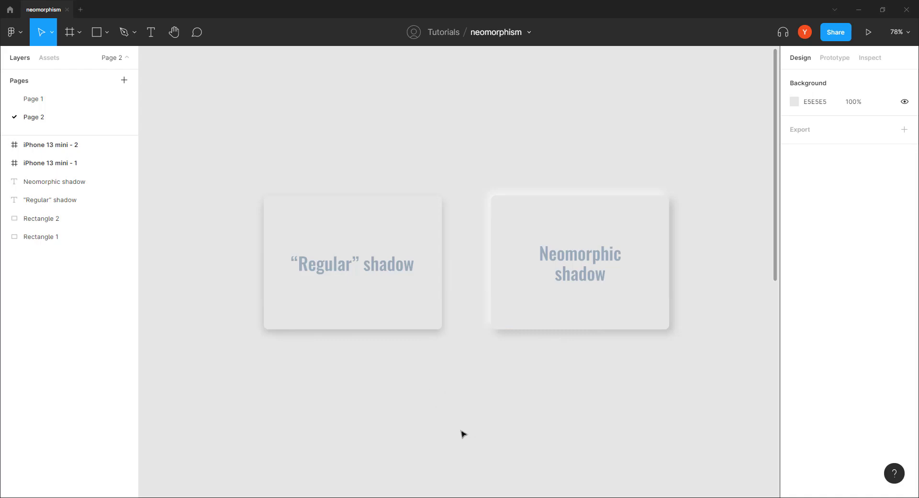
Step: Examine the two shadow examples and the empty light and dark iPhone 13 mini frames
drag(452, 416, 422, 304)
drag(425, 338, 441, 87)
mouse_move(443, 257)
mouse_down()
mouse_move(461, 284)
mouse_move(456, 252)
mouse_up()
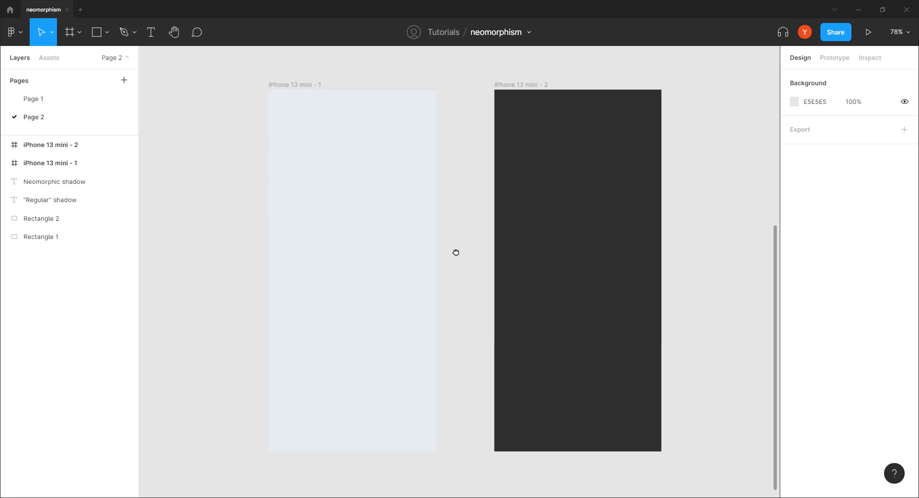
click(362, 191)
drag(213, 249, 237, 266)
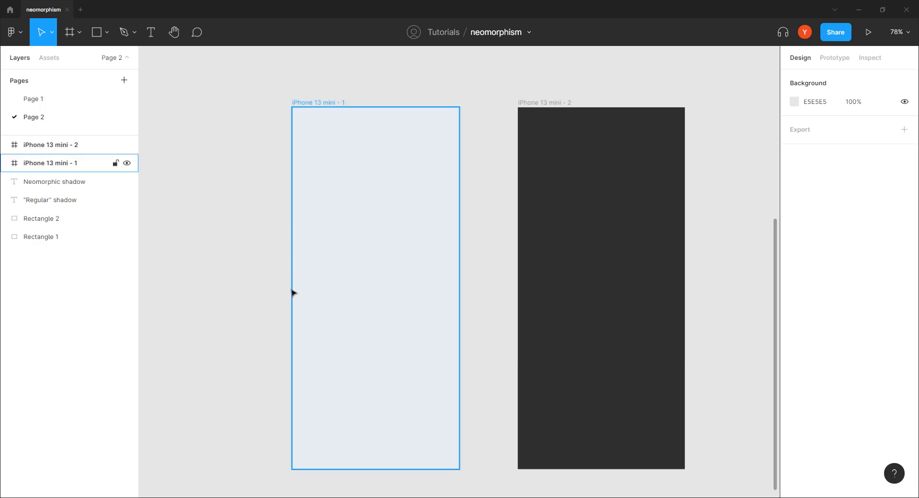
click(227, 251)
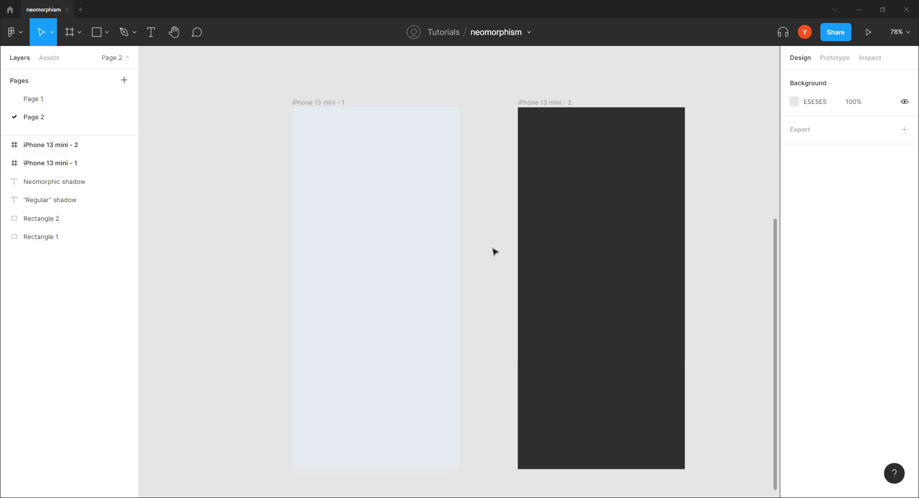
drag(492, 252, 450, 233)
click(543, 263)
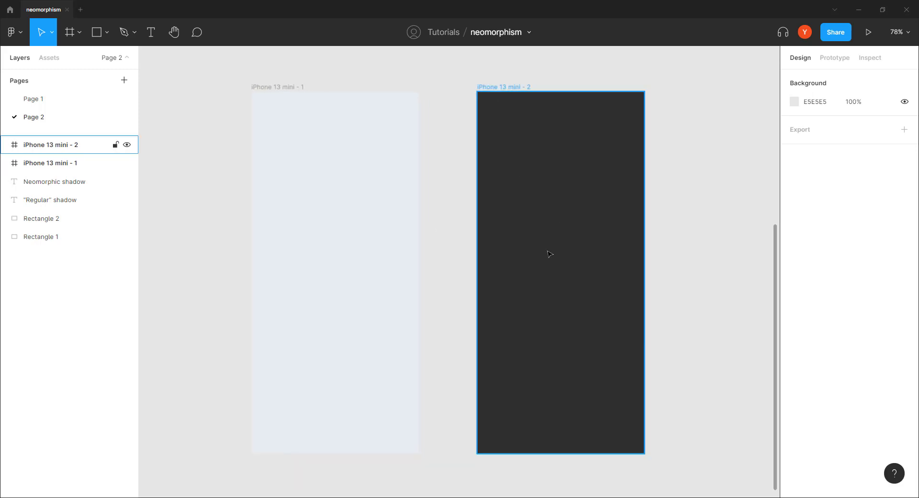
click(454, 234)
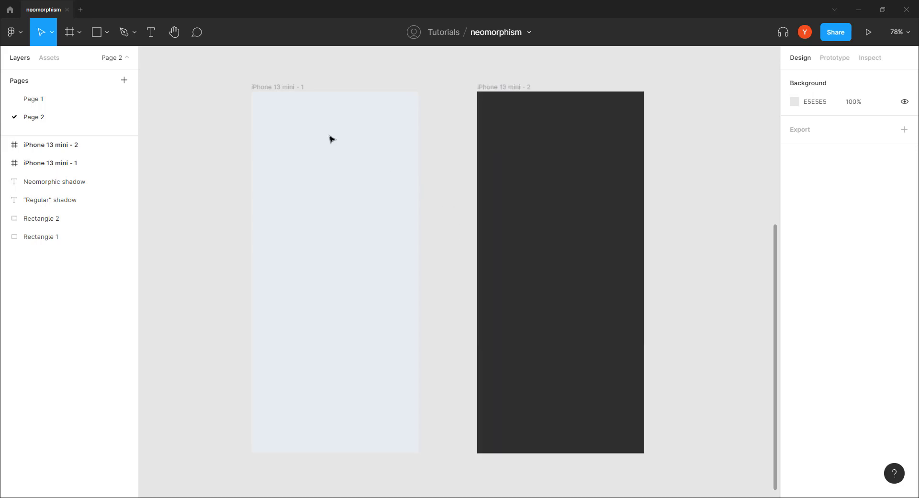
Step: Draw a frame about 286 × 69 inside the light iPhone 13 mini frame and centre it horizontally
key(r)
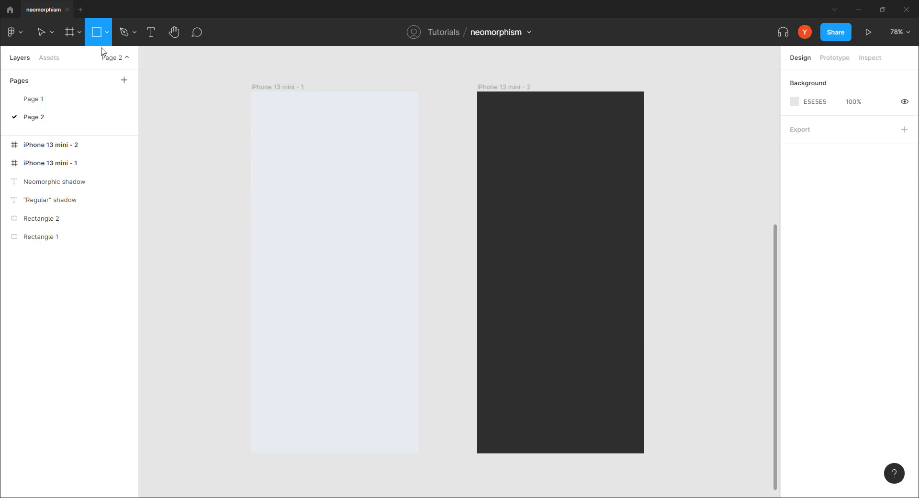
click(69, 35)
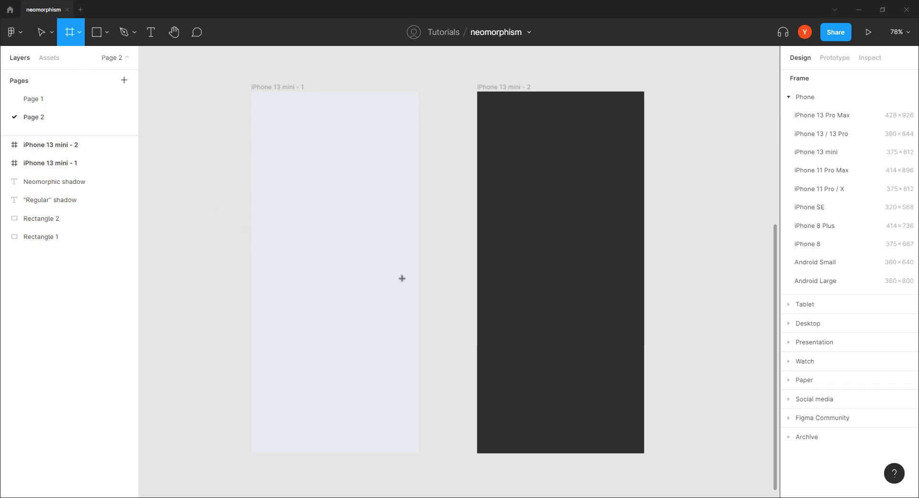
drag(402, 278, 275, 312)
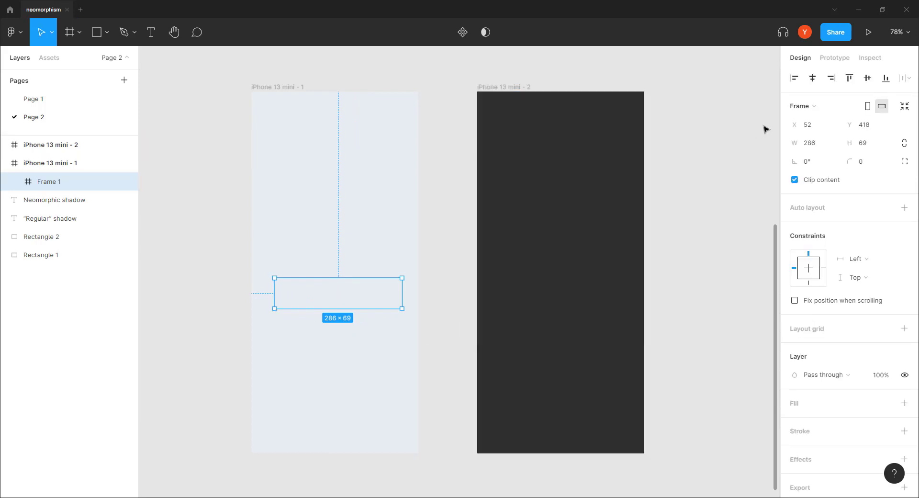
click(834, 58)
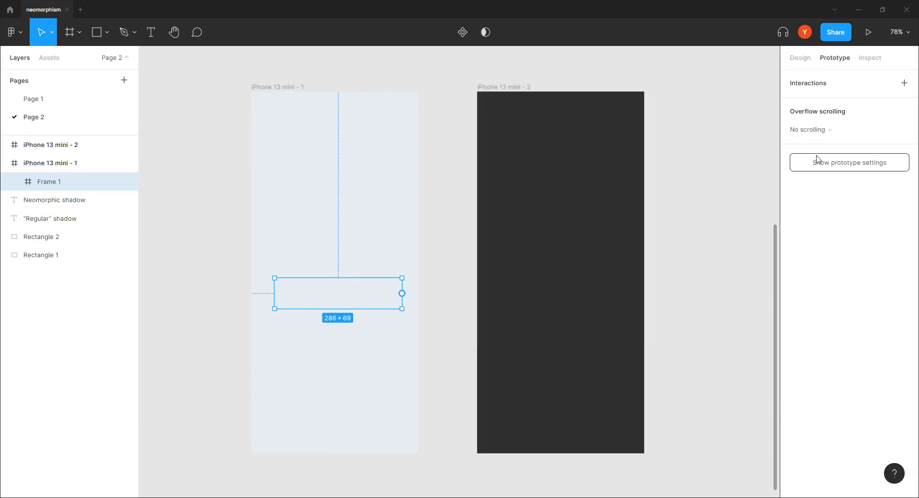
click(799, 57)
click(812, 77)
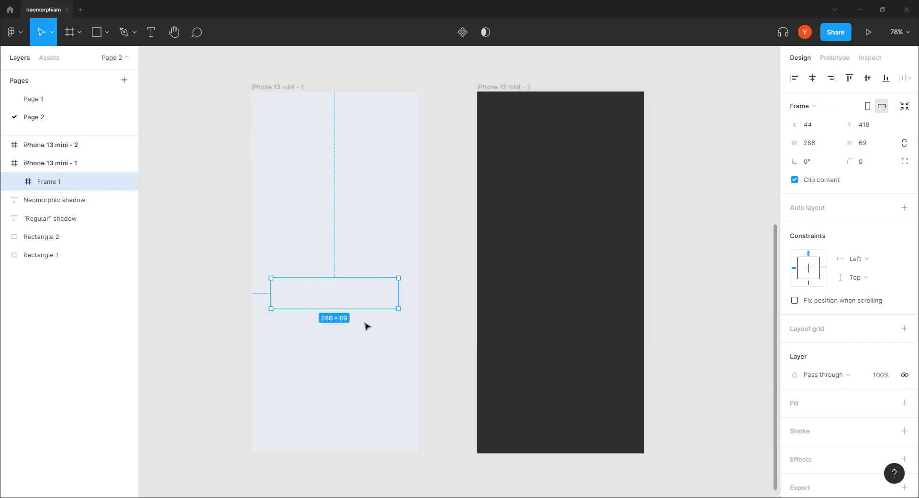
Step: Fill the new frame with the light background colour E6EDF1 sampled from the phone frame and set its corner radius to 36
scroll(882, 345, down, 1)
click(904, 369)
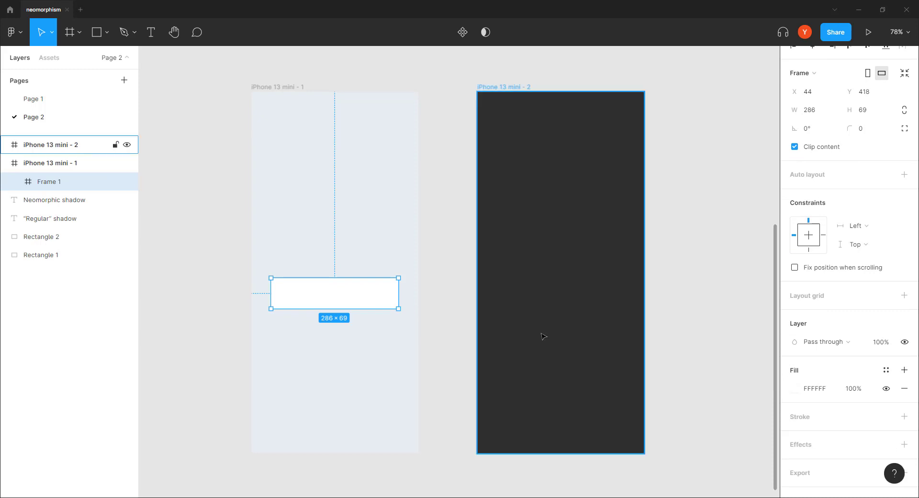
key(i)
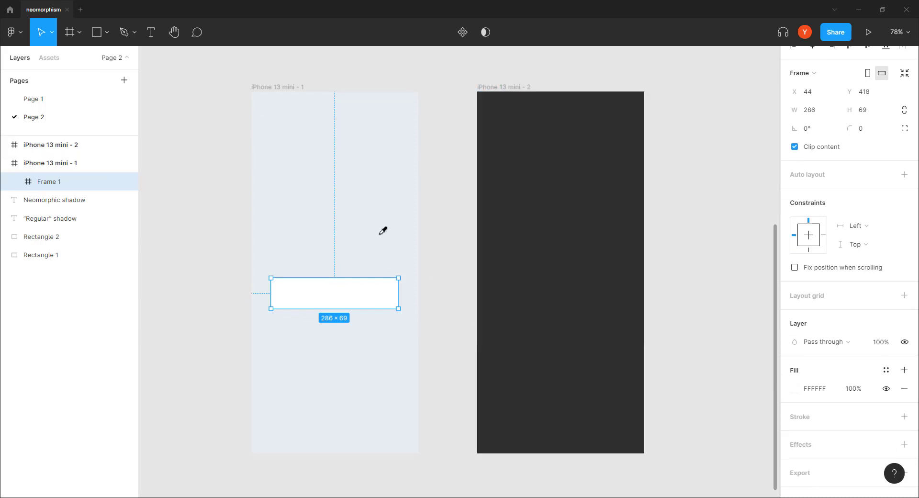
click(370, 241)
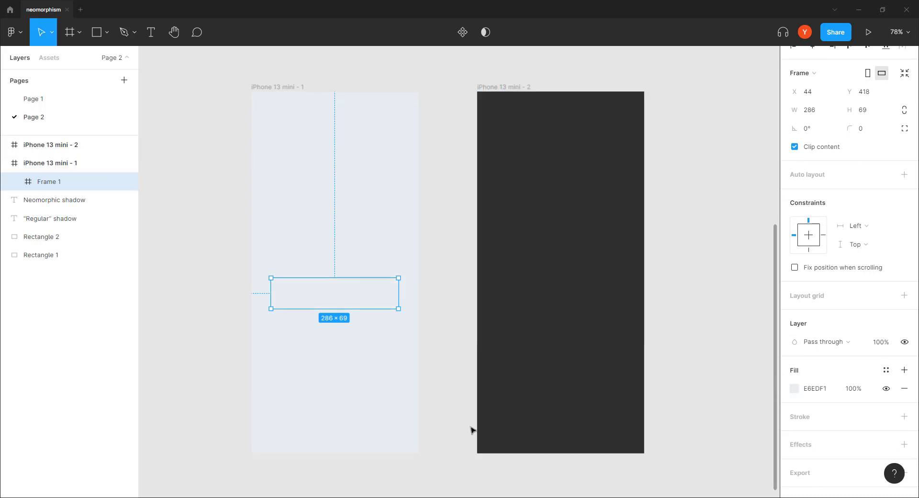
click(867, 129)
key(Return)
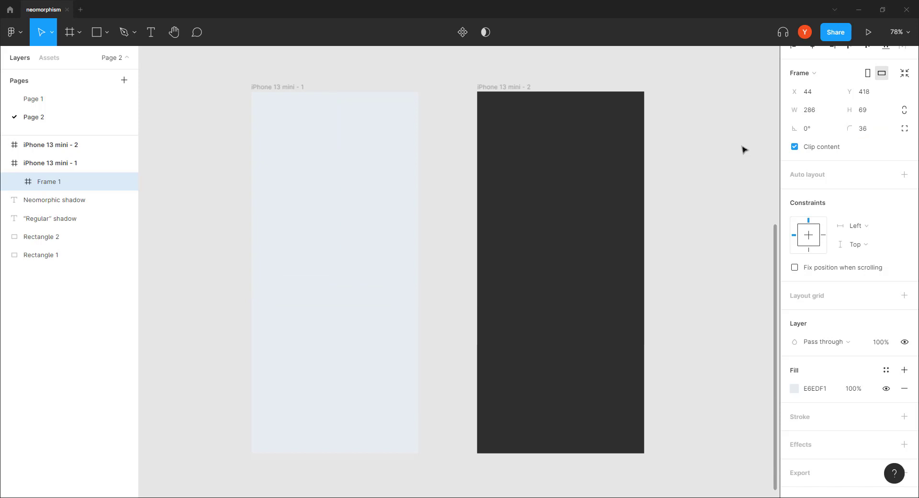
Step: Add a drop shadow effect to the rounded button frame
scroll(832, 311, down, 1)
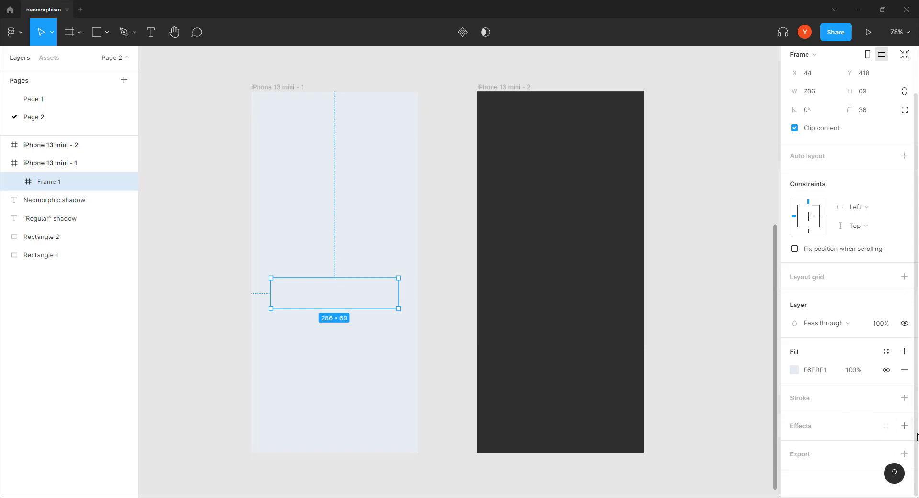
click(903, 425)
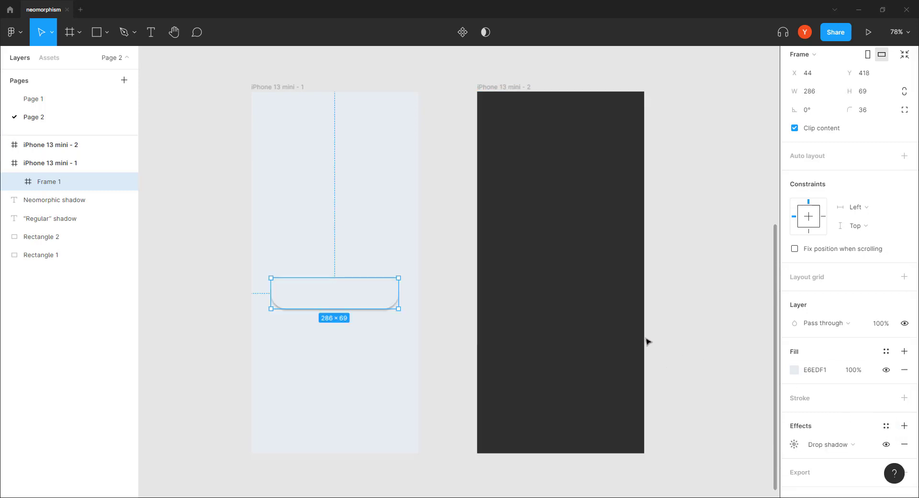
scroll(394, 301, down, 2)
scroll(394, 301, left, 2)
scroll(380, 300, up, 5)
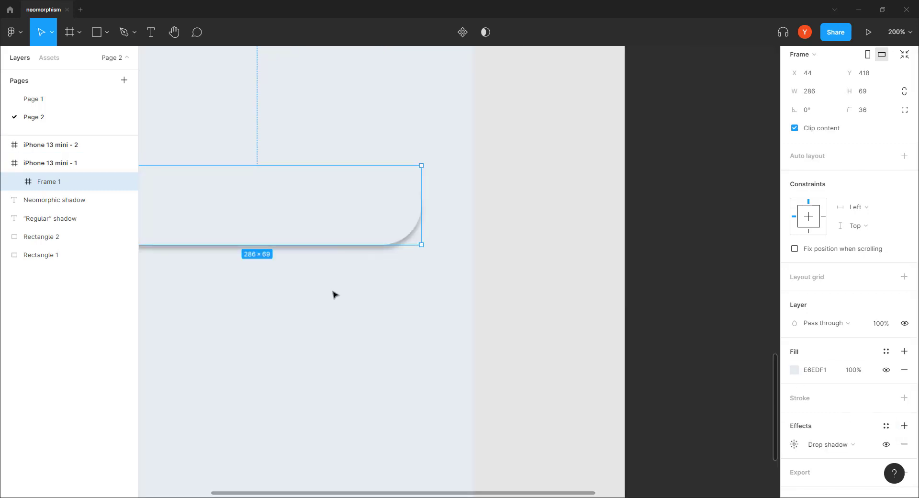
scroll(467, 322, left, 4)
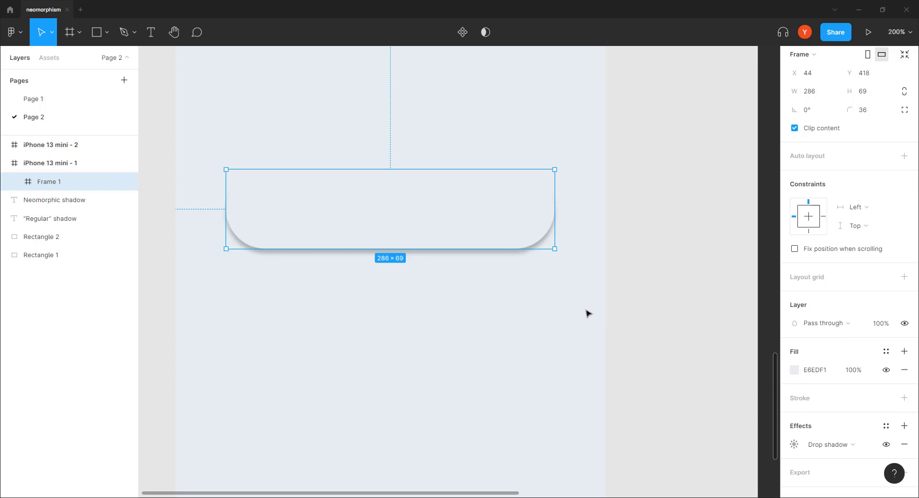
scroll(839, 346, down, 2)
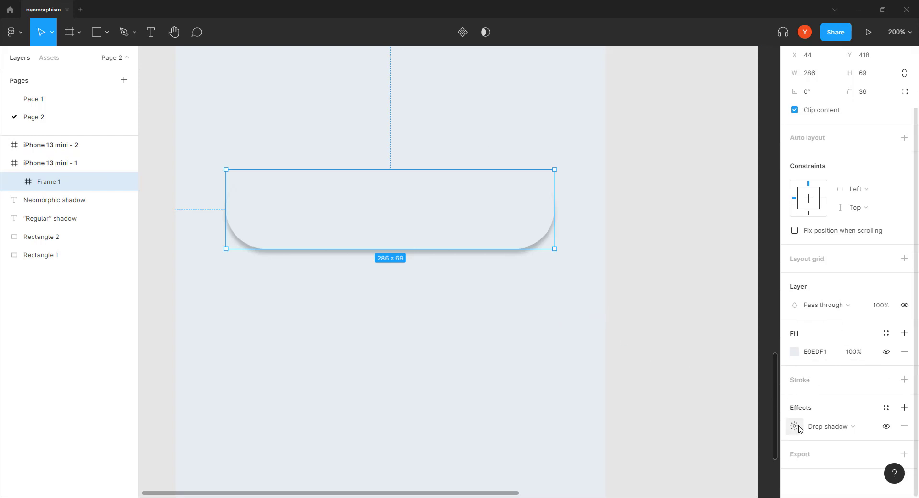
Step: Set the button's drop shadow offset to X 6 and Y 6
click(793, 425)
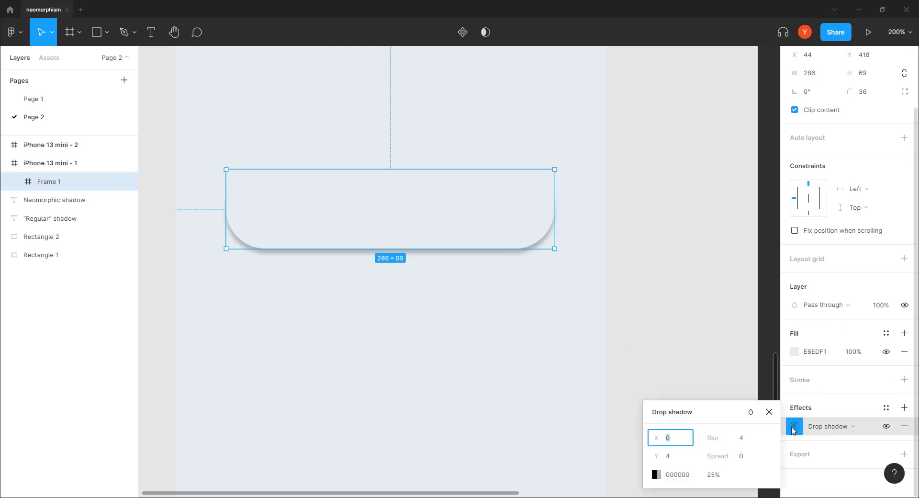
drag(707, 410, 675, 182)
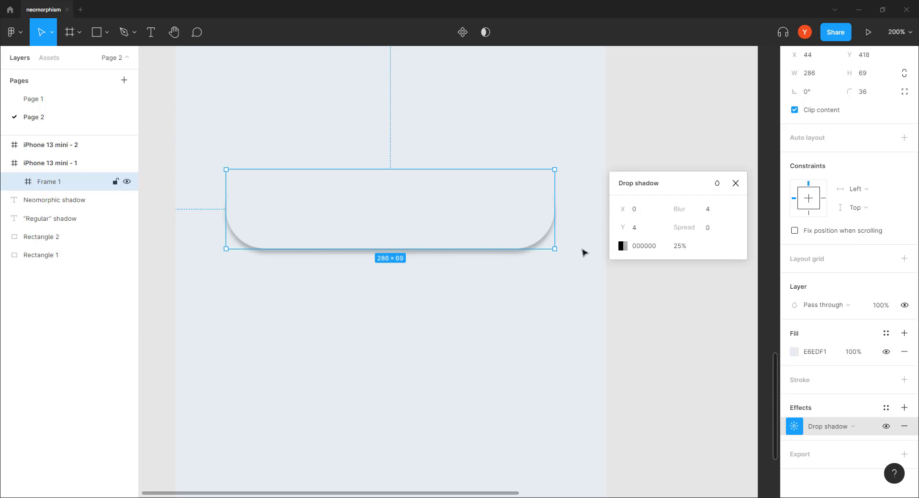
click(634, 212)
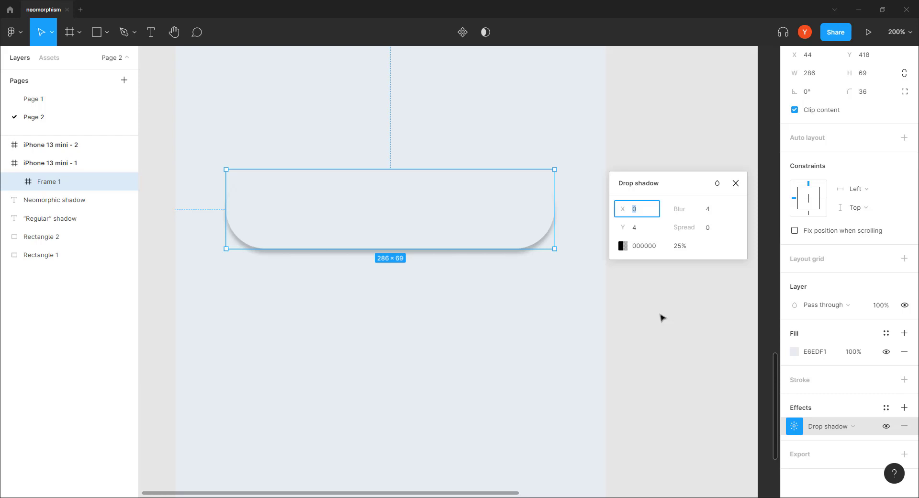
text(6)
key(Return)
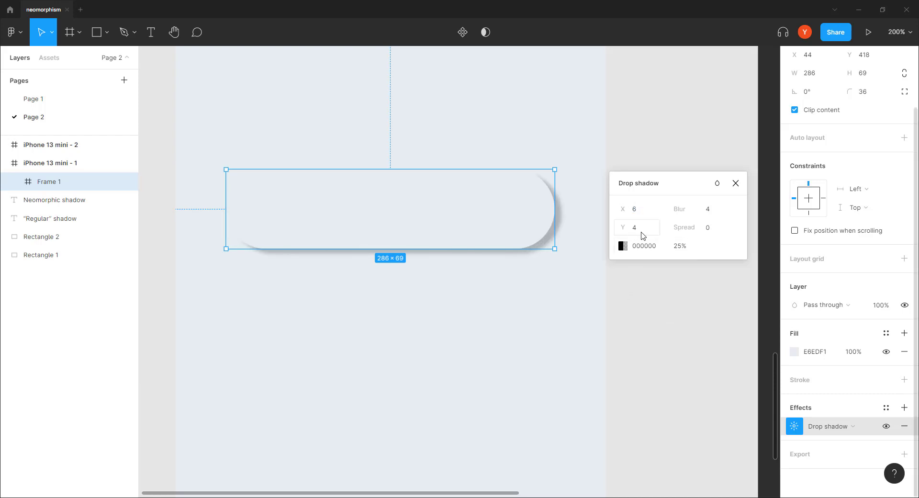
click(646, 232)
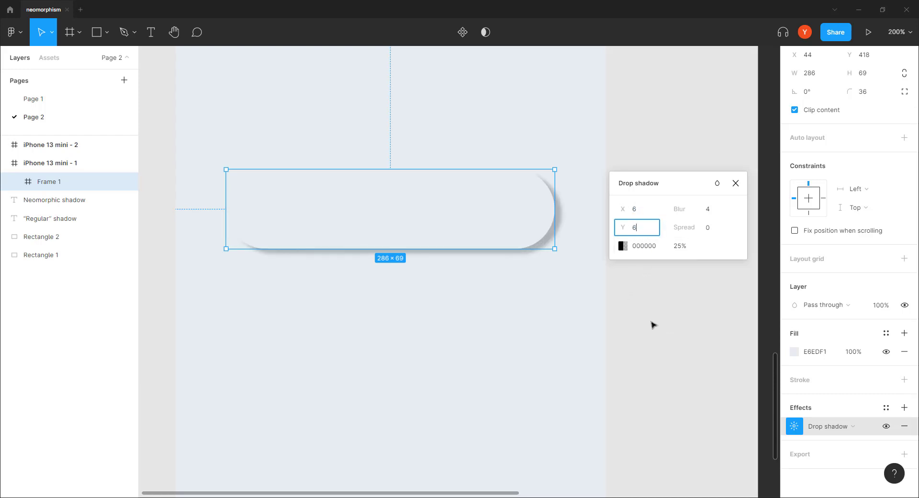
text(6)
key(Return)
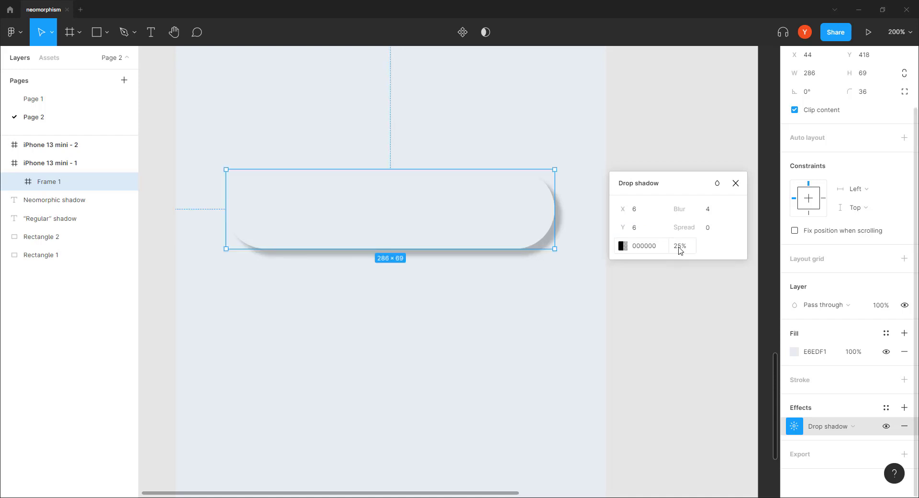
Step: Set the button's drop shadow opacity to 16% and its blur to 10
click(680, 249)
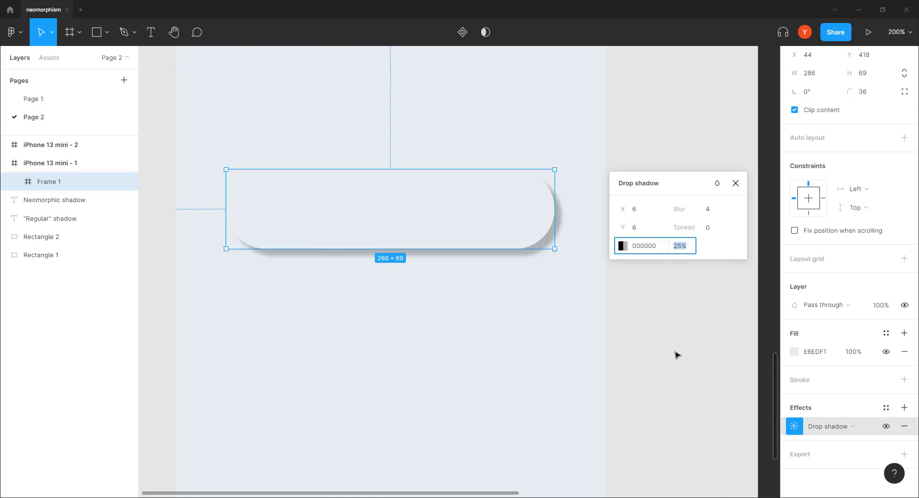
text(16)
key(Return)
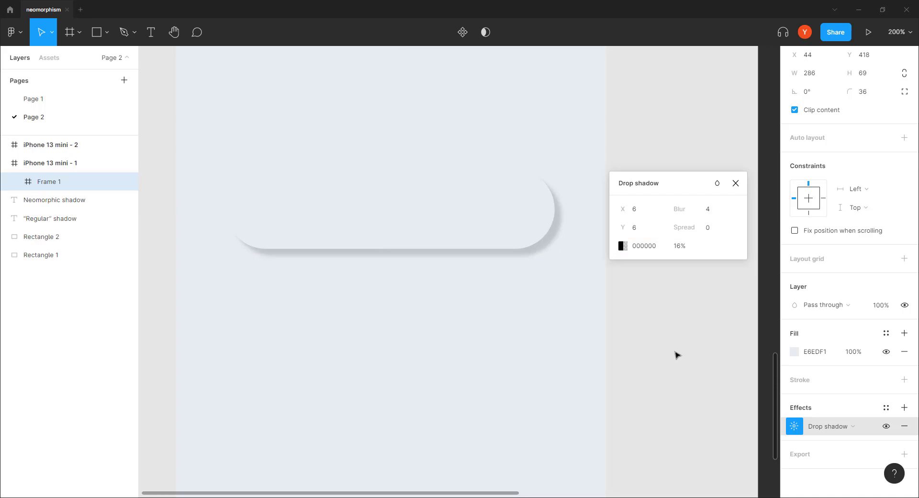
click(709, 211)
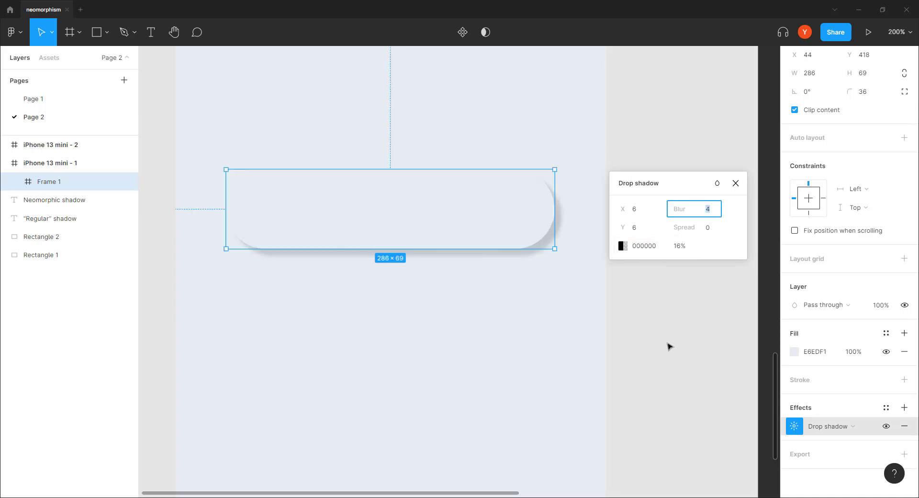
key(Return)
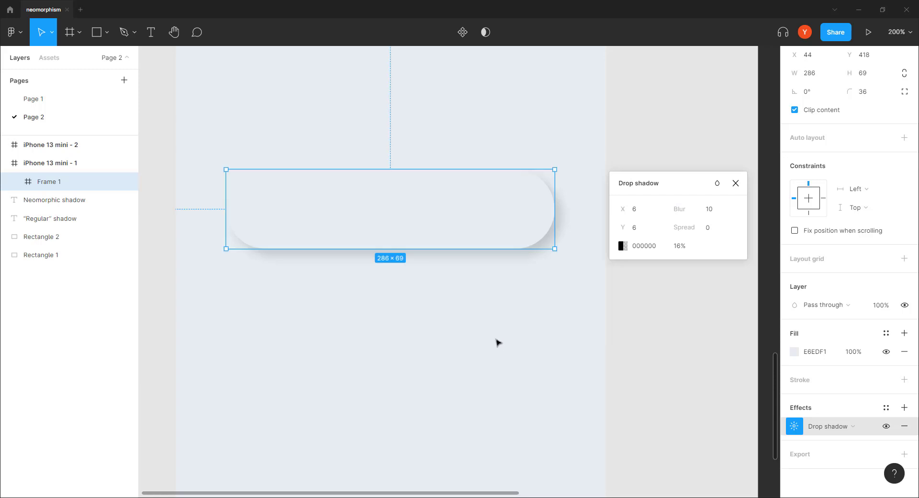
Step: Set the opacity of the light button's drop shadow to 13%
key(shift+0)
click(454, 320)
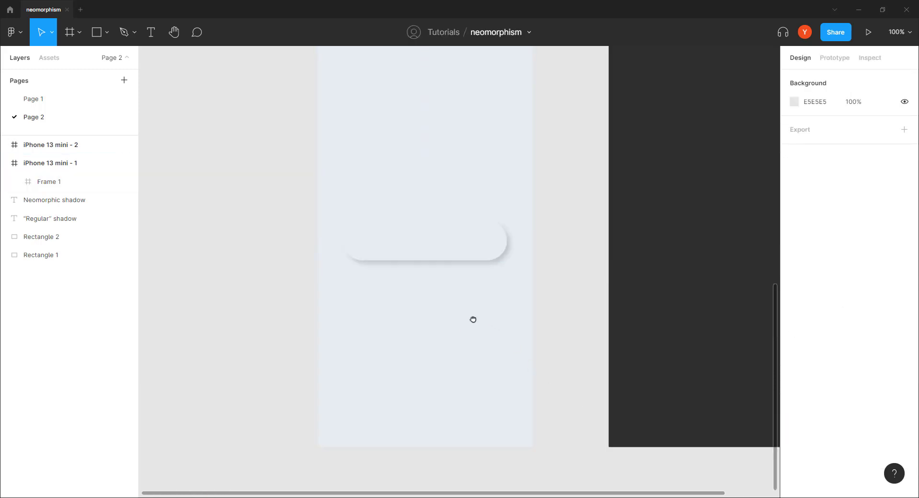
scroll(474, 319, up, 2)
click(460, 306)
scroll(794, 417, down, 3)
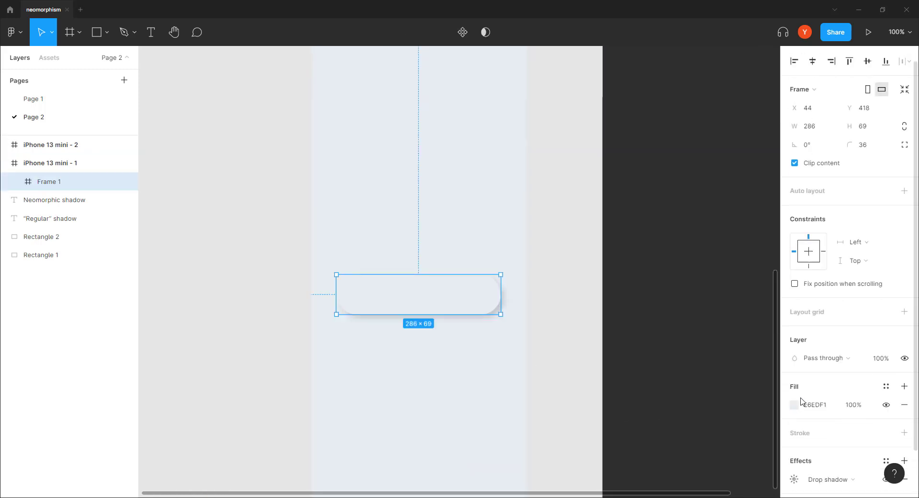
click(794, 424)
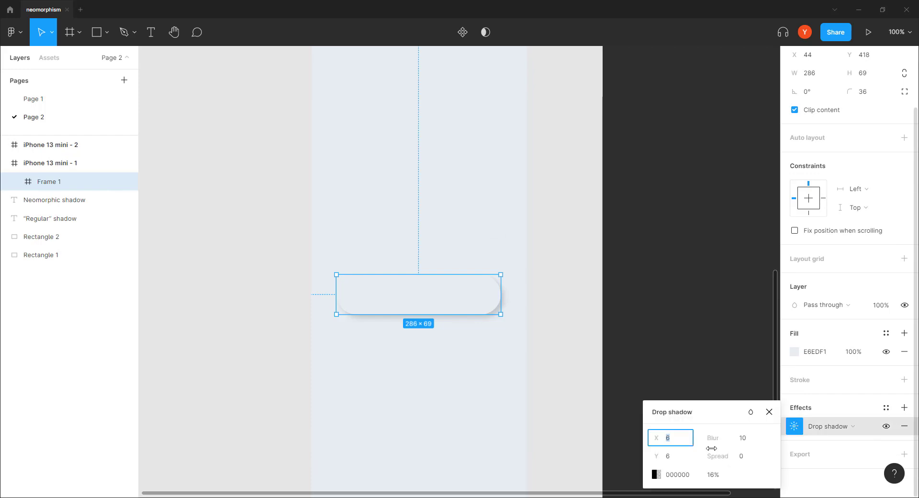
click(713, 474)
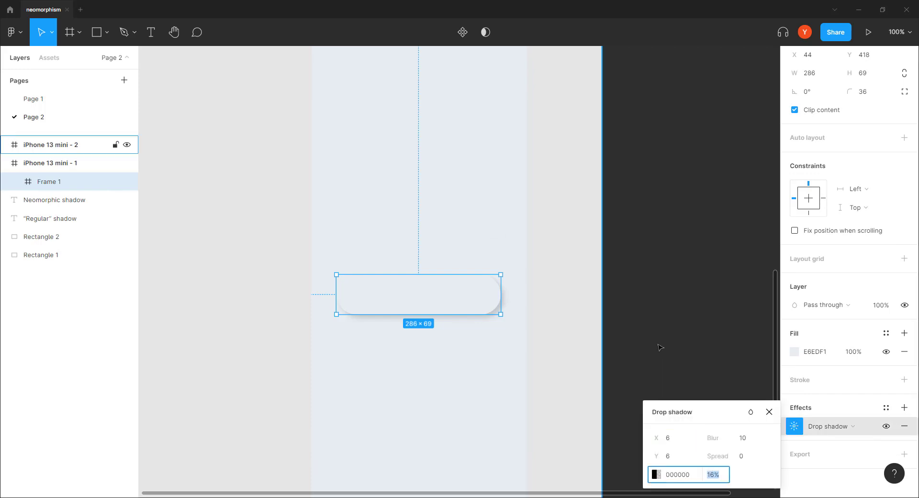
click(579, 260)
Step: Add a second drop shadow effect to the light button
click(475, 291)
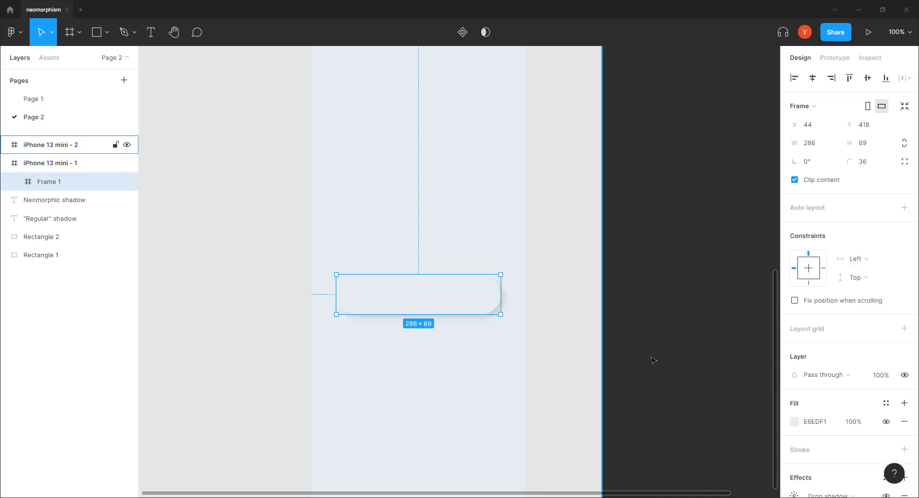
scroll(822, 295, down, 3)
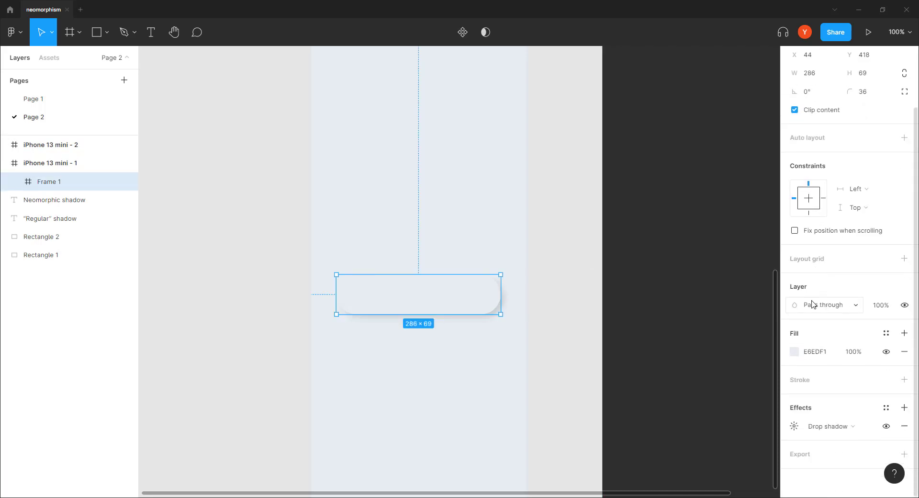
click(904, 408)
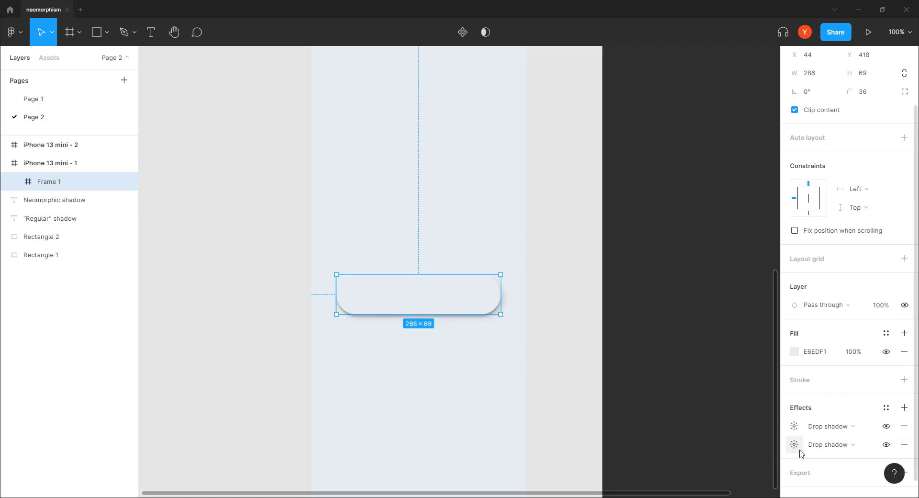
Step: Set the second drop shadow's offset to X -6 and Y -6 and its blur to 10
click(793, 426)
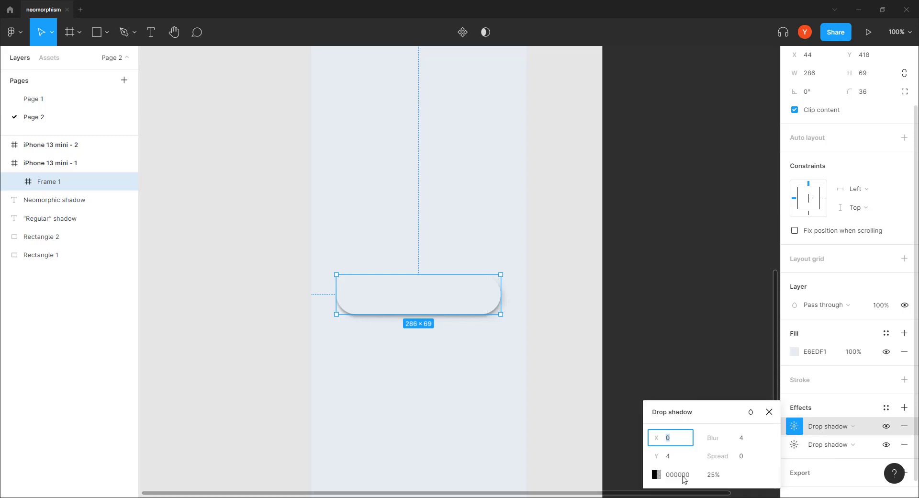
click(794, 444)
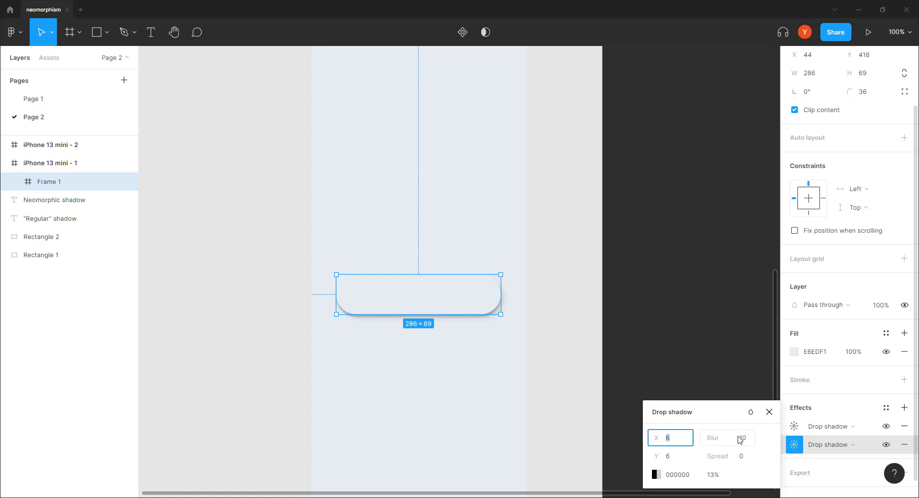
click(794, 427)
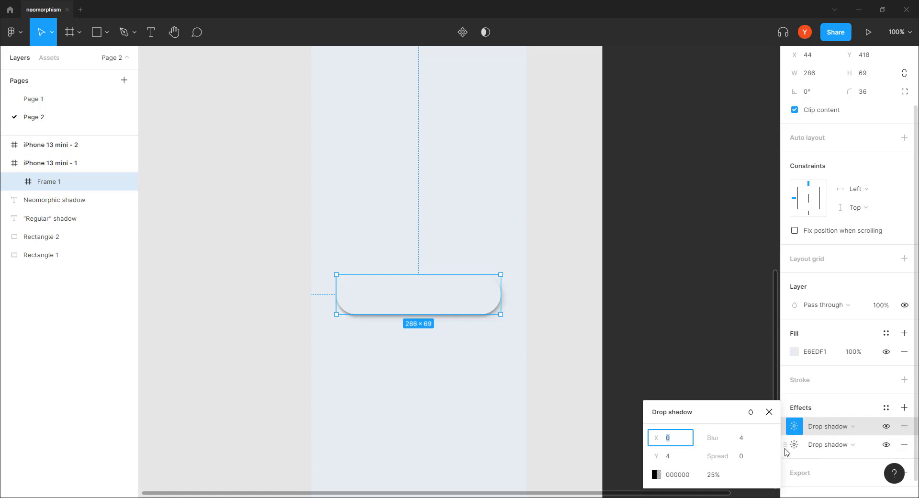
text(-6)
click(677, 461)
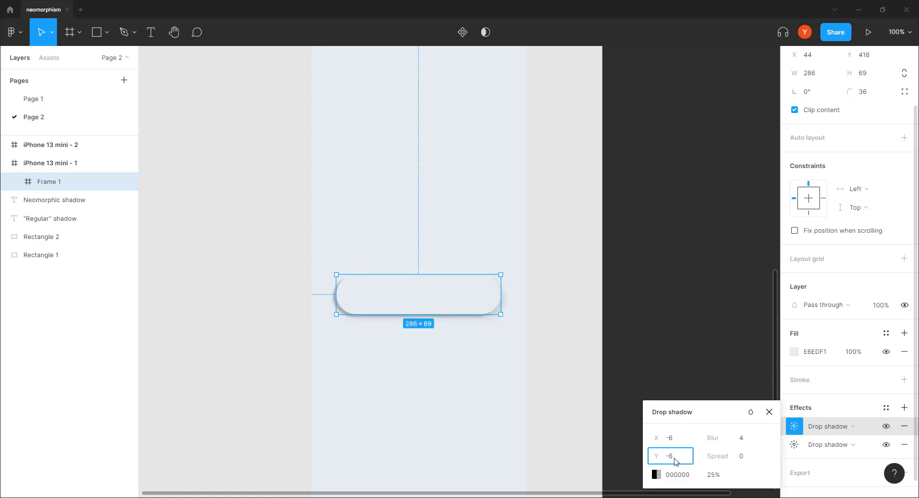
key(Return)
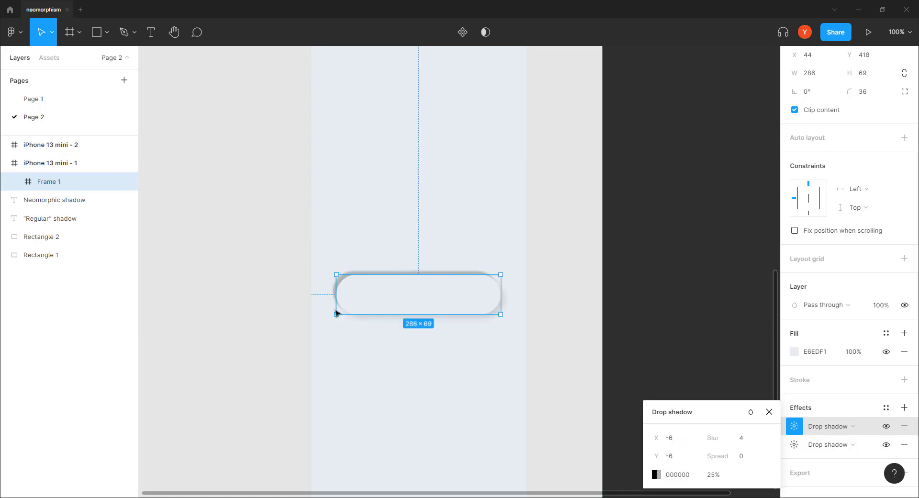
click(741, 441)
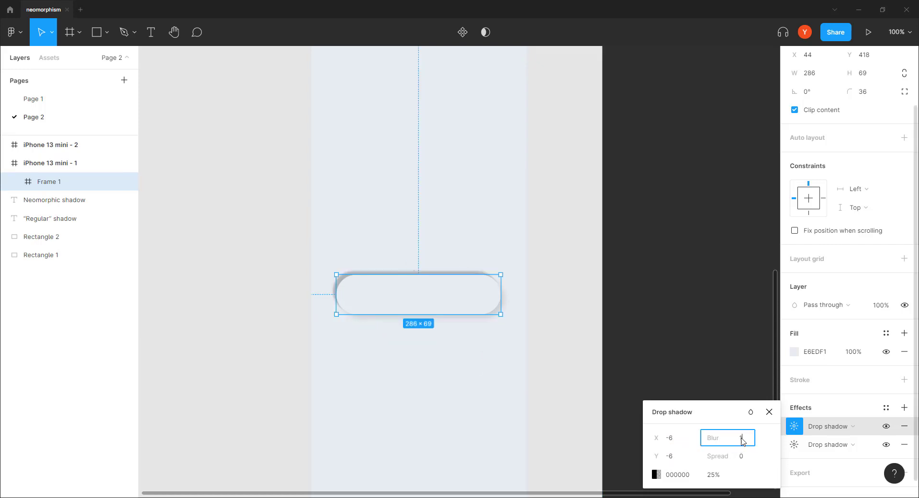
key(Return)
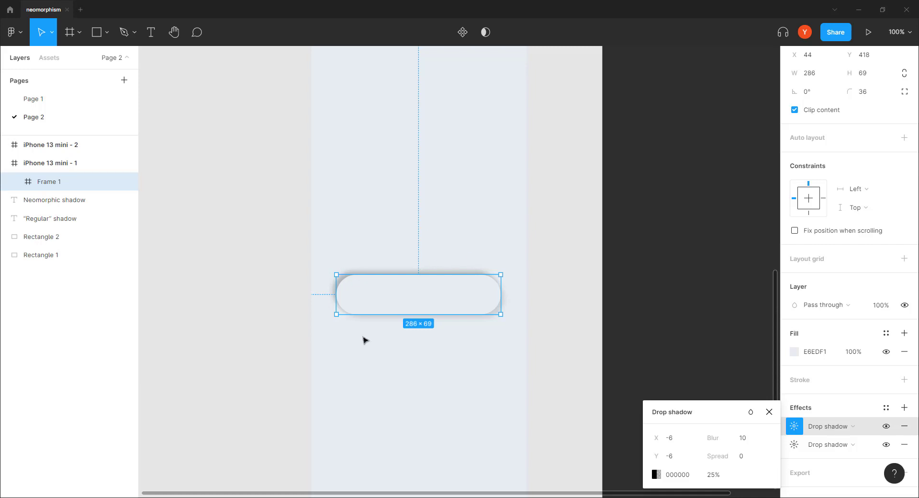
Step: Change the second drop shadow's colour to white FFFFFF at 50% opacity
click(655, 475)
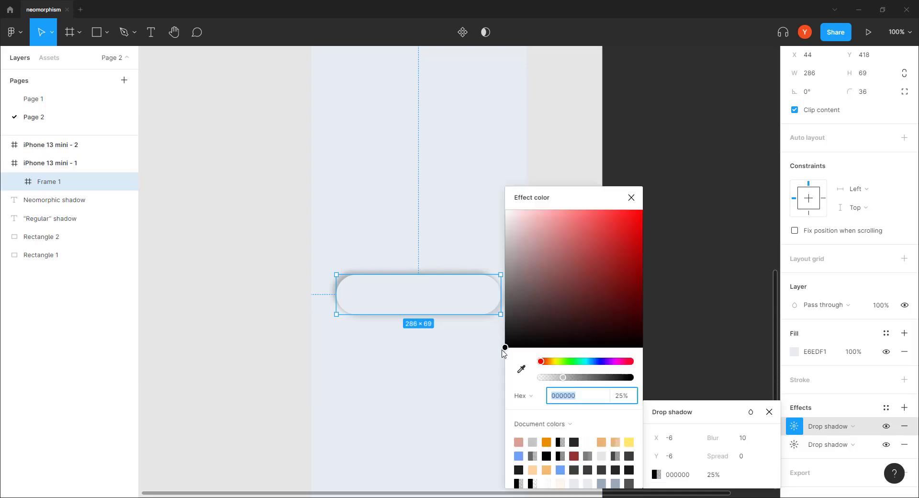
drag(505, 348, 482, 159)
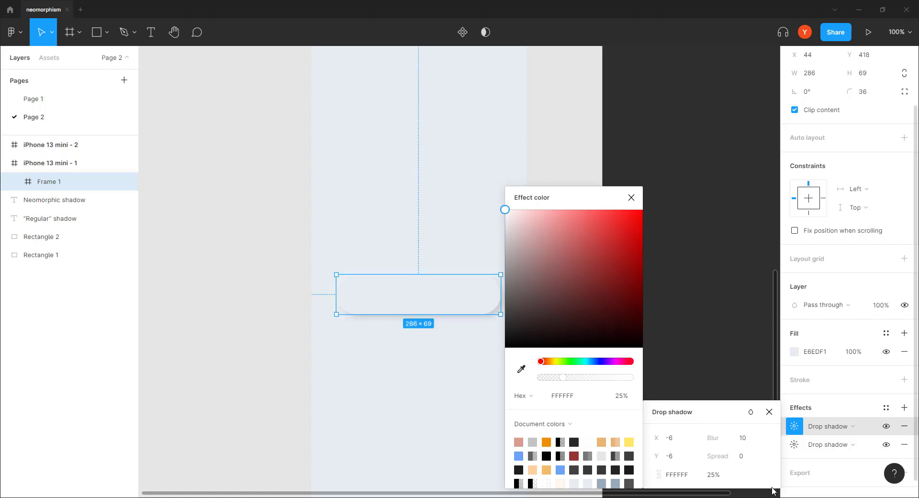
click(712, 474)
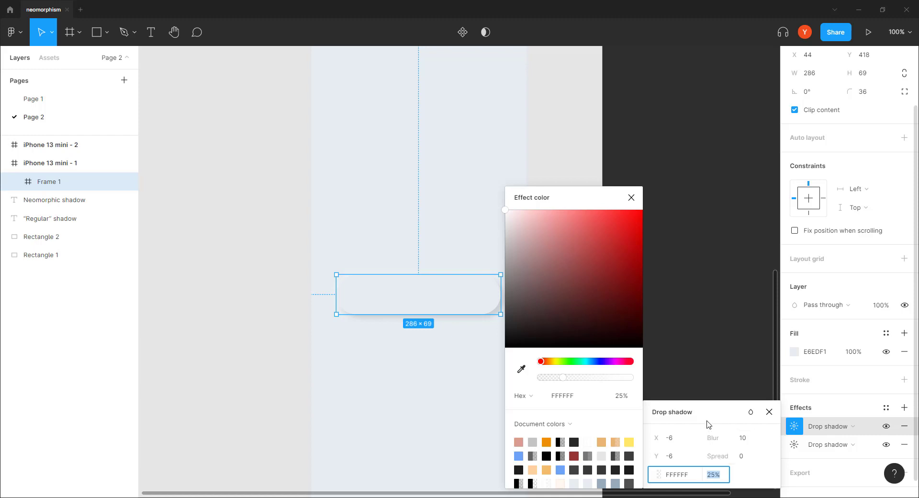
text(50)
key(Return)
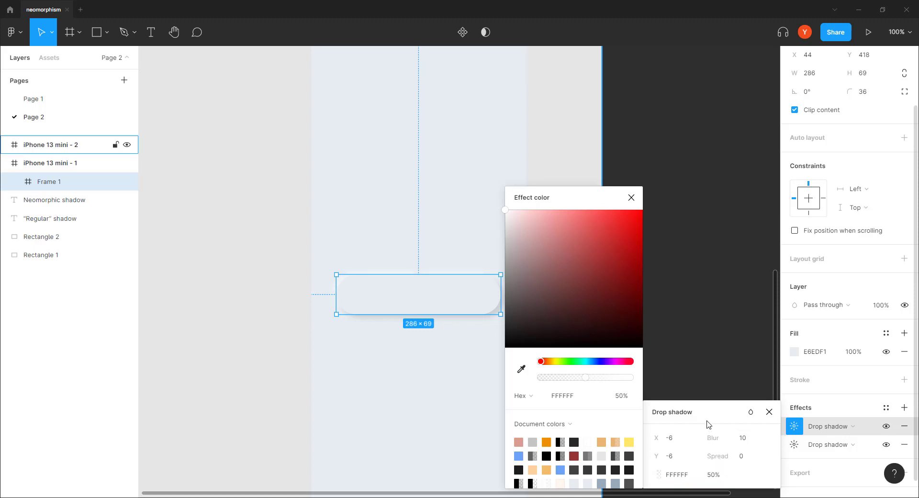
click(630, 197)
click(262, 206)
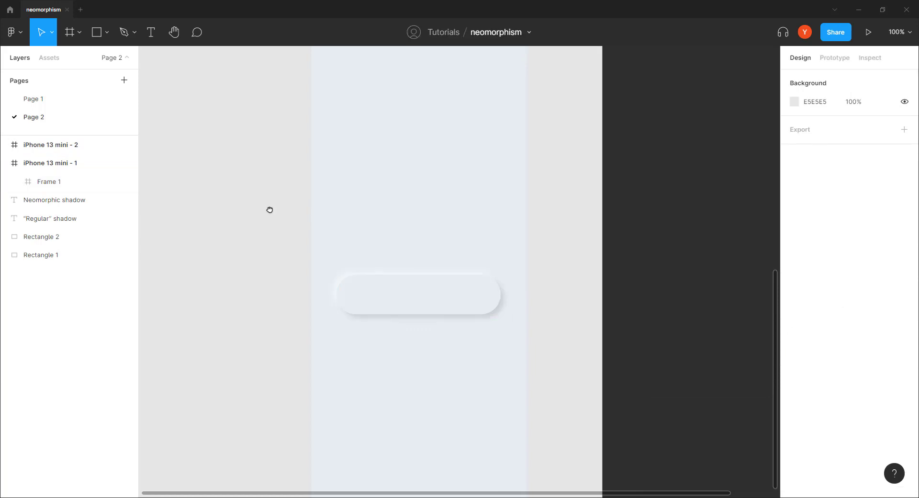
Step: Copy the button into the dark iPhone 13 mini - 2 frame at X 45, Y 419 and fill it with the sampled background colour 2F2F2F
drag(270, 209, 320, 278)
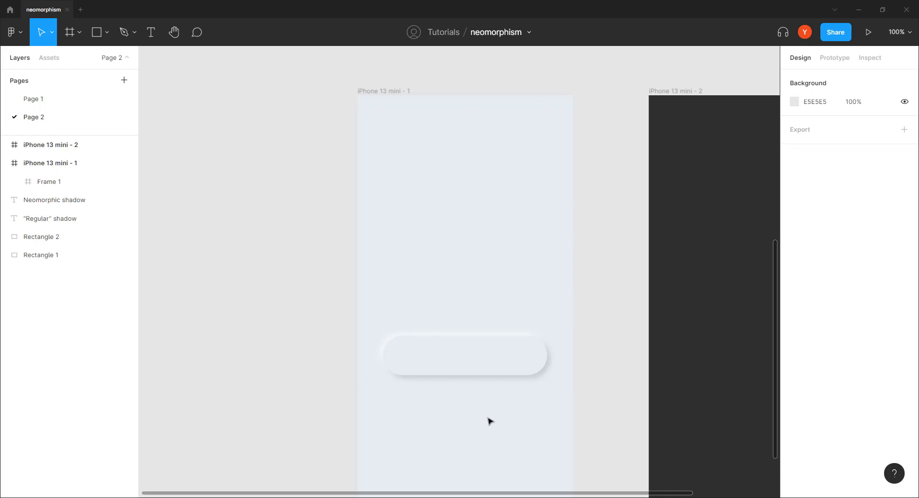
drag(488, 420, 395, 360)
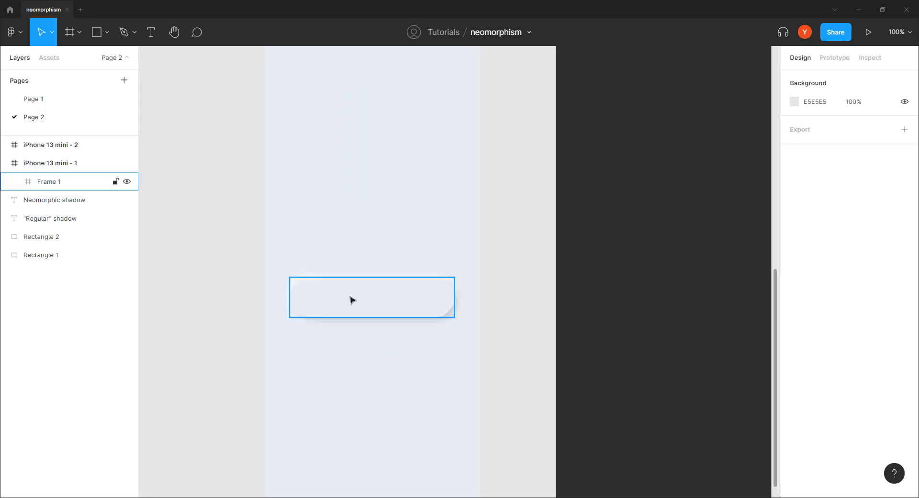
drag(352, 299, 654, 300)
drag(649, 366, 498, 367)
mouse_move(479, 306)
mouse_down()
mouse_move(475, 288)
mouse_move(476, 306)
mouse_up()
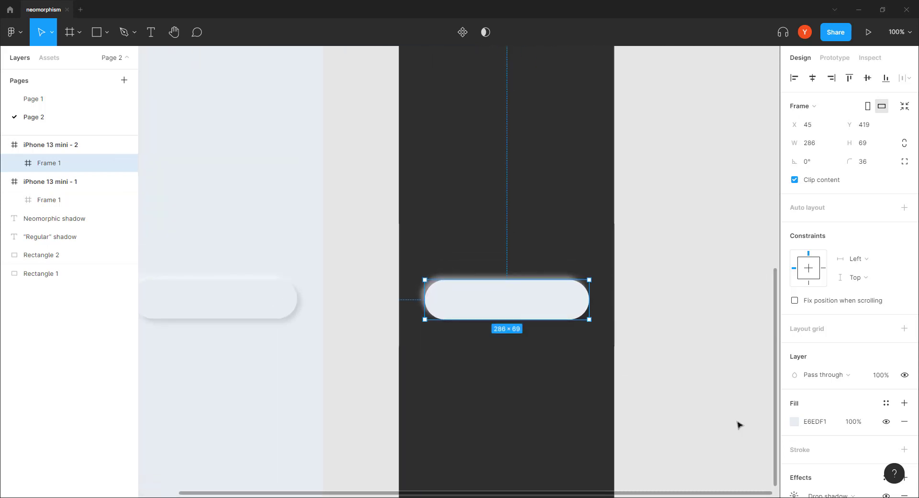
key(i)
click(549, 205)
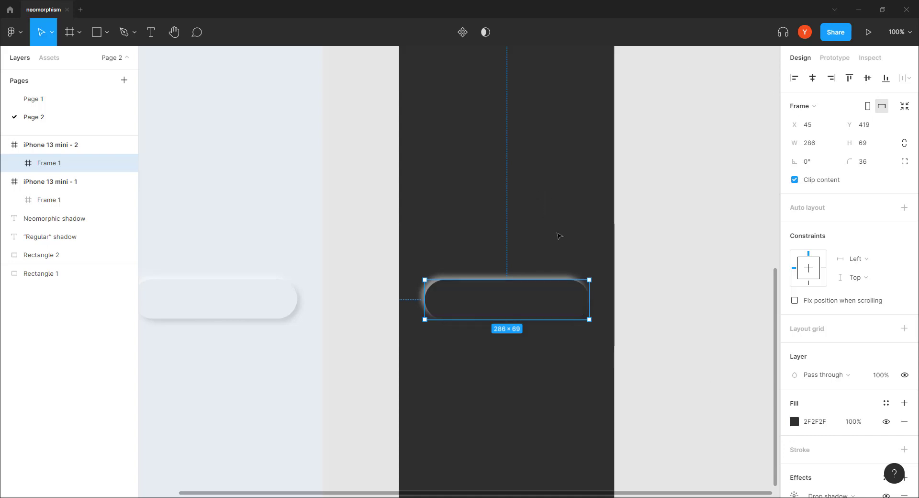
Step: Set the opacity of the dark button's black drop shadow to 30%
scroll(572, 332, left, 1)
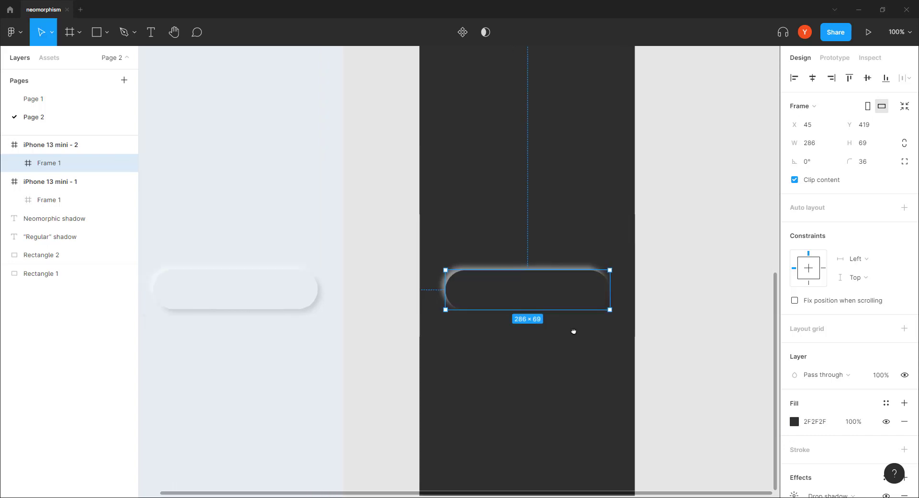
scroll(711, 409, down, 2)
scroll(831, 439, down, 3)
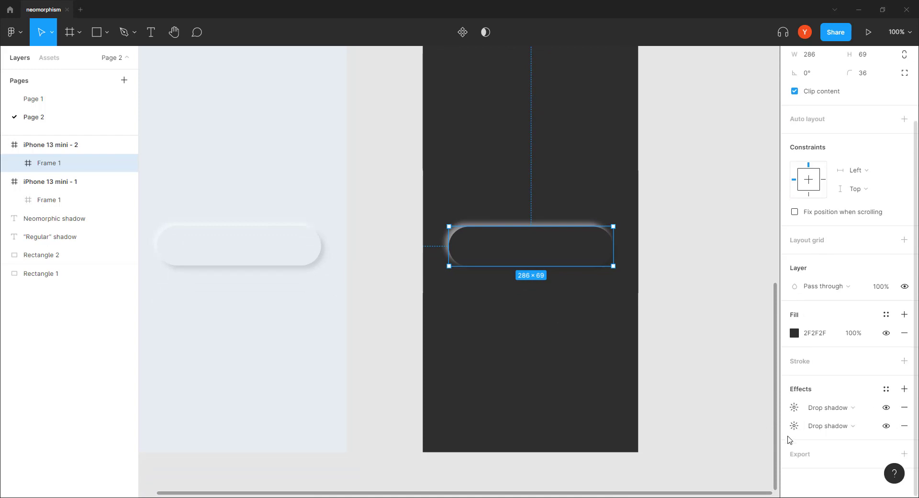
click(793, 425)
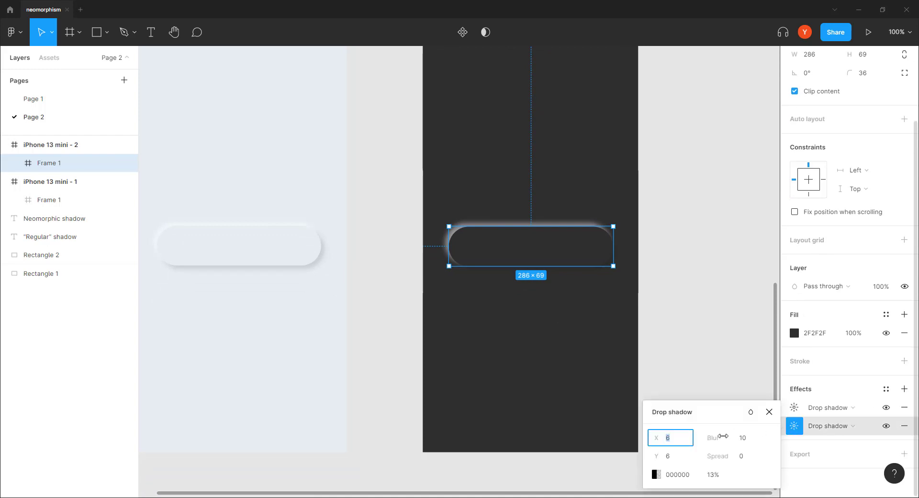
click(716, 474)
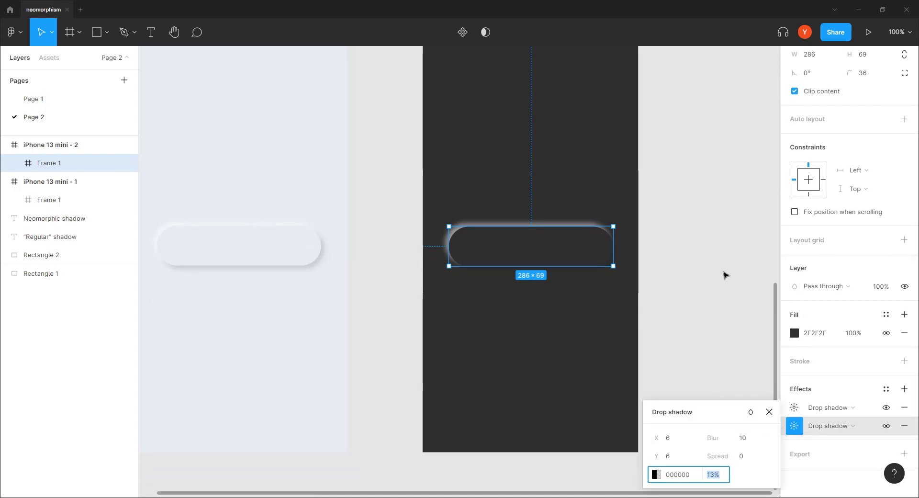
text(30)
key(Return)
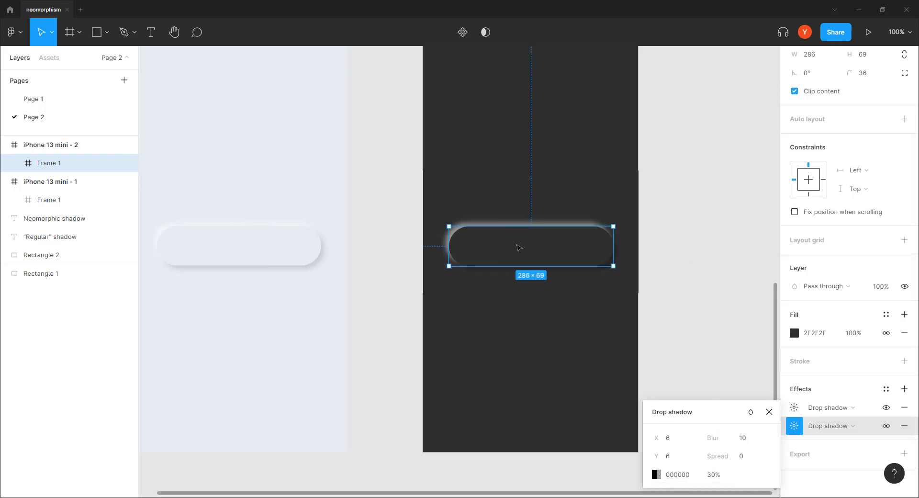
Step: Change the dark button's white drop shadow to the grey colour 515151
click(794, 407)
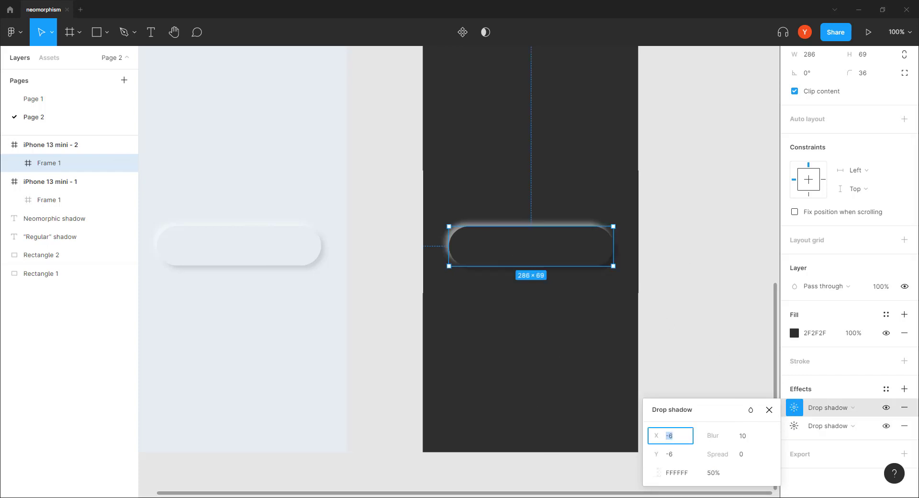
click(655, 474)
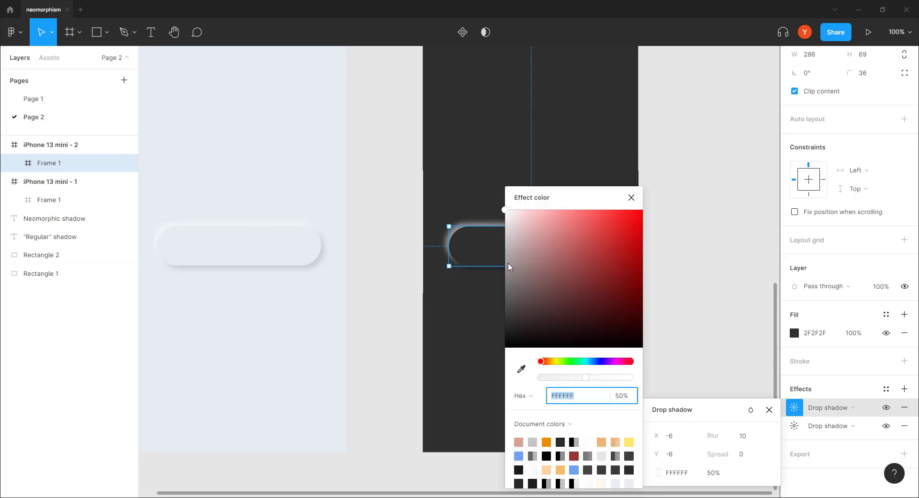
drag(571, 199, 610, 191)
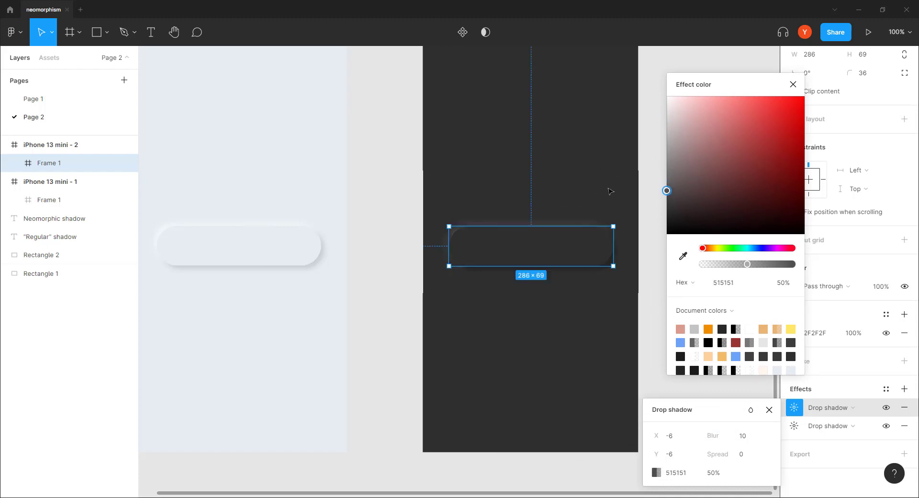
click(392, 182)
Step: Duplicate the dark and the light button, placing each copy directly below its original
drag(421, 303, 513, 350)
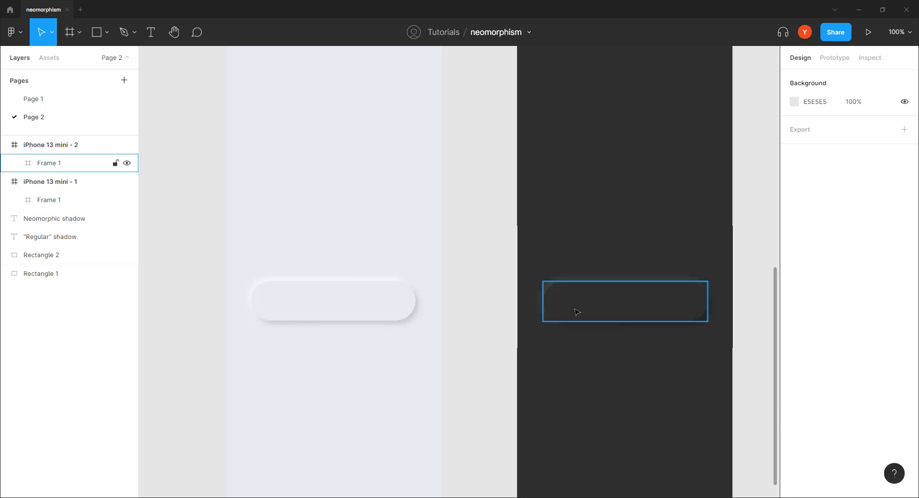
drag(576, 311, 580, 383)
drag(330, 311, 331, 382)
Step: Change both drop shadow effects of the light frame's lower button to Inner shadow
scroll(830, 410, down, 3)
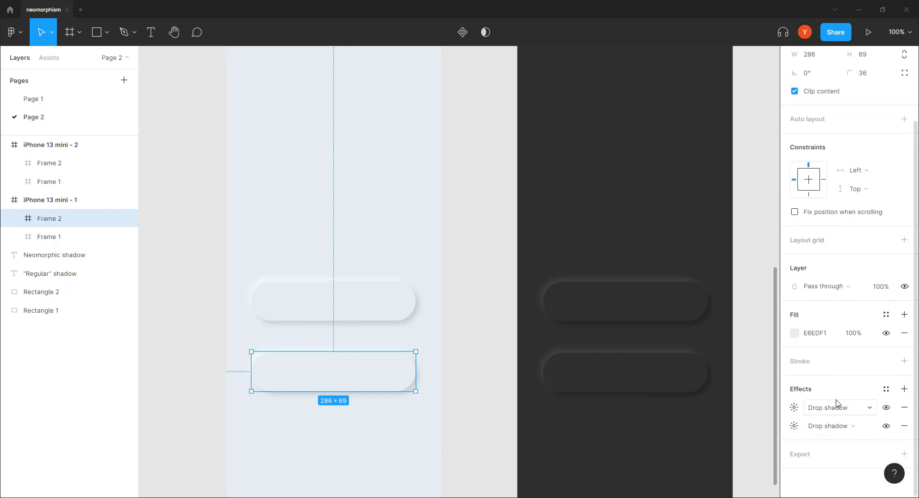
click(827, 408)
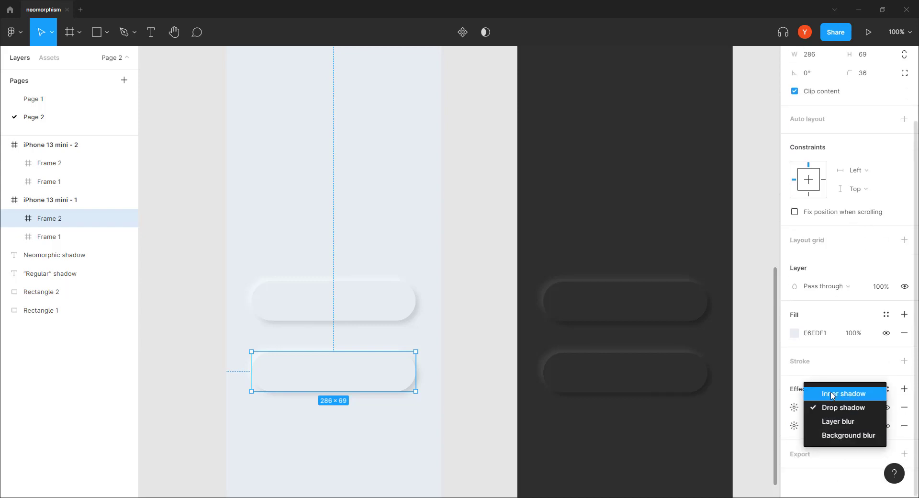
click(830, 391)
click(833, 425)
click(835, 409)
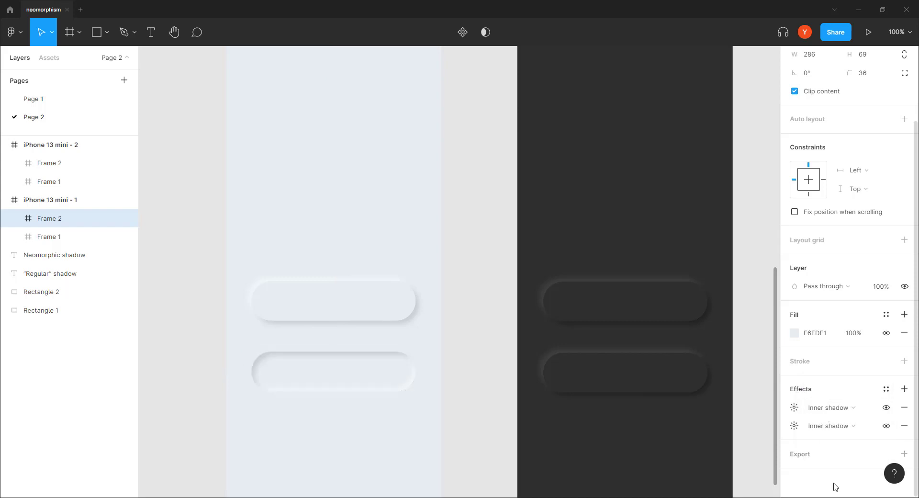
Step: Change both drop shadow effects of the dark frame's lower button to Inner shadow
click(447, 450)
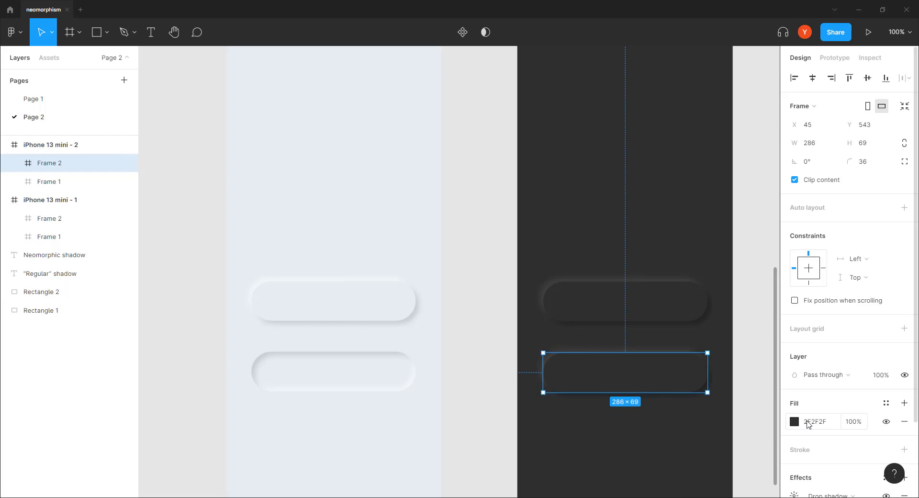
scroll(839, 346, down, 2)
click(833, 408)
click(828, 390)
click(820, 430)
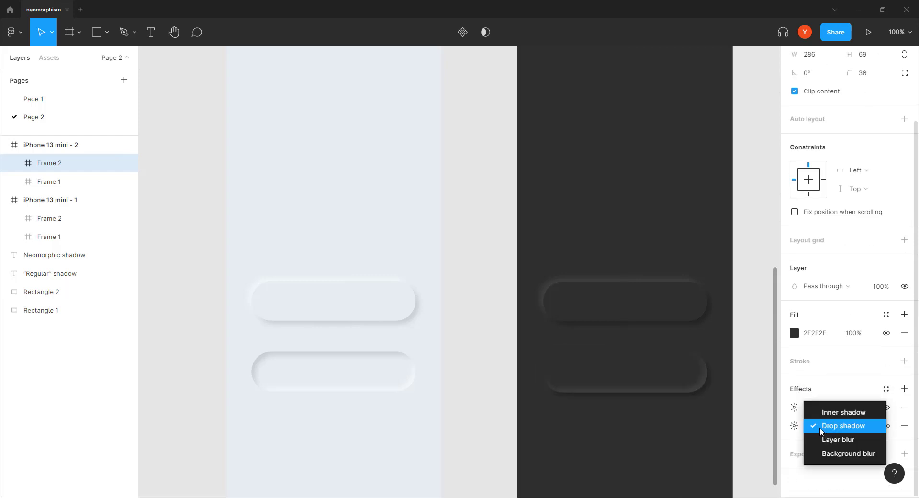
click(820, 410)
click(465, 198)
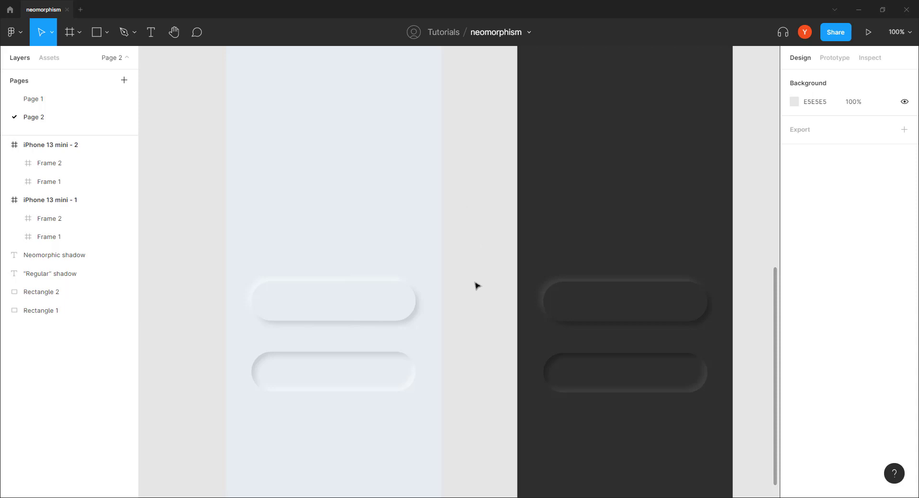
Step: Draw a circle of about 96 × 96 centred above the buttons in the dark frame
scroll(484, 300, down, 3)
scroll(447, 201, up, 4)
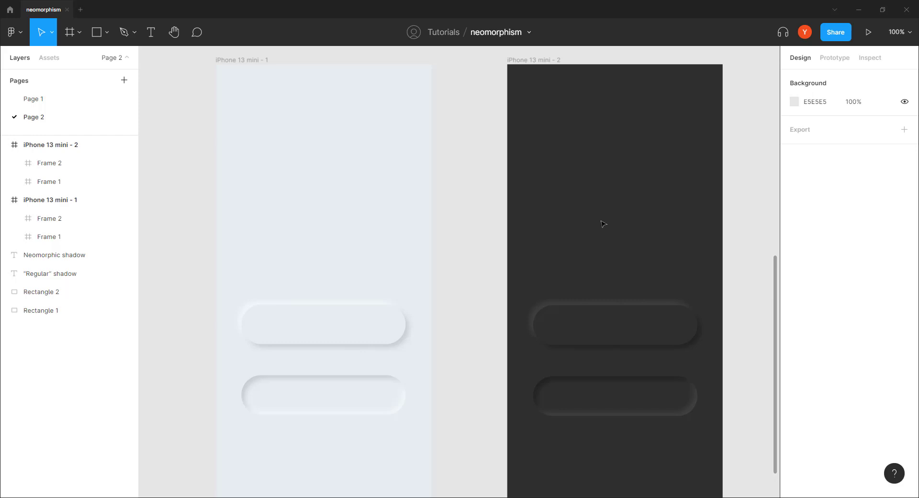
drag(605, 203, 567, 249)
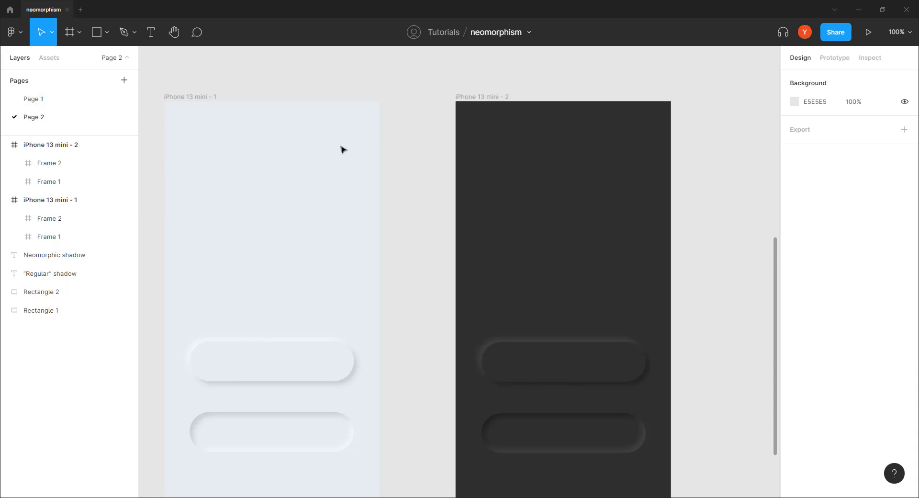
key(o)
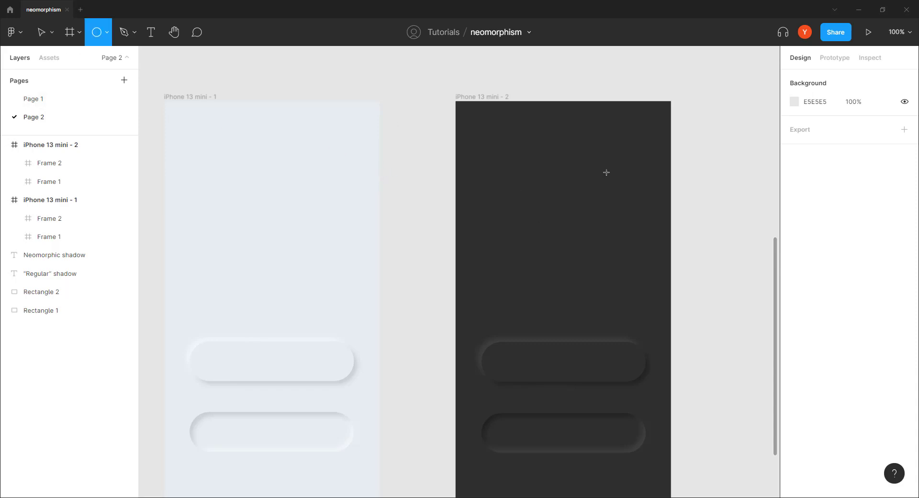
drag(603, 175, 527, 274)
drag(558, 246, 569, 225)
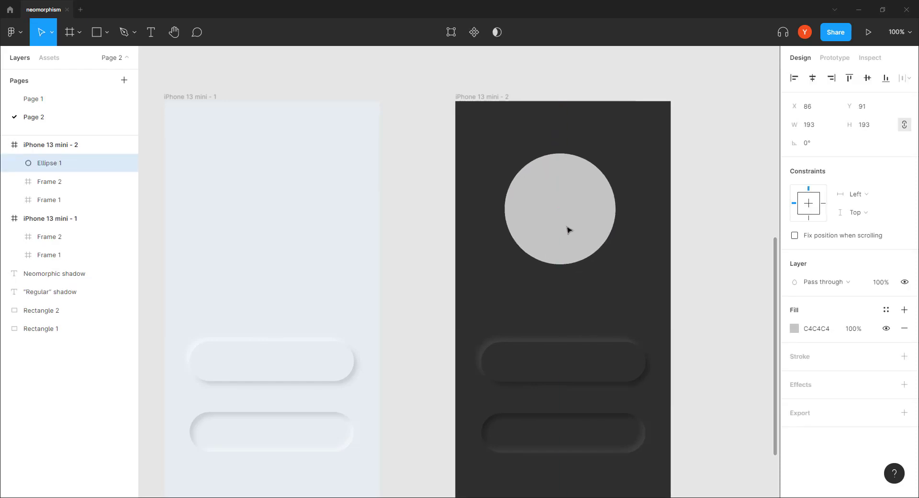
drag(510, 262, 556, 243)
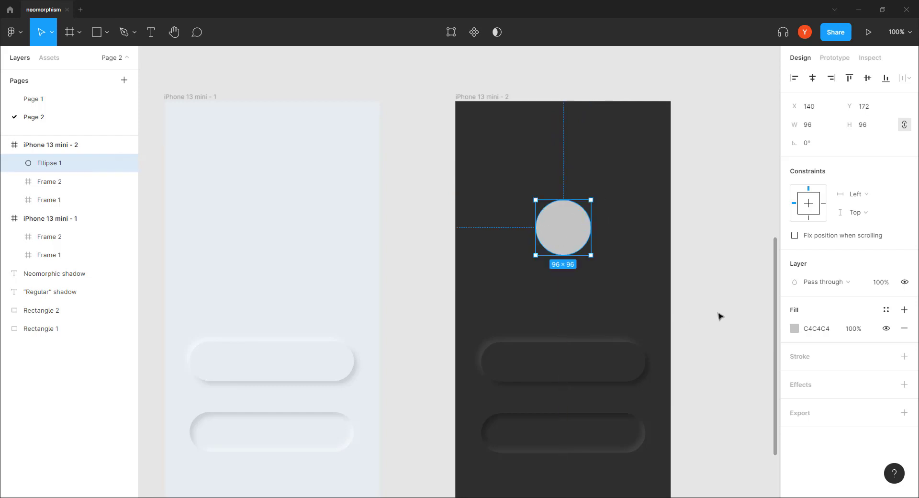
Step: Change the circle's fill to a linear gradient and tilt its axis slightly from upper left to lower right
click(794, 328)
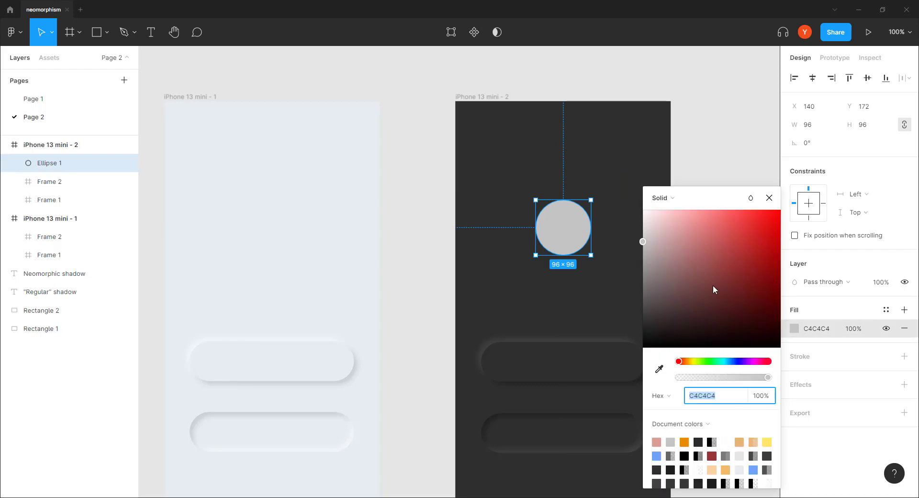
click(677, 203)
click(675, 213)
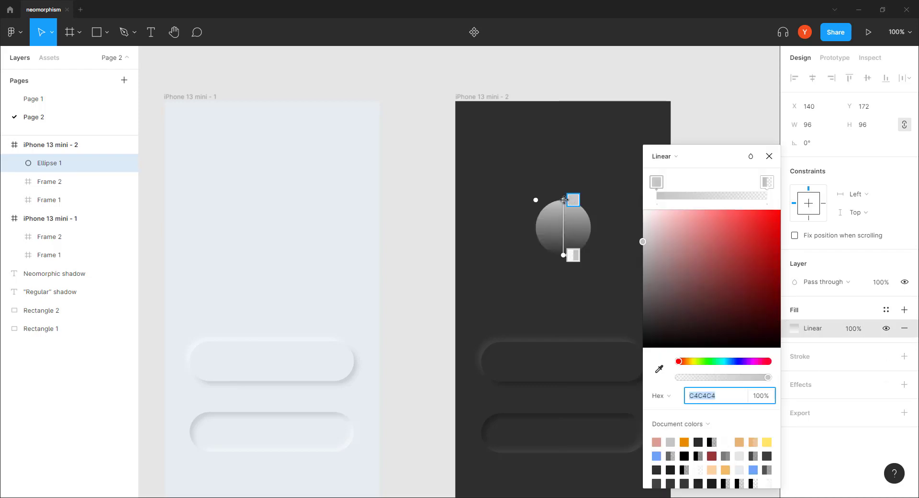
drag(561, 200, 555, 200)
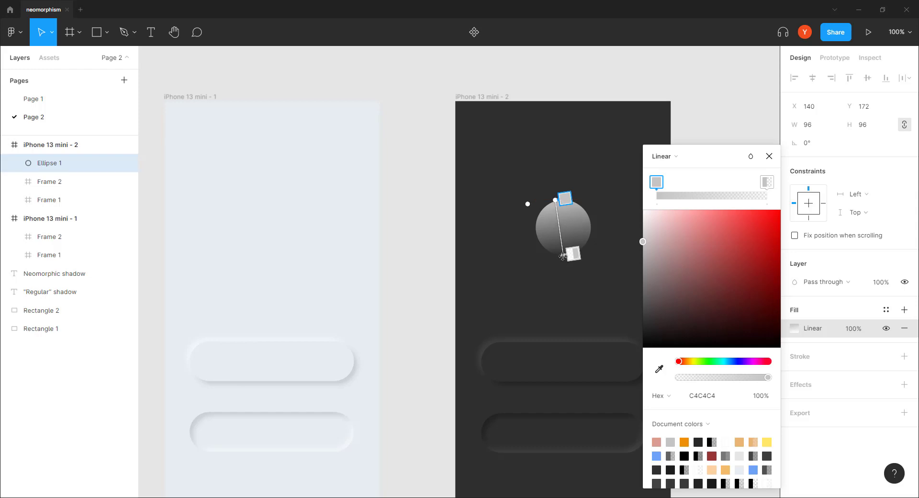
drag(569, 255, 568, 255)
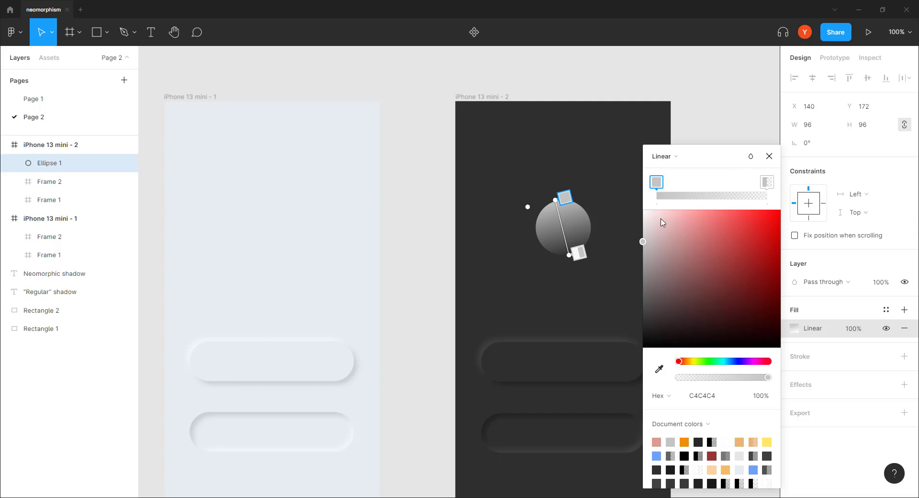
key(Escape)
Step: Examine the highlight and shadow directions on the "Neomorphic shadow" example card above the phone frames
scroll(443, 257, up, 5)
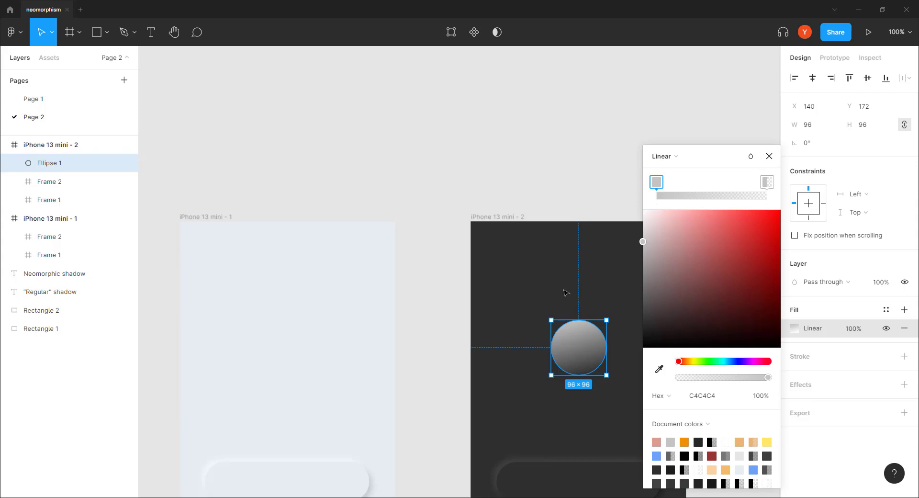
scroll(464, 355, up, 6)
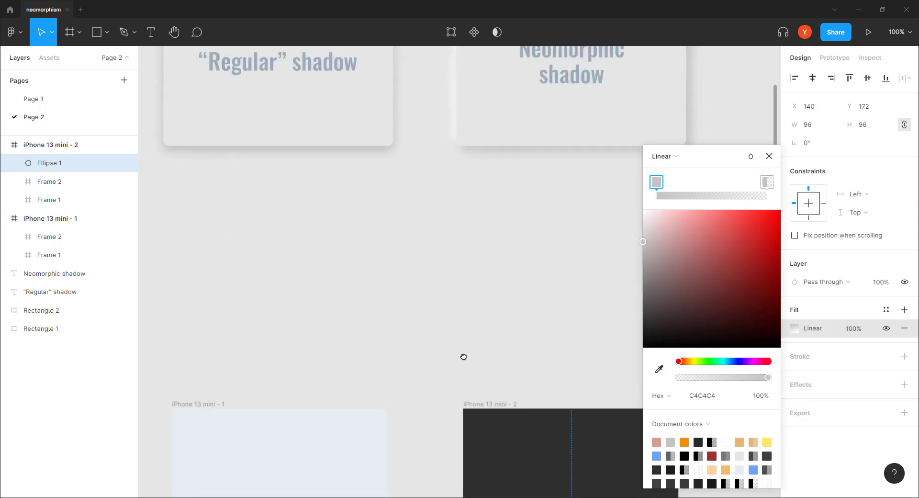
scroll(421, 302, up, 2)
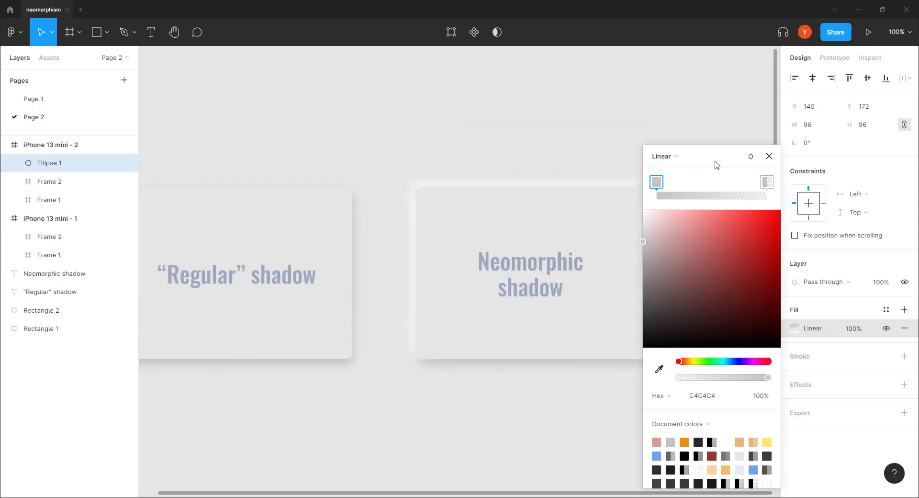
drag(691, 164, 780, 147)
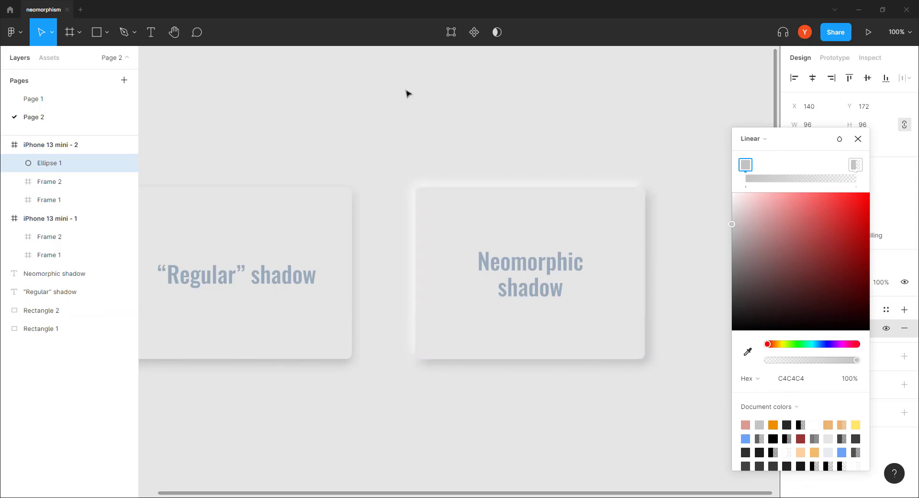
scroll(419, 301, down, 5)
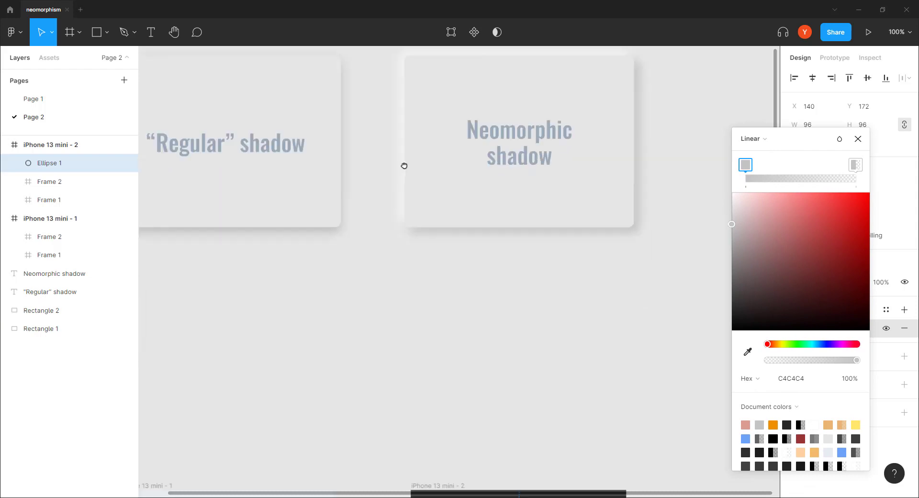
scroll(418, 301, down, 7)
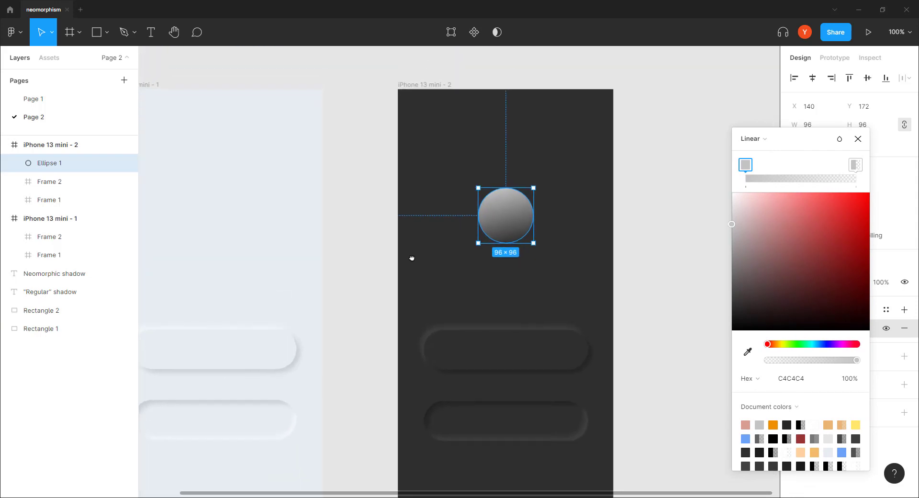
drag(411, 258, 396, 280)
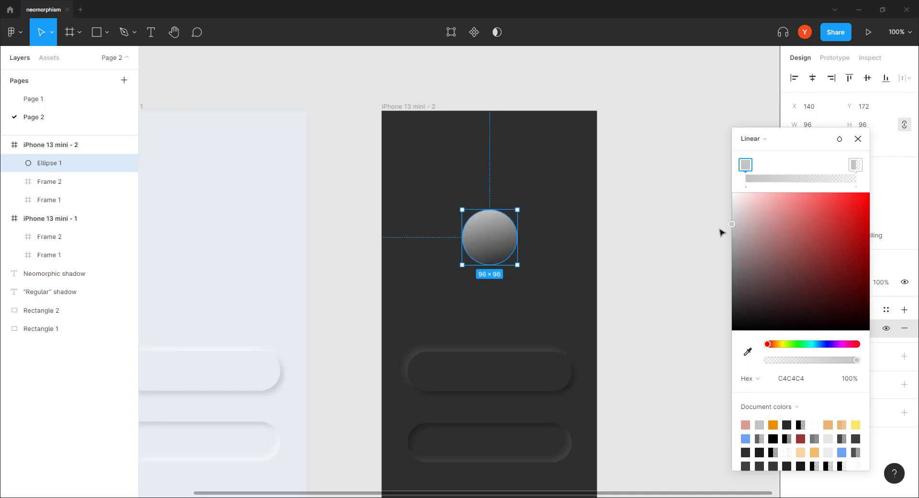
Step: Set the circle's gradient to run from grey 535353 to near-black 121212, with the end stop at 100% opacity
click(855, 164)
drag(767, 360, 730, 321)
click(745, 165)
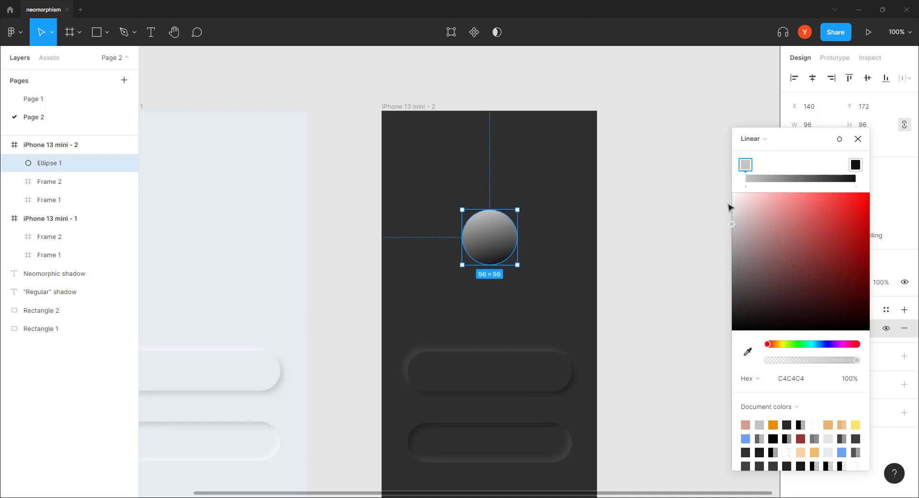
drag(728, 245, 720, 292)
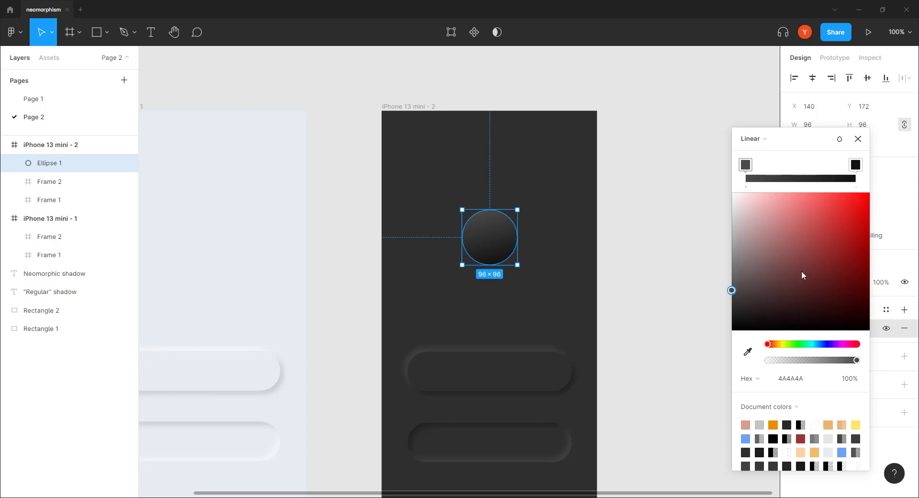
click(854, 166)
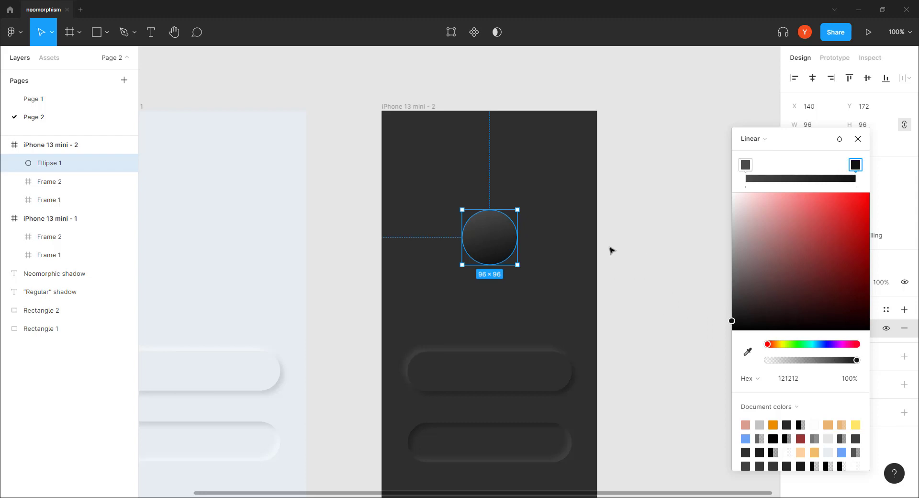
click(745, 165)
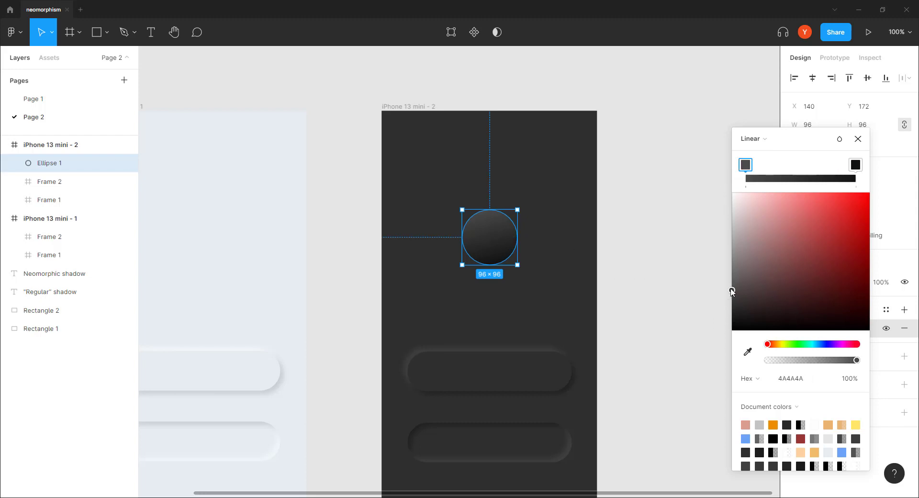
drag(728, 292, 729, 286)
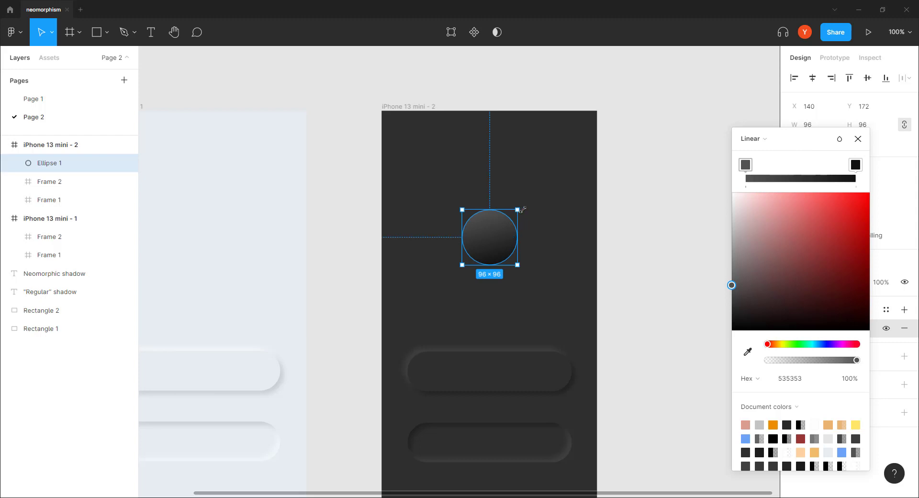
Step: Enlarge the gradient circle from its centre to about 122 × 122
drag(519, 209, 525, 205)
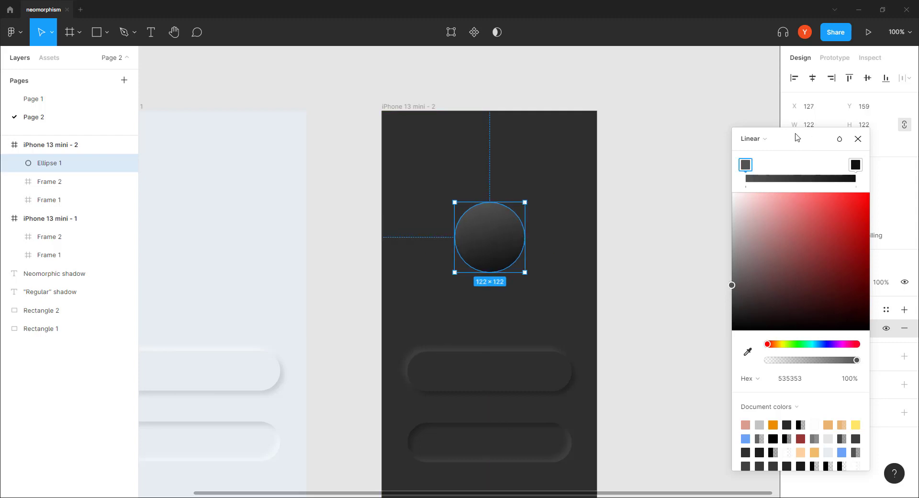
drag(802, 143, 691, 104)
click(745, 99)
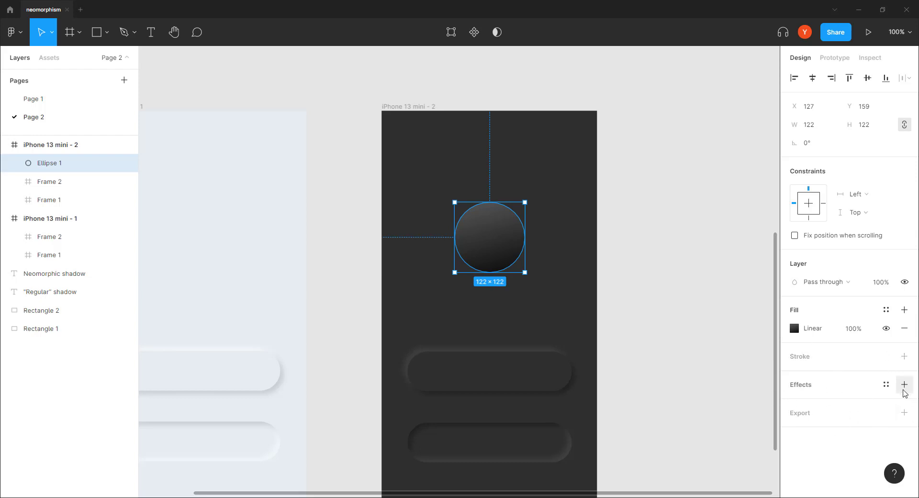
Step: Add a Layer blur effect with a blur of 35 to the gradient circle
click(904, 385)
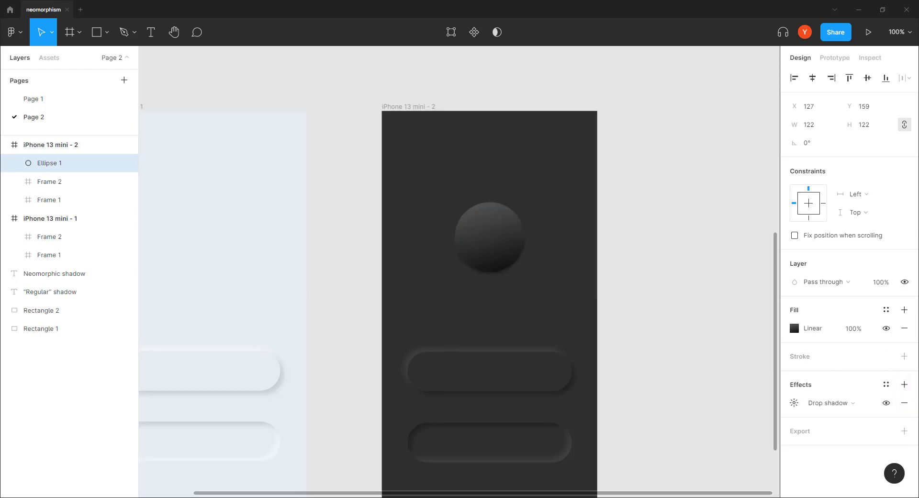
click(823, 403)
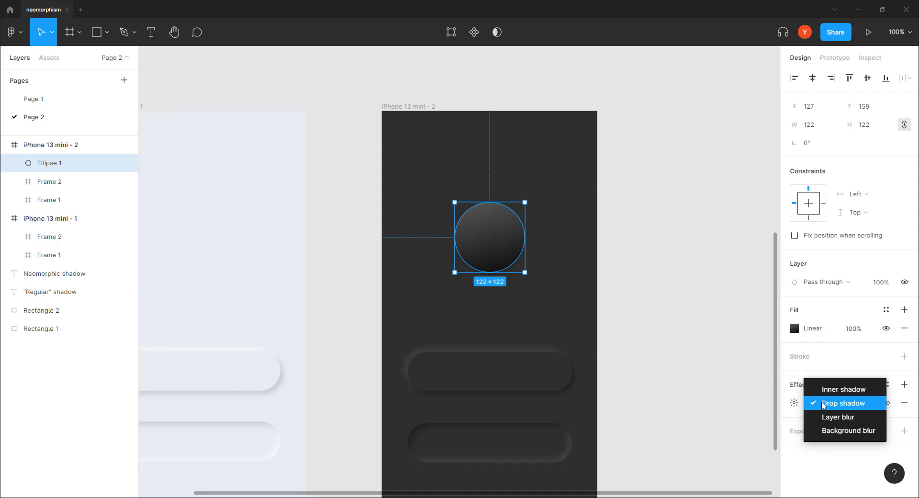
click(824, 417)
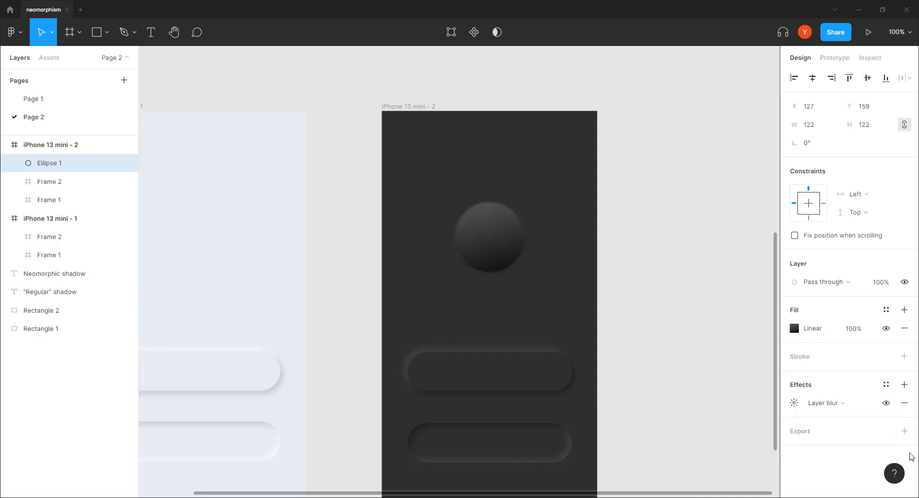
click(794, 402)
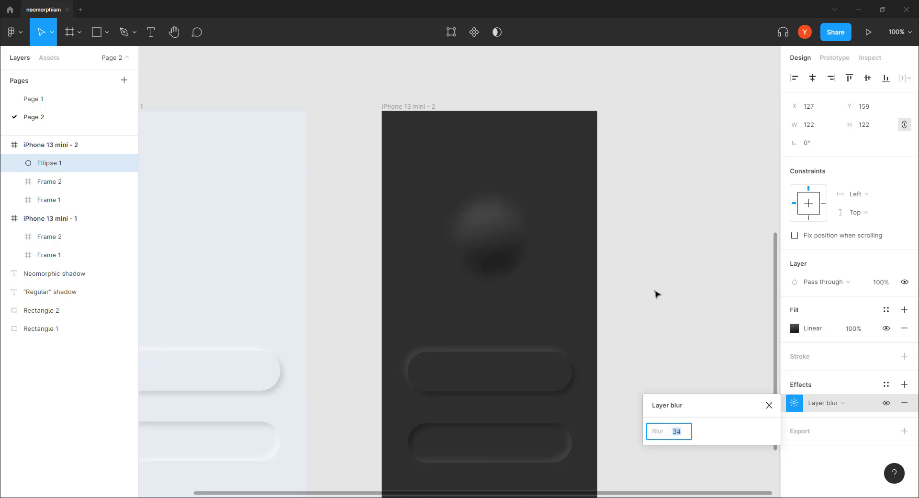
text(34)
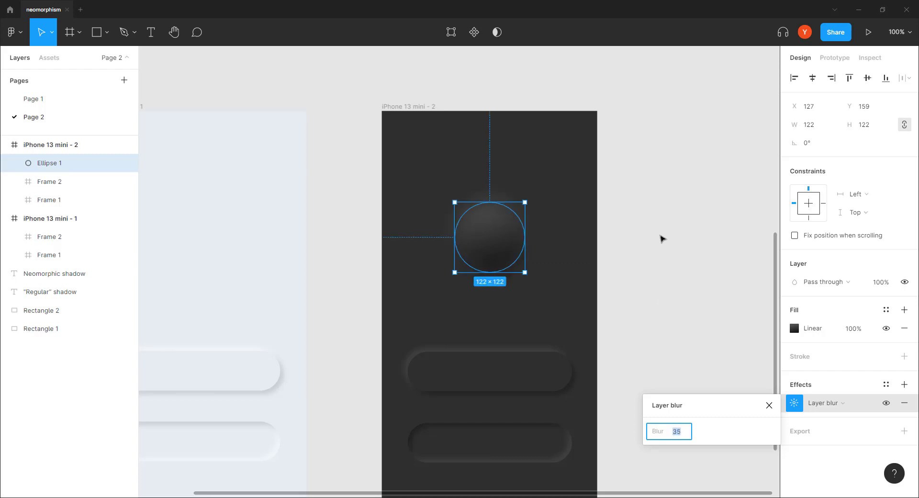
key(Return)
click(660, 238)
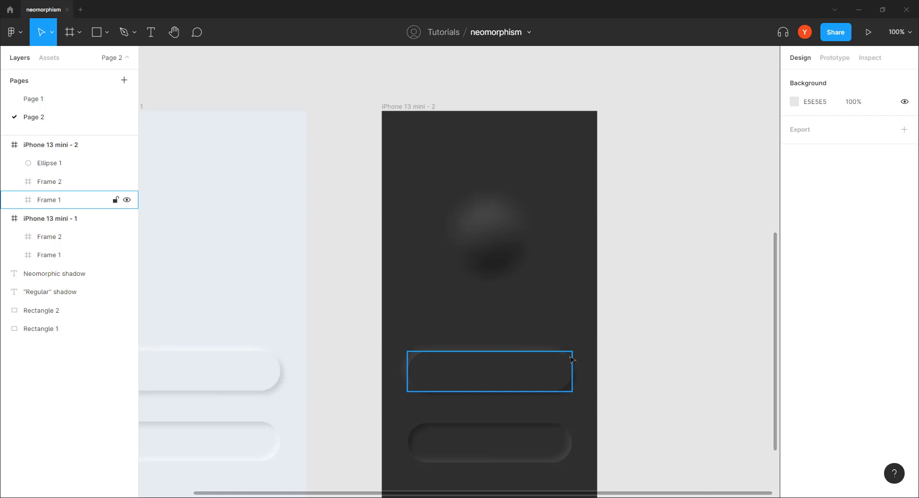
Step: Lighten the blurred circle's gradient start stop to about 626262 and darken its end stop slightly
click(502, 245)
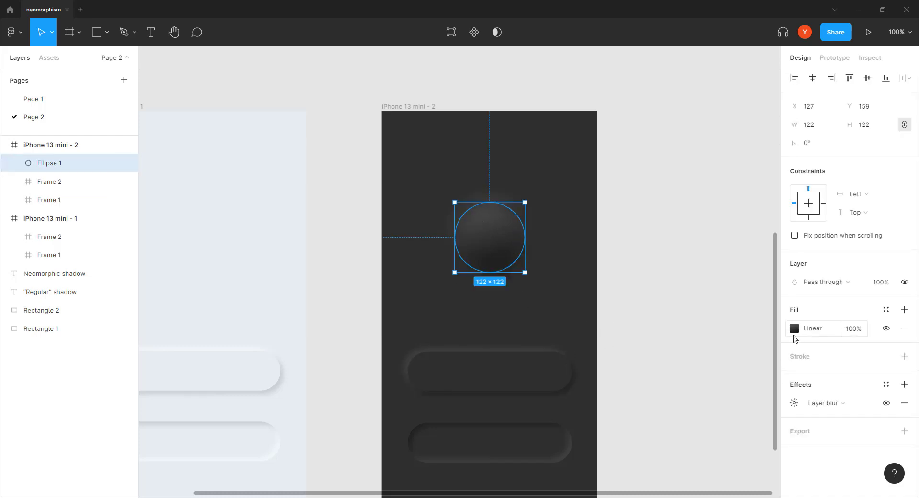
click(794, 328)
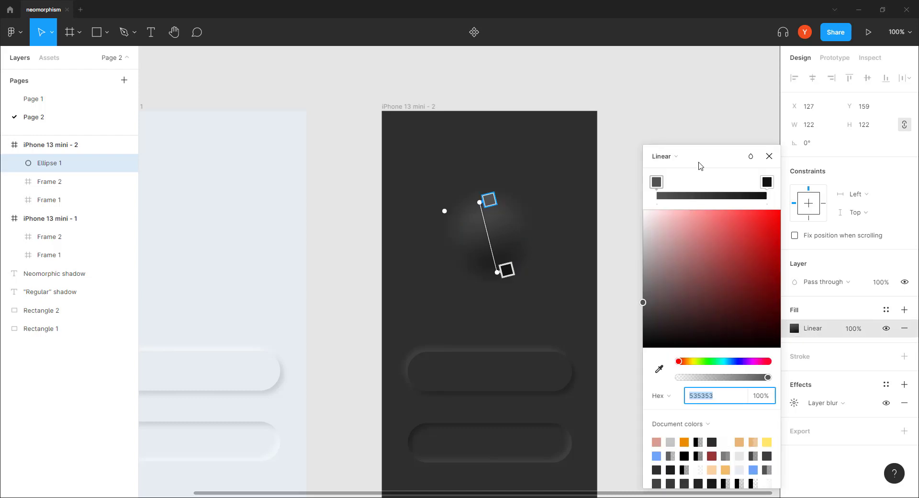
drag(716, 157, 736, 127)
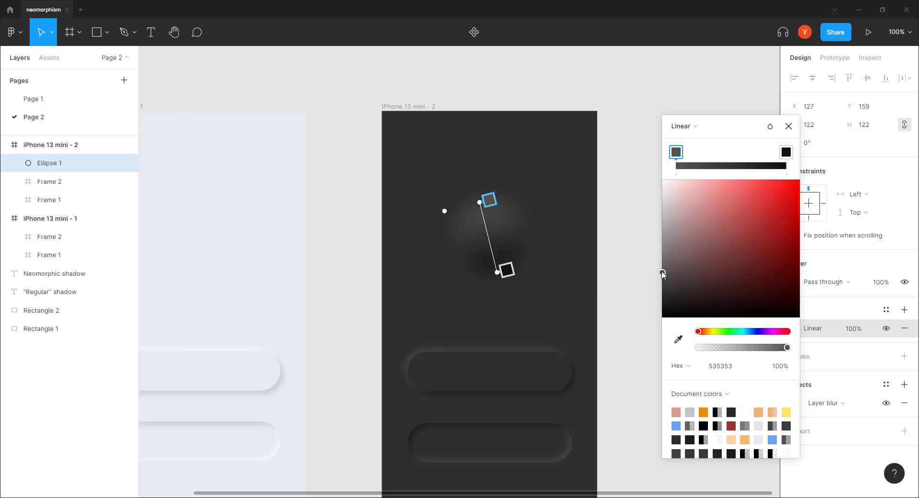
drag(661, 272, 656, 265)
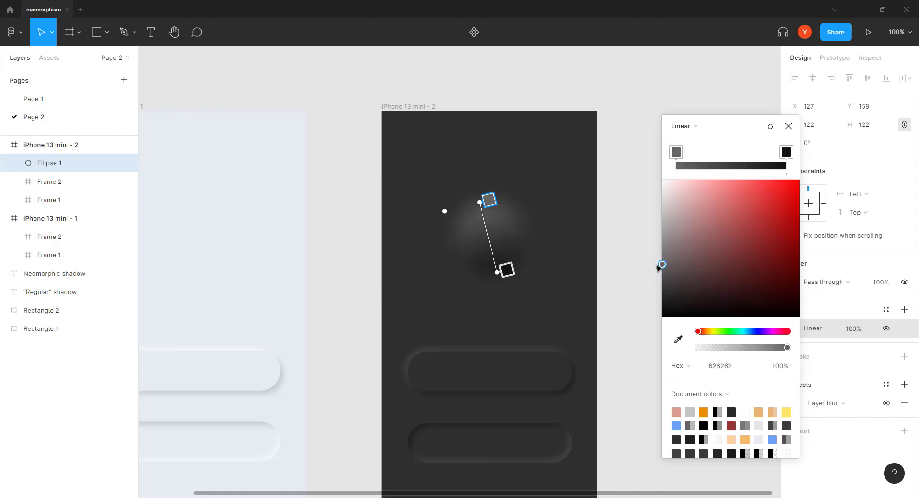
click(786, 152)
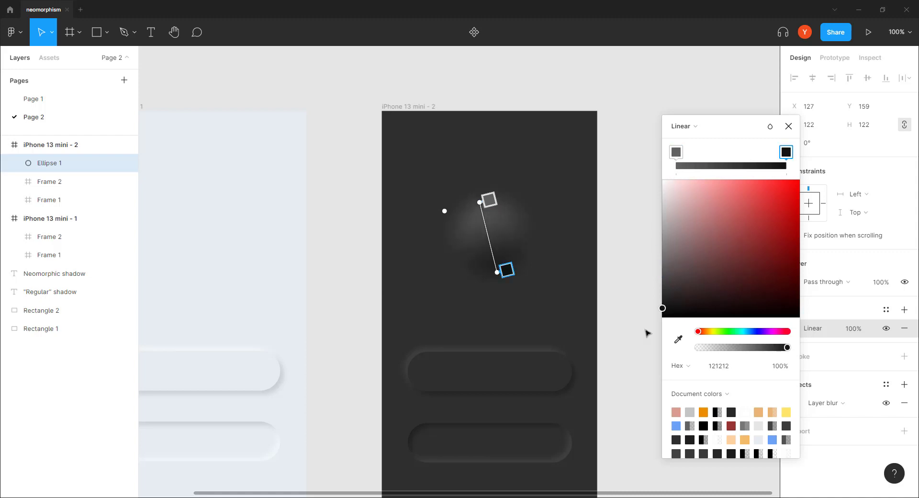
drag(662, 310, 661, 314)
click(788, 126)
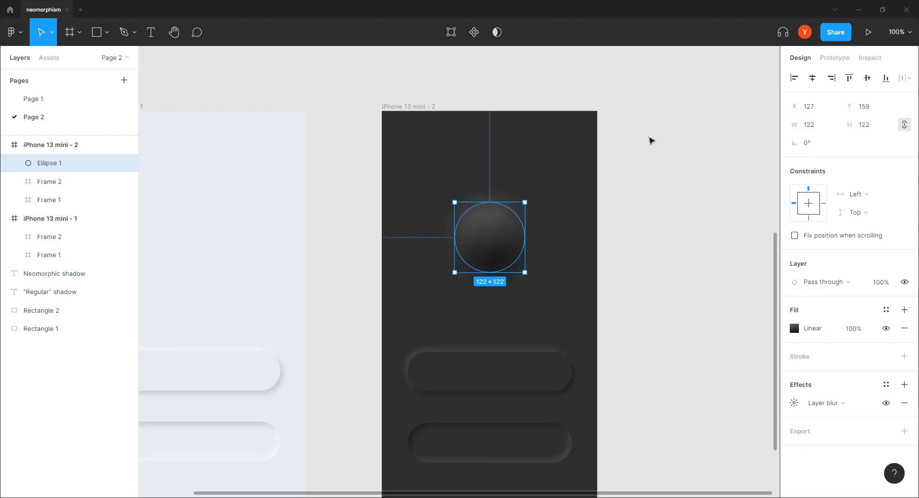
click(670, 237)
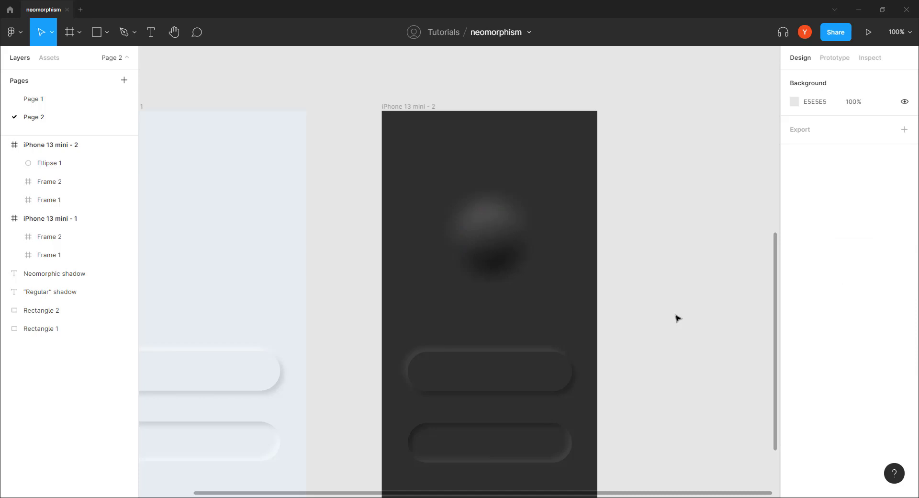
Step: Increase the gradient circle's layer blur to 51
click(487, 259)
click(794, 402)
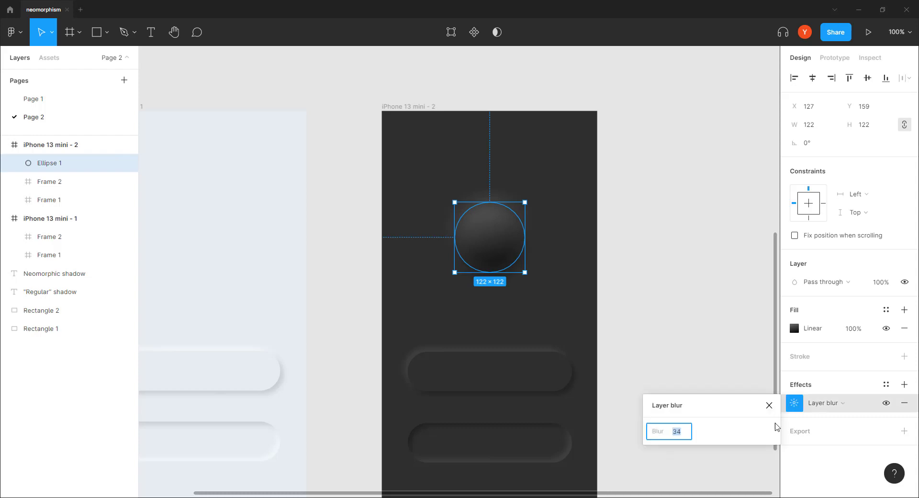
text(50)
key(Return)
click(669, 218)
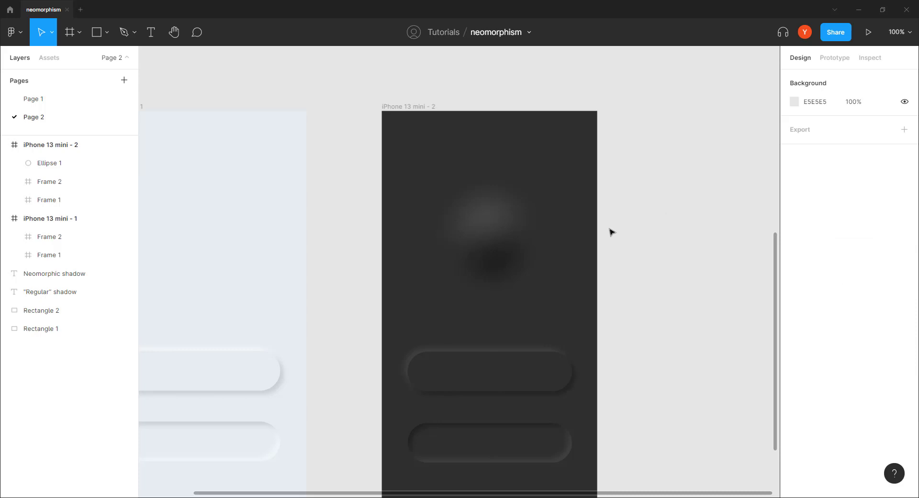
Step: Reduce the gradient circle's layer blur to about 36
click(513, 238)
click(794, 403)
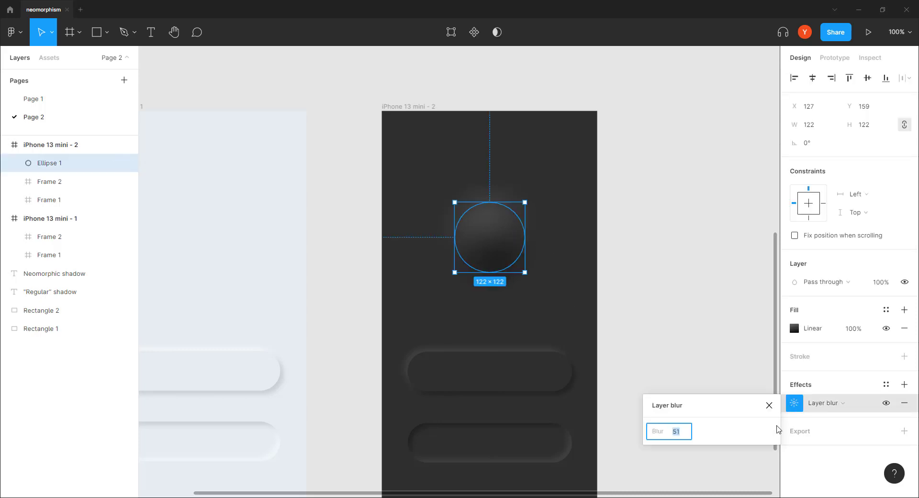
key(Up)
key(Up)
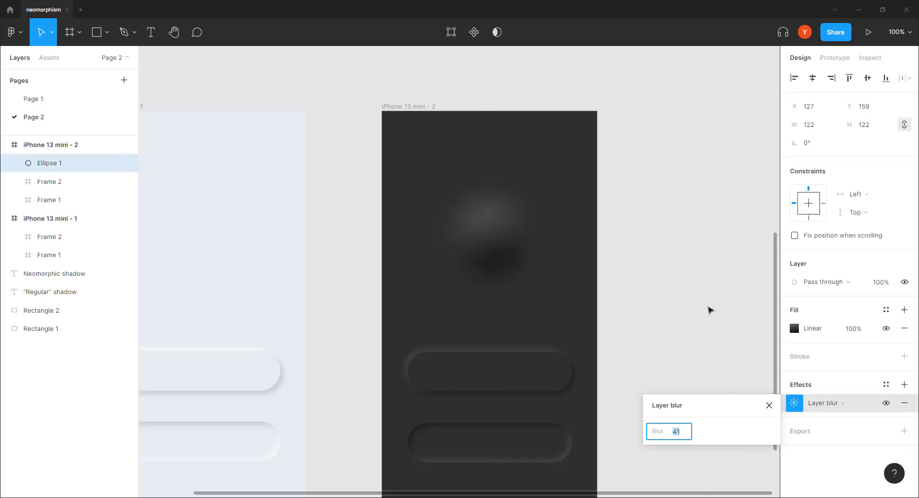
key(Down)
key(Down)
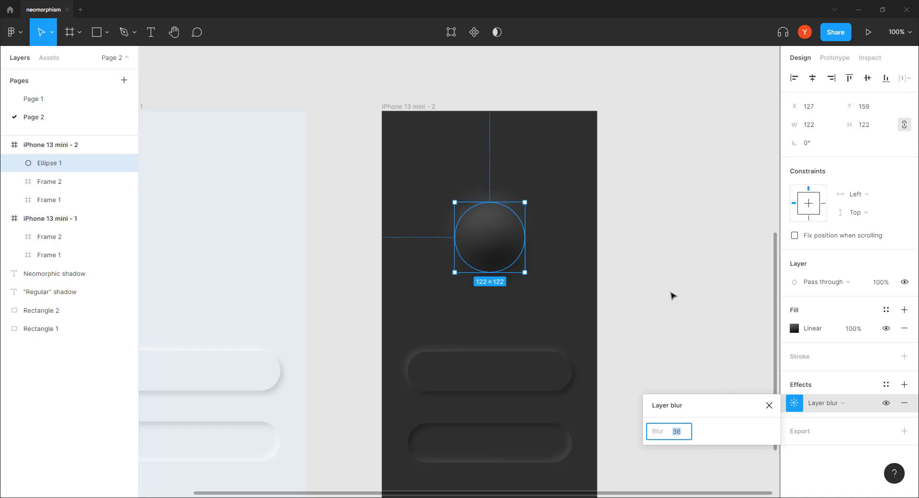
Step: Set the blurred circle's gradient to run from grey 575757 to near-black 121212
click(793, 328)
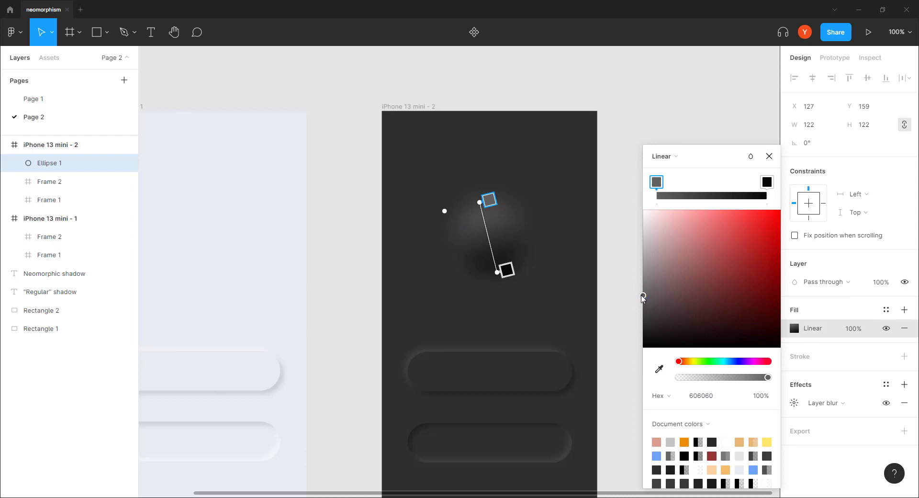
drag(642, 297, 640, 307)
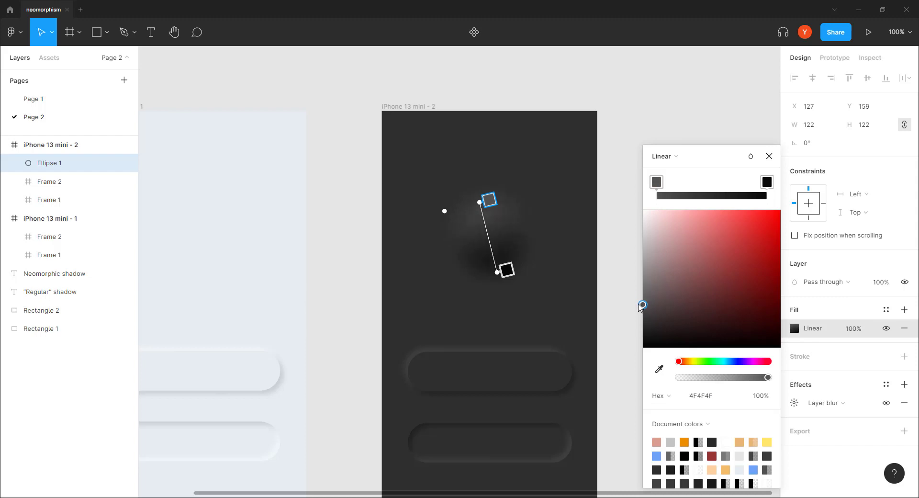
click(766, 185)
drag(642, 344, 640, 340)
click(769, 156)
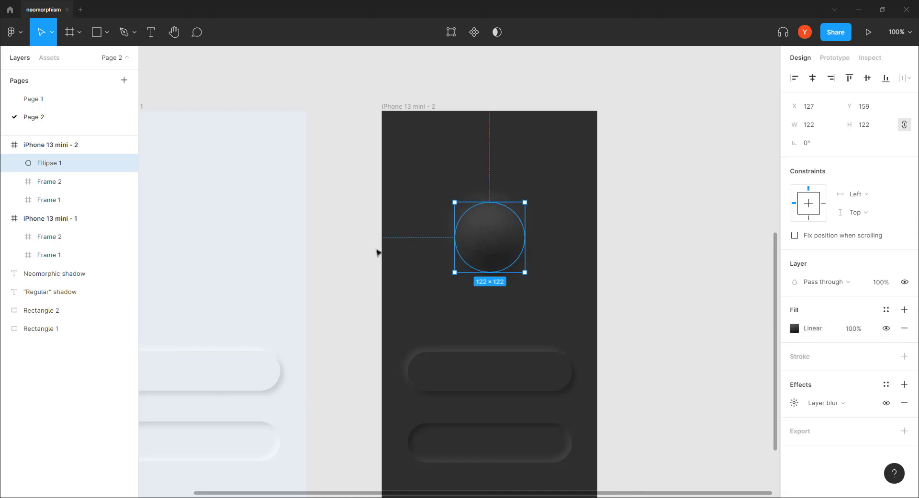
click(377, 253)
Step: Duplicate the blurred circle in place and shrink the copy from its centre to about 64 × 64
key(ctrl+plus)
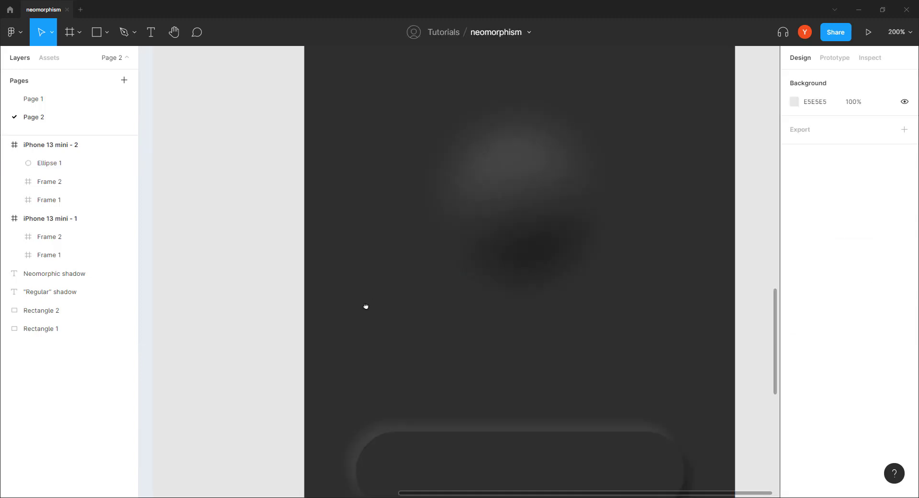
drag(365, 307, 296, 356)
click(420, 290)
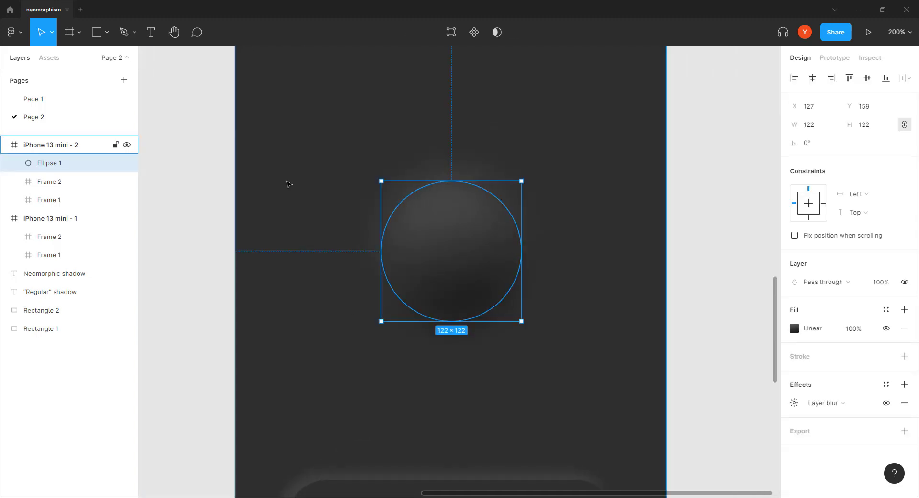
key(ctrl+d)
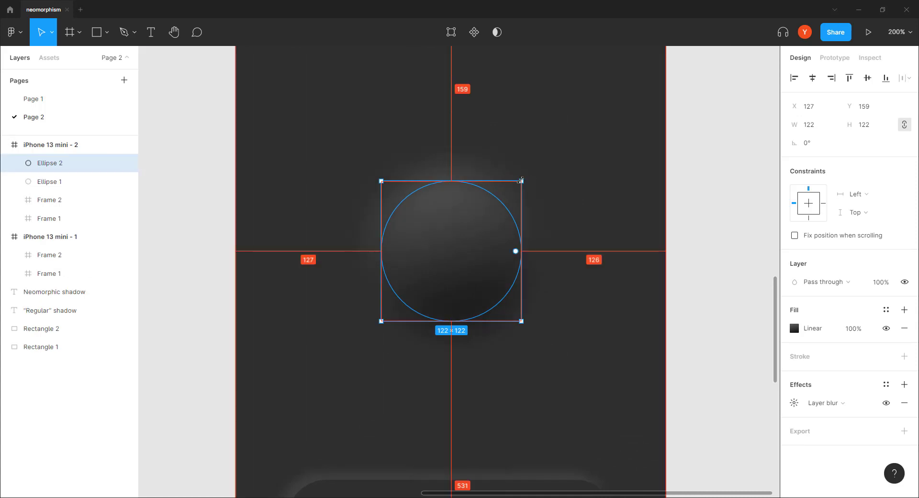
drag(520, 180, 475, 214)
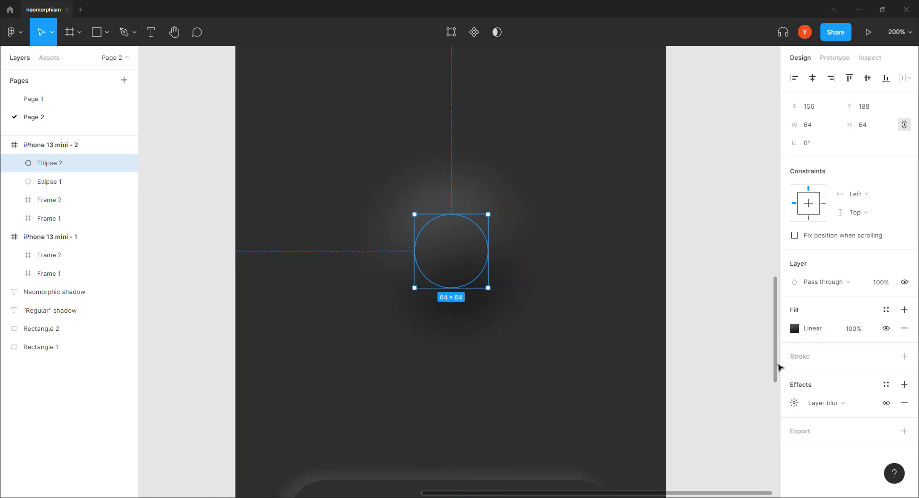
Step: Remove the layer blur from the small circle and darken its gradient's start stop to 3D3D3D
click(904, 403)
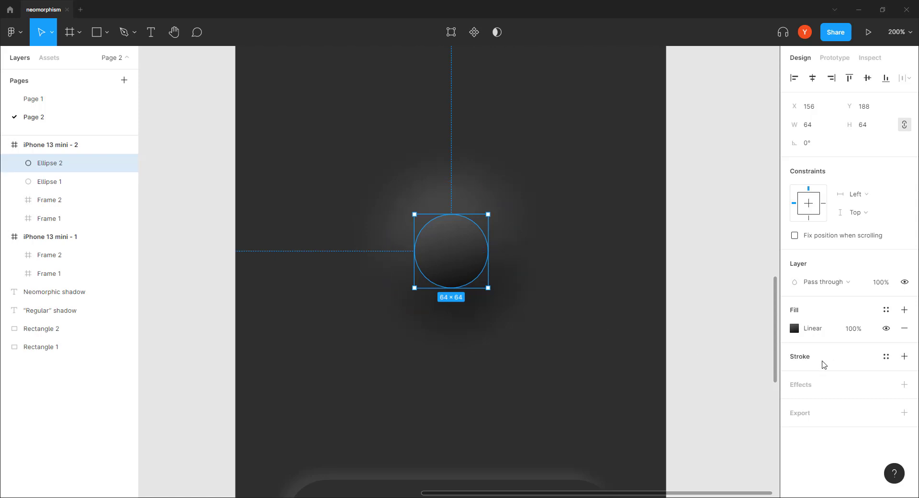
click(794, 330)
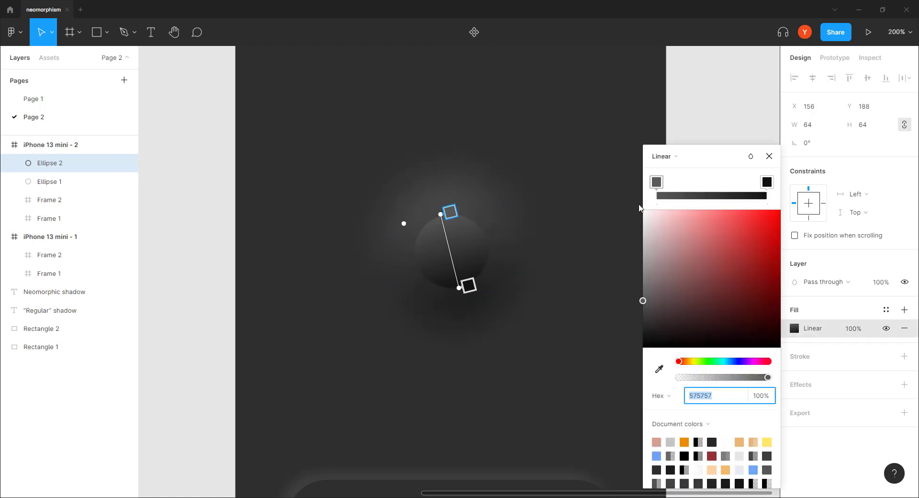
click(768, 181)
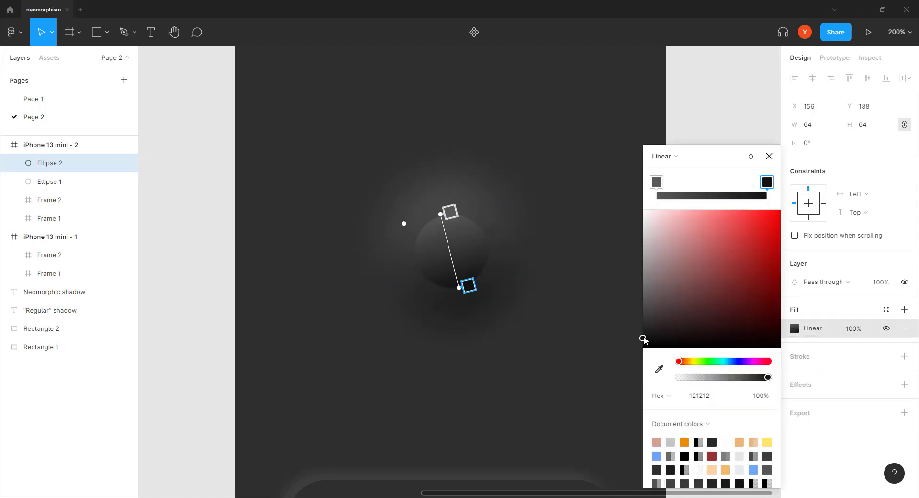
drag(643, 339, 642, 340)
click(656, 183)
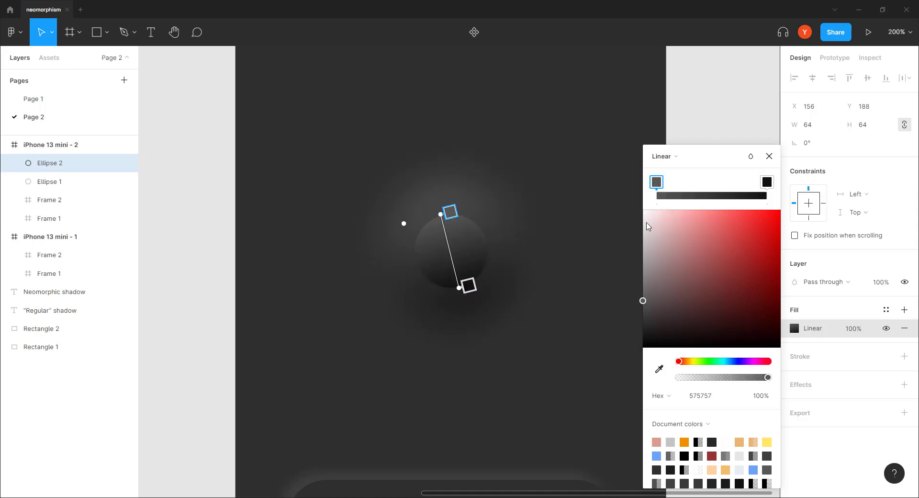
drag(643, 301, 643, 314)
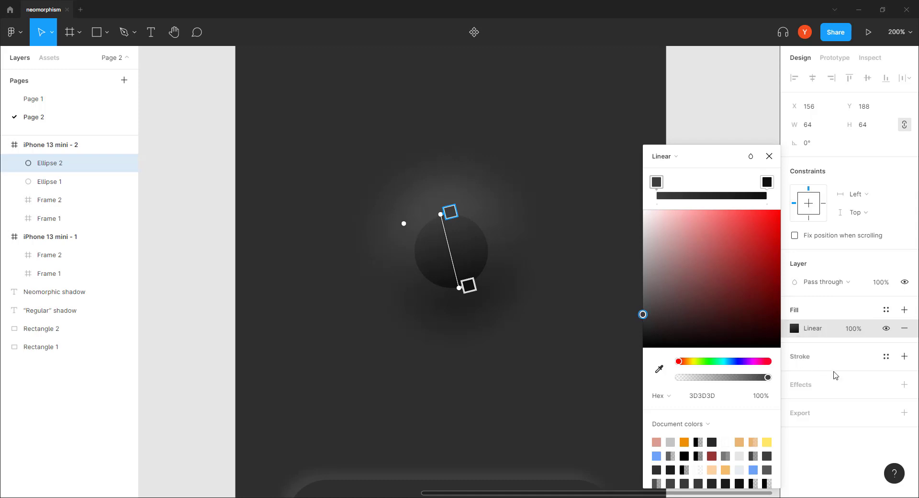
Step: Add an inside stroke with a width of 1 to the small circle
click(904, 356)
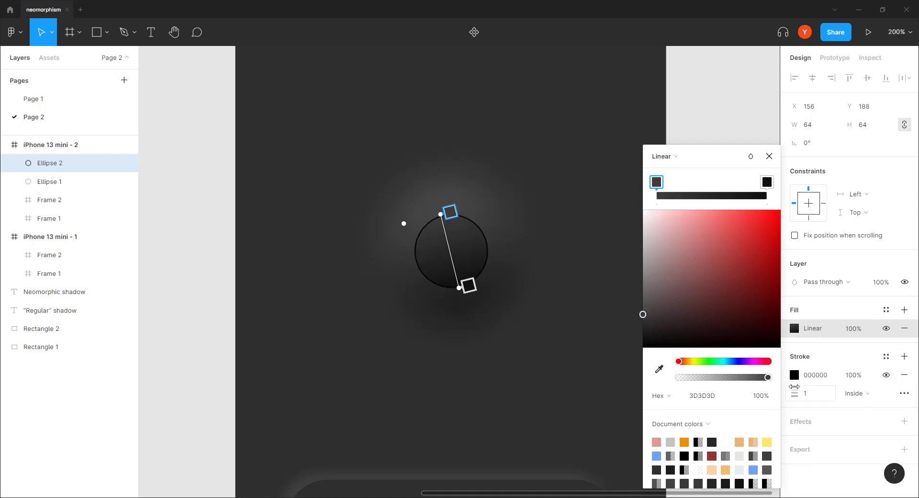
drag(641, 315, 630, 290)
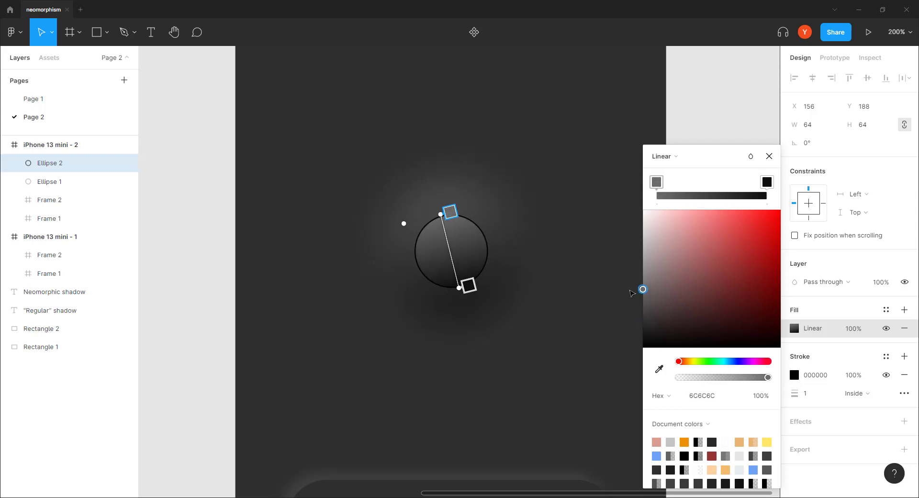
click(769, 156)
click(723, 129)
key(ctrl+z)
key(ctrl+z)
key(ctrl+z)
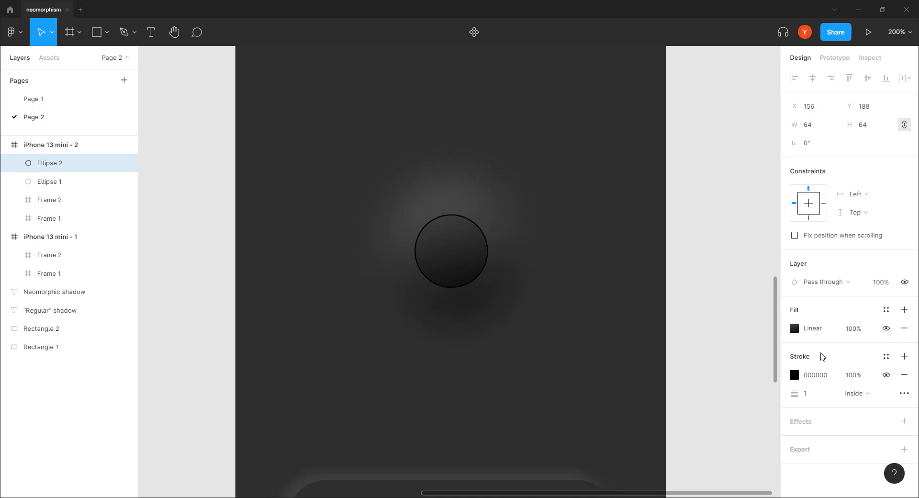
Step: Set the small circle's stroke colour to dark grey 3D3D3D
click(794, 376)
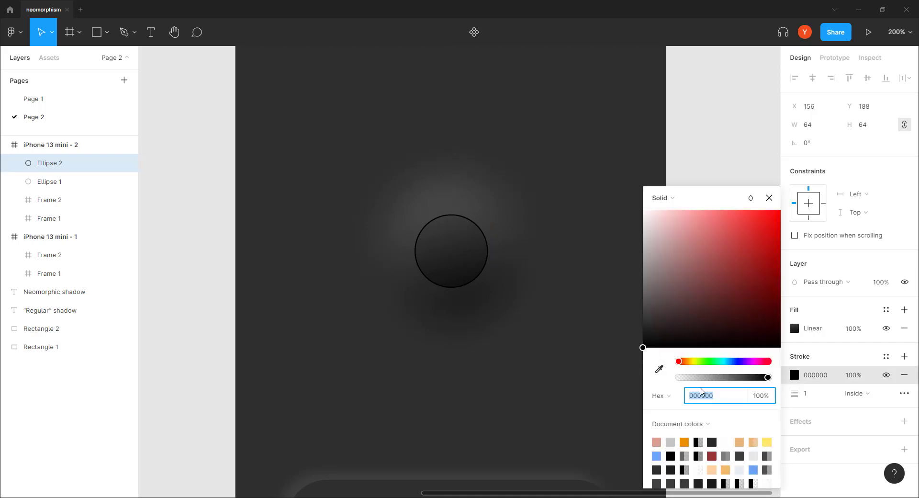
drag(643, 349, 625, 312)
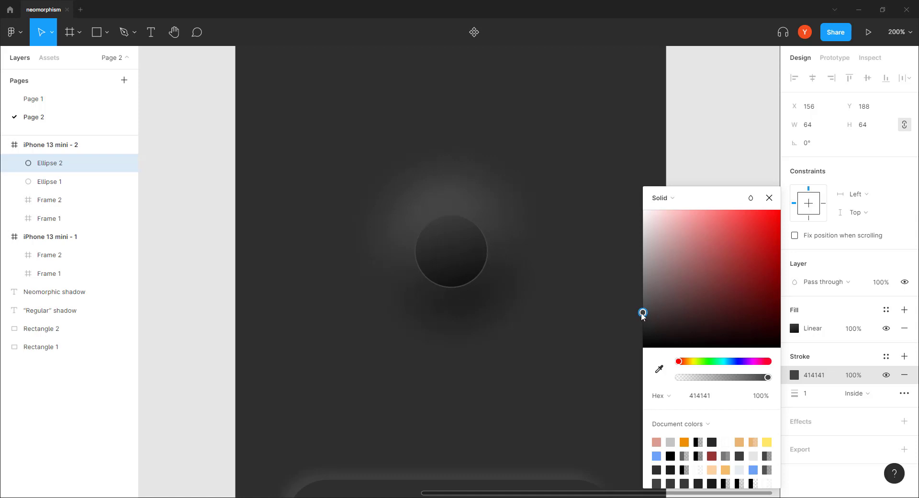
drag(641, 313, 639, 315)
click(769, 198)
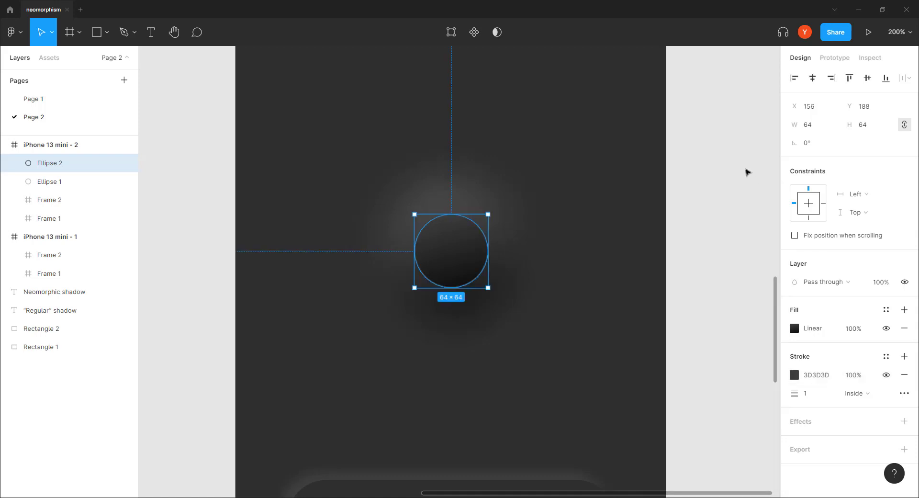
click(645, 222)
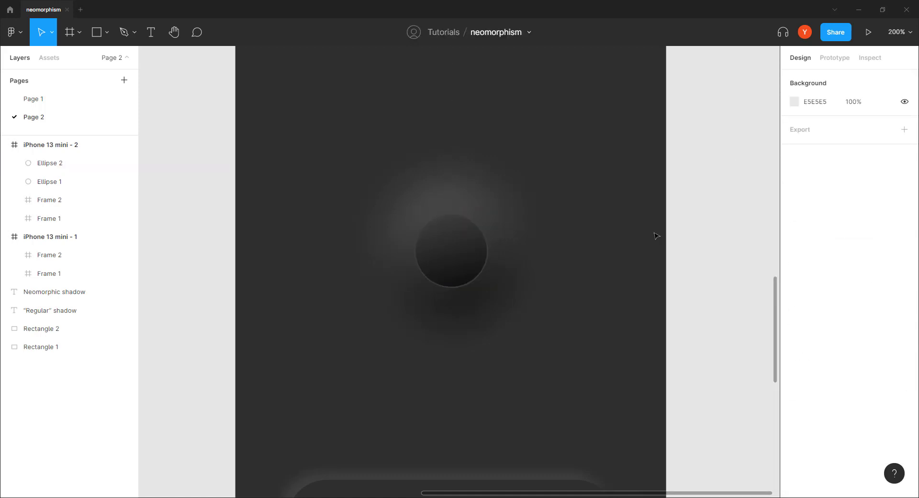
Step: Copy both knob circles from the dark frame and paste them into the light iPhone 13 mini - 1 frame
key(shift+0)
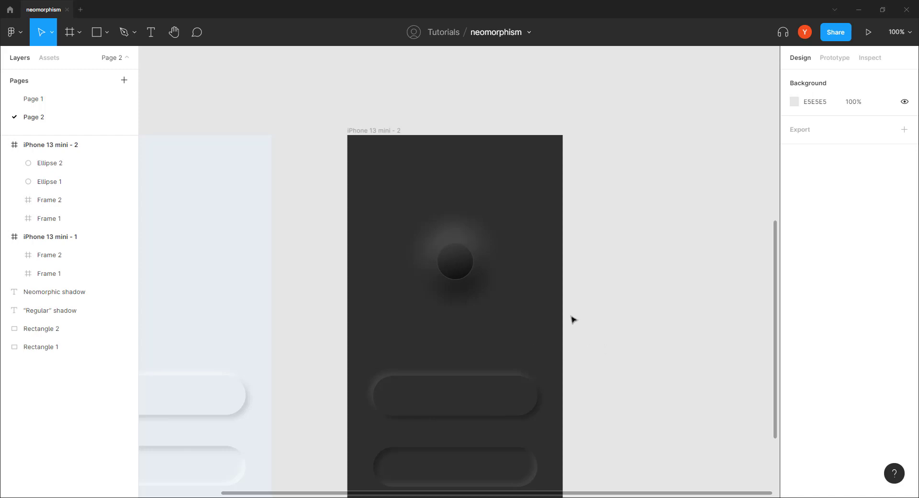
key(ctrl+equal)
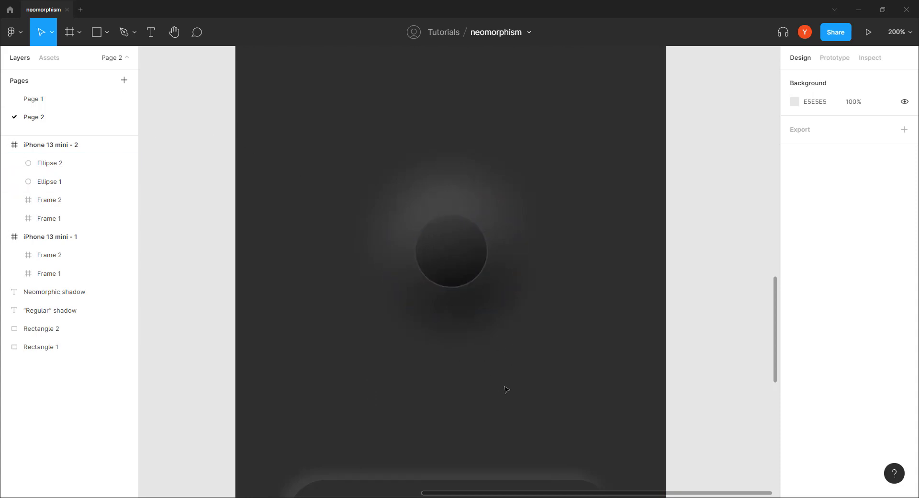
scroll(364, 311, left, 3)
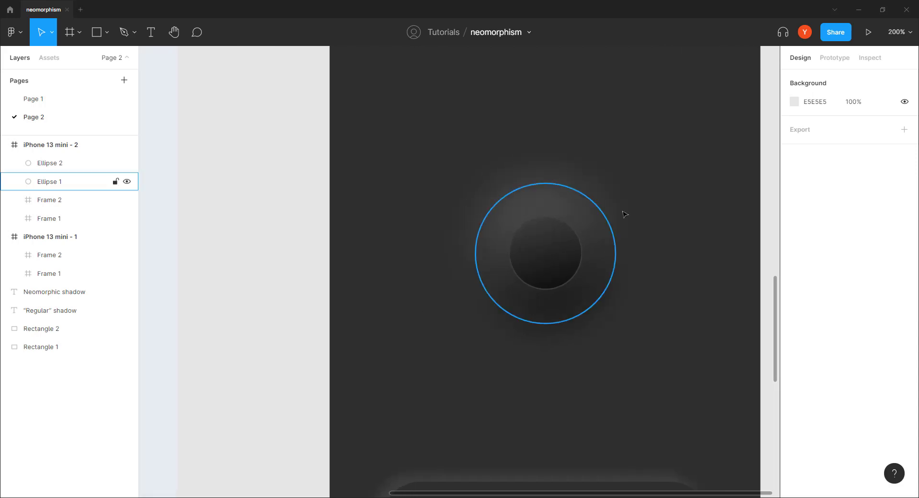
drag(645, 136, 390, 381)
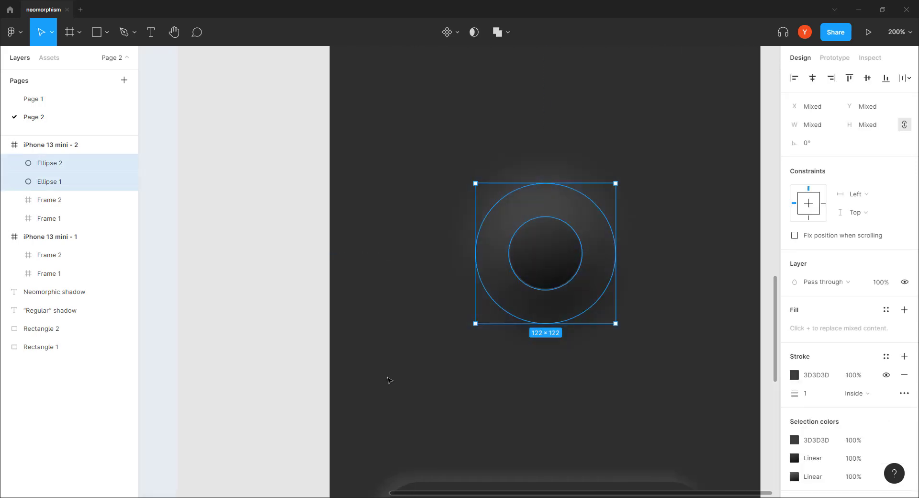
scroll(371, 273, left, 10)
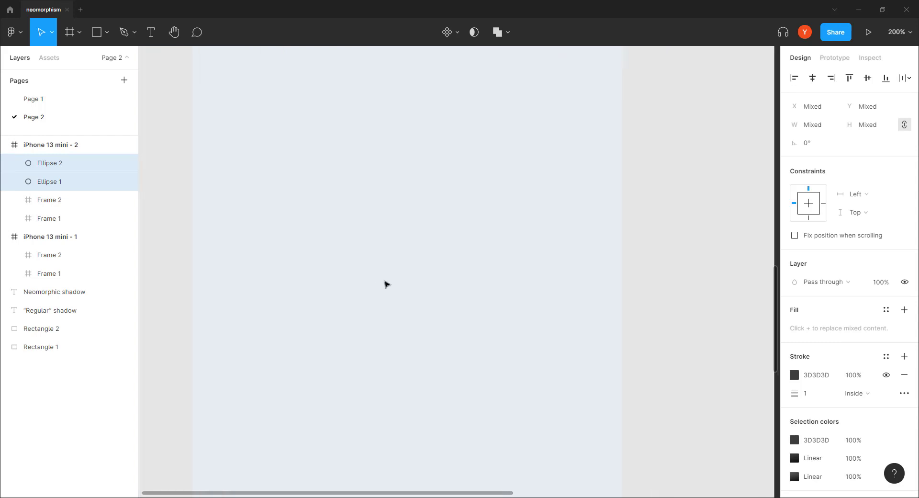
key(shift+0)
click(343, 152)
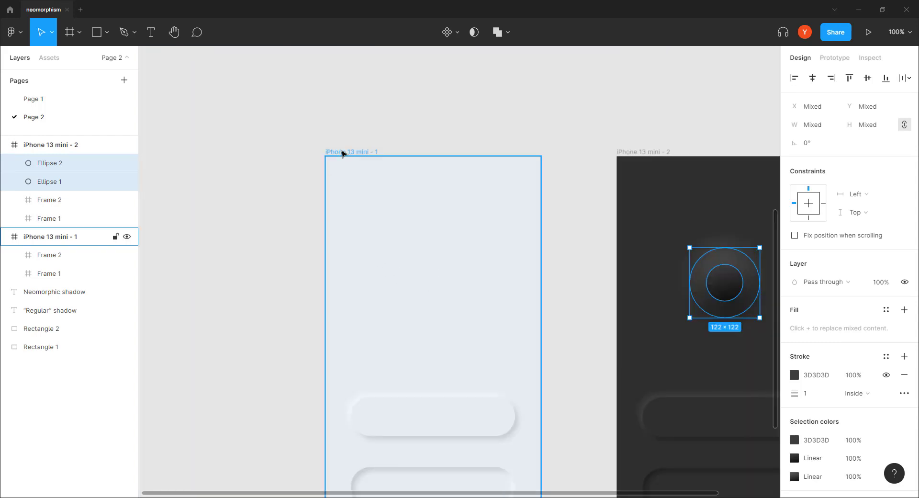
key(ctrl+v)
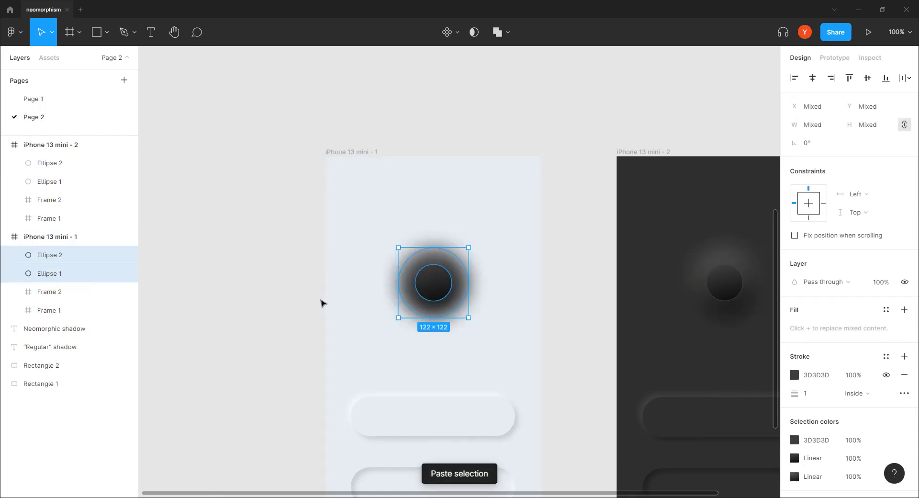
click(291, 330)
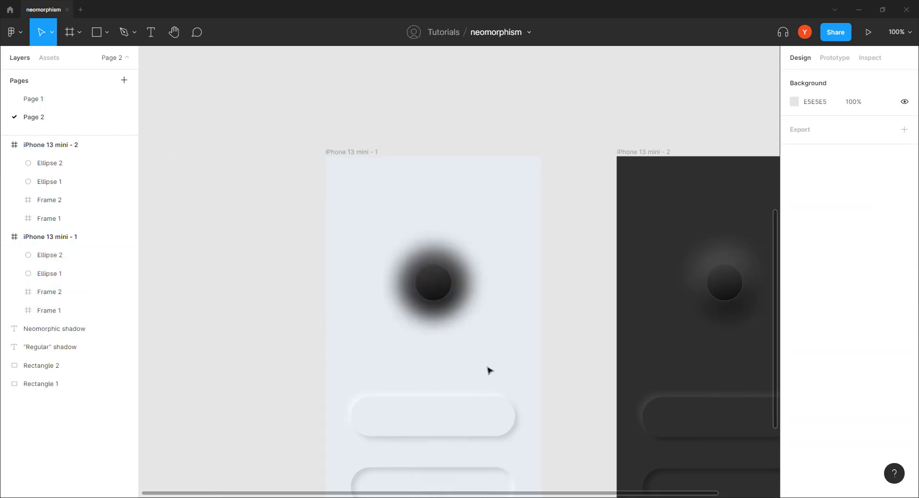
Step: Move the two pasted dark circles out of the light frame and delete them
drag(502, 231, 350, 353)
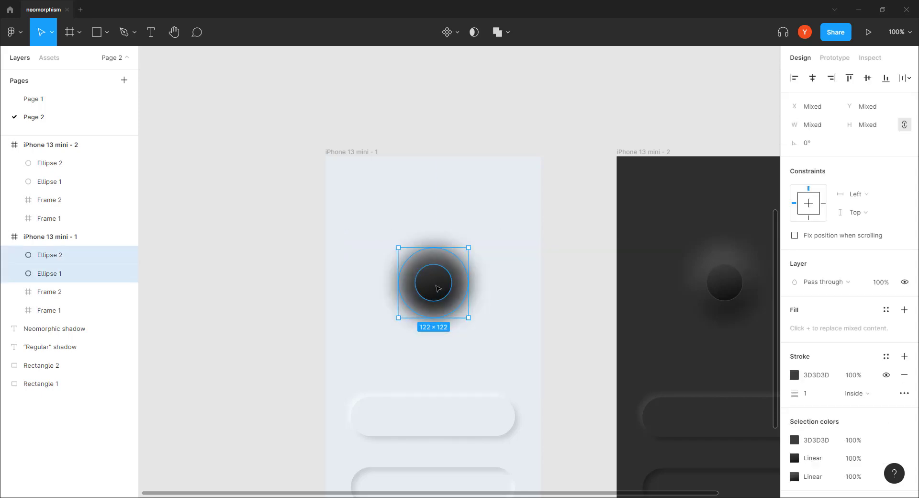
drag(436, 287, 288, 272)
drag(227, 273, 215, 275)
key(Delete)
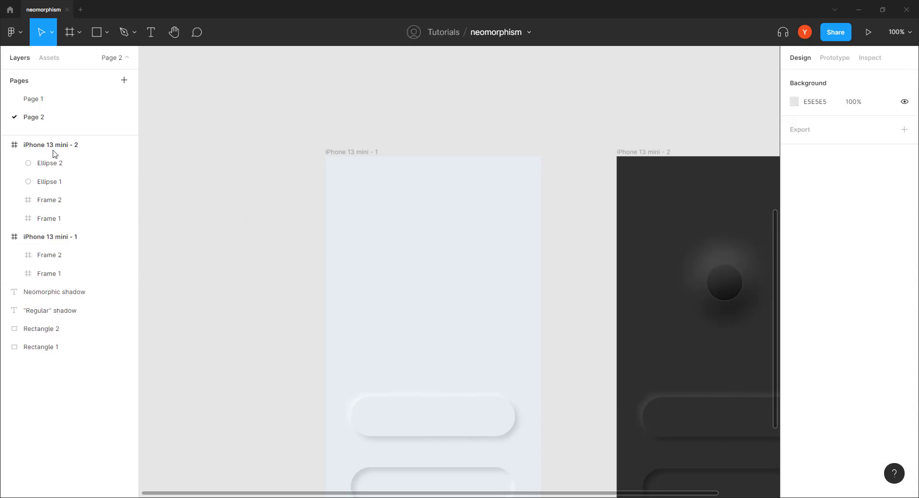
Step: Draw a circle about 163 × 163 above the buttons in iPhone 13 mini - 1 and give it a linear gradient fill
key(o)
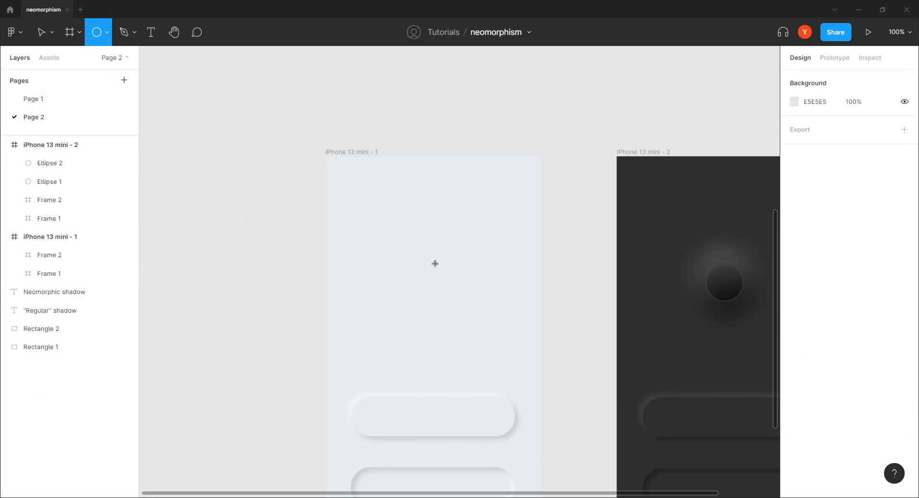
drag(481, 243, 386, 336)
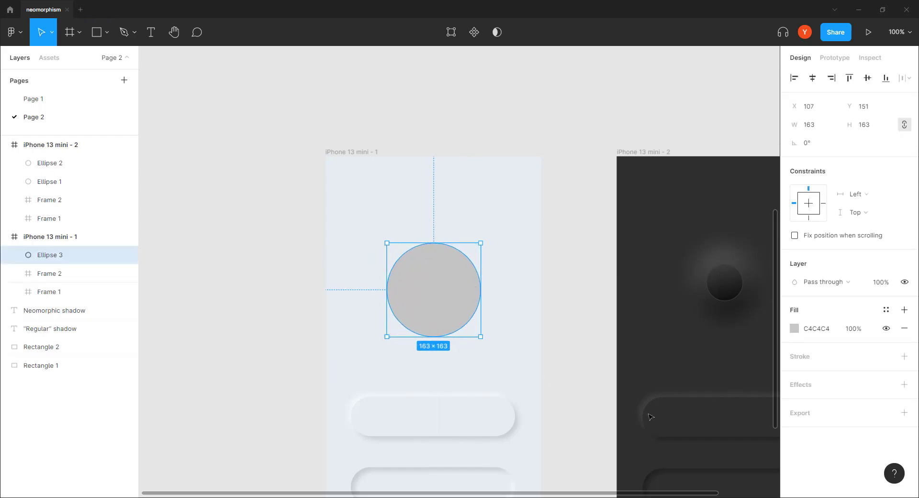
click(793, 329)
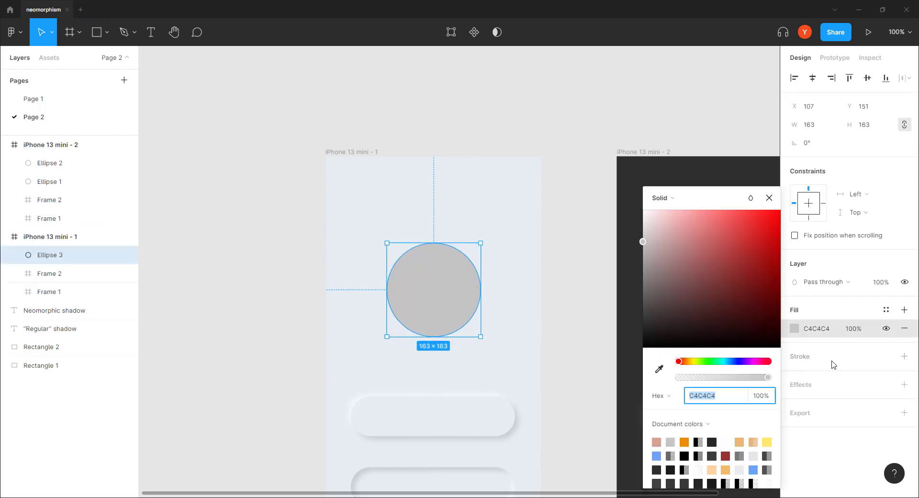
drag(696, 202, 656, 152)
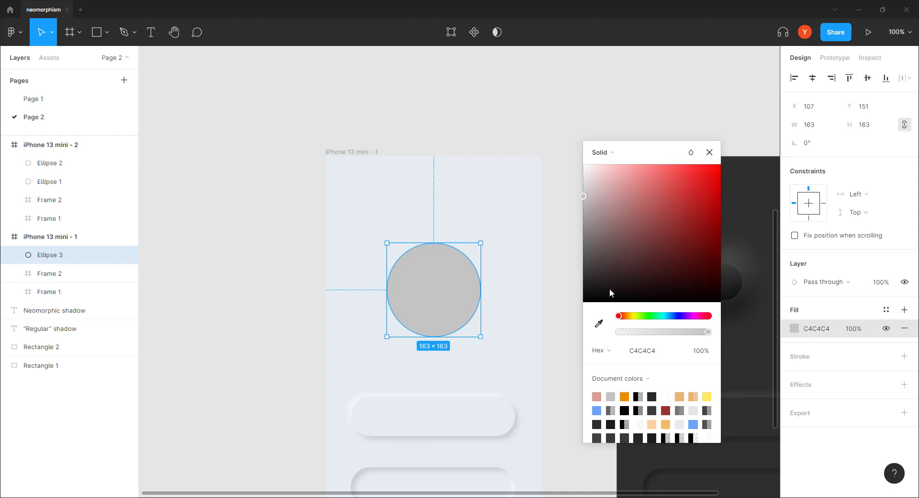
click(600, 152)
click(606, 164)
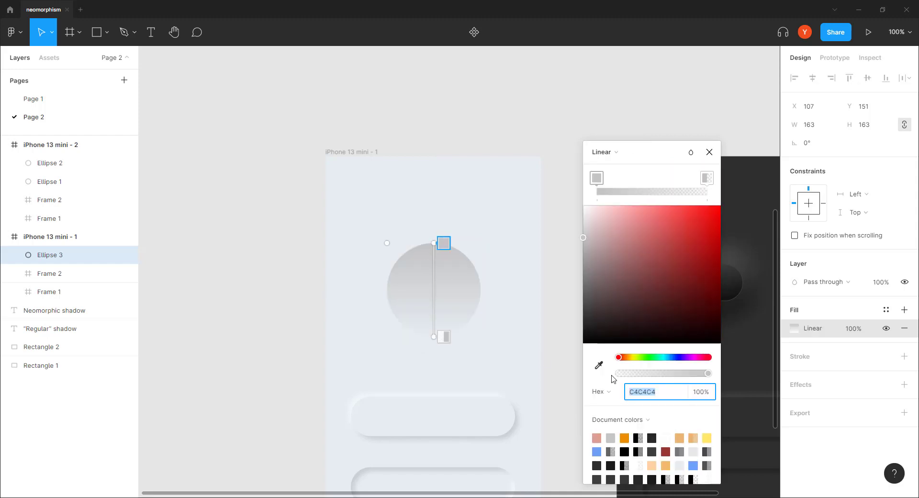
Step: Make the gradient's end stop fully opaque and sample the light frame's background colour E6EDF1 for both stops
click(707, 178)
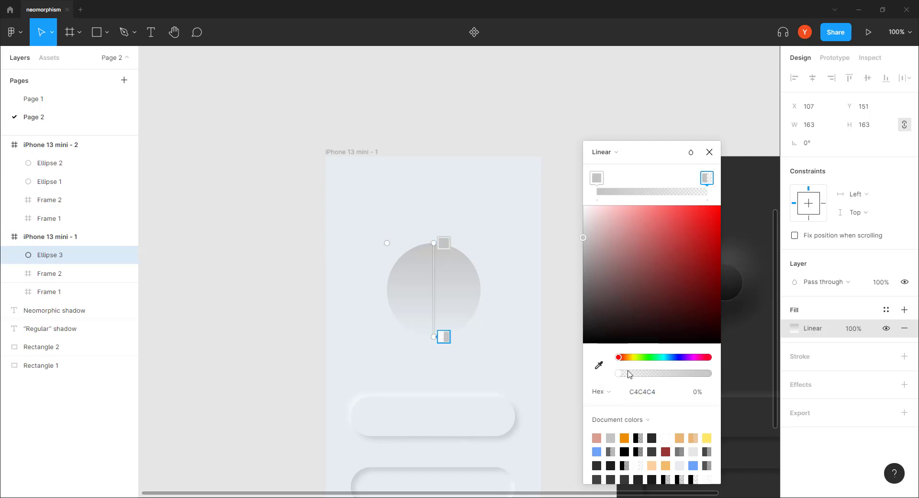
drag(618, 377, 747, 382)
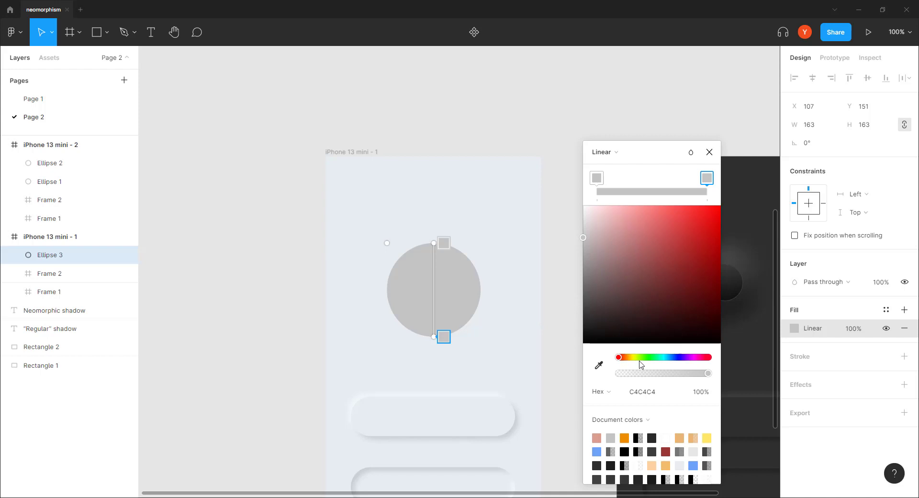
click(667, 357)
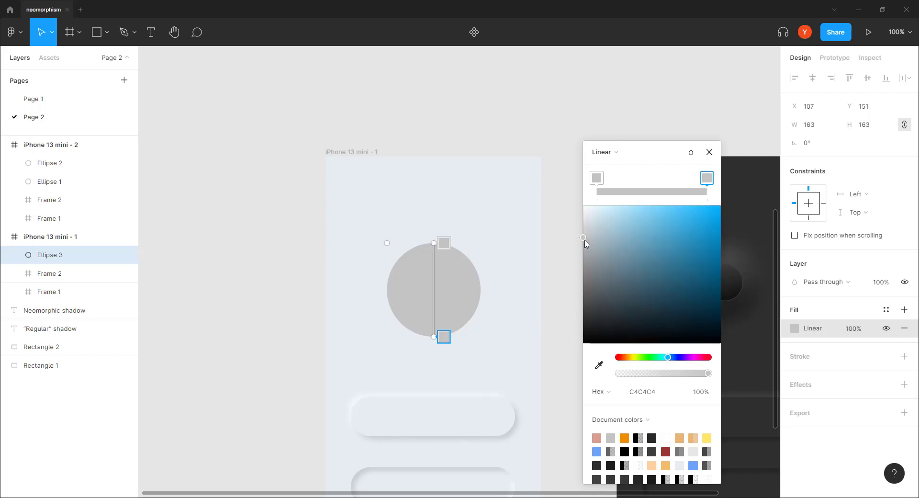
mouse_move(583, 238)
mouse_down()
mouse_move(578, 256)
mouse_move(586, 239)
mouse_up()
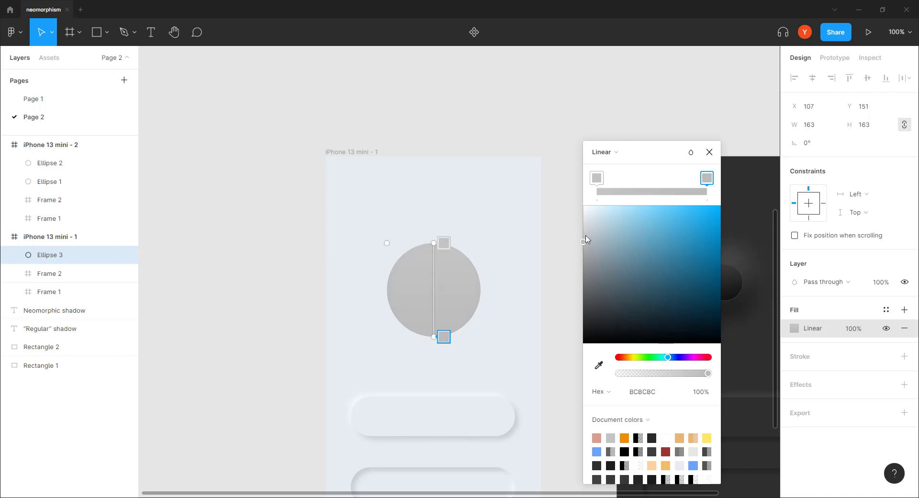
click(598, 365)
click(511, 278)
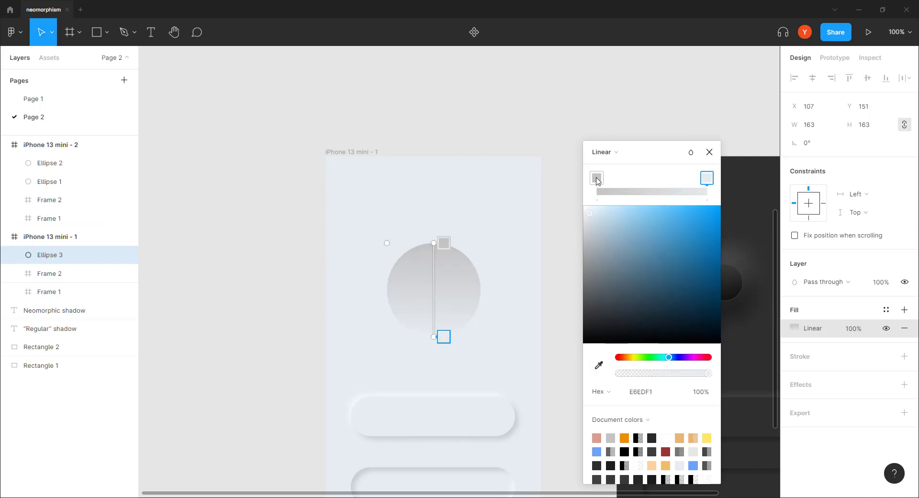
click(597, 178)
click(599, 365)
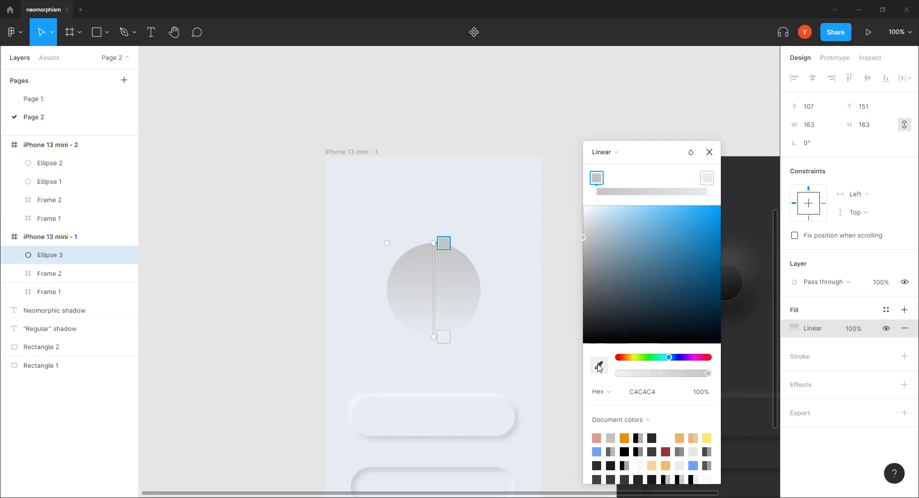
click(502, 244)
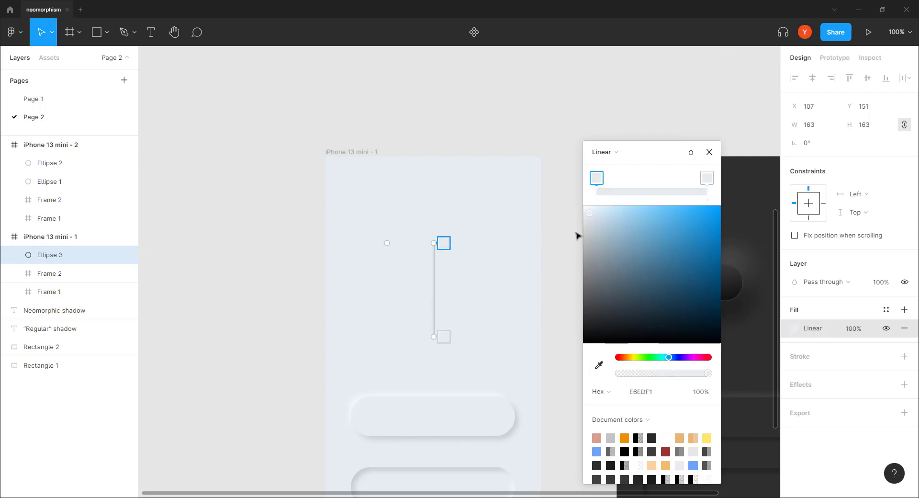
Step: Darken the gradient's end stop to about D6DDE1 and lighten its start stop to about F2F8FB
click(706, 178)
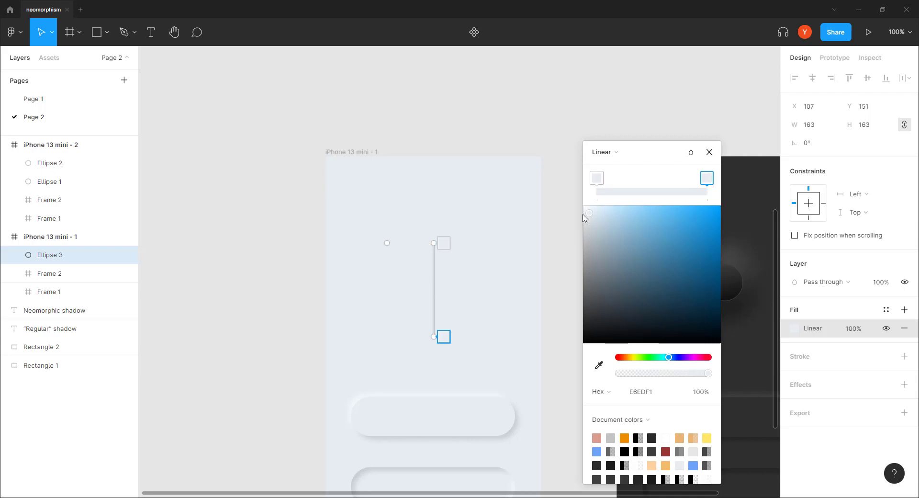
drag(588, 216, 591, 230)
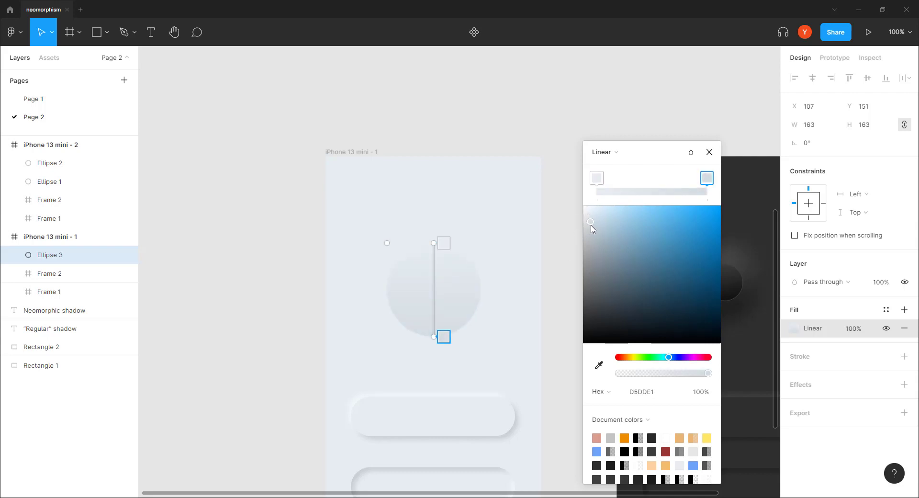
click(594, 181)
click(589, 213)
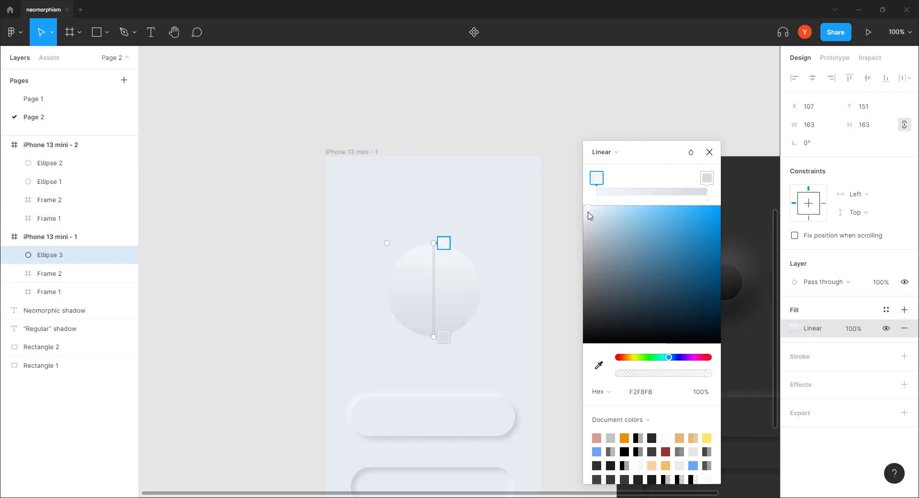
click(709, 151)
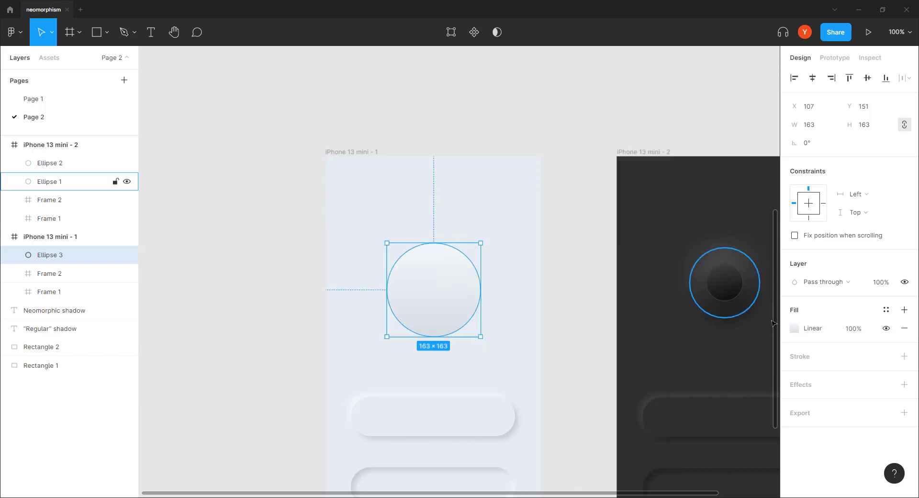
Step: Add a layer blur effect to the light circle and raise its blur to about 15
click(903, 384)
click(831, 404)
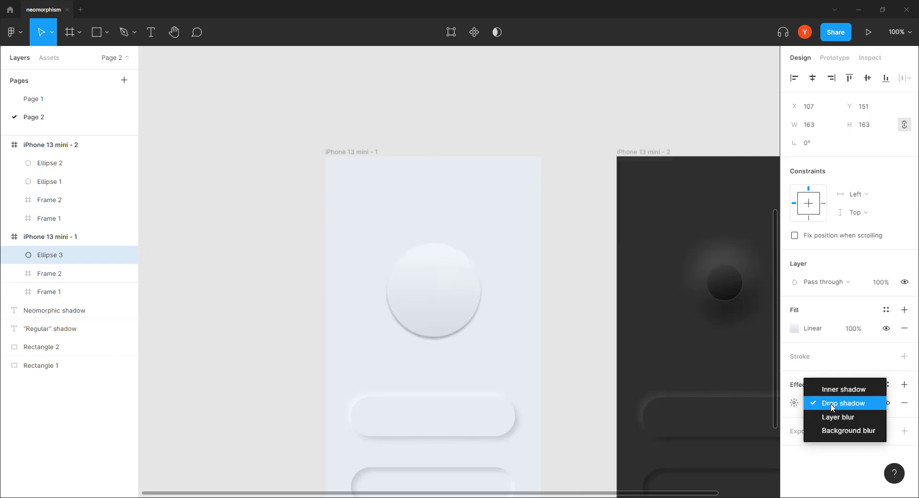
click(837, 416)
click(794, 402)
key(Up)
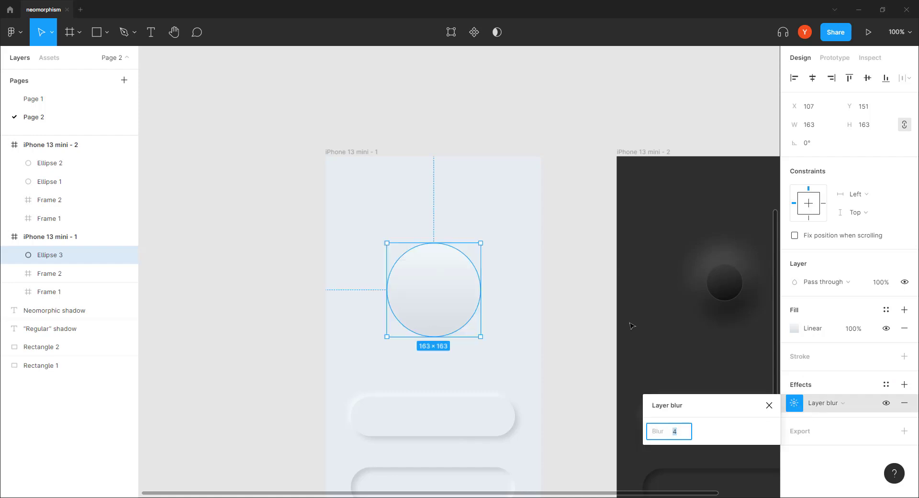
key(Up)
key(Up)
key(Up)
key(Up)
key(Up)
key(Up)
key(Up)
key(Up)
key(Up)
key(Up)
key(Up)
key(Up)
key(Up)
key(Up)
key(Up)
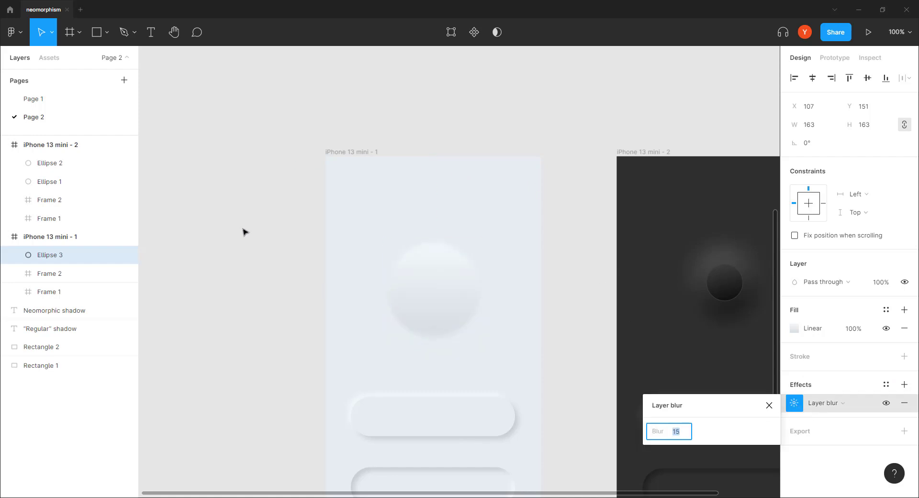
click(278, 278)
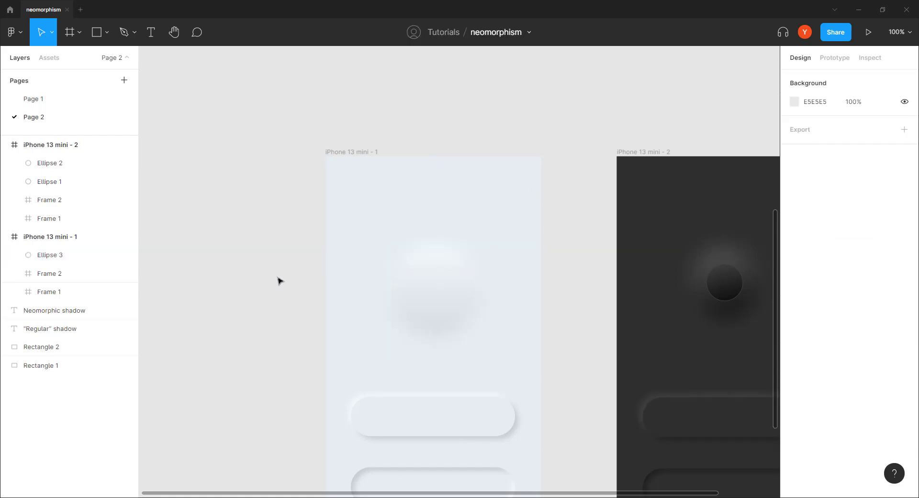
Step: Strengthen the blurred circle's gradient by darkening the end stop to a blue-grey and lightening the start stop to FDFEFF
click(404, 333)
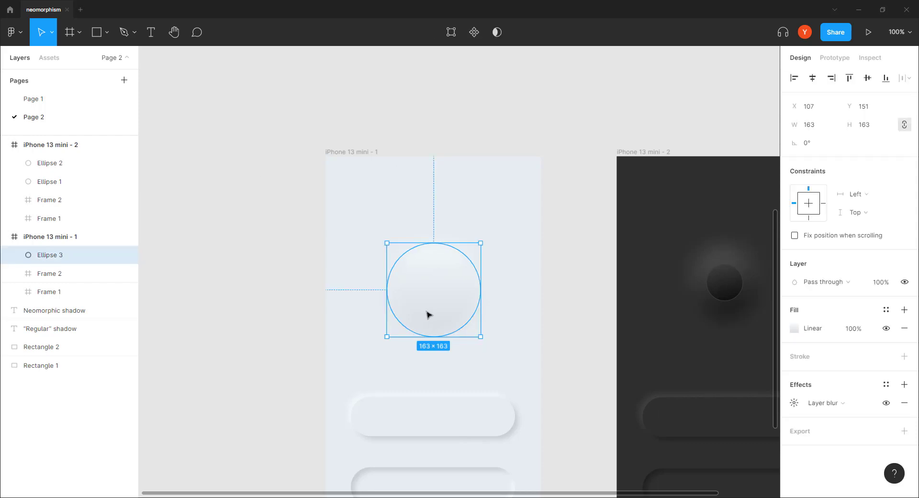
click(794, 328)
click(766, 182)
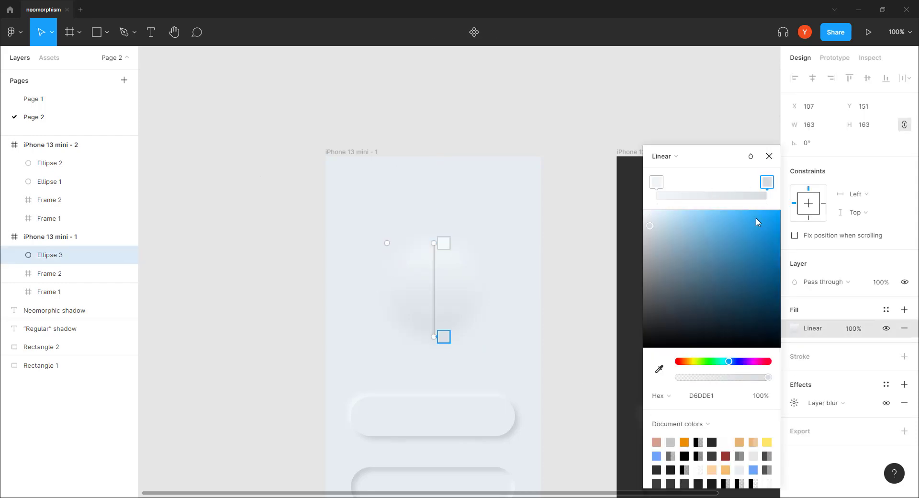
mouse_move(650, 225)
mouse_down()
mouse_move(654, 239)
mouse_move(644, 211)
mouse_up()
click(656, 182)
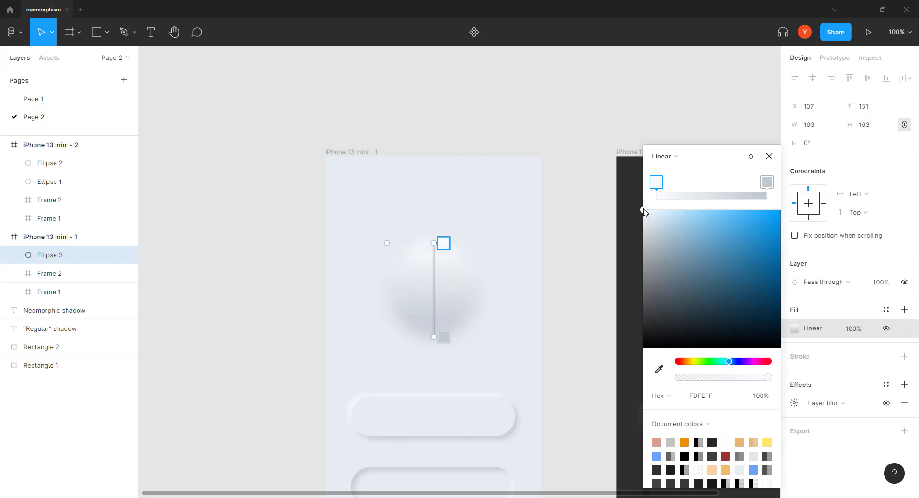
click(768, 156)
click(580, 149)
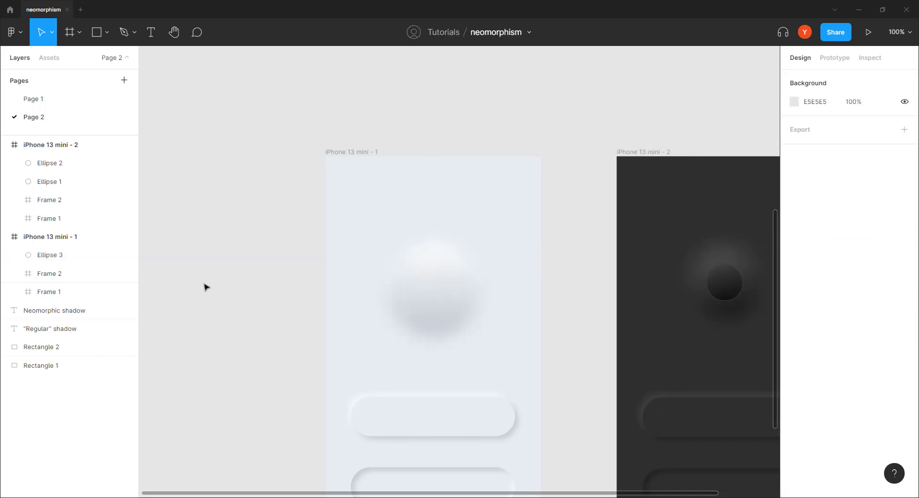
scroll(225, 330, down, 2)
scroll(225, 330, right, 1)
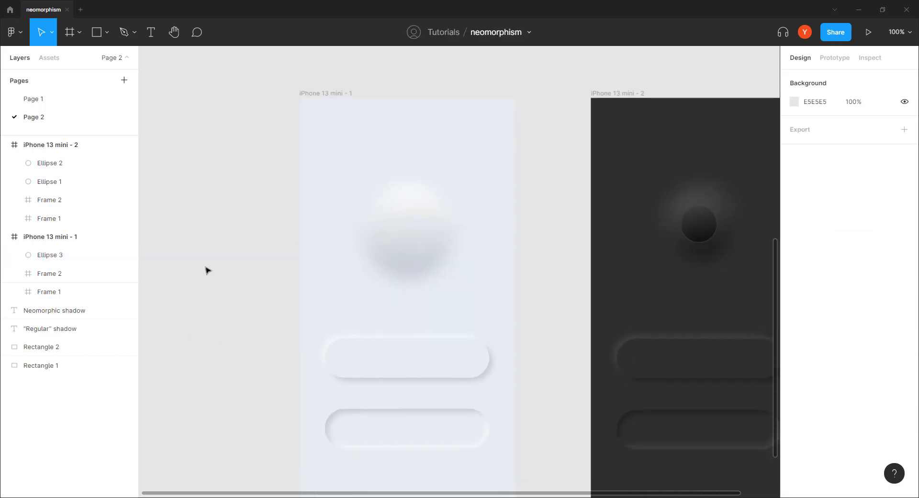
Step: Shift the end stop of the blurred light circle's gradient to a slightly bluer grey
click(416, 261)
click(794, 329)
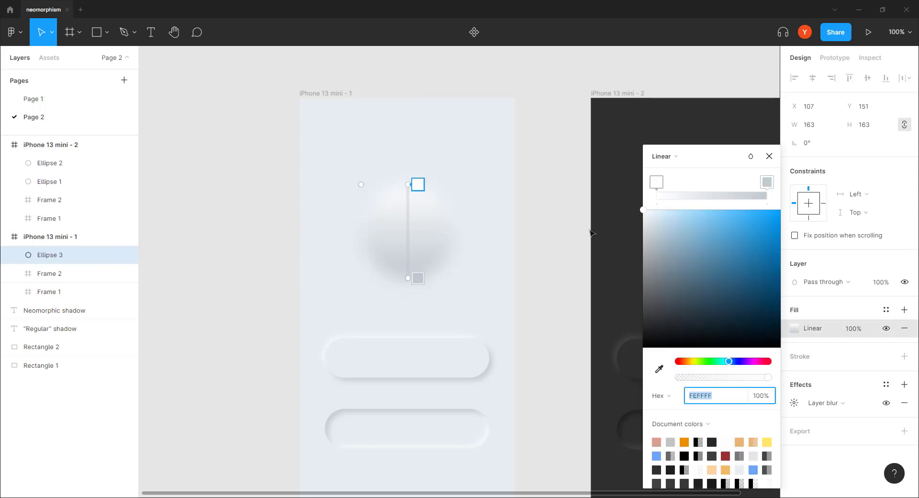
click(767, 183)
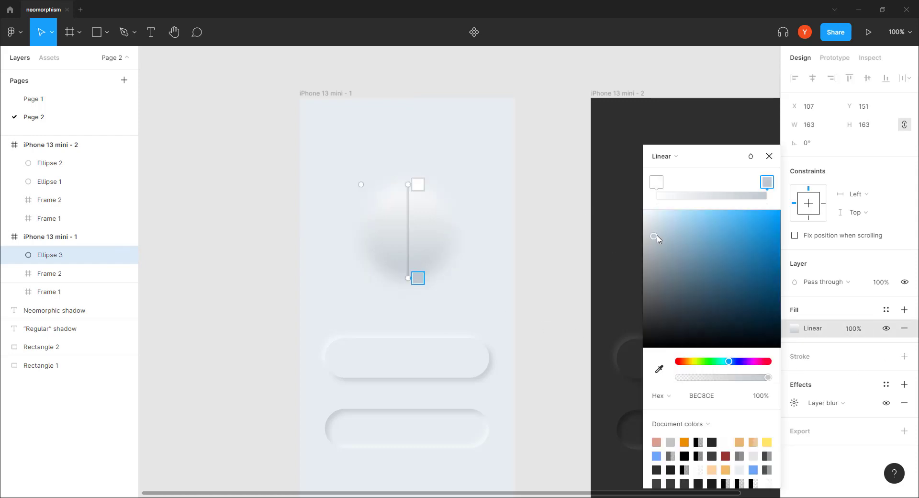
drag(655, 237, 660, 237)
click(769, 156)
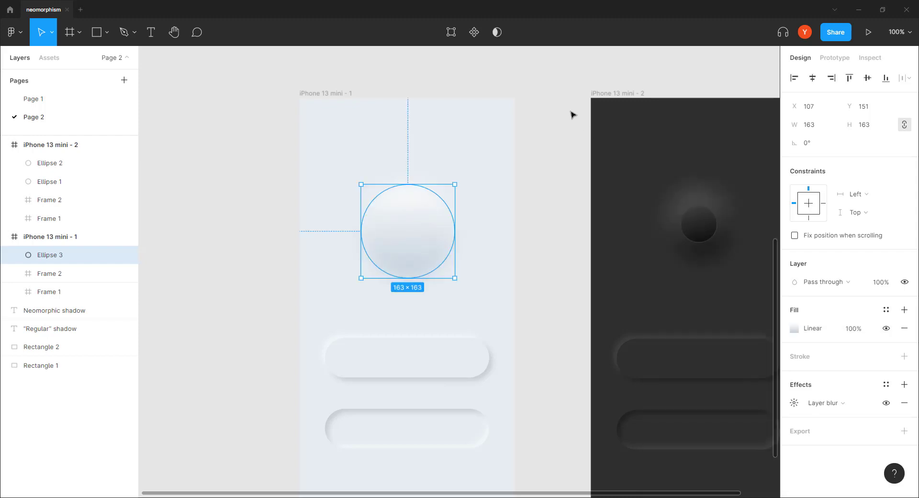
click(573, 115)
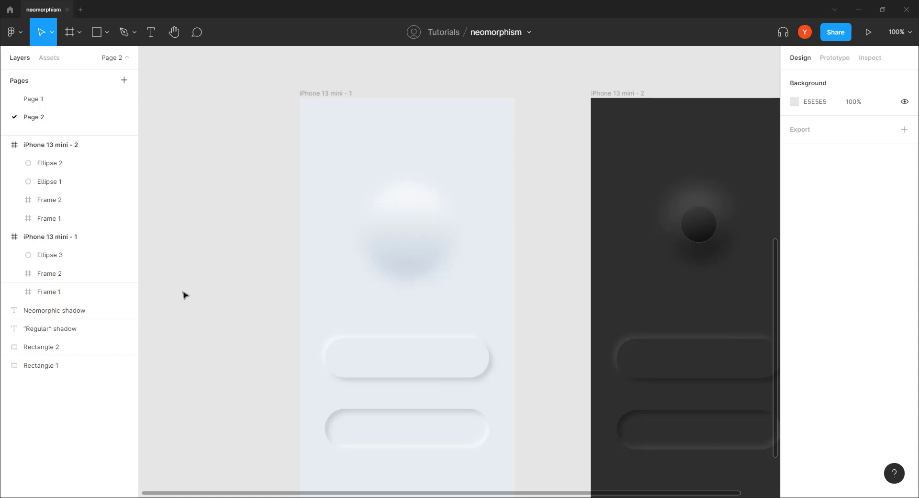
Step: Draw a 20 × 20 circle at the centre of the dark frame's knob
drag(627, 306, 451, 326)
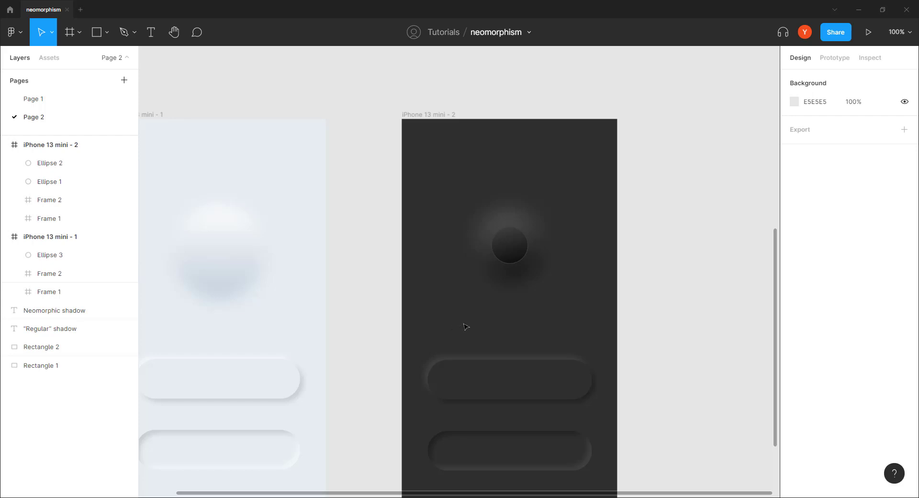
key(plus)
drag(464, 287, 303, 318)
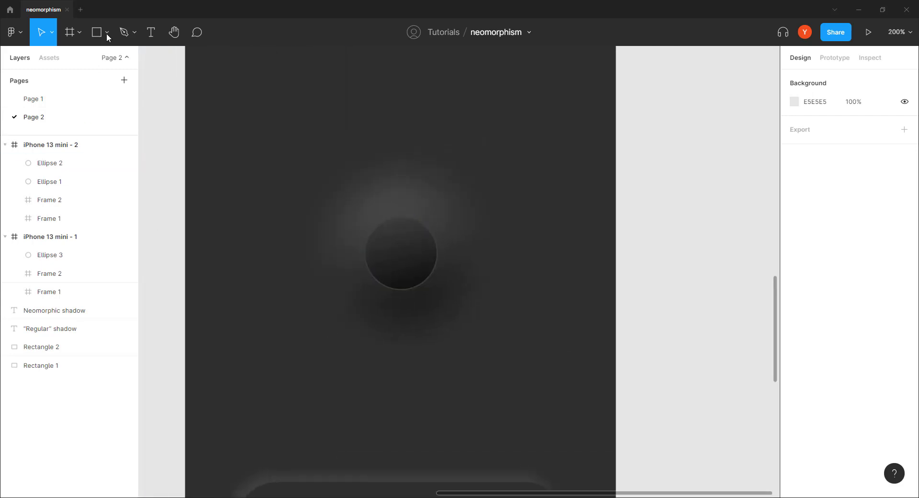
key(o)
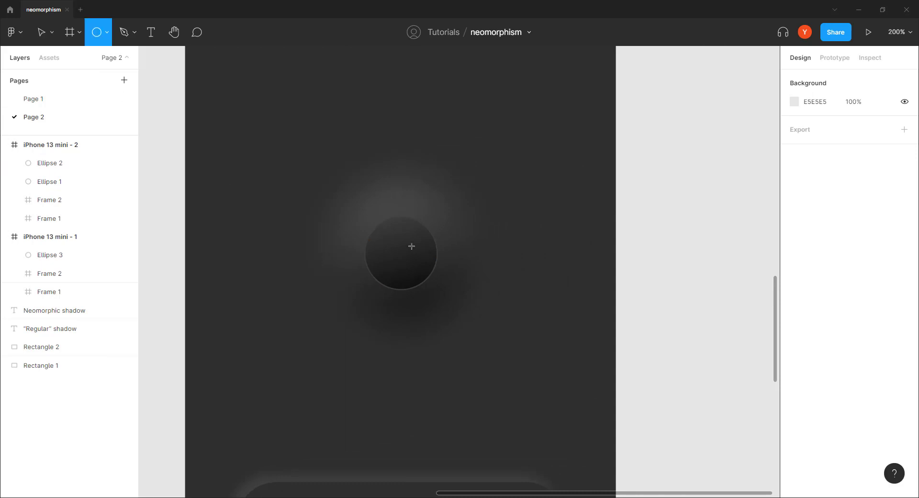
drag(401, 262, 400, 259)
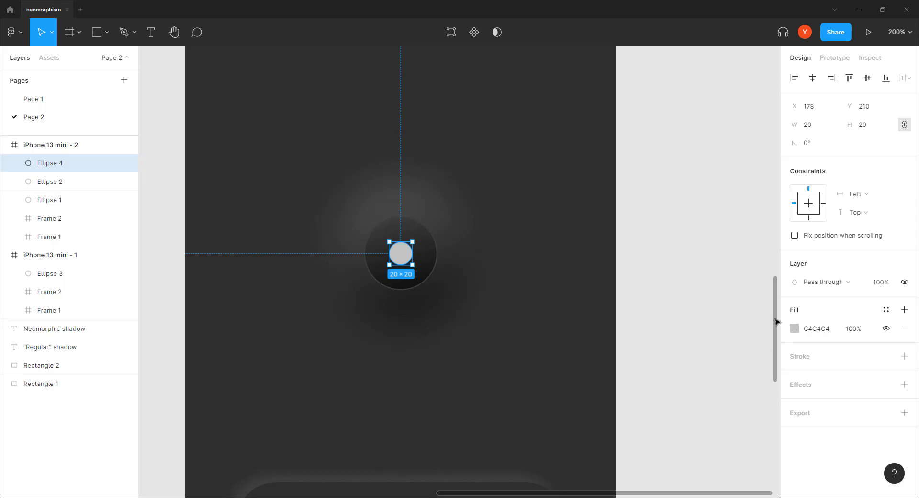
Step: Fill the small centre circle with the solid orange FFA73F
click(793, 329)
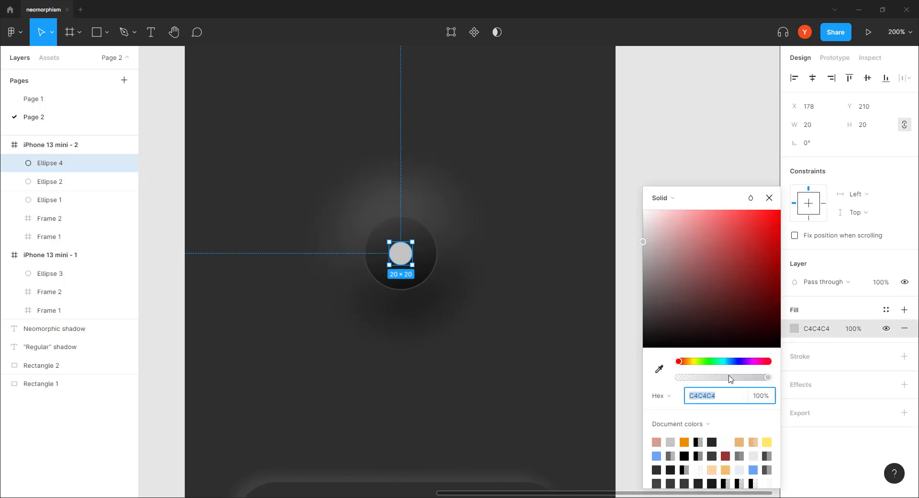
click(686, 361)
drag(713, 225, 746, 209)
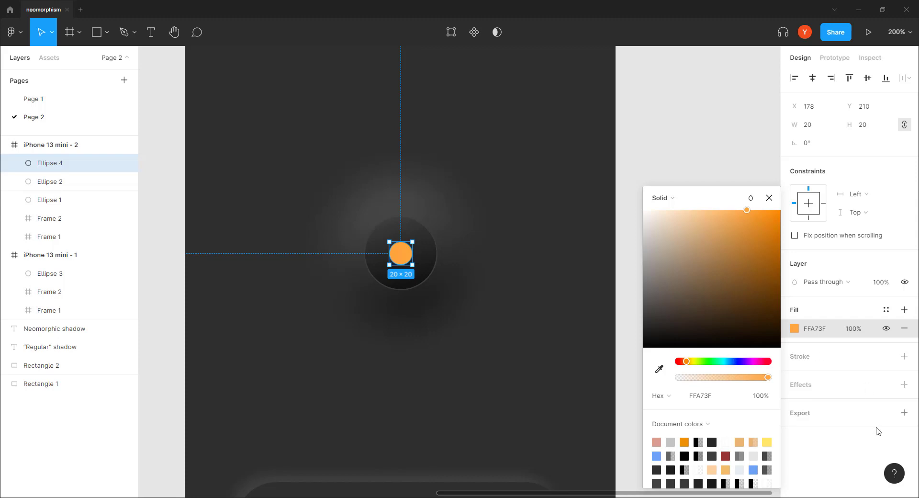
Step: Add a drop shadow to the orange circle and sample the circle's own FFA73F as the shadow colour
click(904, 387)
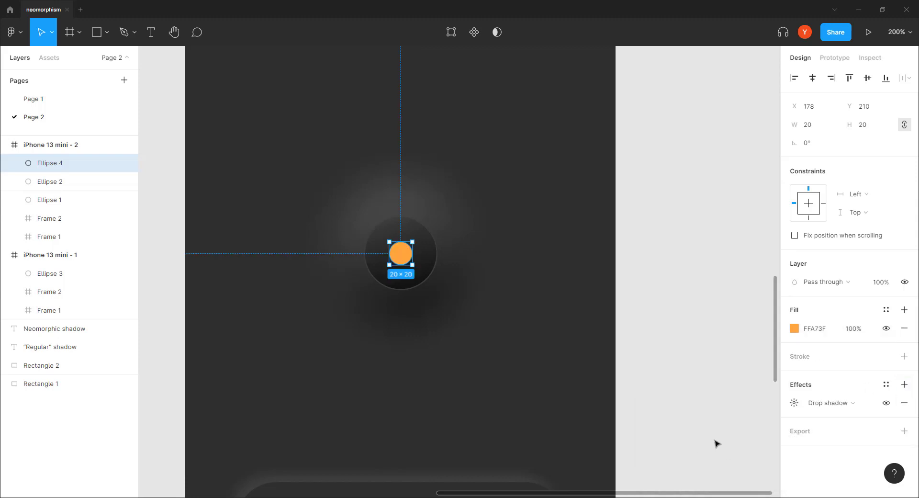
click(793, 402)
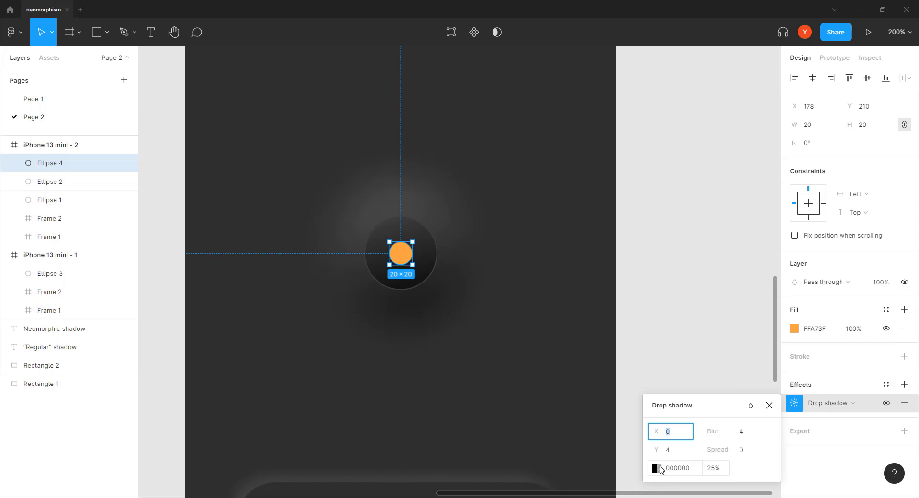
click(656, 468)
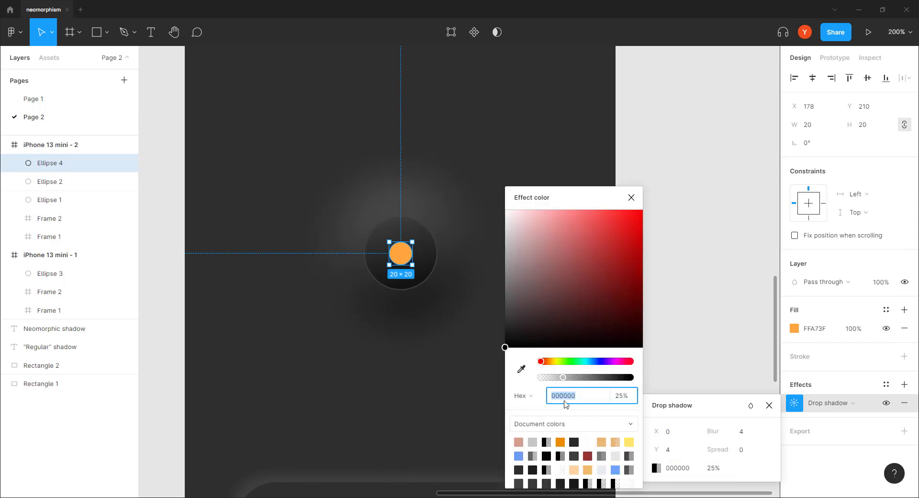
click(521, 368)
click(400, 261)
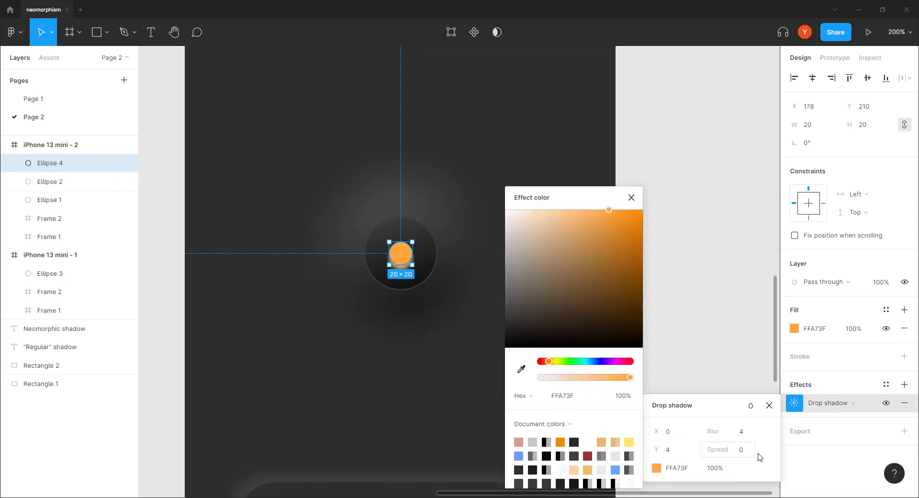
Step: Set the drop shadow's Y offset to 0 and its blur to 20 to form a glow
click(686, 452)
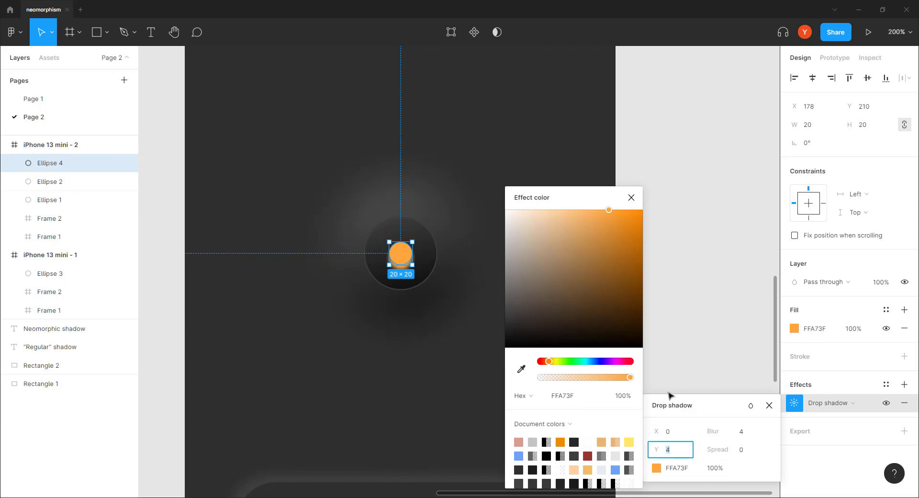
text(0)
click(740, 434)
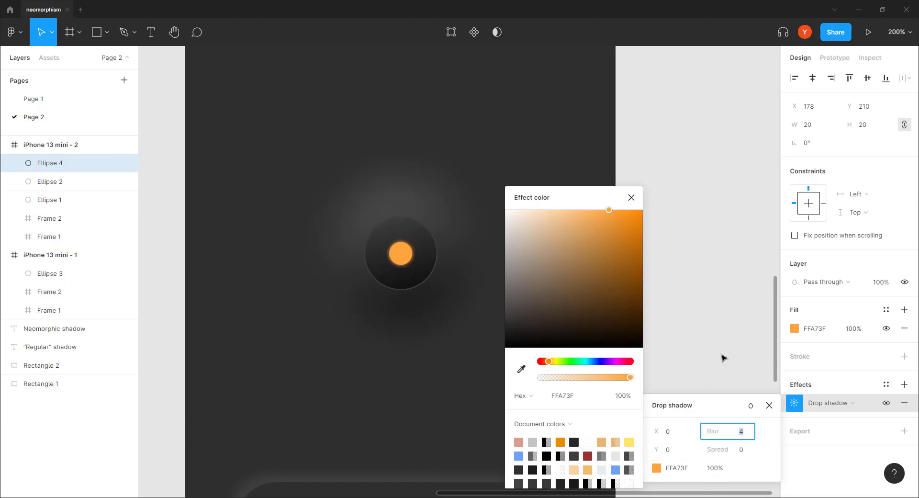
text(2)
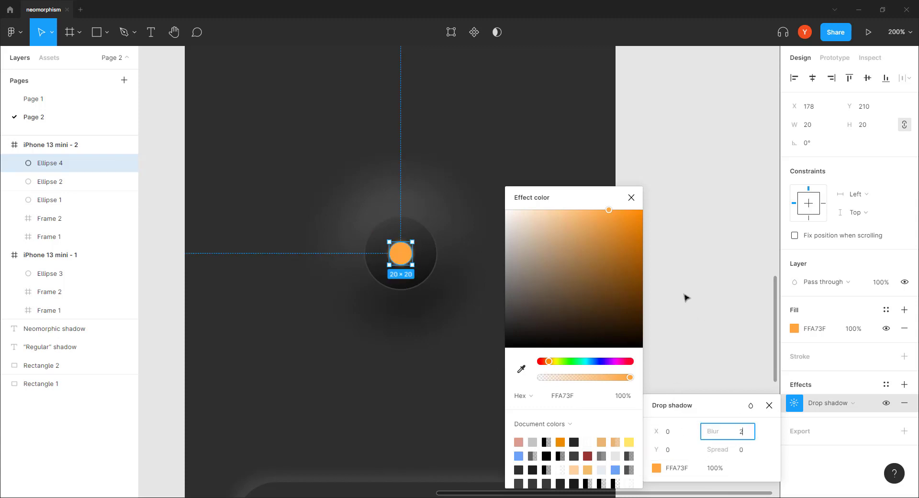
text(0)
key(Return)
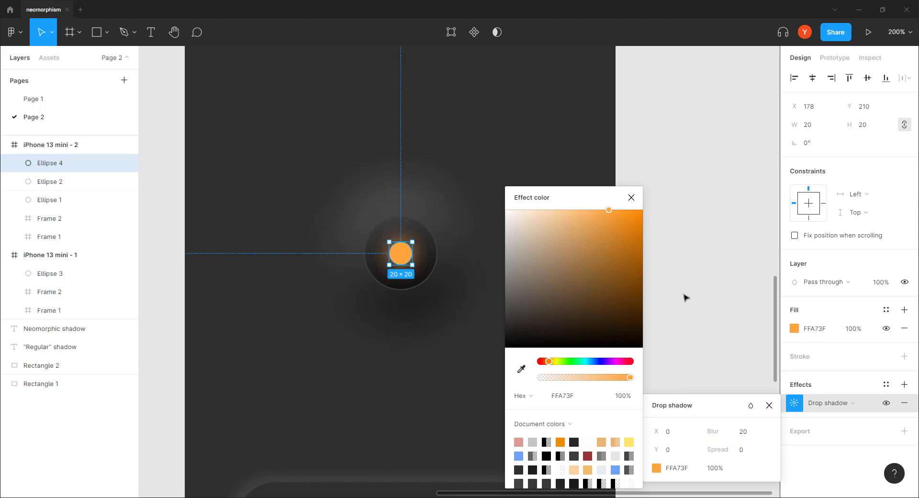
Step: Set the orange drop shadow's opacity to 80%
click(715, 468)
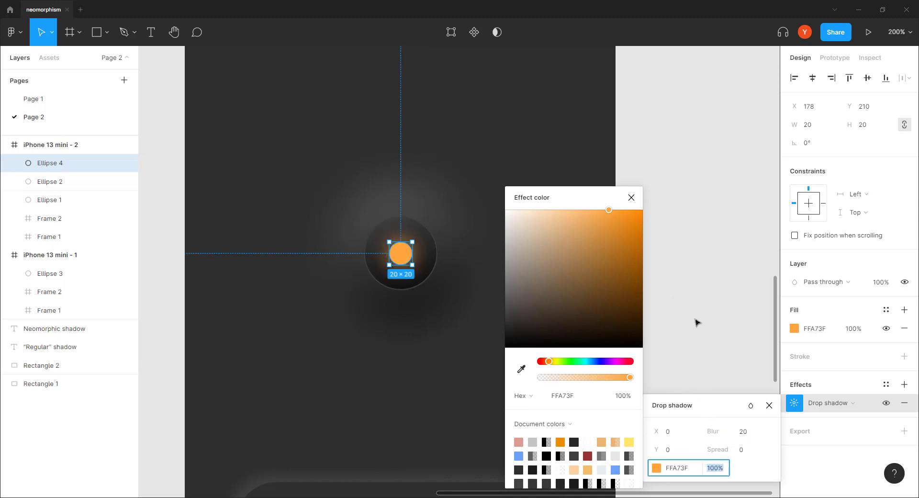
text(80)
key(Return)
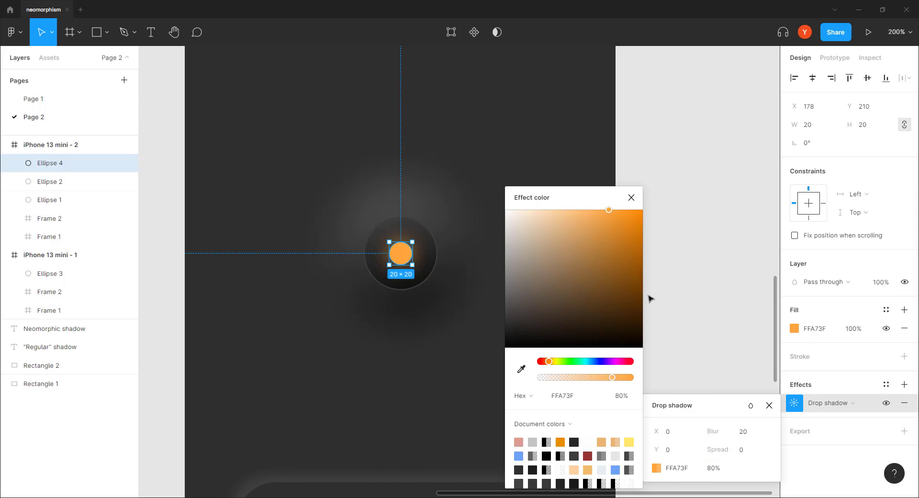
click(631, 197)
click(651, 247)
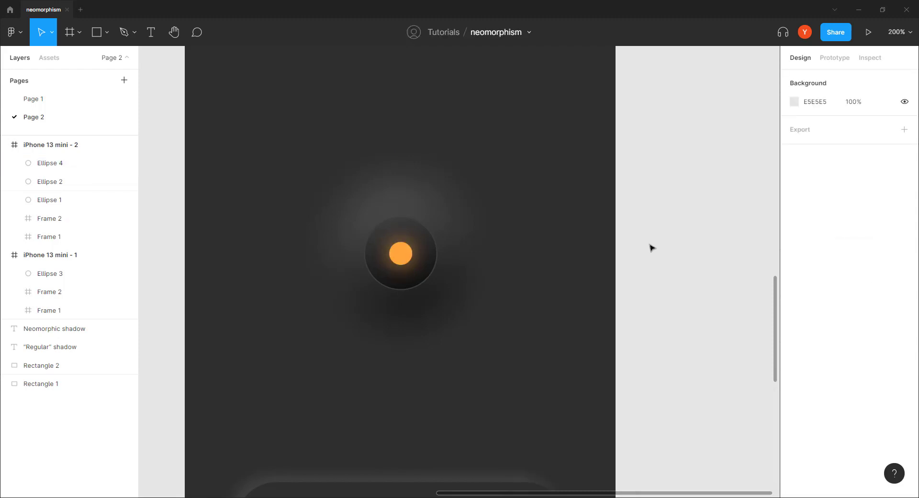
Step: Set the opacity of the orange circle's drop shadow to 100%
key(shift+0)
scroll(562, 266, left, 2)
scroll(563, 267, down, 1)
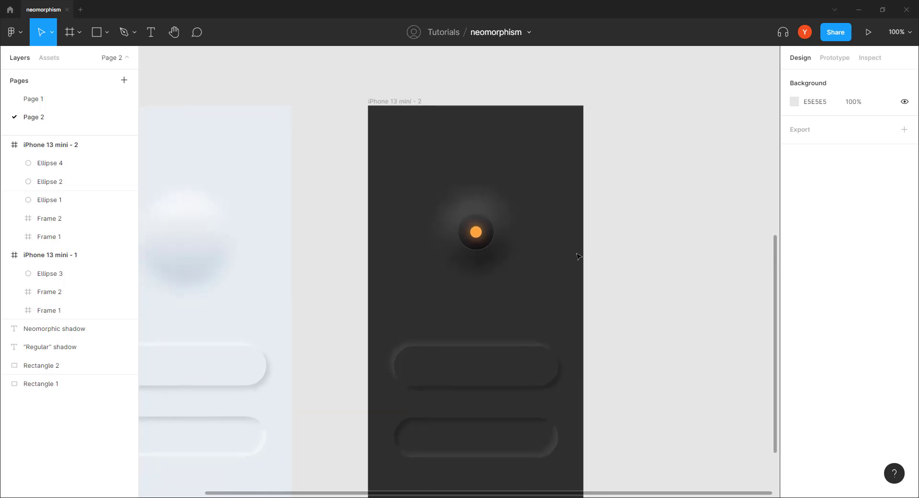
key(plus)
click(492, 193)
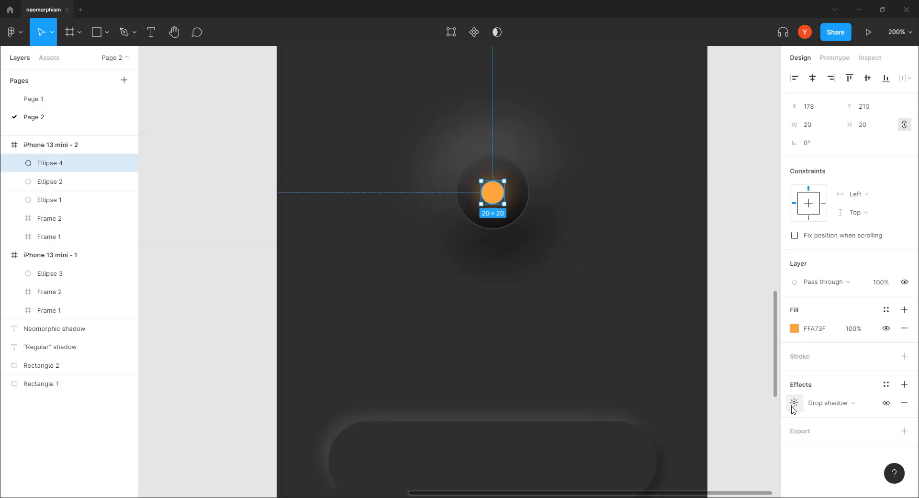
click(792, 404)
click(712, 468)
text(100)
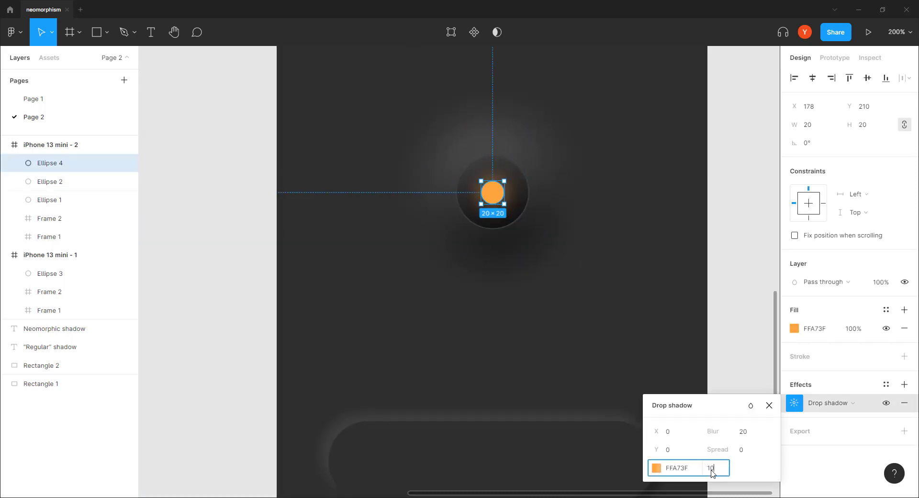
key(Return)
click(646, 256)
Step: Examine the glowing knob in the dark frame from near and far
drag(552, 245, 490, 309)
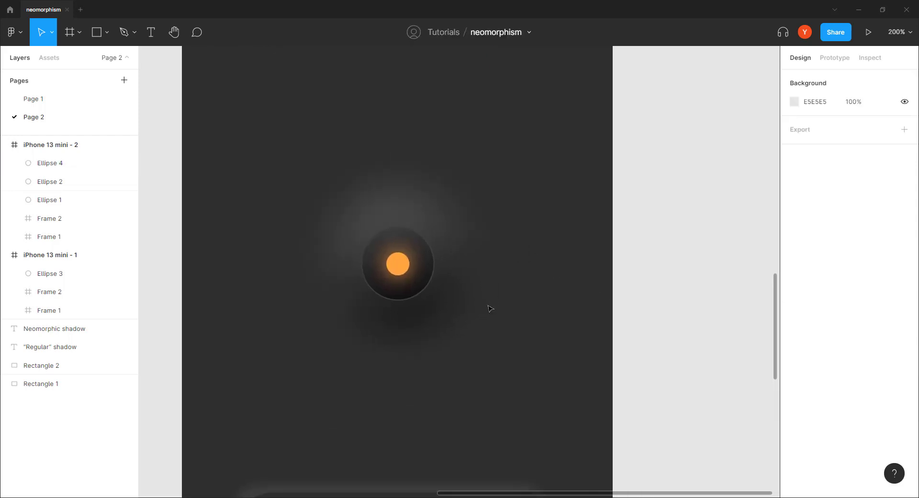
key(shift+0)
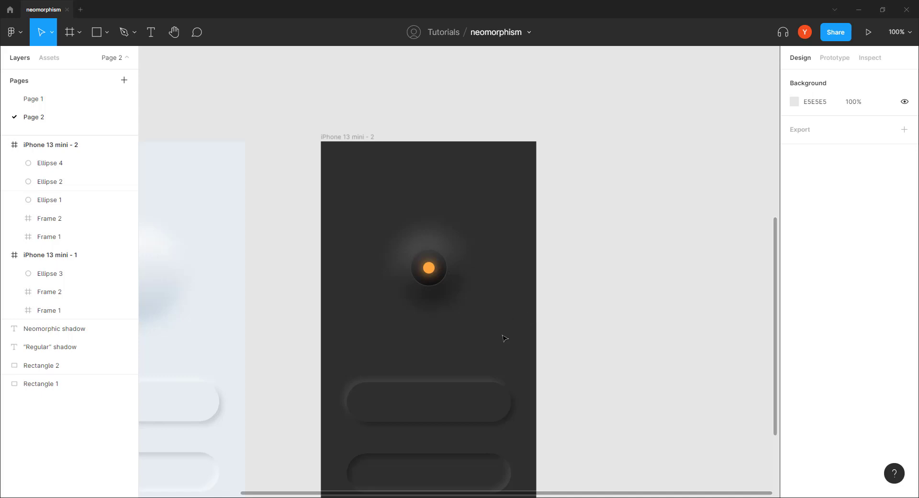
key(ctrl+plus)
key(ctrl+plus)
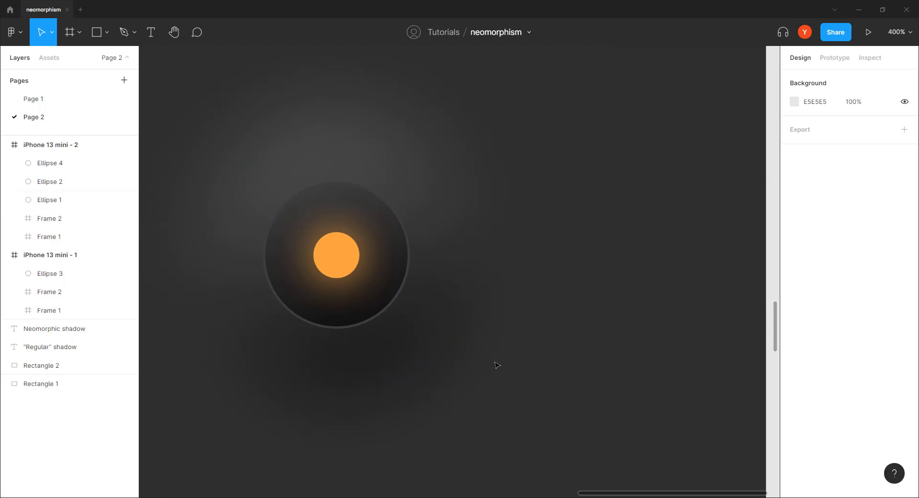
key(ctrl+minus)
scroll(431, 370, down, 5)
scroll(430, 369, left, 3)
scroll(470, 303, up, 4)
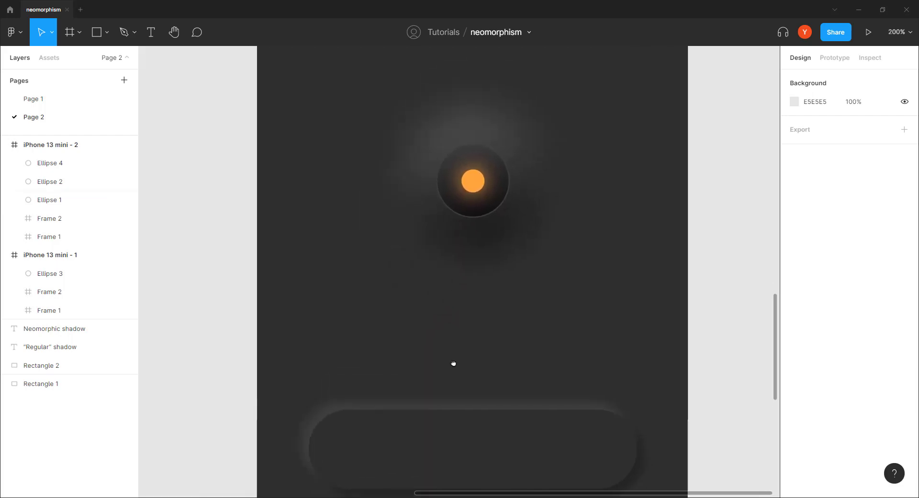
Step: Select the knob's three circles together and move them up near the upper edge of the dark frame
drag(594, 149, 376, 342)
drag(433, 245, 430, 199)
drag(361, 308, 375, 236)
key(ctrl+minus)
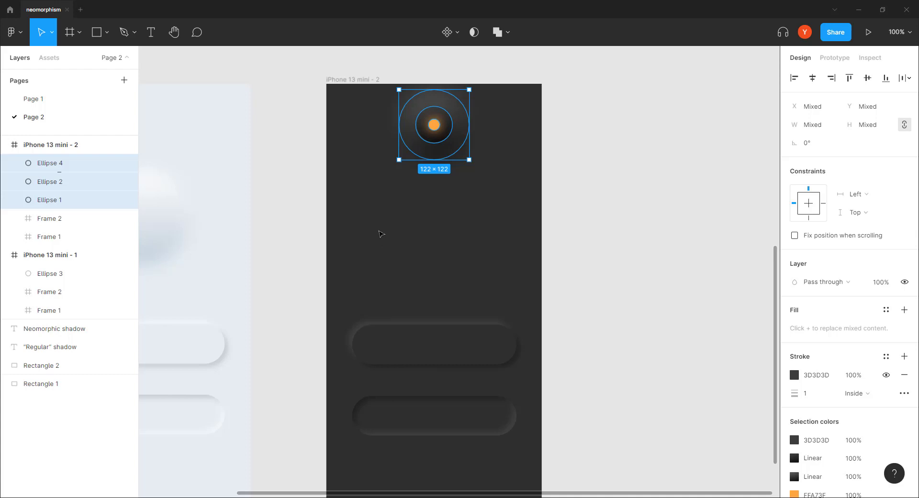
click(374, 203)
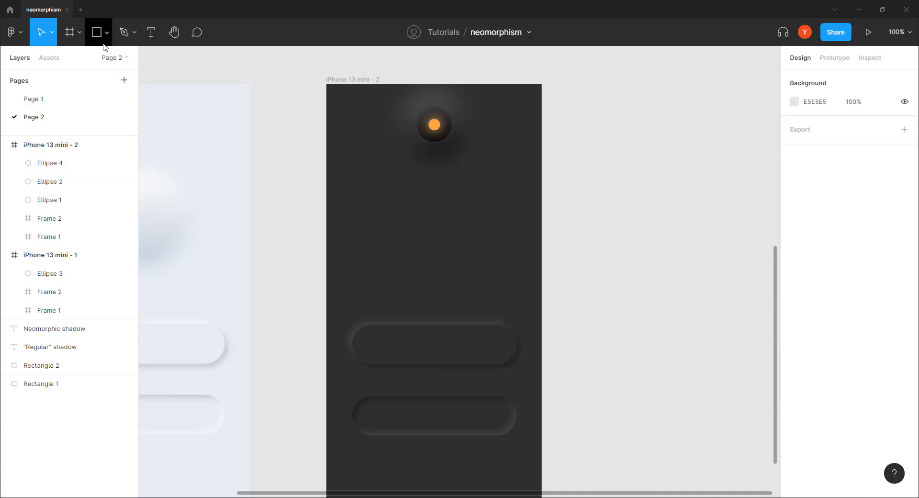
key(o)
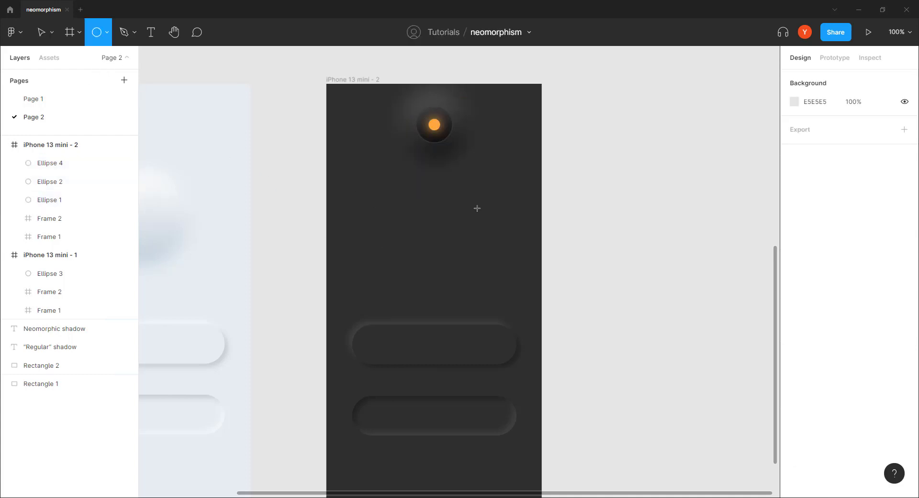
drag(466, 199, 402, 265)
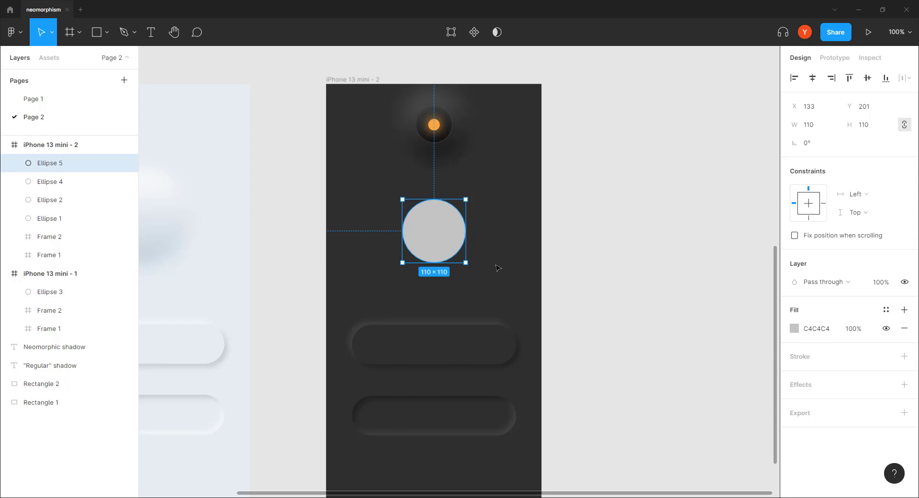
key(Delete)
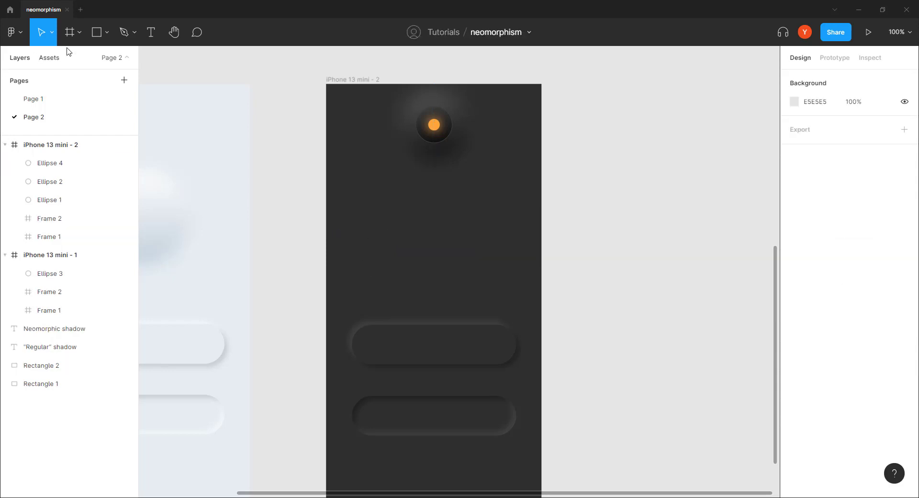
Step: Draw a 137 × 137 frame below the knob in the dark frame and add an FFFFFF fill to it
click(70, 32)
drag(431, 236, 392, 275)
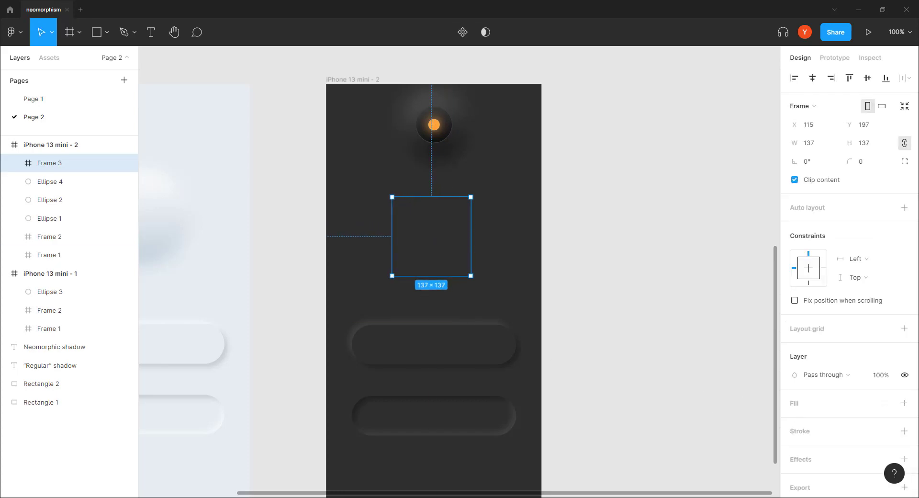
click(904, 403)
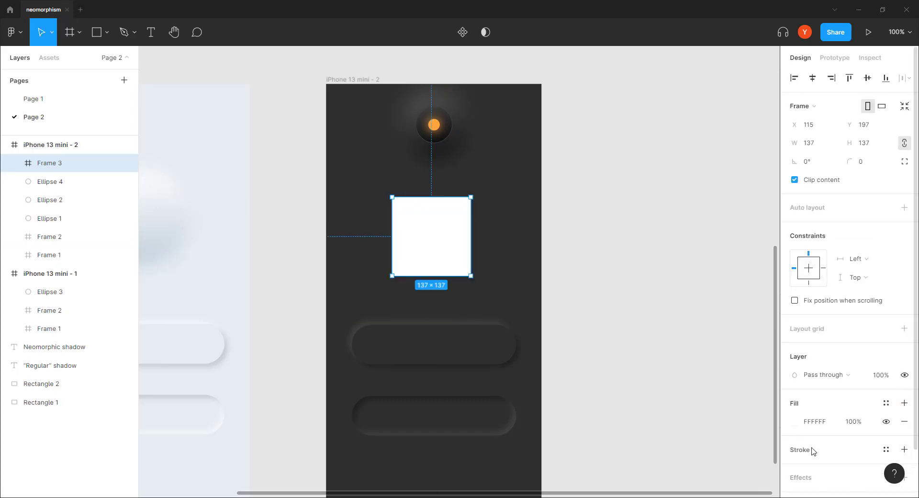
Step: Round the white square frame below the knob into a circle with a corner radius of 80
click(858, 161)
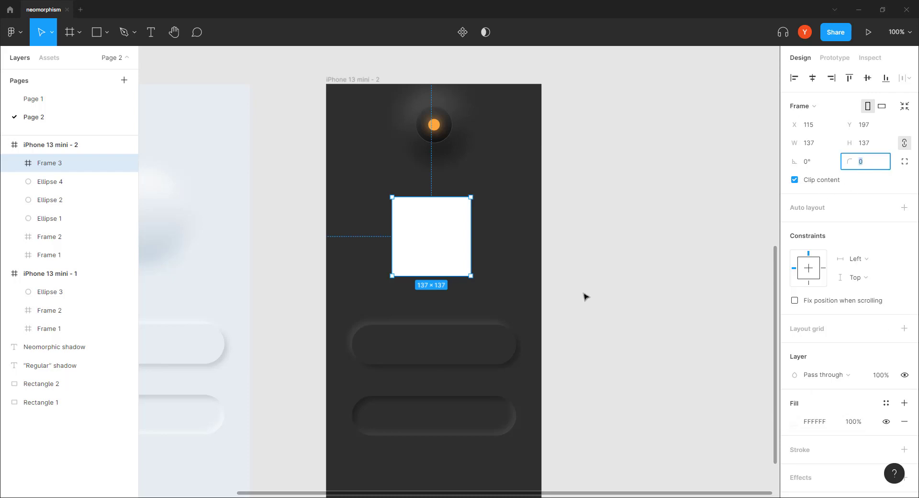
text(80)
key(Return)
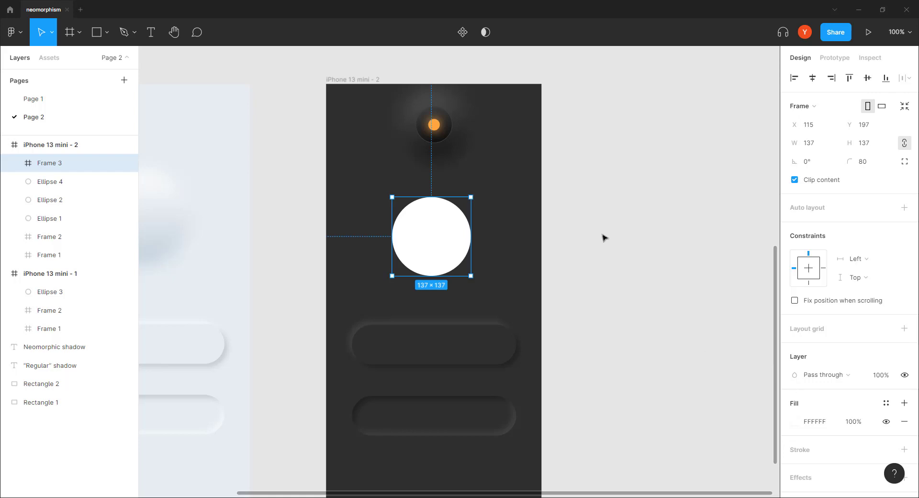
Step: Change the circular frame's fill to a linear gradient and make its lower stop an opaque dark grey, 413F3F
click(793, 422)
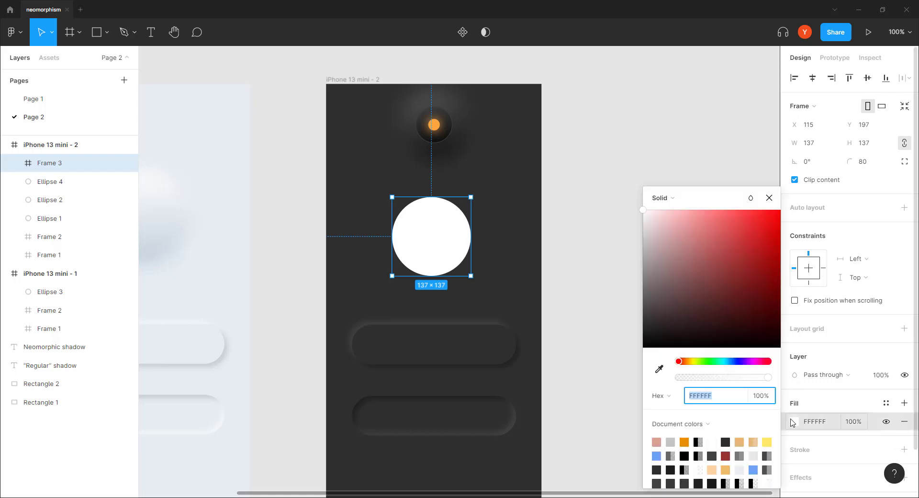
click(660, 197)
click(663, 210)
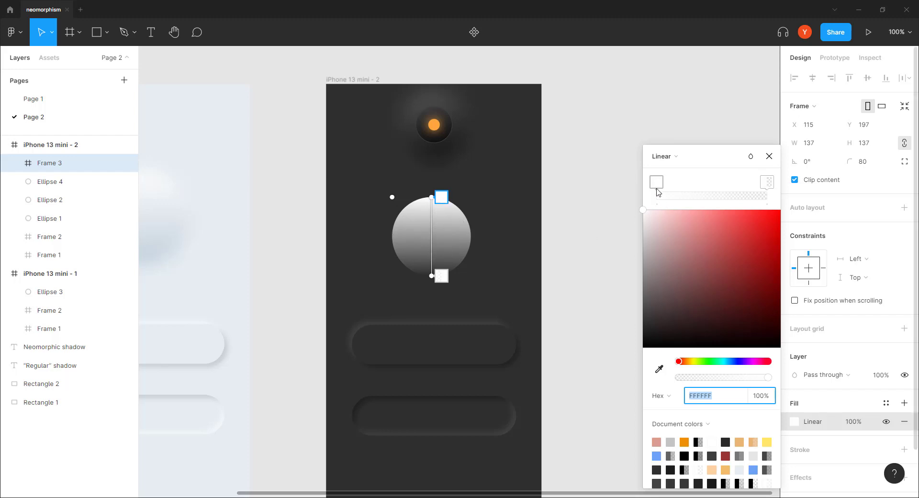
click(766, 182)
drag(677, 381, 873, 370)
drag(642, 212, 646, 312)
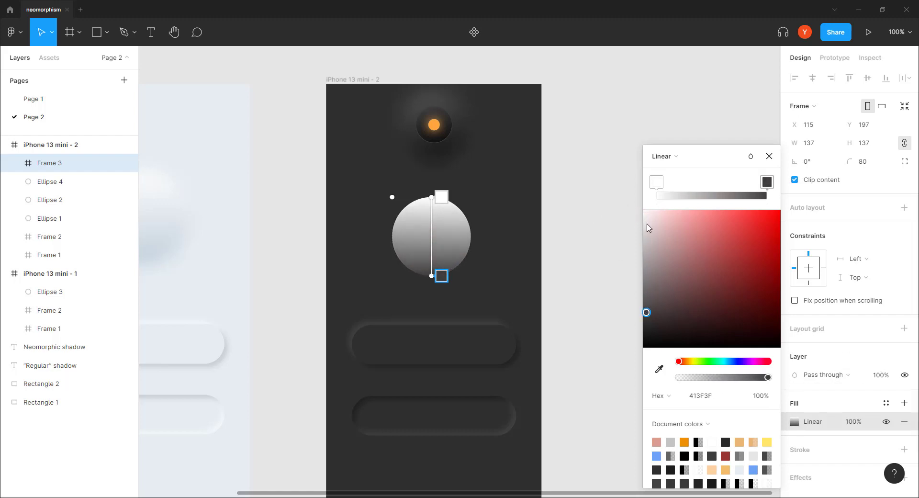
Step: Set the gradient's upper stop to 131313 and lighten its lower stop to about 474747
click(657, 182)
drag(642, 213, 623, 343)
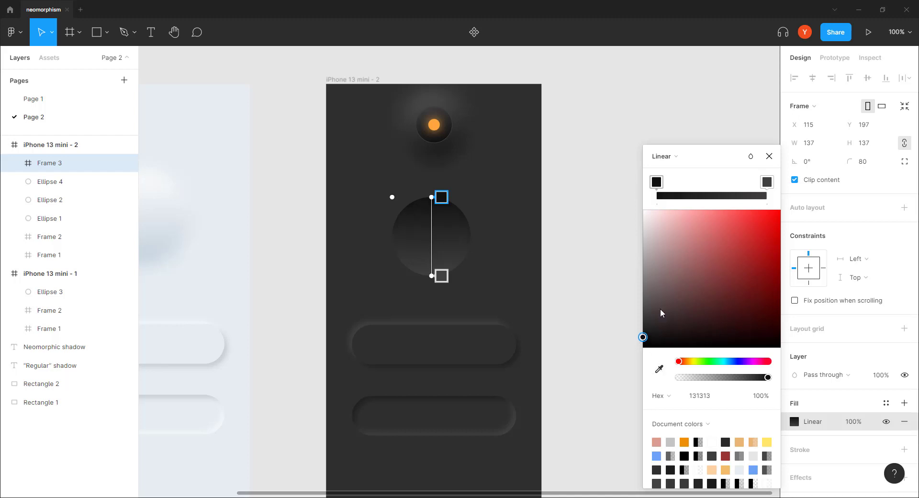
click(767, 183)
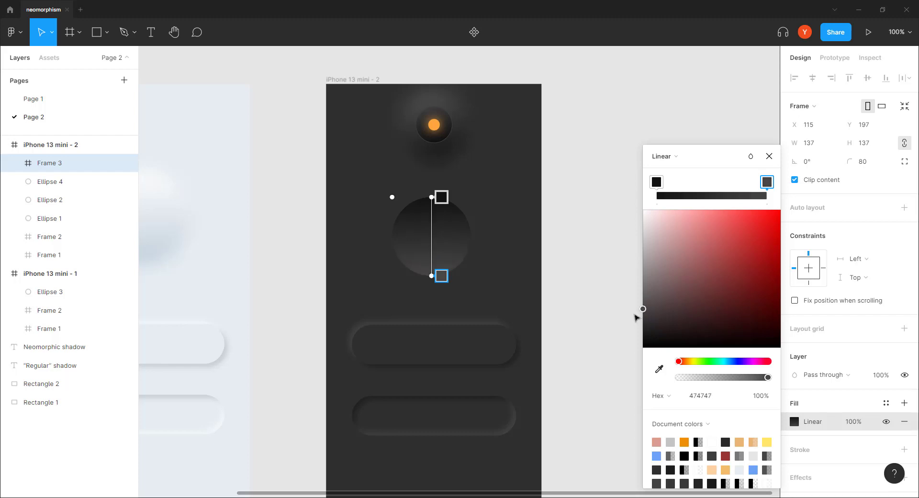
drag(629, 318, 627, 316)
click(769, 156)
click(647, 180)
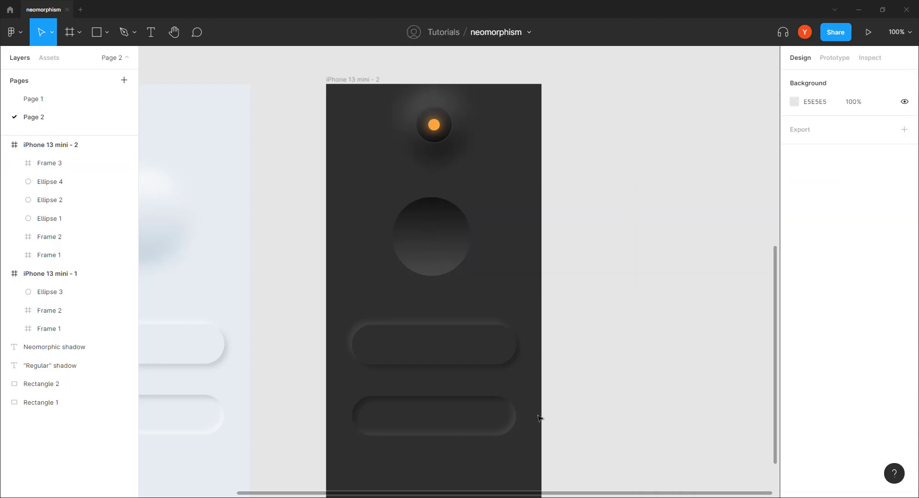
Step: Centre the gradient circle under the knob at X 119, Y 201 and add a drop shadow with a blur of 20
mouse_move(433, 258)
mouse_down()
mouse_move(440, 262)
mouse_move(433, 261)
mouse_up()
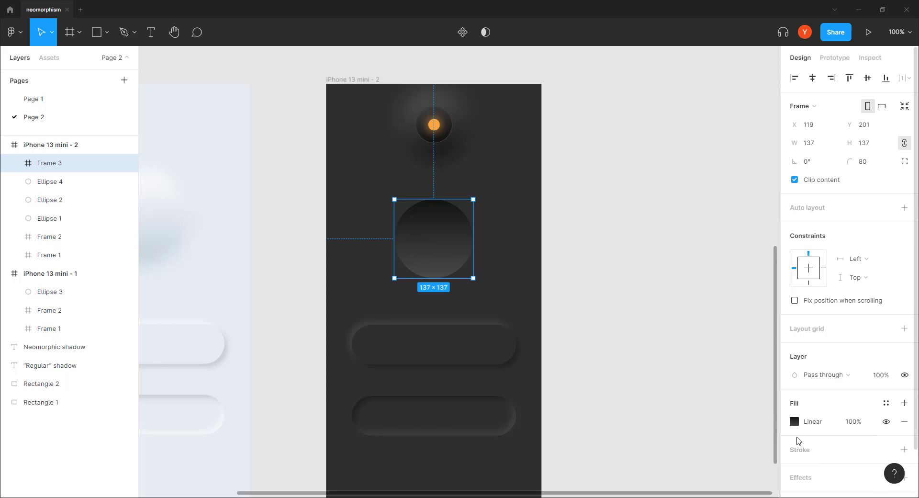
scroll(850, 383, down, 1)
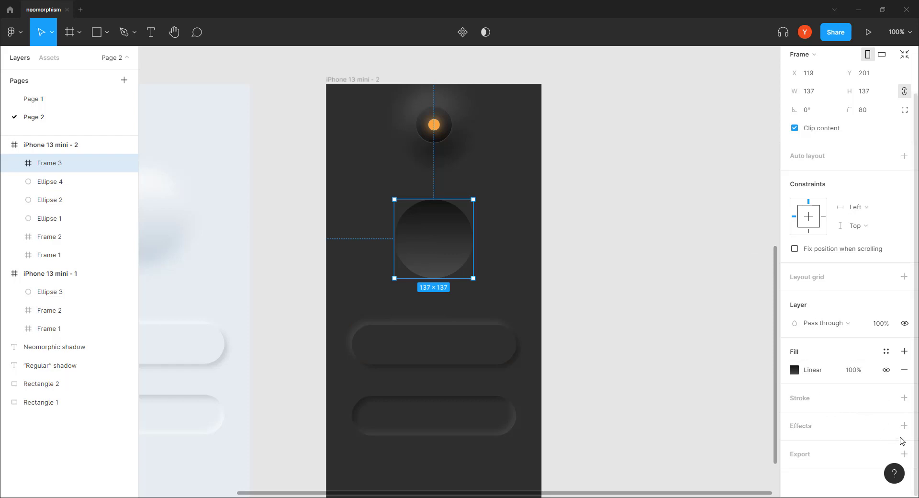
click(904, 425)
scroll(804, 421, down, 1)
click(792, 426)
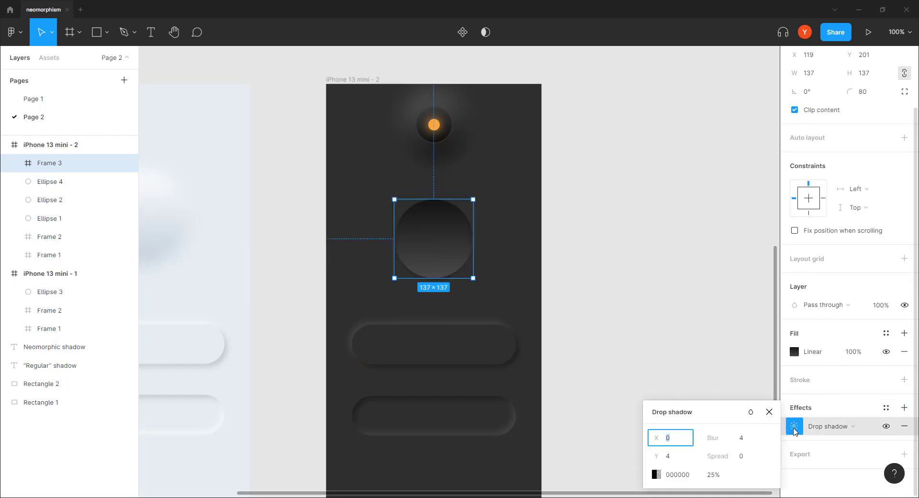
click(746, 439)
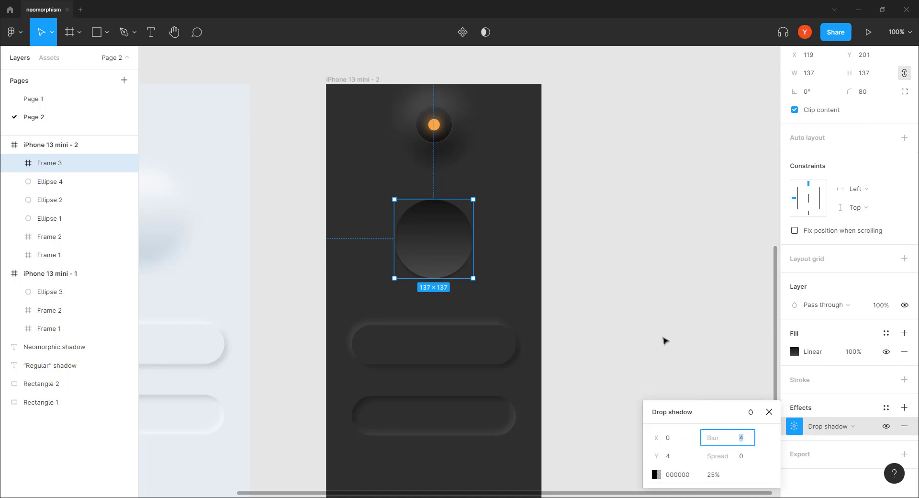
key(Return)
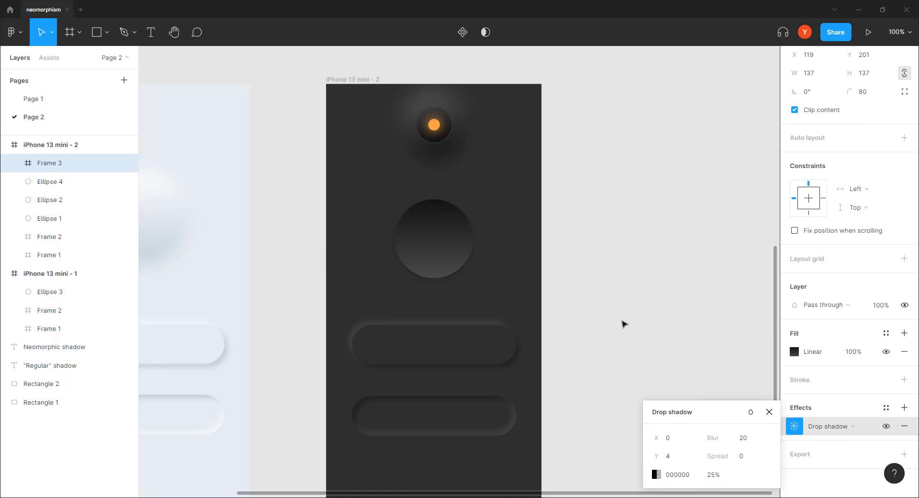
Step: Increase the gradient circle's drop shadow to a blur of 30 and an opacity of 30%
click(744, 439)
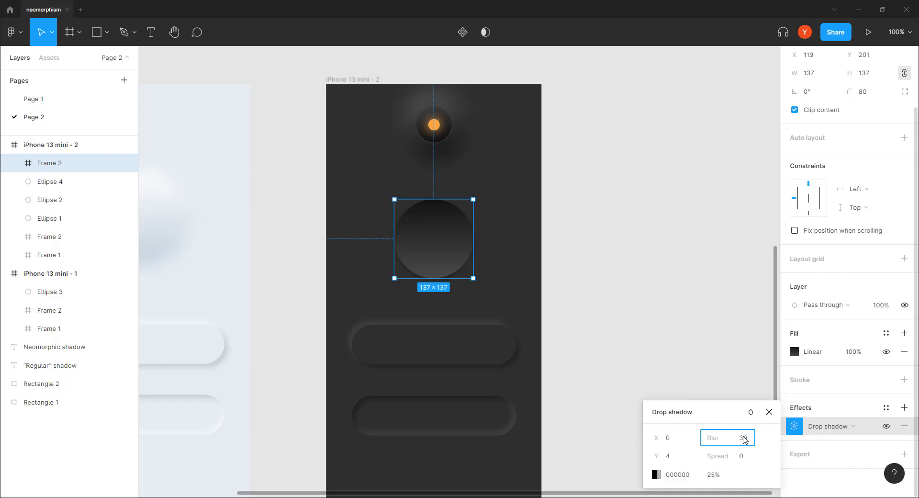
text(30)
key(Return)
click(716, 478)
text(30)
key(Return)
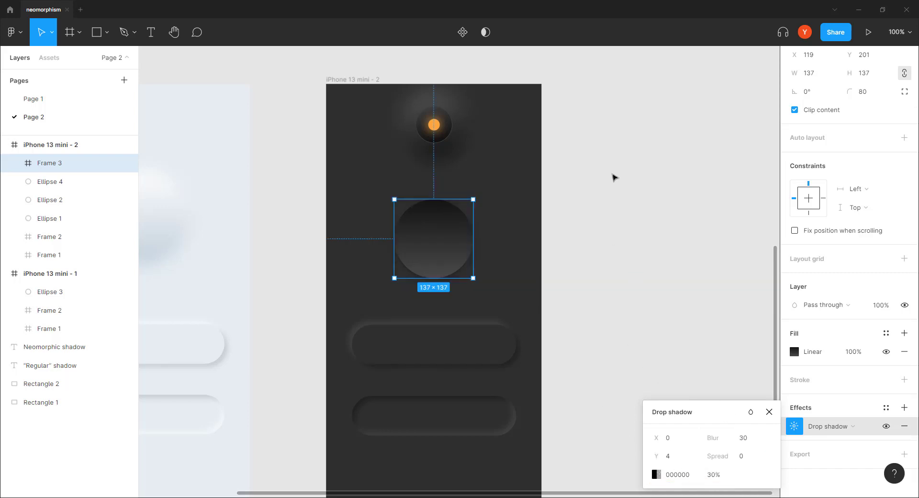
click(614, 177)
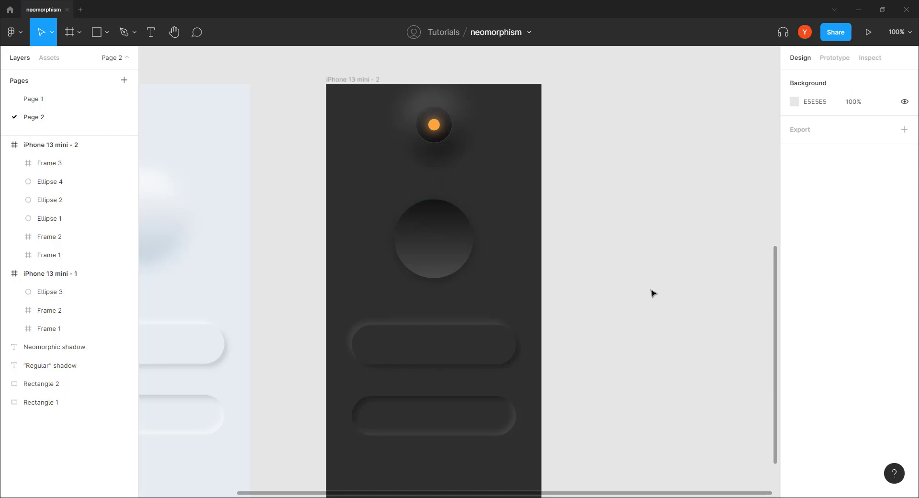
Step: Duplicate the knob's orange circle into the centre of the gradient circle and enlarge the copy to 40 × 40
key(ctrl+equal)
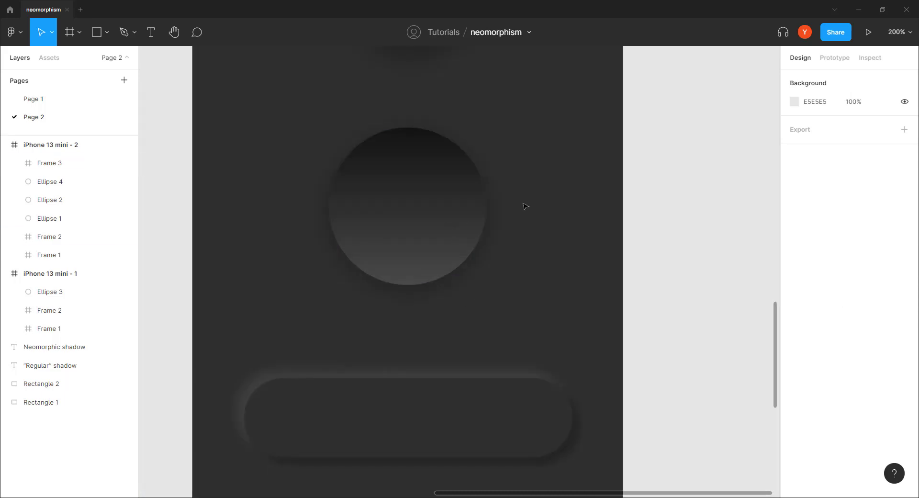
scroll(517, 332, up, 3)
click(403, 110)
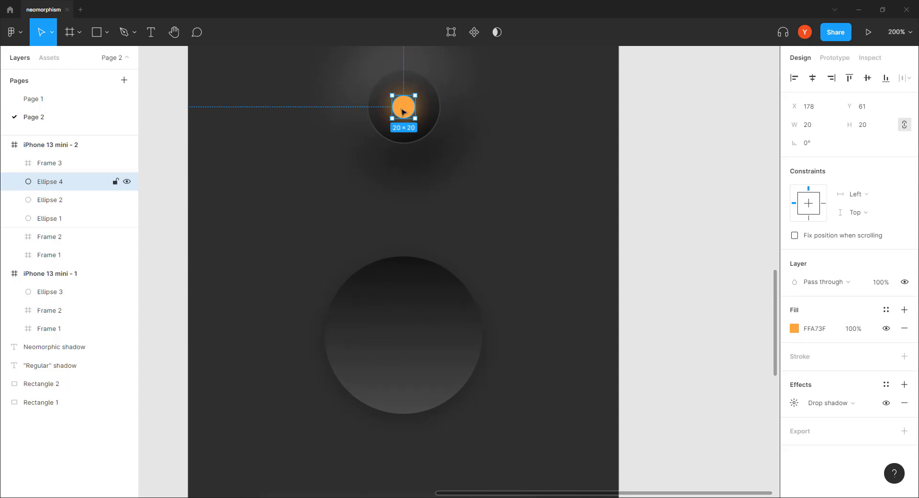
drag(402, 111, 405, 339)
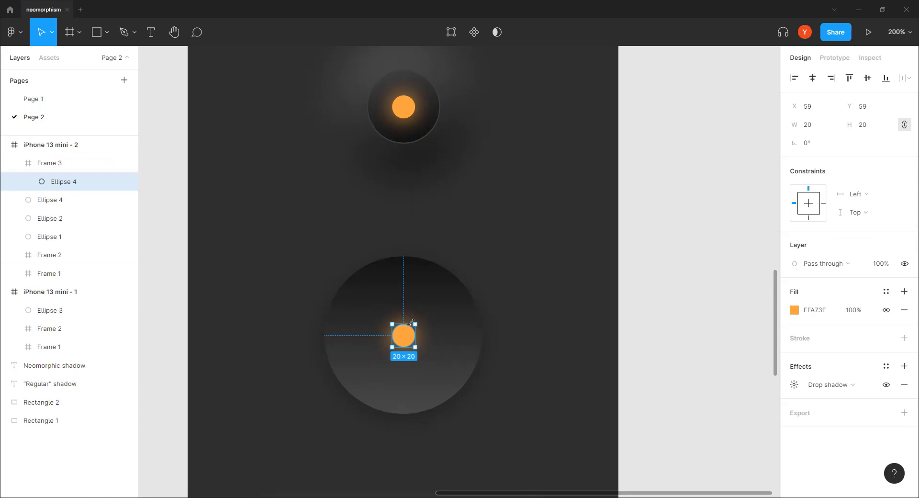
drag(415, 323, 426, 312)
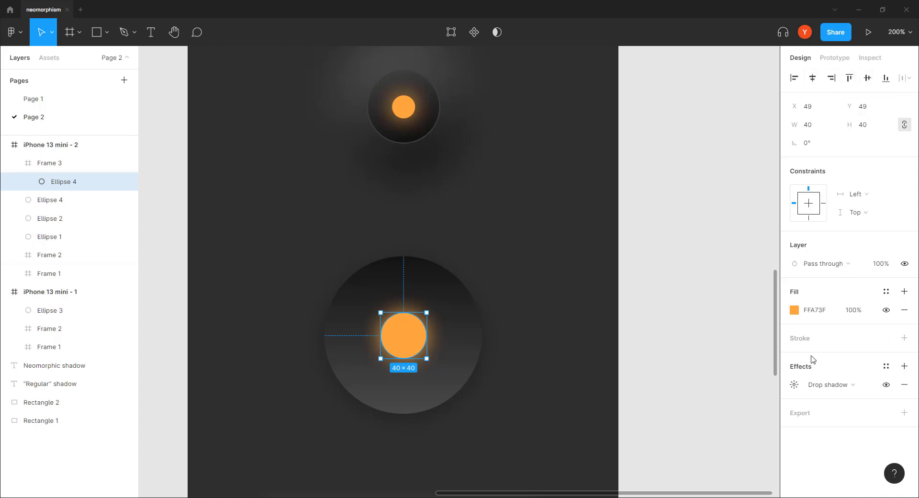
Step: Set the blur of the enlarged orange circle's drop shadow to 30
click(793, 384)
click(742, 414)
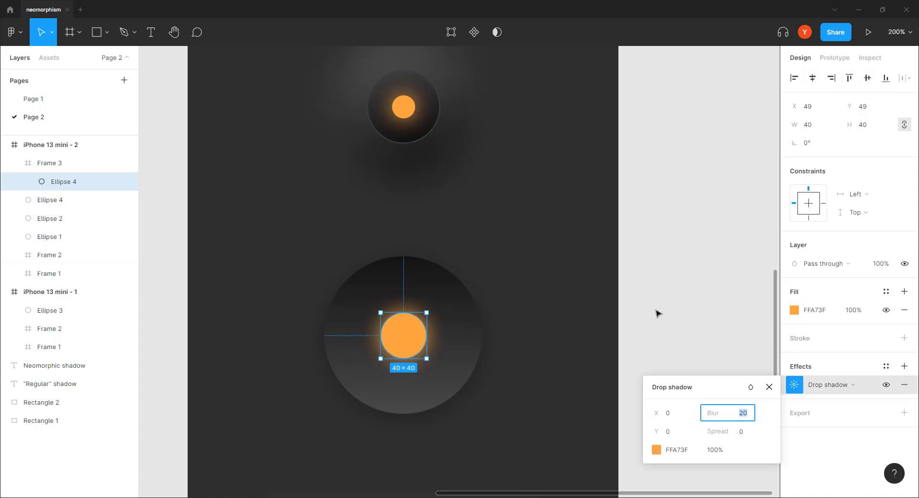
text(30)
key(Return)
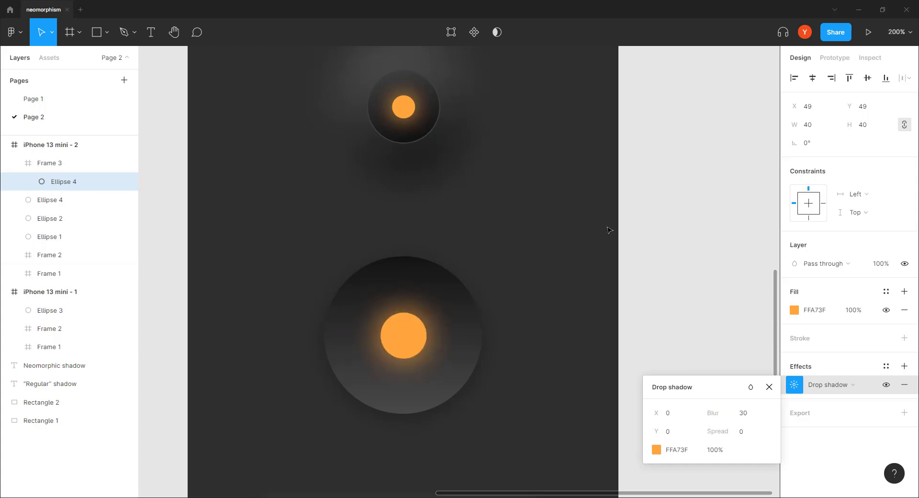
click(636, 254)
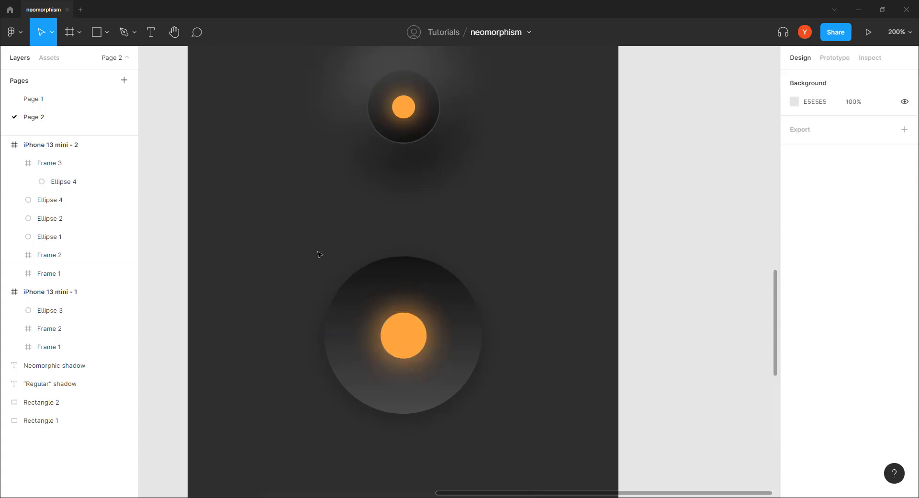
Step: Draw a 69 × 33 ellipse below the large orange circle, inside the gradient circle, and sample its orange FFA73F as the fill
drag(293, 240, 343, 228)
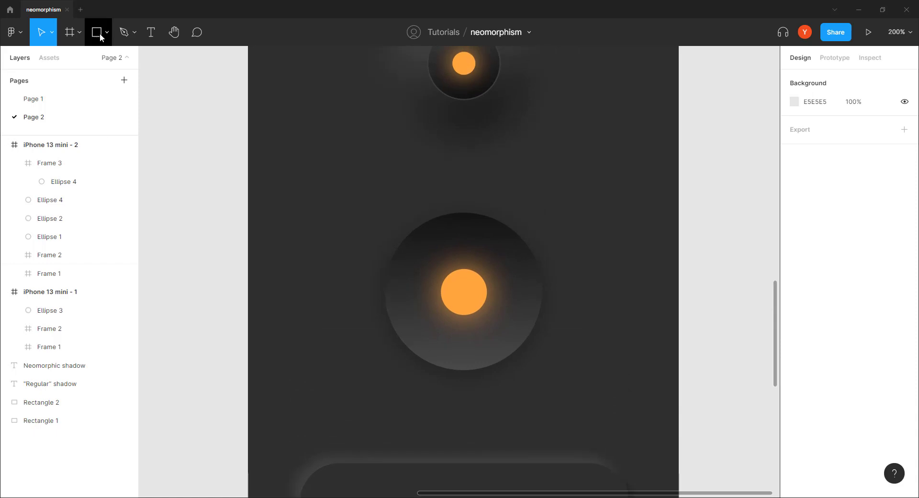
key(o)
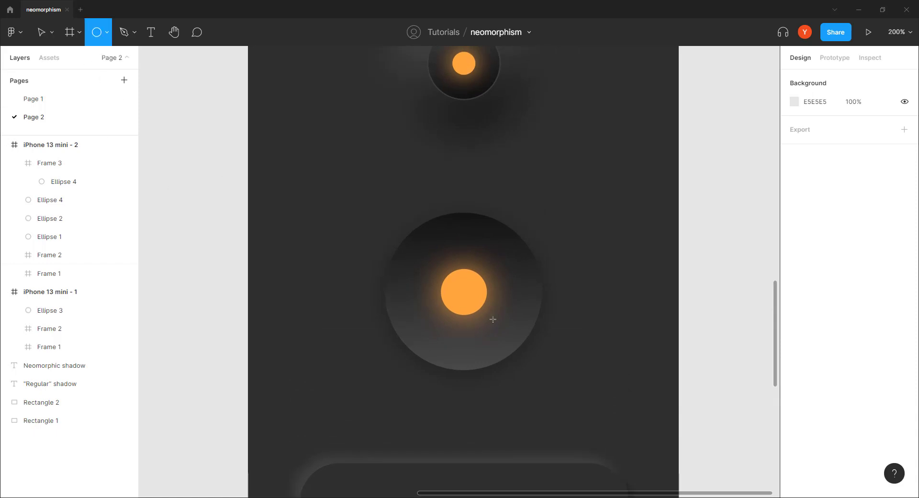
drag(503, 322, 423, 360)
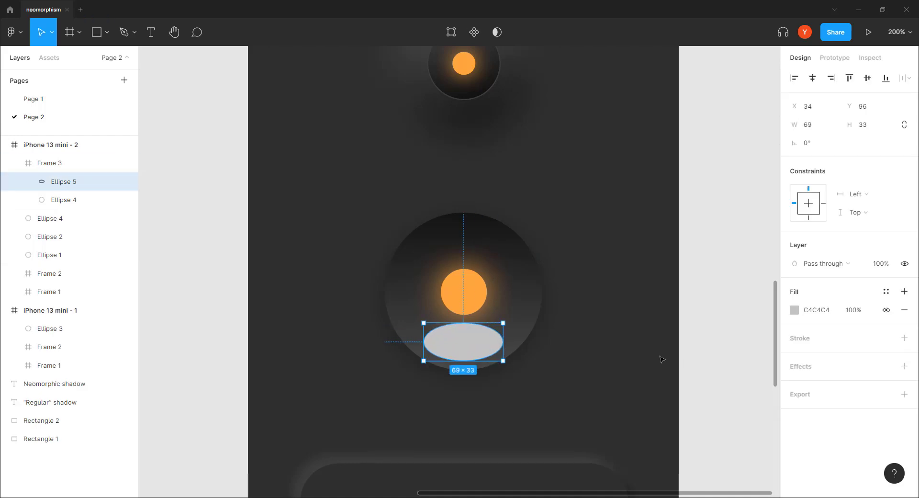
key(i)
click(460, 284)
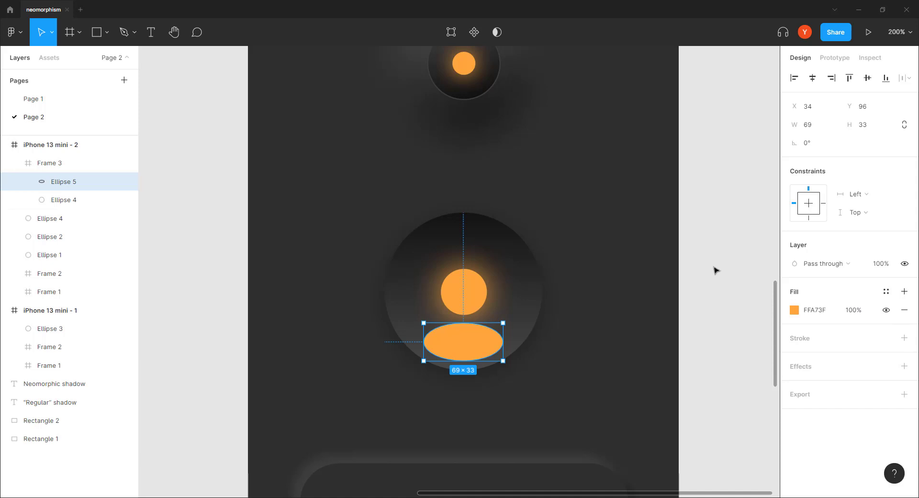
Step: Lower the orange ellipse's layer opacity to 20%
key(2)
key(Return)
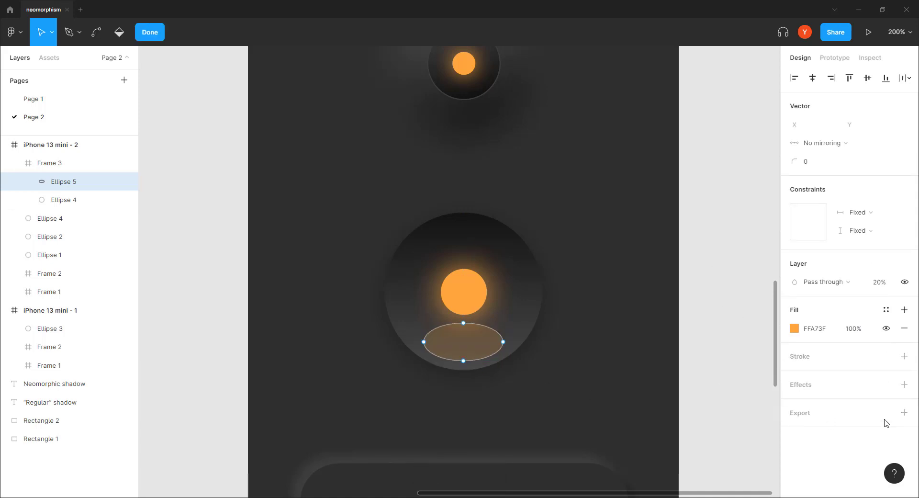
key(Escape)
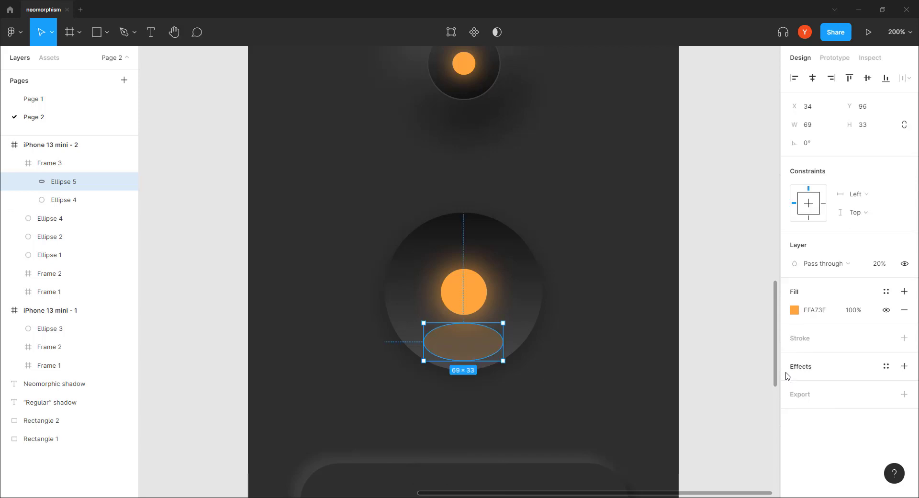
Step: Add a layer blur of 18 to the translucent orange ellipse
click(904, 366)
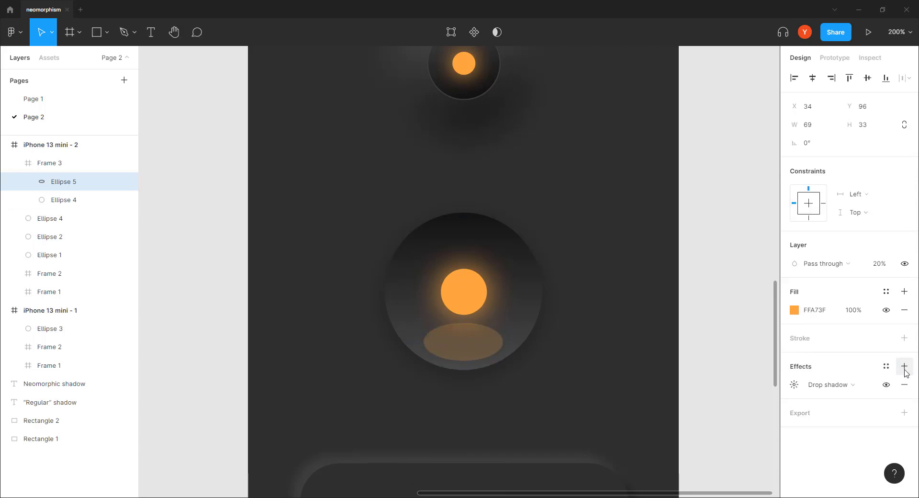
click(821, 384)
click(825, 401)
click(794, 384)
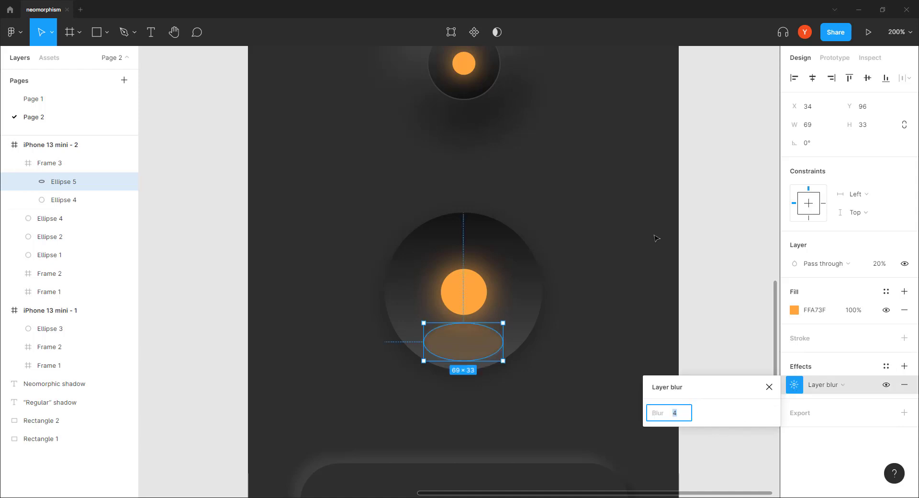
key(Up)
key(Up)
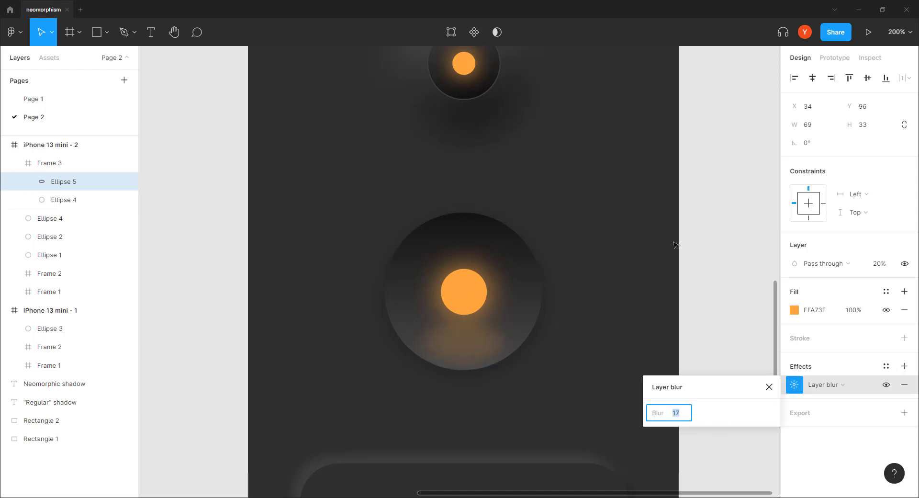
key(Up)
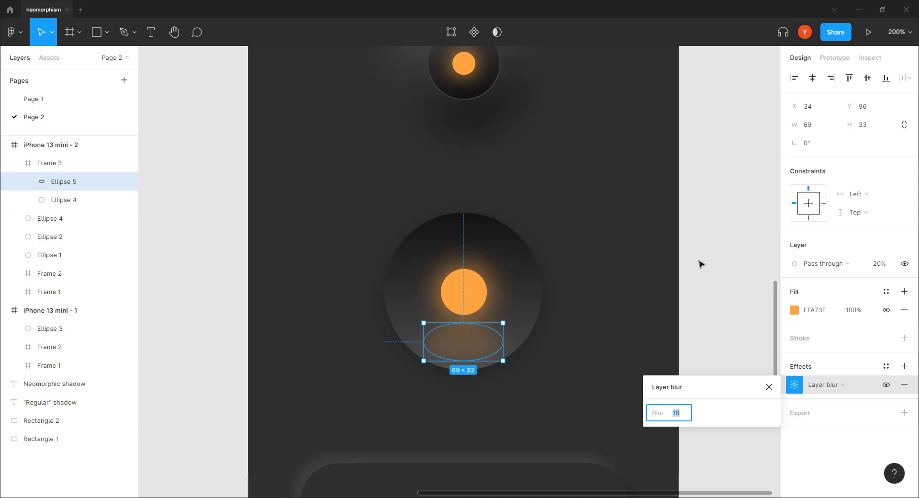
click(702, 283)
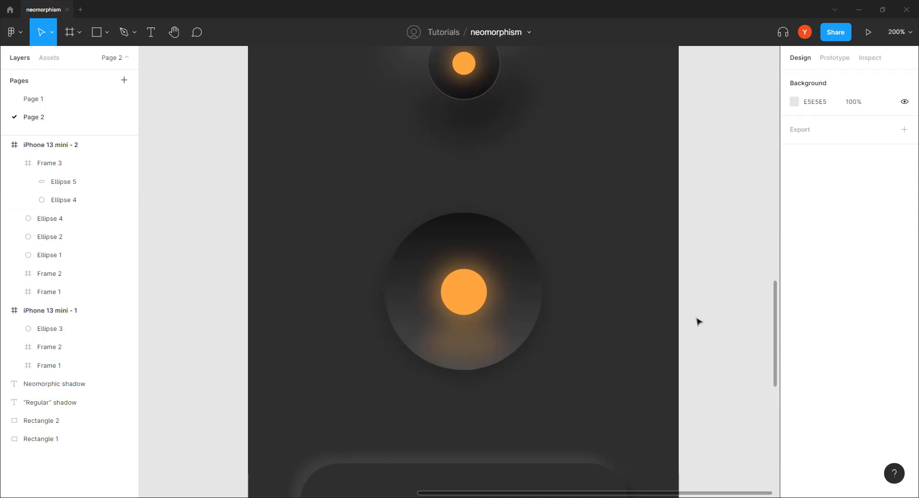
key(shift+0)
drag(375, 256, 442, 264)
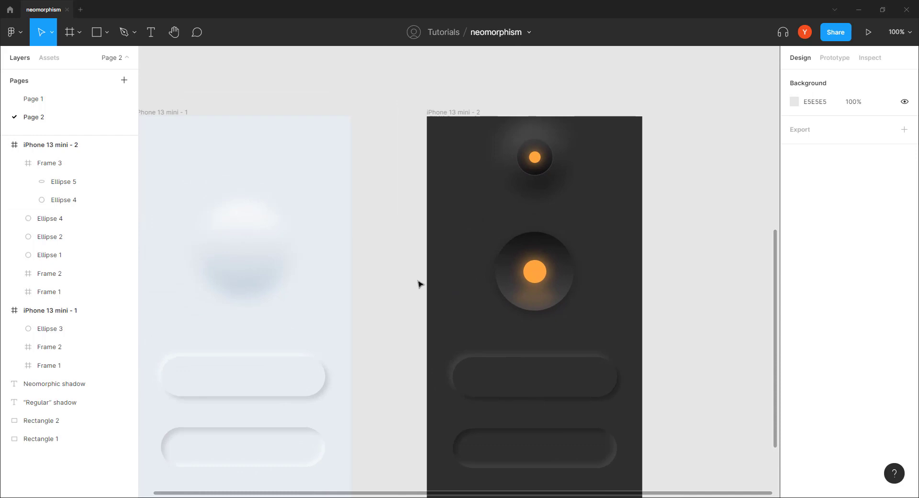
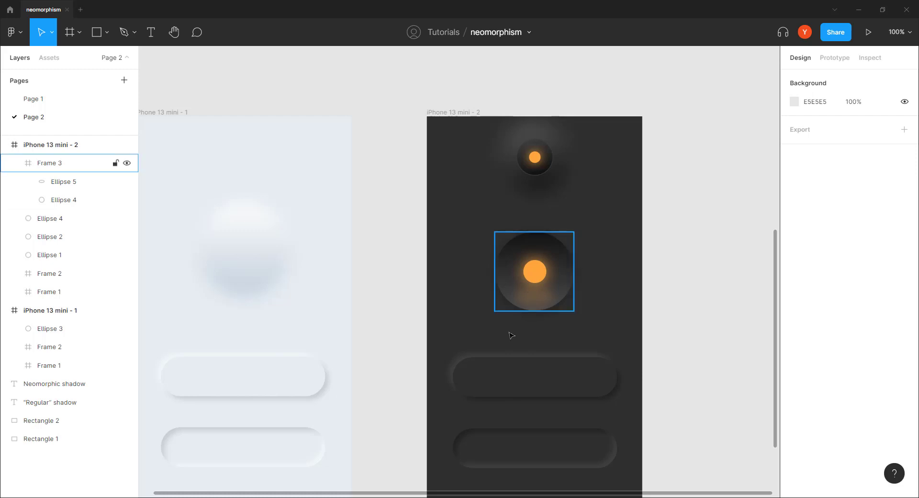
Step: Duplicate the dark iPhone 13 mini - 2 frame and place the copy beside the original
scroll(367, 340, right, 5)
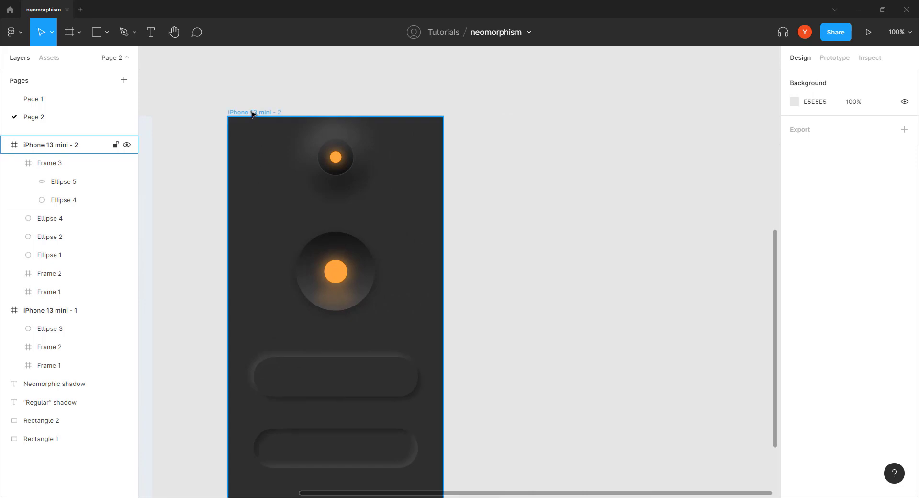
drag(253, 115, 545, 124)
drag(539, 314, 503, 279)
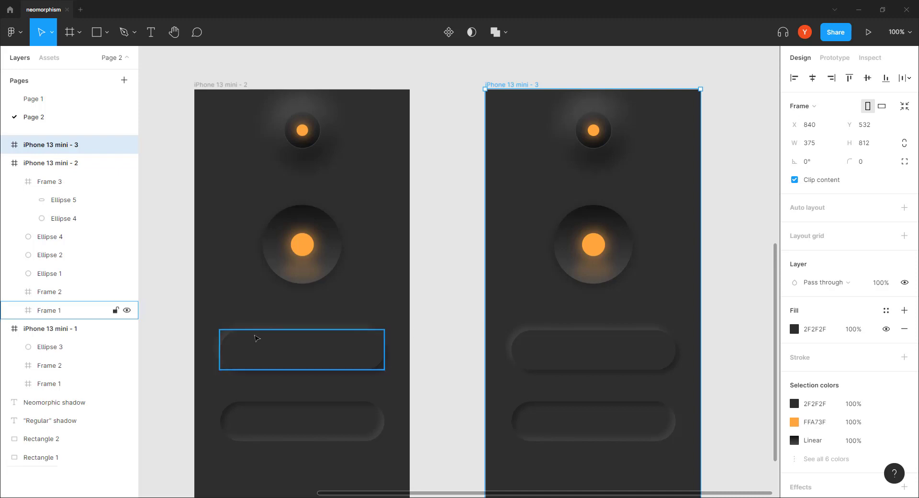
Step: Delete all the circles and buttons inside the duplicated iPhone 13 mini - 3 frame
scroll(474, 315, left, 7)
scroll(473, 315, down, 2)
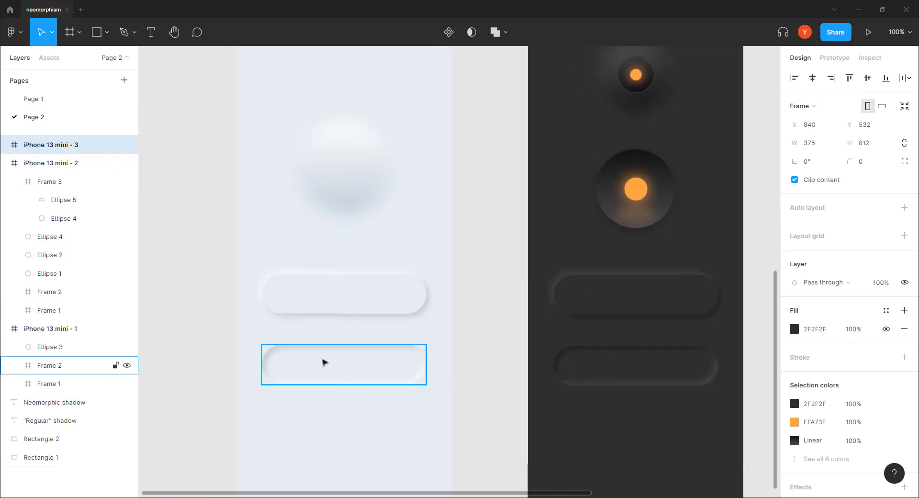
scroll(534, 359, right, 5)
scroll(535, 359, up, 1)
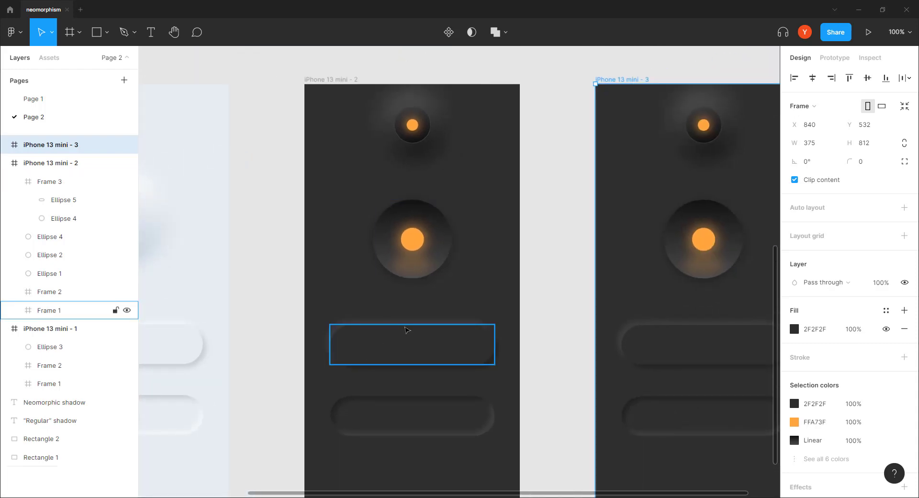
drag(568, 291, 372, 303)
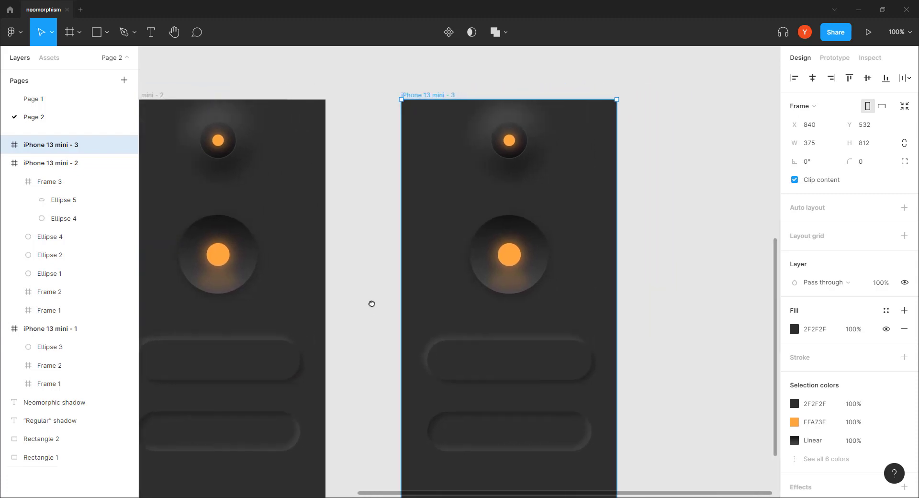
drag(632, 117, 379, 449)
key(Delete)
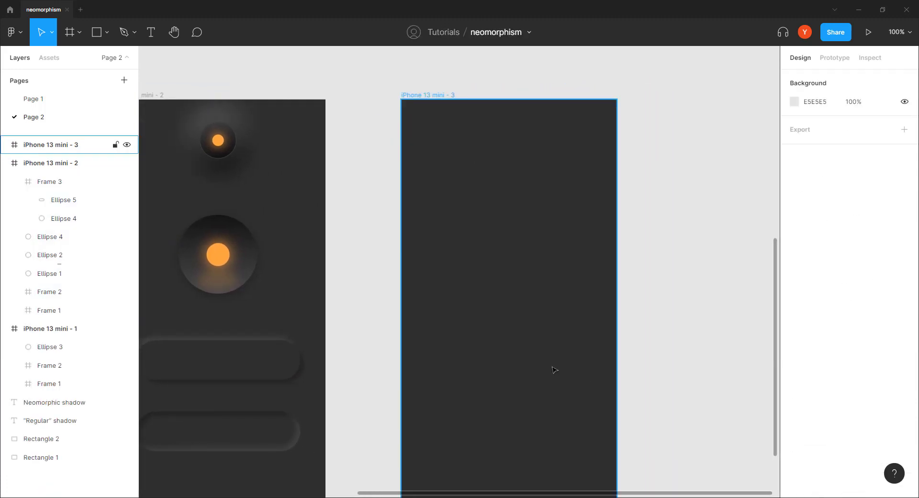
Step: Draw a 206 × 206 circle in the upper part of the empty iPhone 13 mini - 3 frame
drag(499, 228, 455, 262)
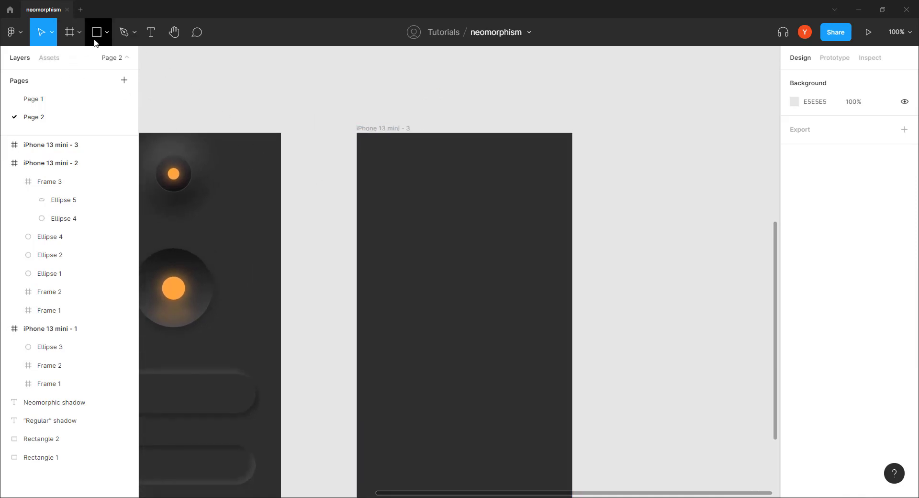
key(o)
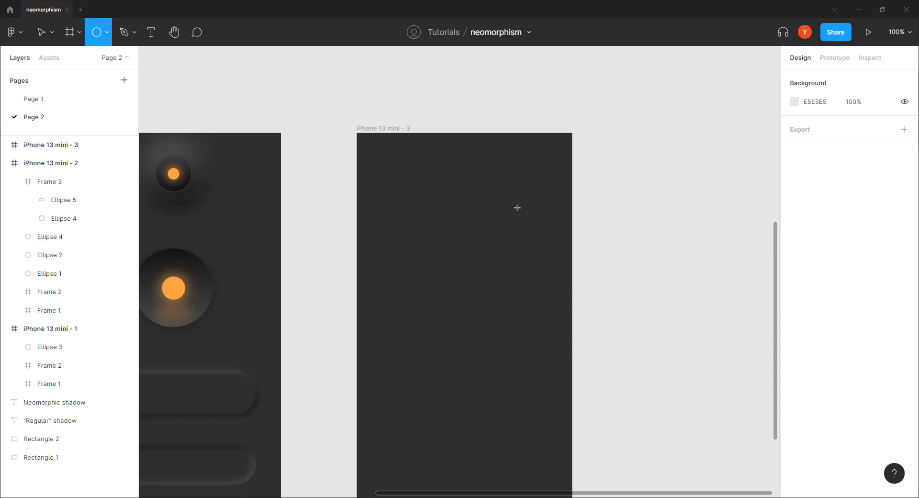
drag(518, 206, 399, 323)
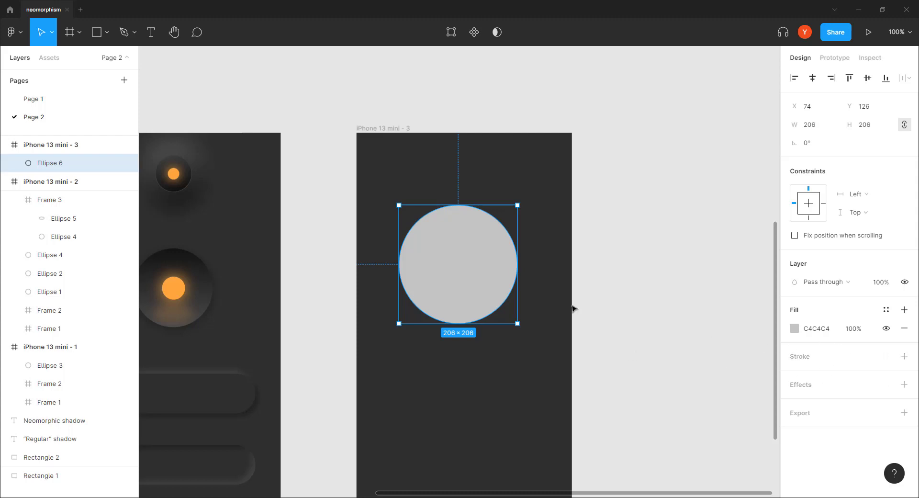
Step: Turn the circle into an open ring with a 75% sweep, a ratio of about 84% and a corner radius of 25
drag(512, 264, 461, 232)
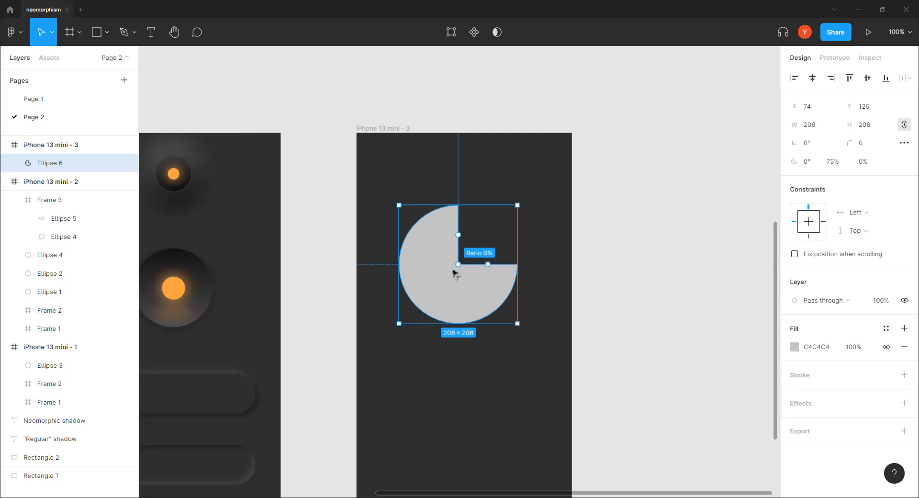
drag(457, 266, 416, 302)
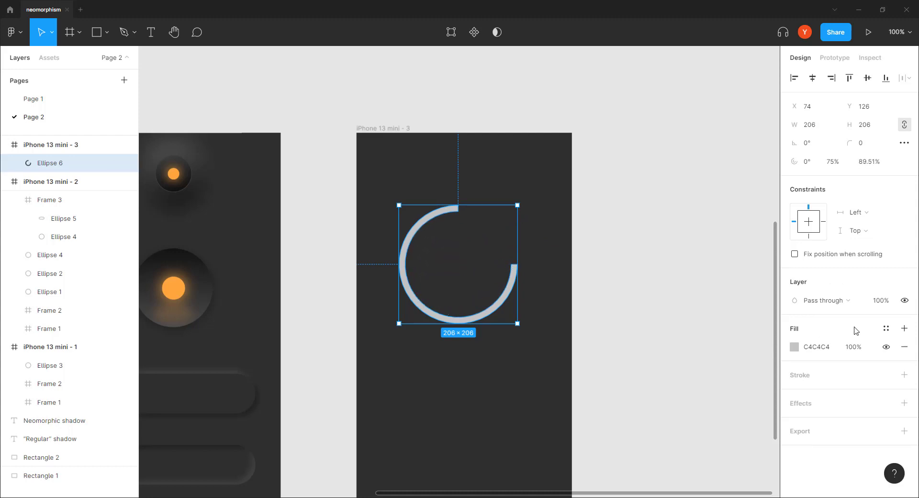
click(864, 143)
text(25)
key(Return)
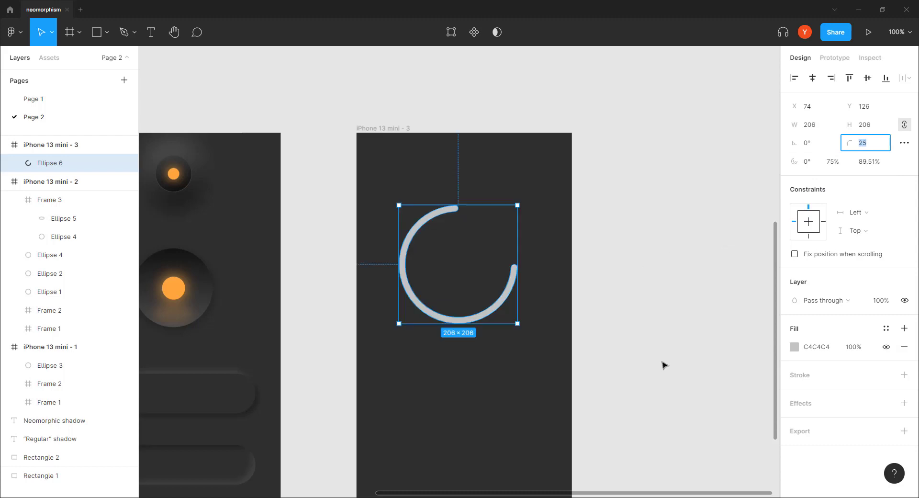
mouse_move(422, 301)
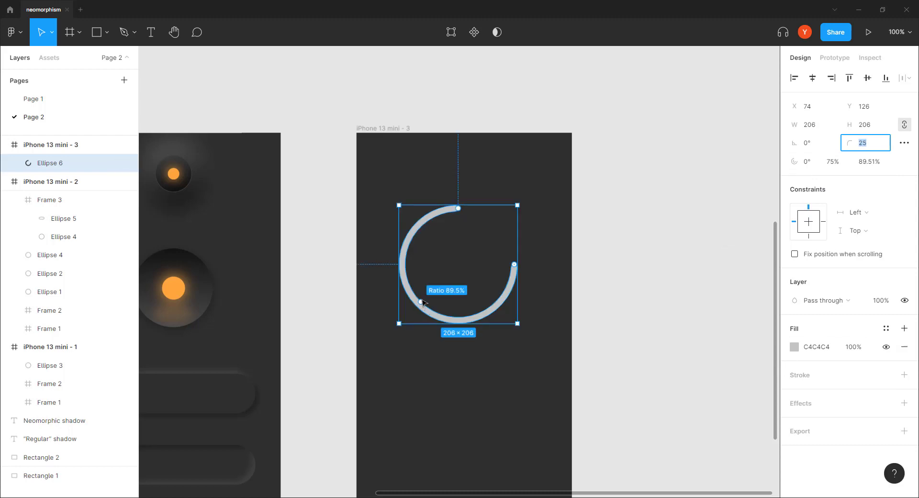
drag(422, 303, 424, 304)
Step: Change the open ring's fill to green 4EBE59
click(794, 346)
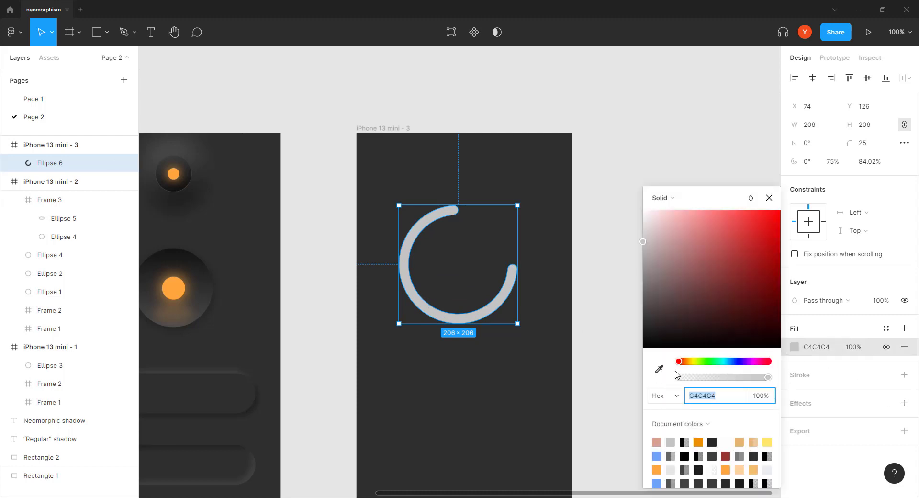
drag(678, 361, 700, 361)
drag(707, 267, 737, 248)
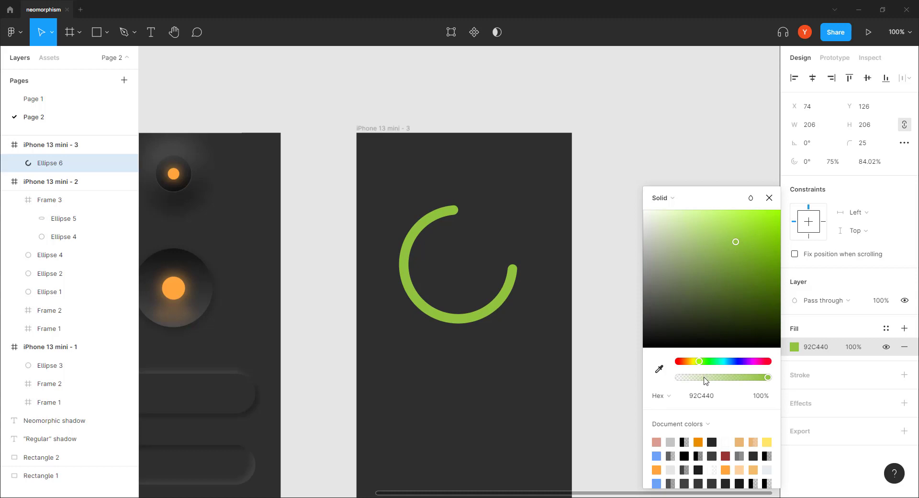
drag(699, 362, 711, 364)
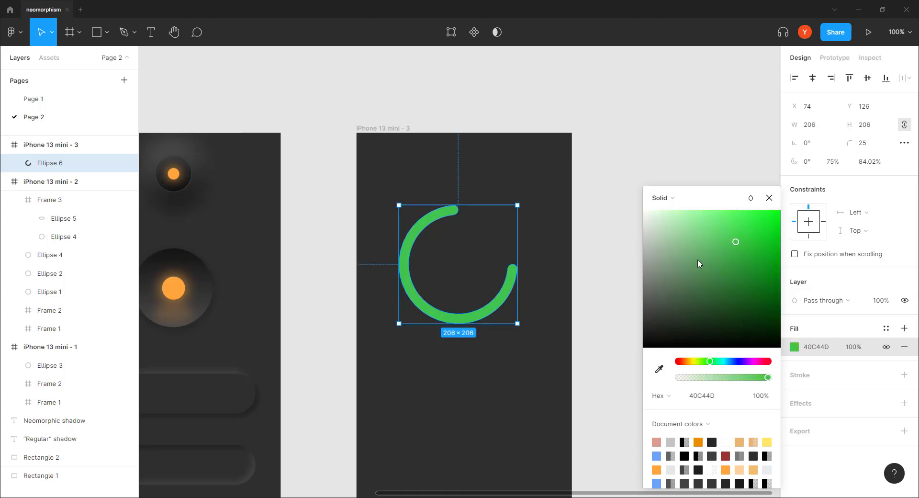
drag(735, 242, 725, 249)
Step: Add a drop shadow to the green ring with a blur of 20 and an opacity of 30%
click(904, 402)
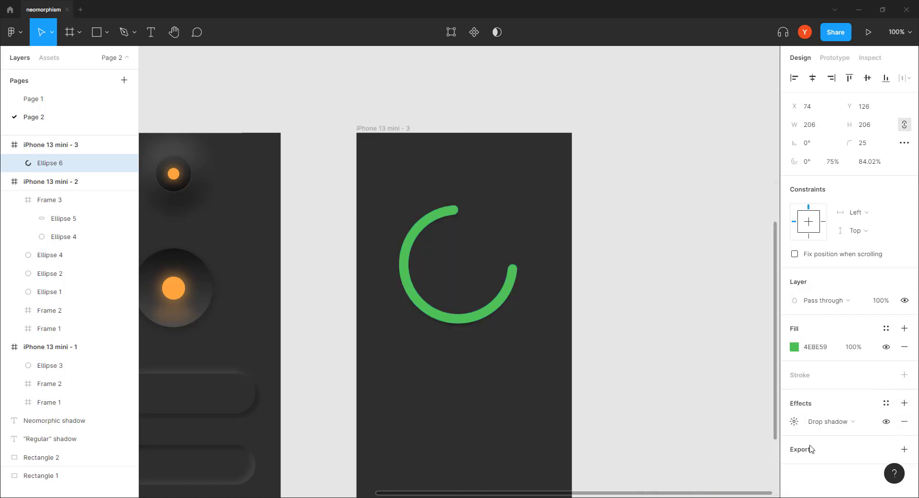
click(794, 421)
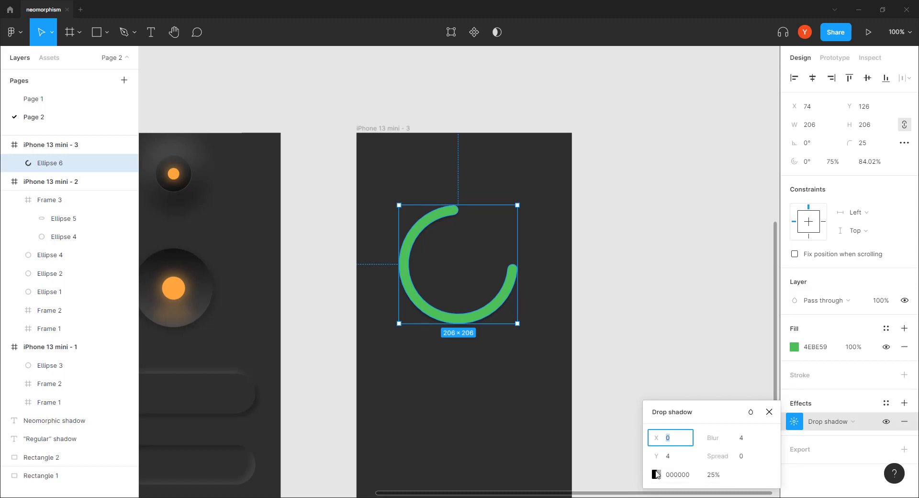
key(Tab)
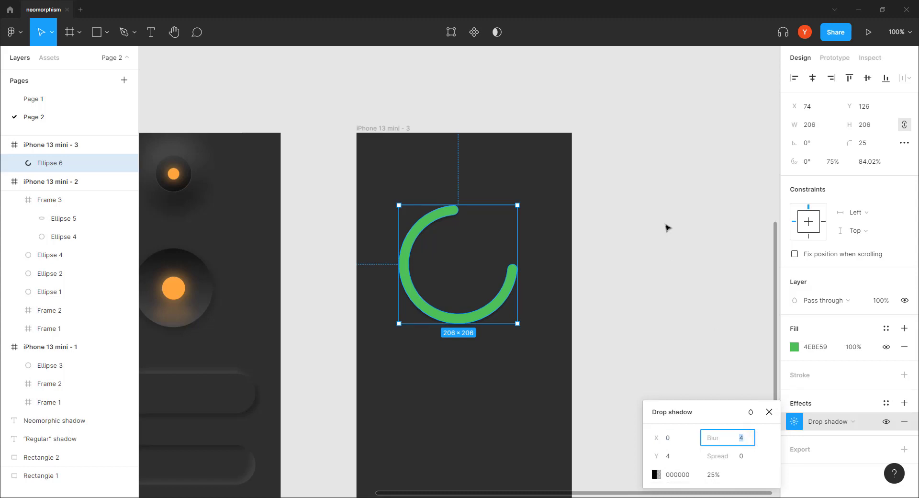
text(20)
key(Return)
click(712, 478)
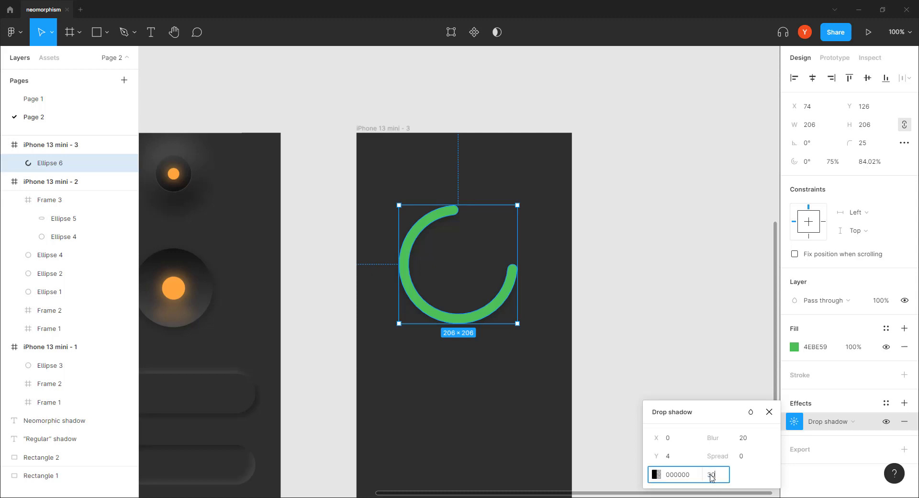
click(653, 286)
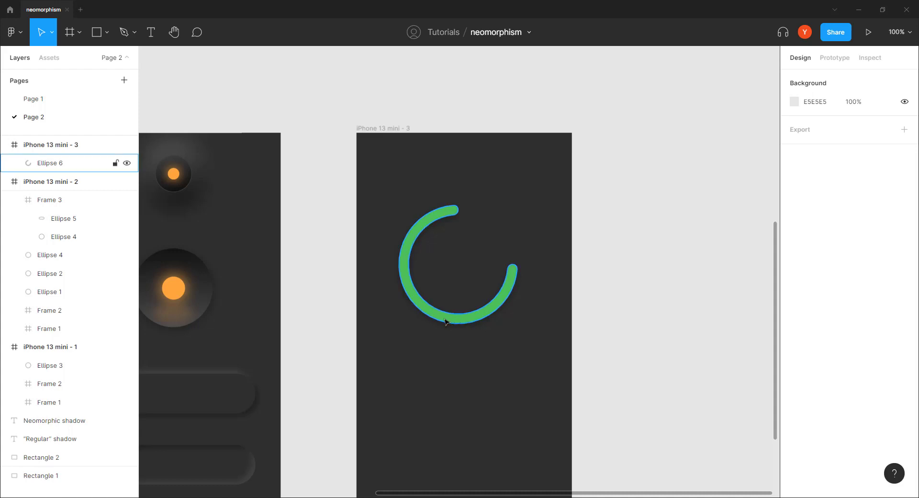
click(96, 32)
drag(516, 323, 458, 381)
key(Delete)
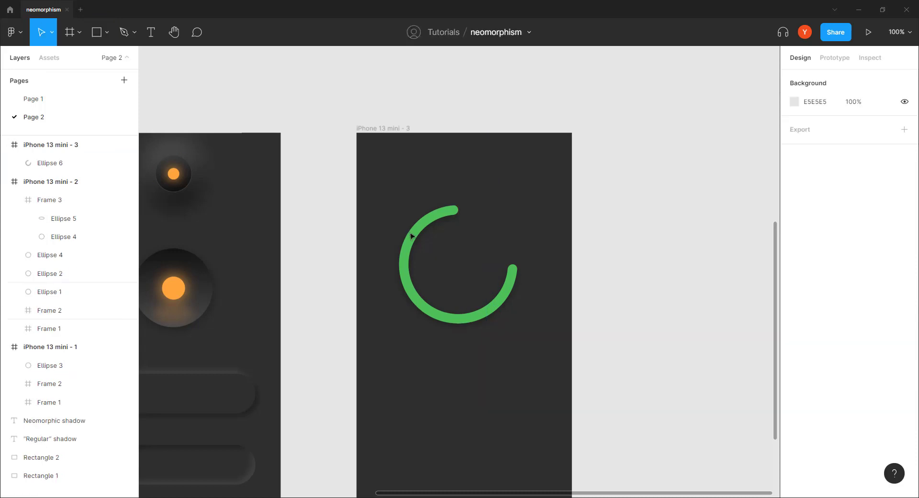
Step: Create a tilted ellipse of about 115 × 46 below the ring and sample the ring's green 4EBE59 as its fill
key(o)
drag(531, 328, 471, 363)
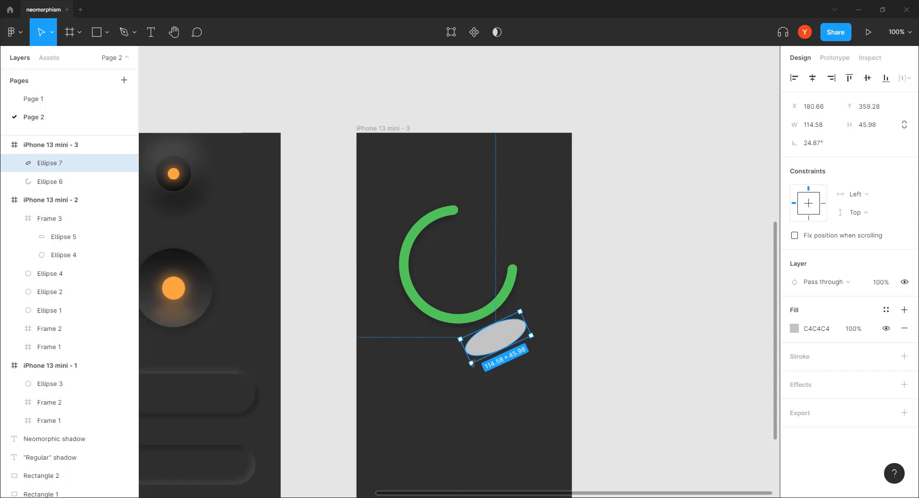
key(i)
click(454, 319)
Step: Place the green ellipse behind the ring along its lower curve and rotate it to about 31°
drag(497, 334, 495, 314)
drag(43, 172, 47, 190)
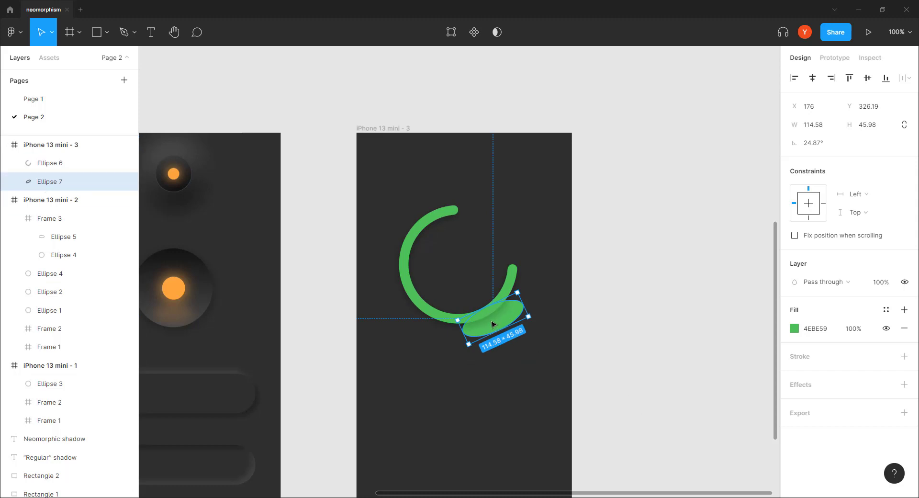
drag(495, 328, 532, 306)
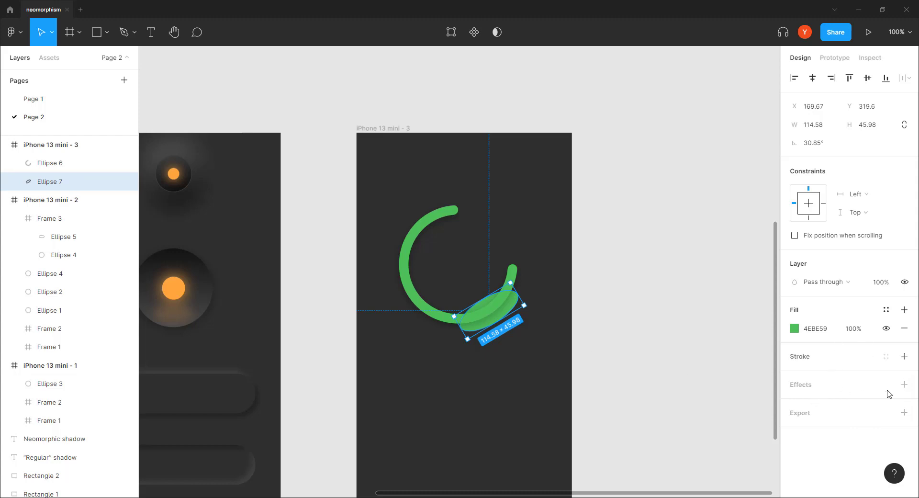
Step: Add a layer blur effect to the green ellipse and lower its layer opacity to 40%
click(904, 384)
click(843, 402)
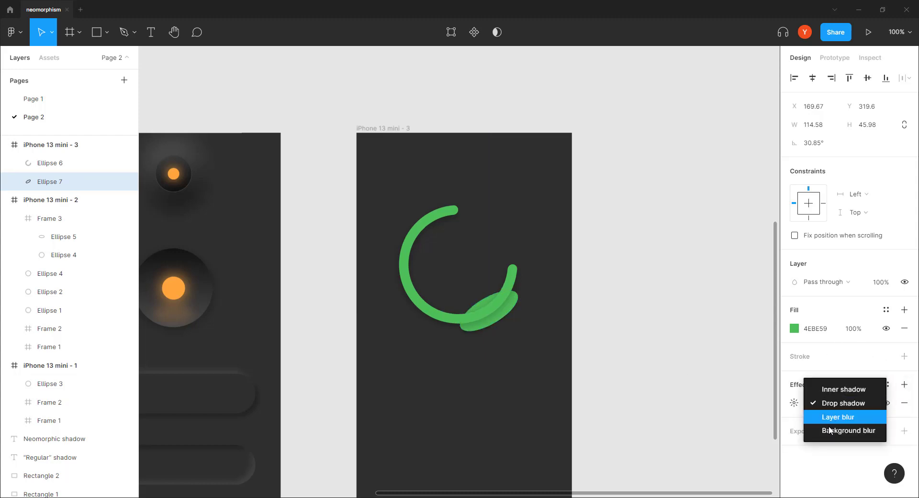
click(831, 417)
click(878, 286)
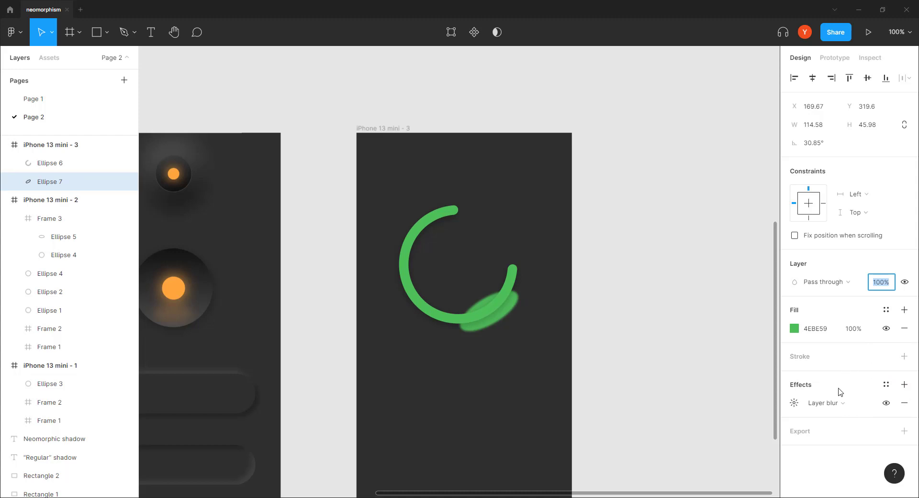
text(40)
key(Return)
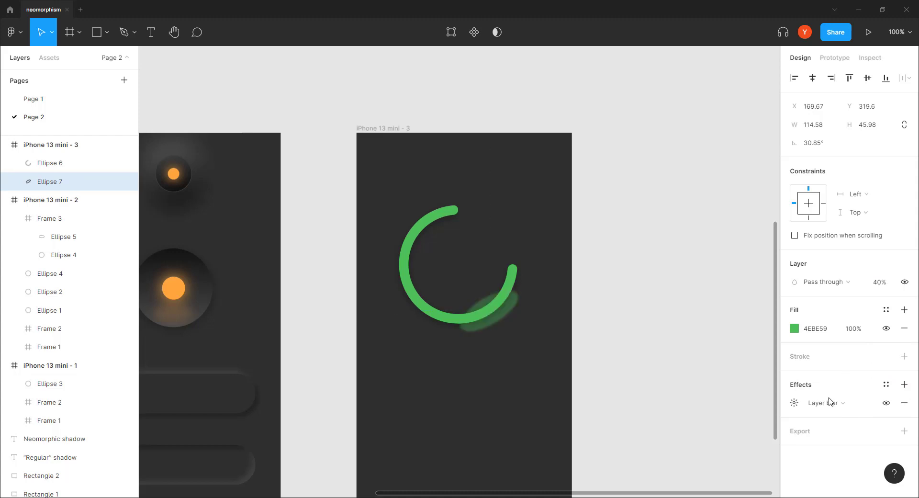
Step: Increase the green ellipse's layer blur to 36
click(794, 403)
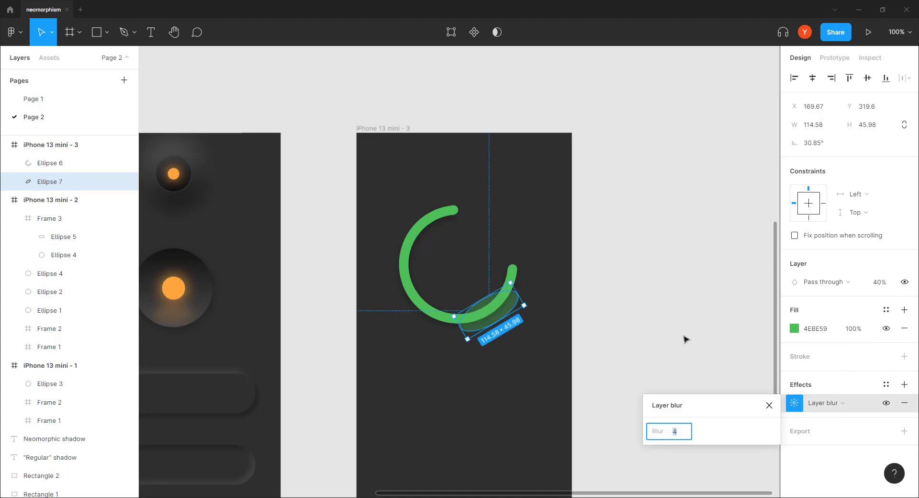
text(7)
key(Return)
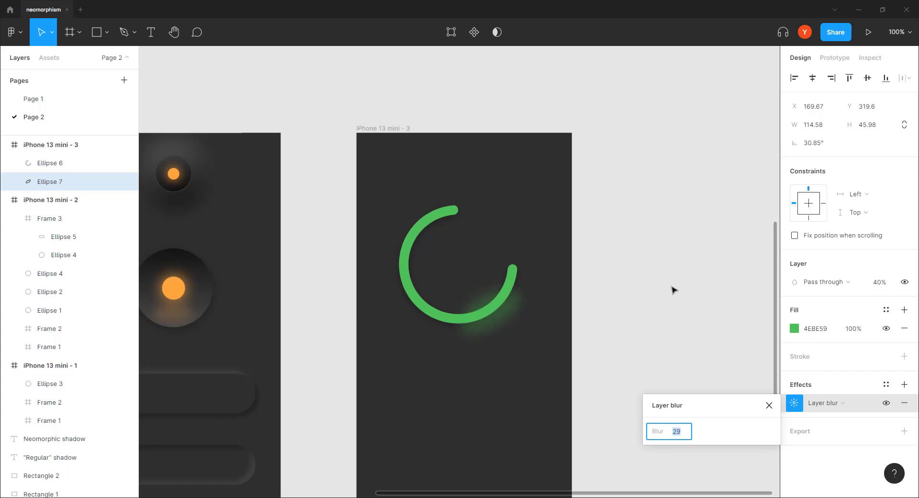
text(30)
key(Return)
key(Up)
key(Up)
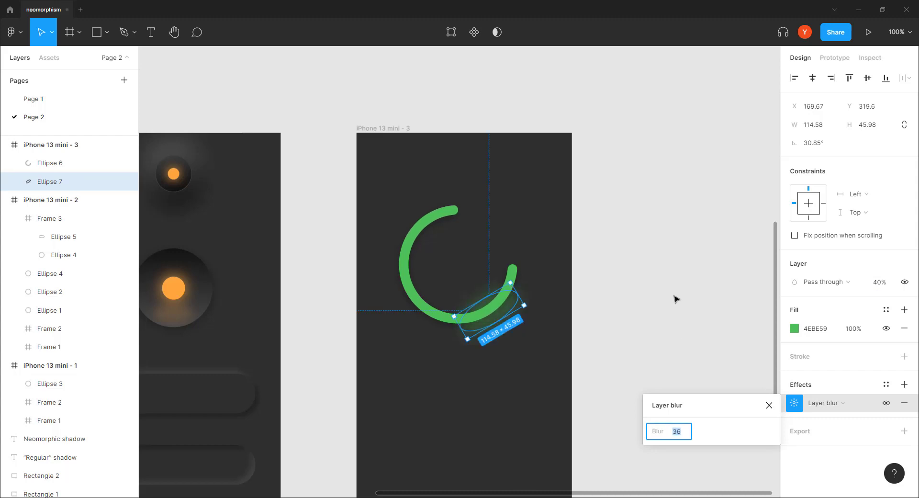
click(646, 309)
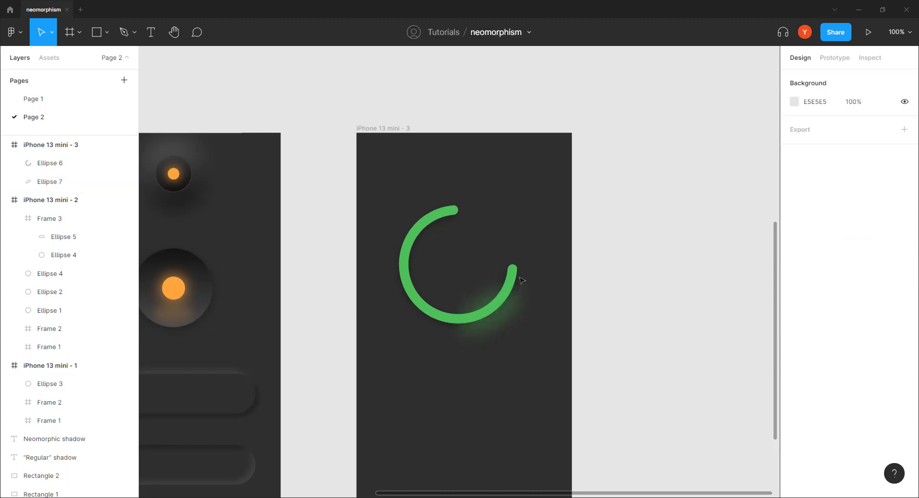
Step: Stretch the blurred green ellipse to about 135 wide so its glow extends farther along the ring
click(473, 334)
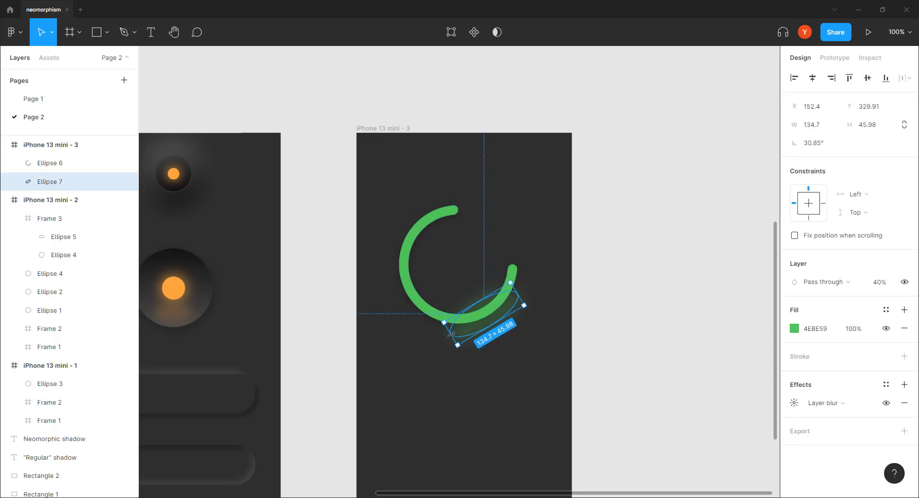
click(606, 381)
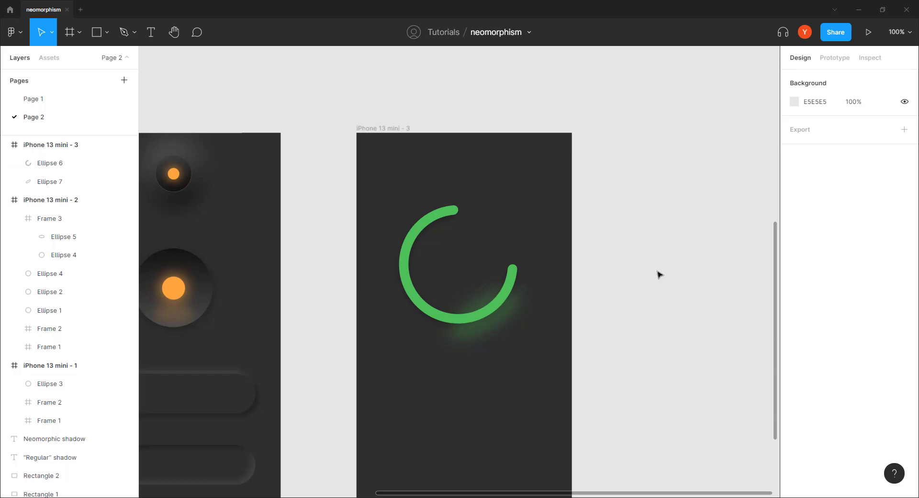
Step: Duplicate the green ring and place the copy directly below the original at Y 445 in the third dark frame
scroll(588, 300, down, 5)
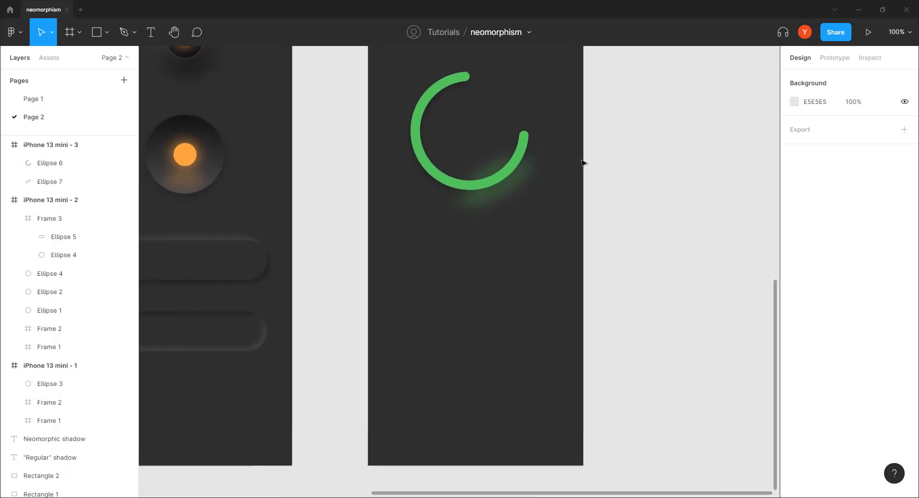
drag(386, 173, 369, 302)
drag(438, 181, 439, 365)
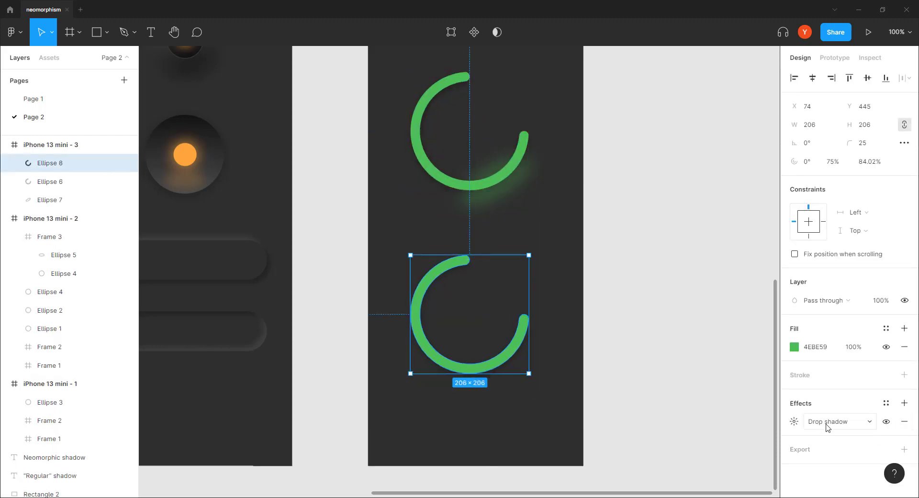
Step: Recolor the lower ring's drop shadow to the ring's own green, 4EBE59, at 100% opacity
click(793, 421)
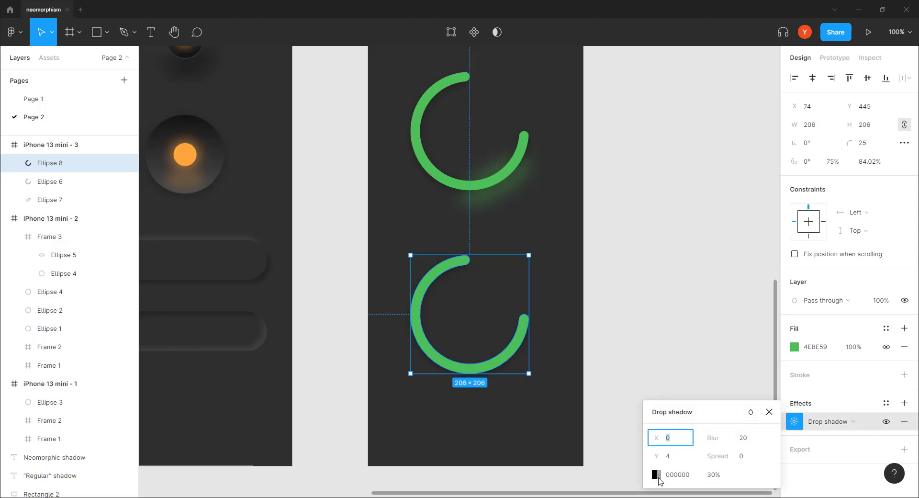
click(655, 474)
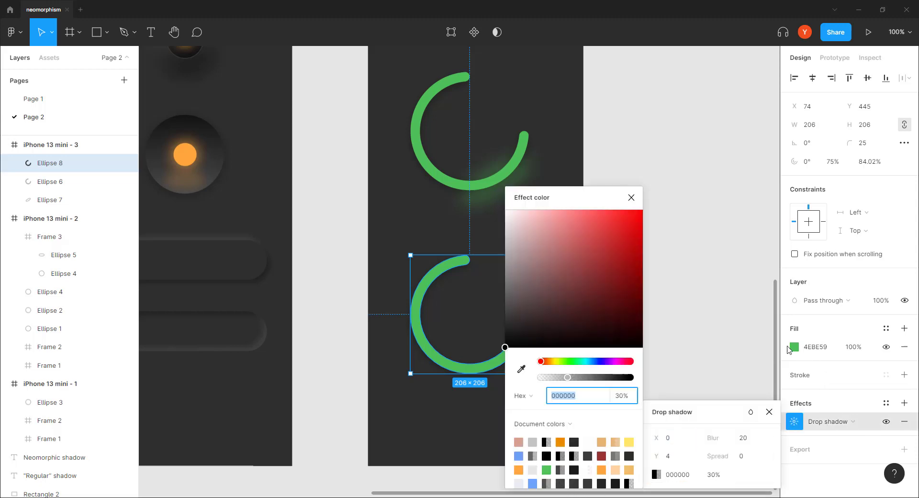
click(521, 369)
click(474, 364)
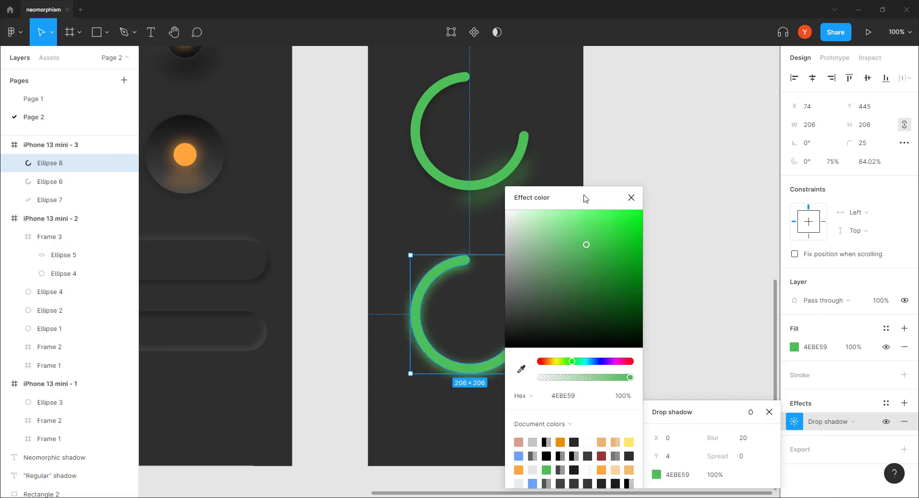
drag(584, 198, 829, 86)
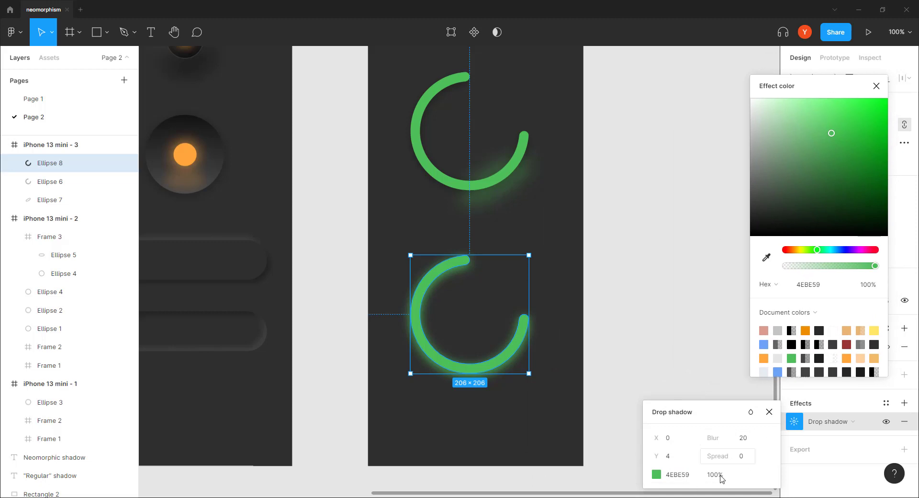
Step: Set the lower ring's drop shadow to a Y offset of 0 and a blur of 40
click(669, 458)
text(0)
key(Return)
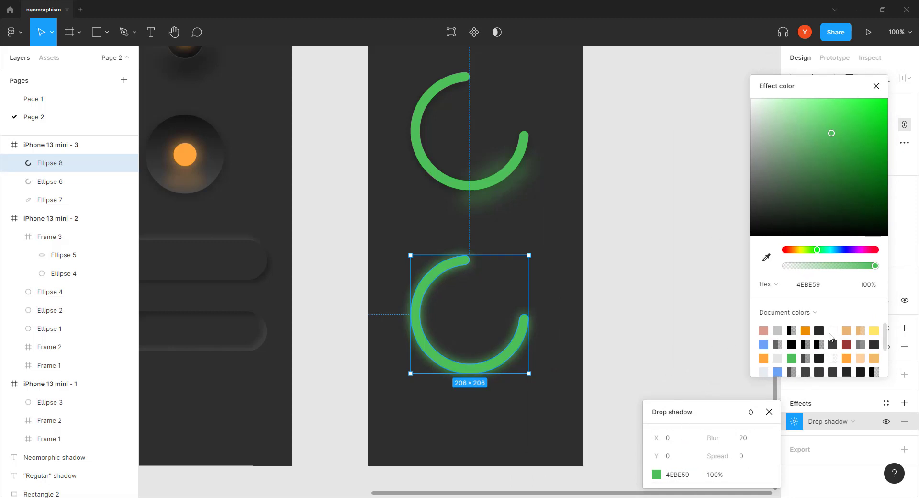
click(744, 441)
text(40)
key(Return)
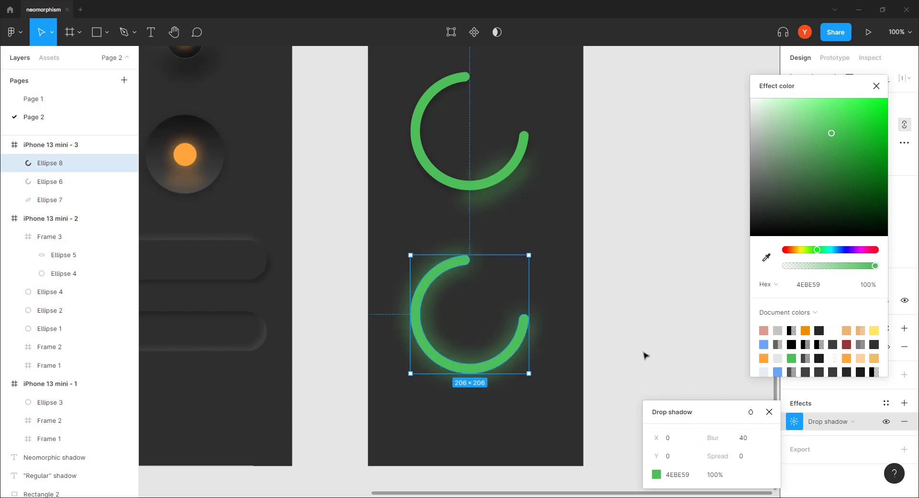
click(602, 253)
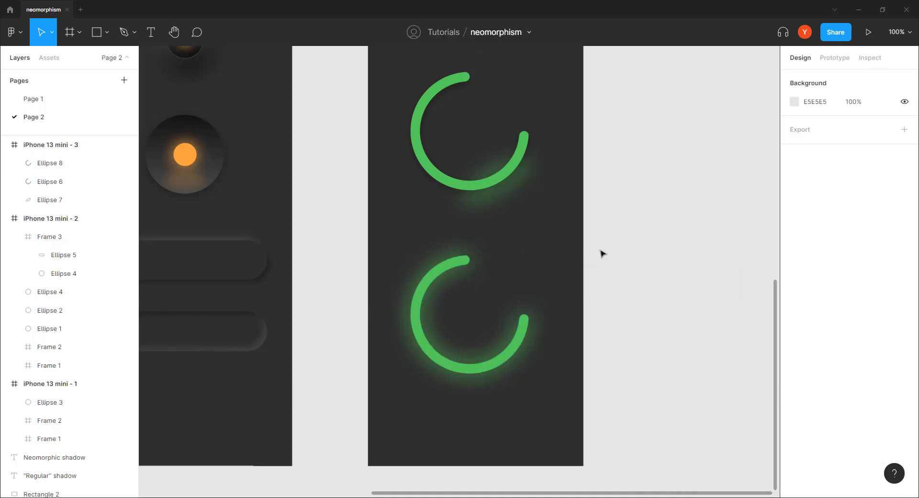
Step: Soften the lower ring's glow by setting its drop shadow to 80% opacity and a blur of 50
click(432, 368)
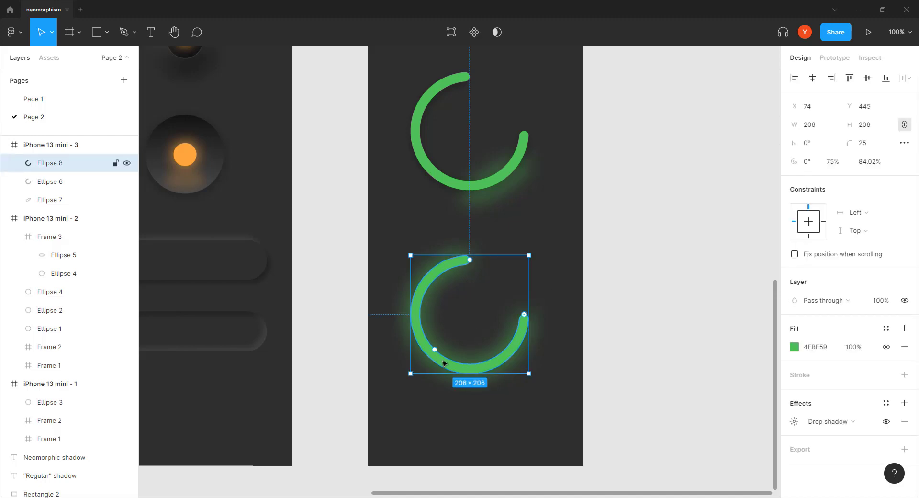
click(792, 422)
click(715, 475)
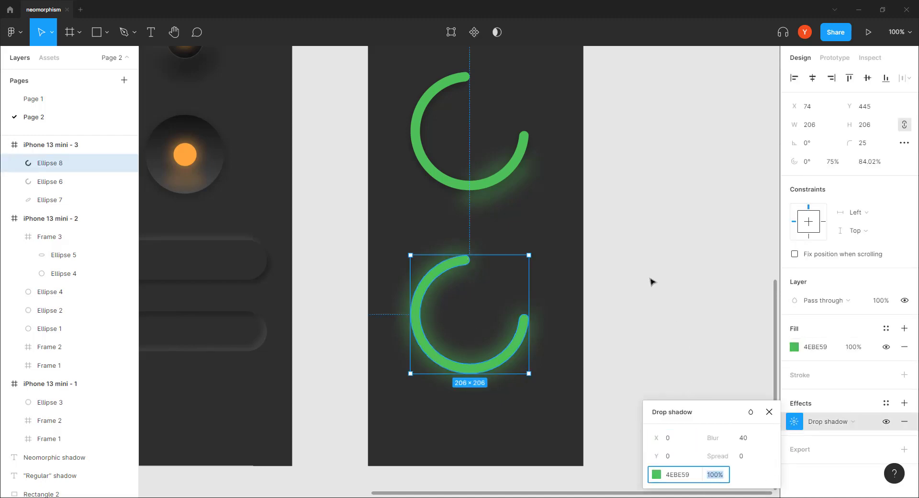
text(80)
key(Return)
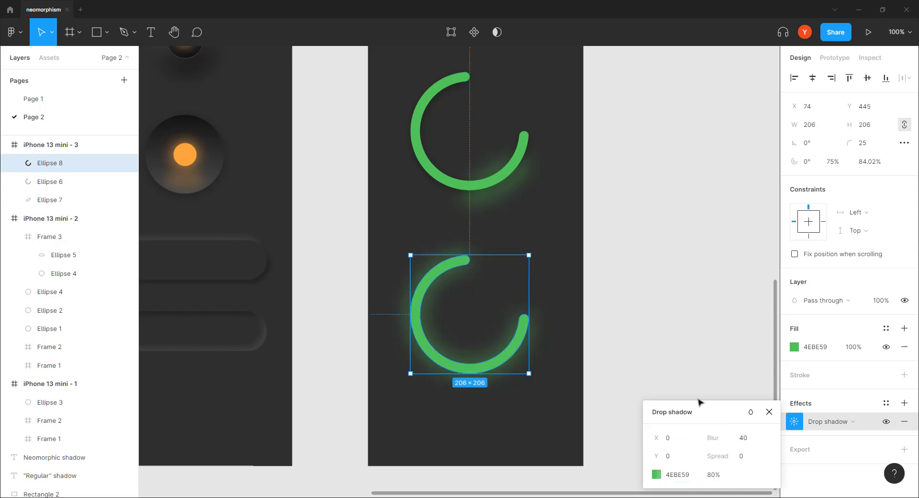
click(744, 437)
text(50)
key(Return)
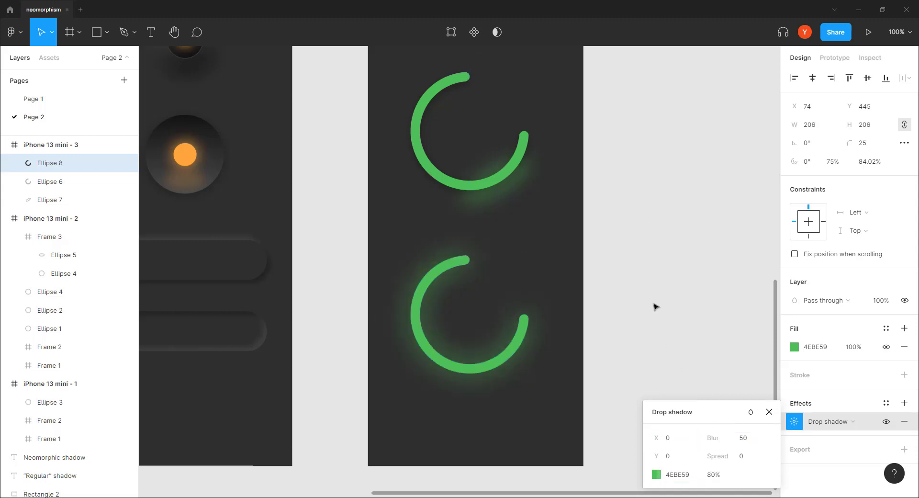
click(647, 281)
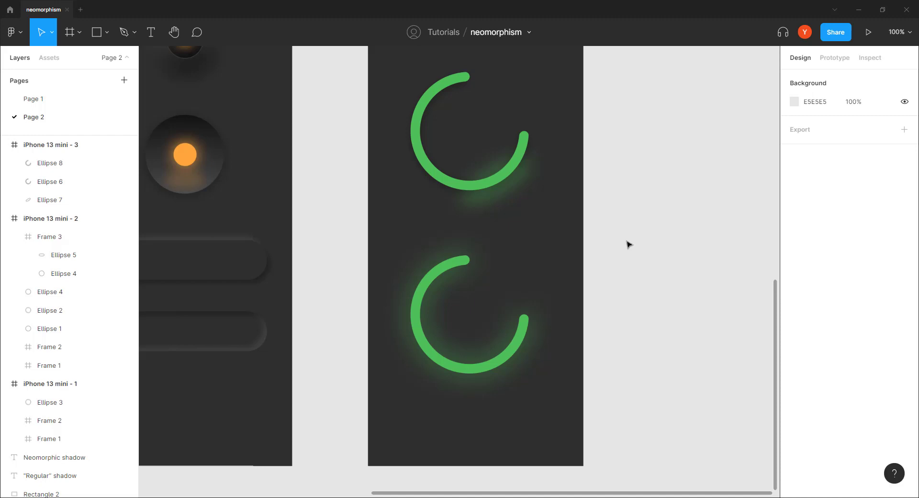
Step: Duplicate the light iPhone 13 mini - 1 frame and place the copy to its left at X -794
key(ctrl+minus)
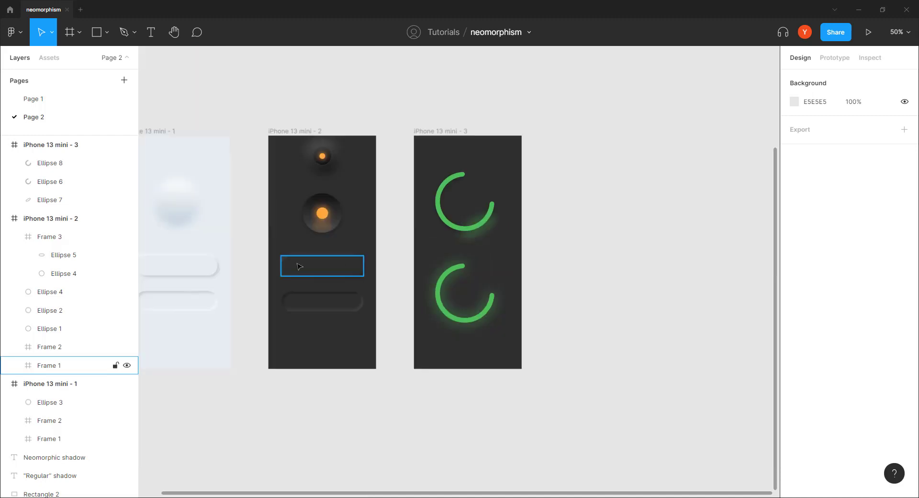
drag(321, 261, 499, 242)
drag(318, 235, 424, 255)
key(ctrl+plus)
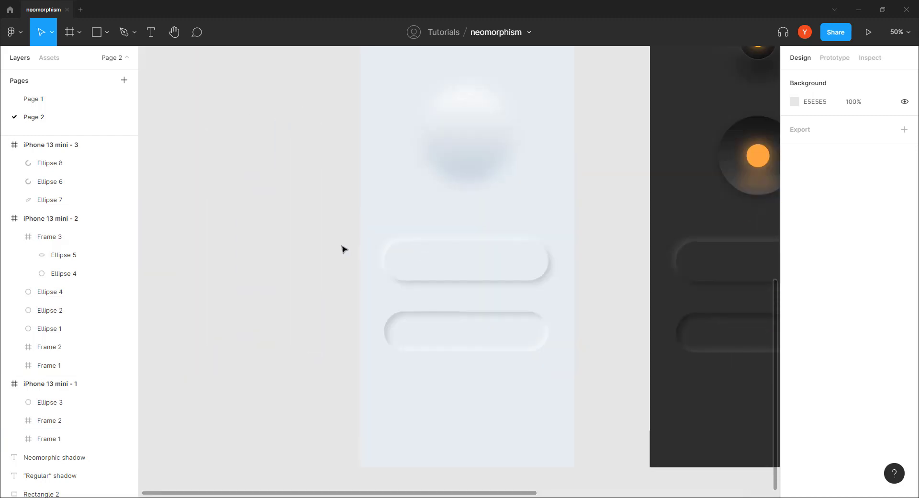
drag(293, 244, 337, 284)
key(ctrl+minus)
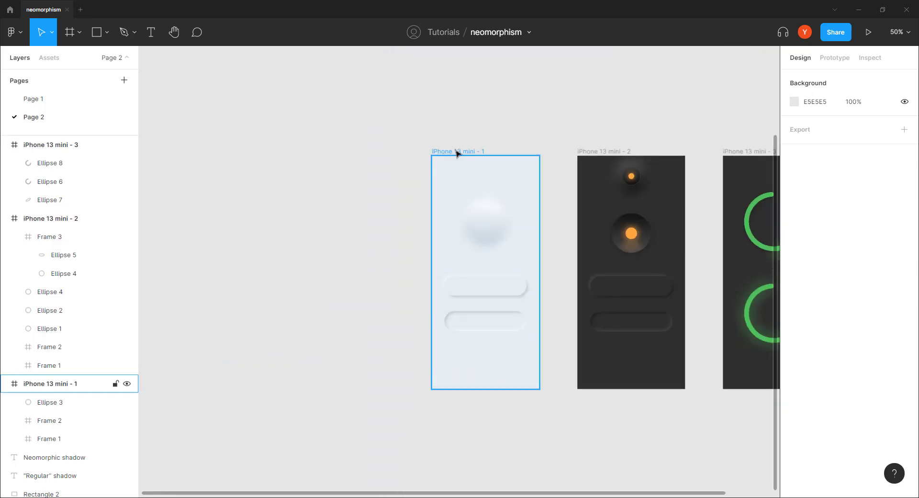
drag(456, 153, 279, 153)
drag(395, 223, 545, 260)
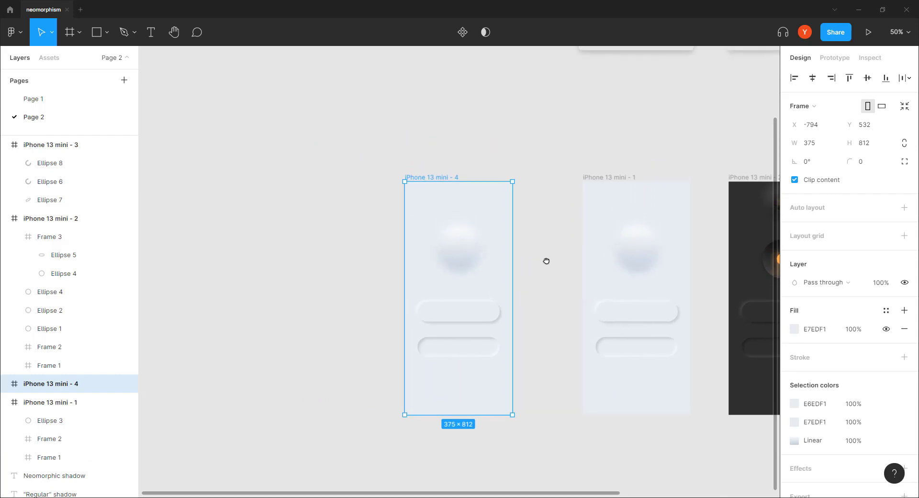
Step: Delete the circle and both pill-shaped buttons from the duplicated light frame, leaving it empty
key(ctrl+plus)
drag(349, 294, 302, 224)
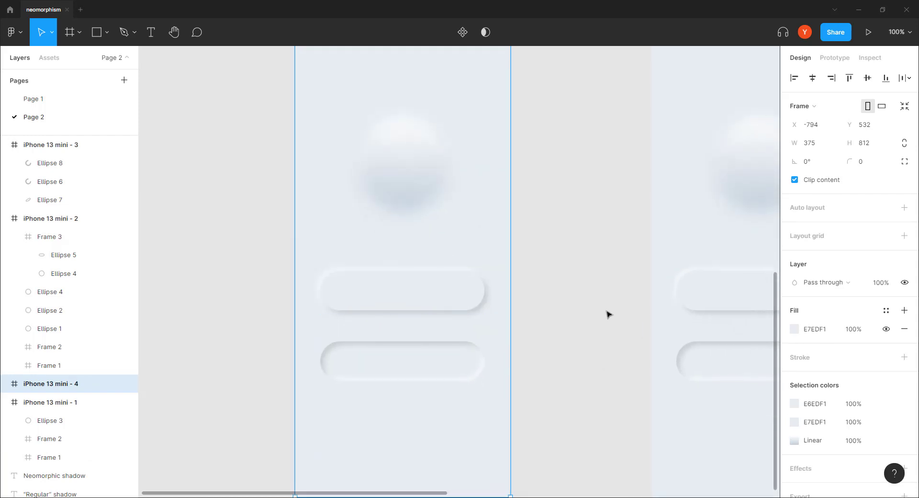
drag(560, 115, 280, 411)
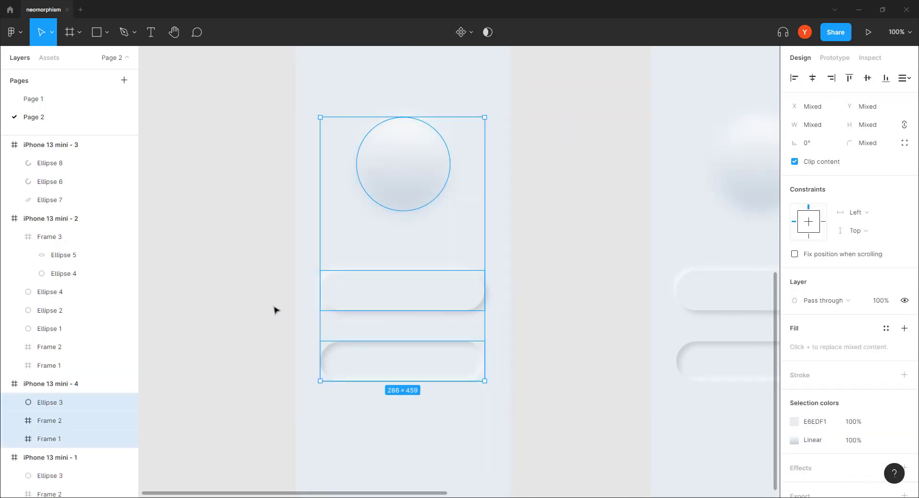
key(Delete)
scroll(259, 240, right, 2)
scroll(258, 240, up, 1)
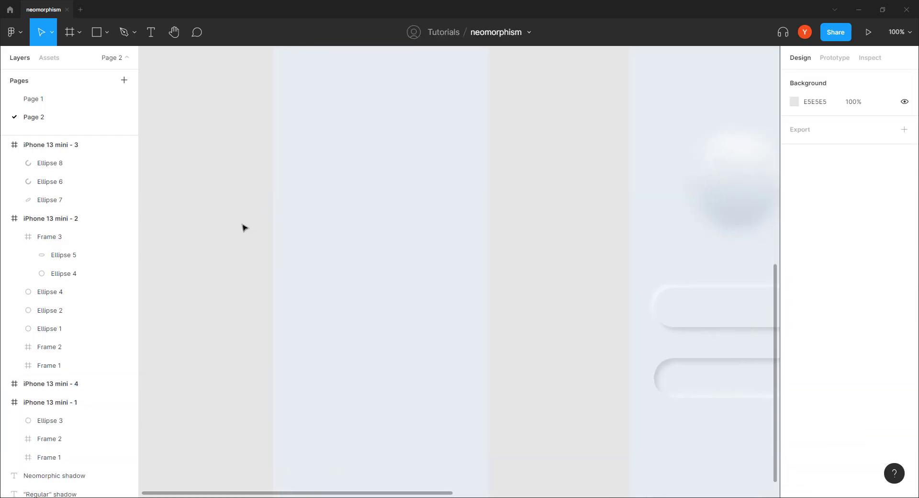
Step: Draw a frame about 286 × 222 inside the empty light frame and center it horizontally
click(79, 33)
mouse_move(452, 168)
mouse_down()
mouse_move(308, 301)
mouse_move(286, 295)
mouse_up()
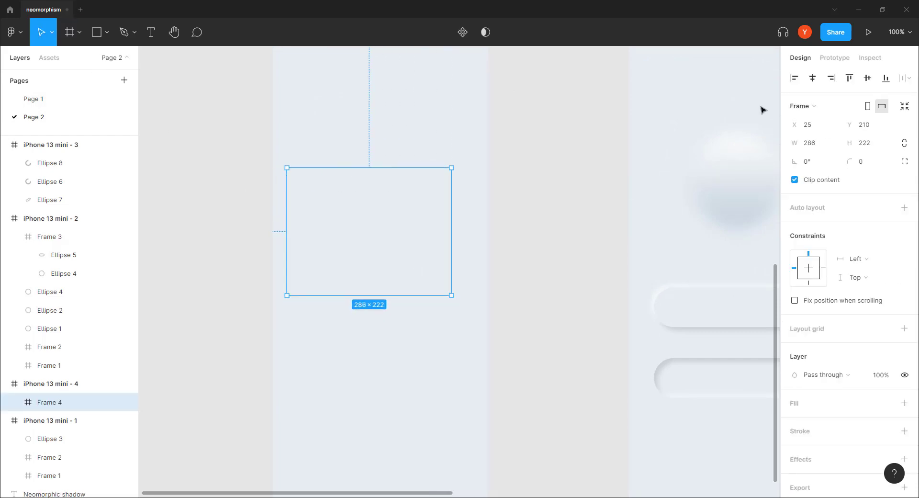
click(812, 77)
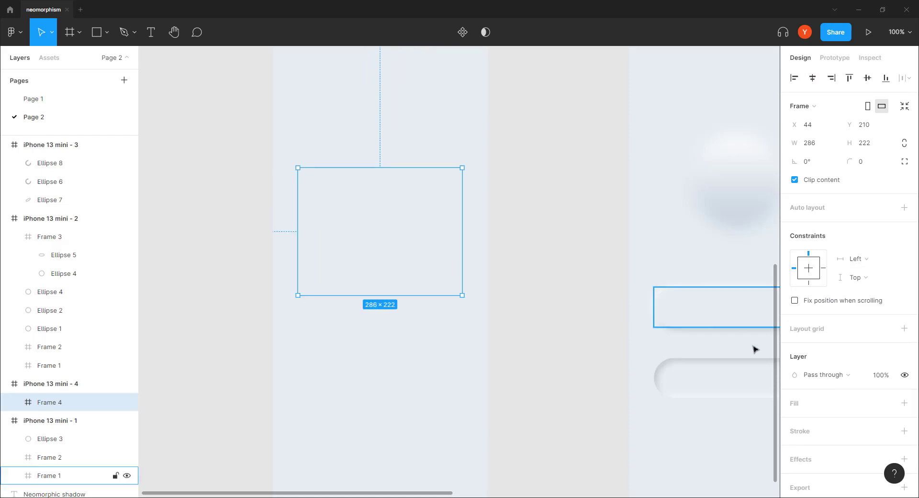
Step: Fill the new card frame with the background color E6EDF1 and set its corner radius to 10
click(904, 402)
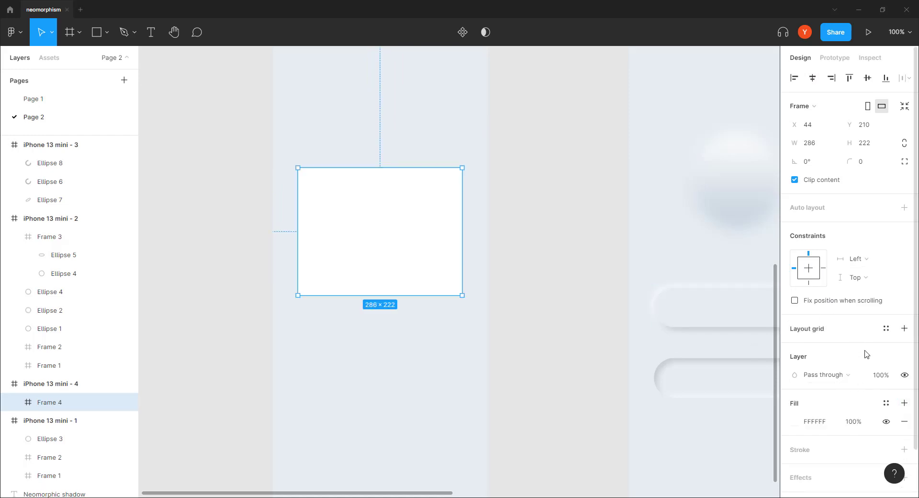
key(i)
click(430, 119)
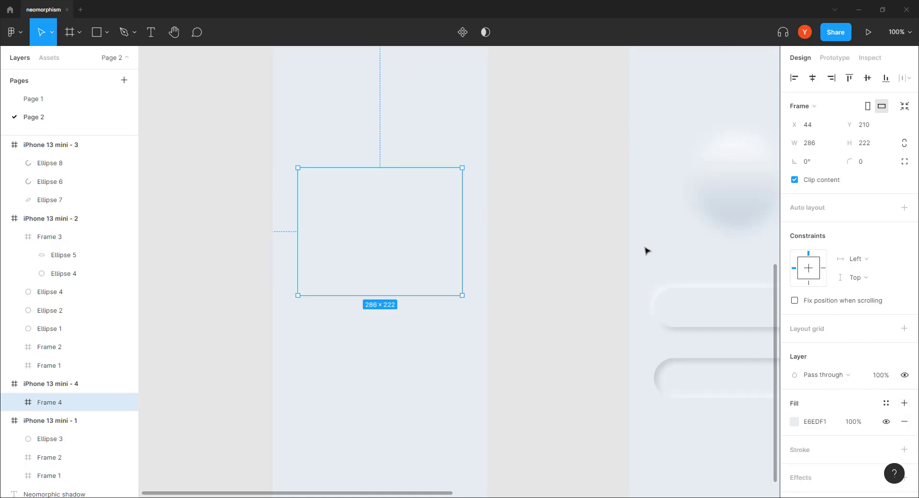
click(862, 163)
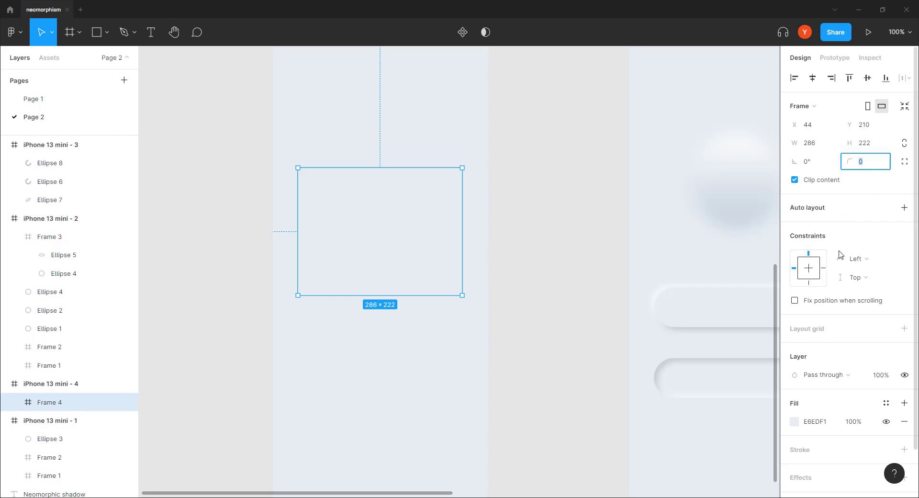
key(Return)
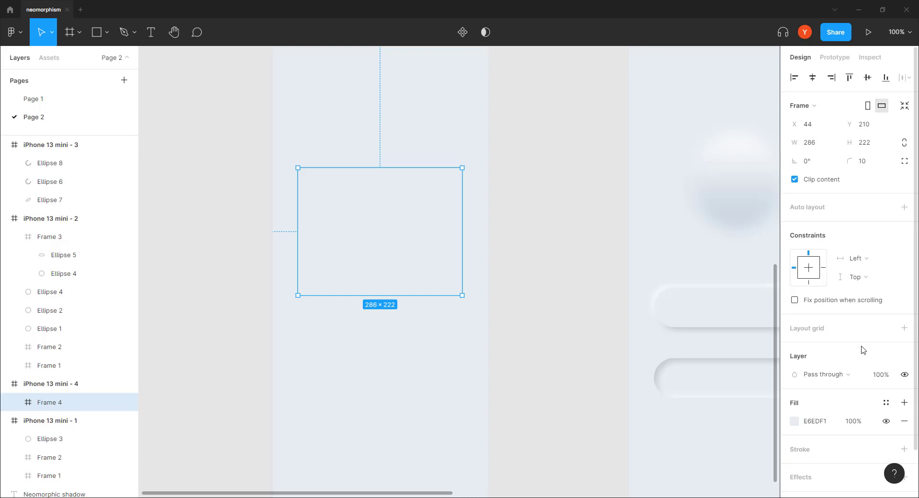
Step: Add a drop shadow to the card frame and set its blur to 20
scroll(861, 348, down, 1)
click(904, 425)
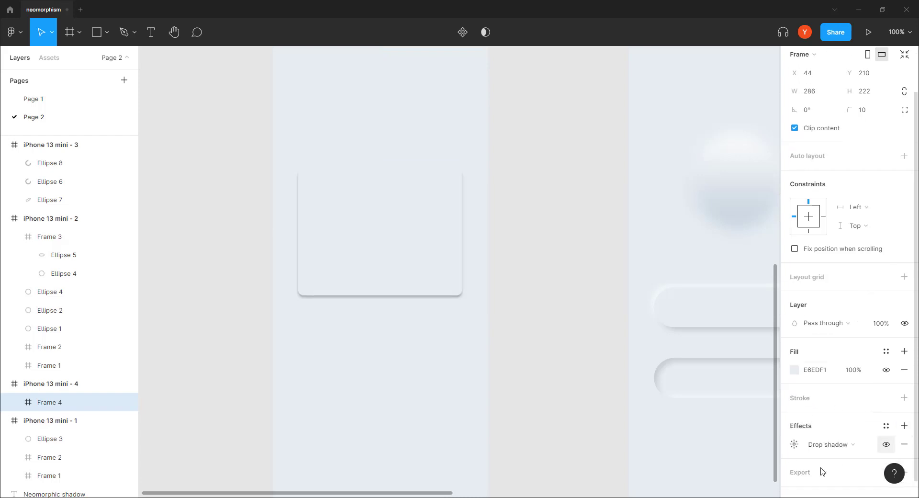
click(793, 444)
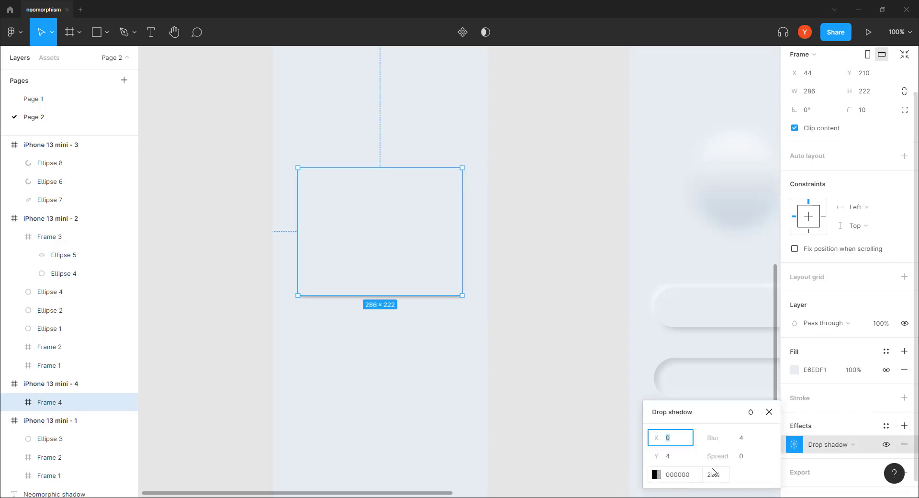
click(743, 439)
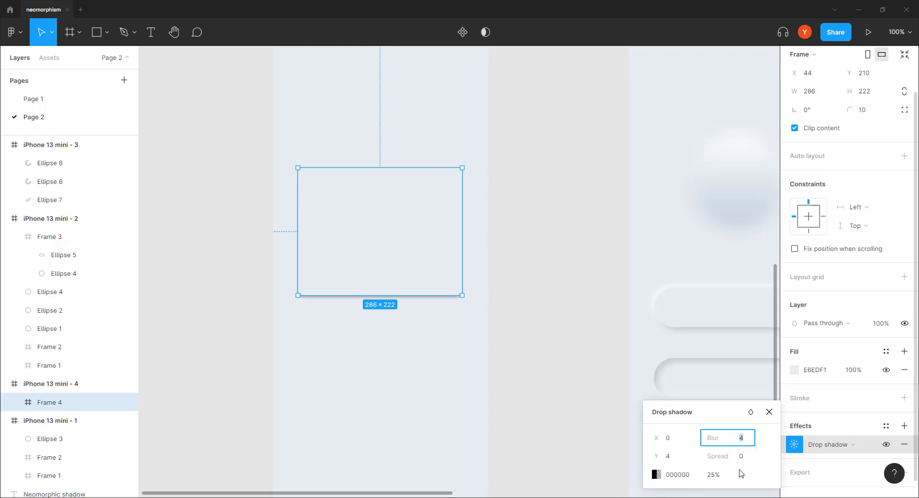
text(20)
key(Return)
Step: Set the card's drop shadow X offset to 6 and adjust its Y offset
click(676, 446)
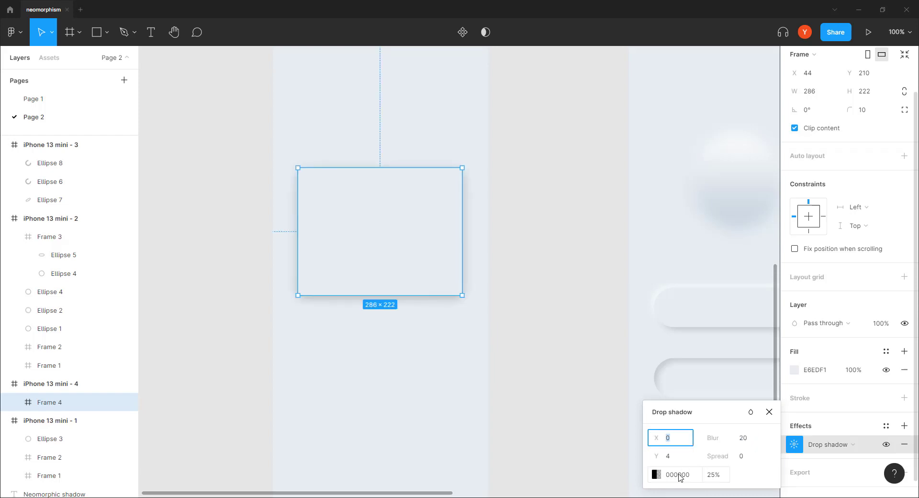
key(Return)
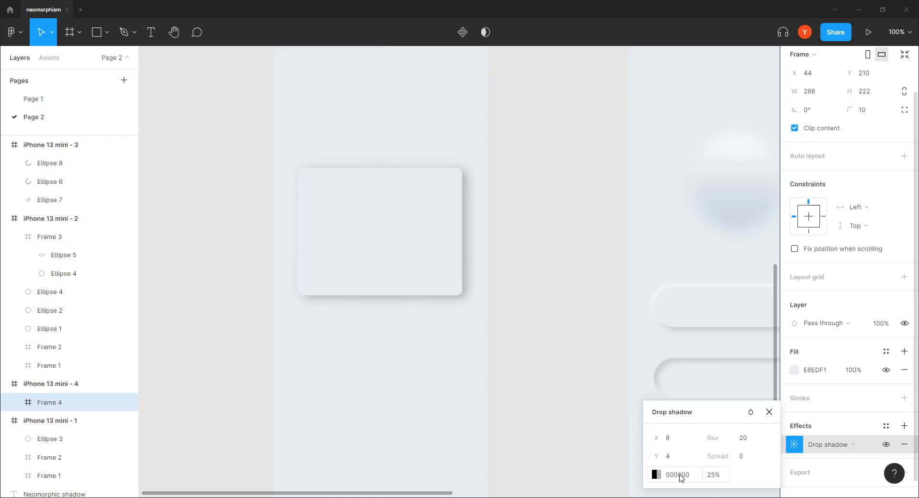
click(671, 438)
text(6)
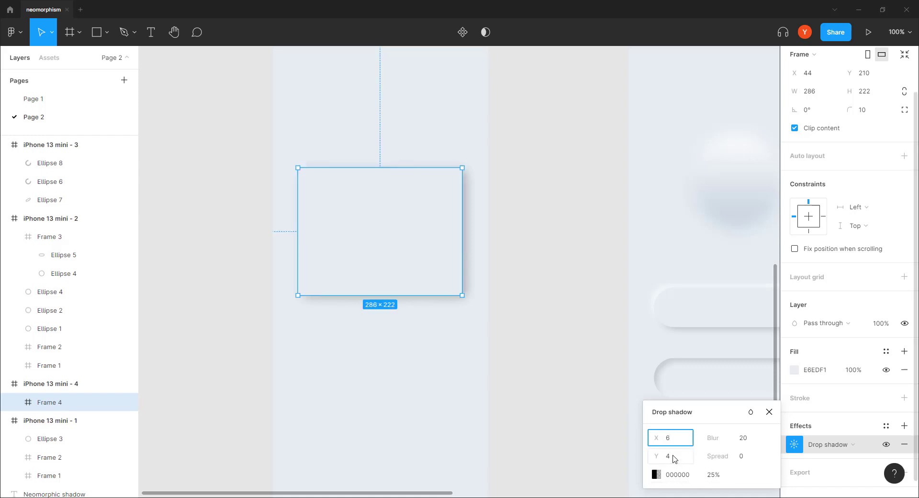
click(673, 456)
key(Return)
click(834, 423)
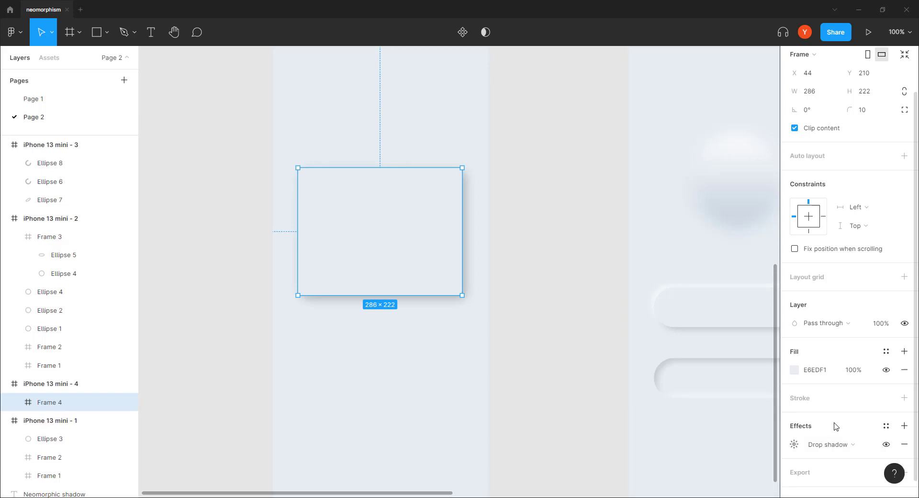
Step: Duplicate the drop shadow effect on the card frame
click(785, 449)
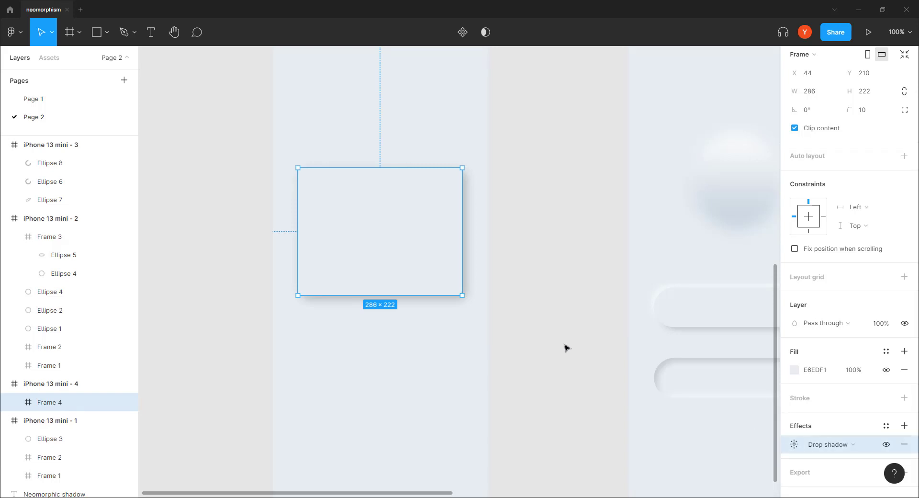
click(564, 345)
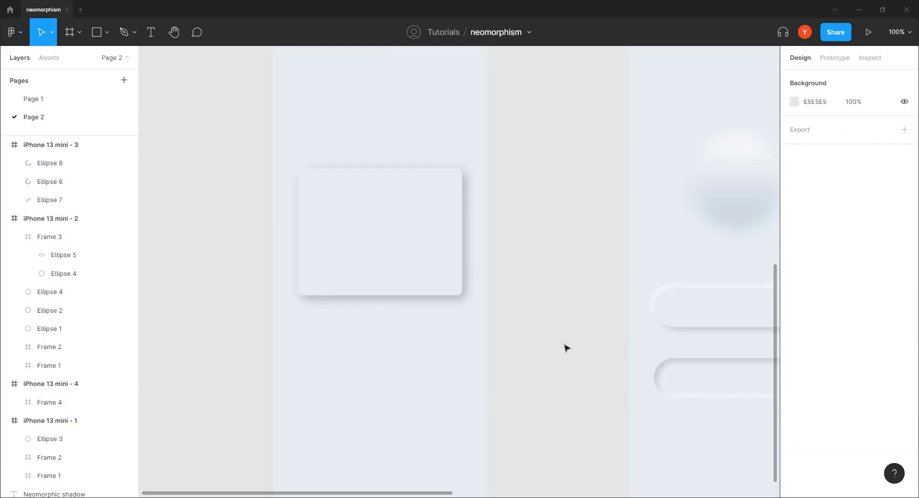
click(366, 252)
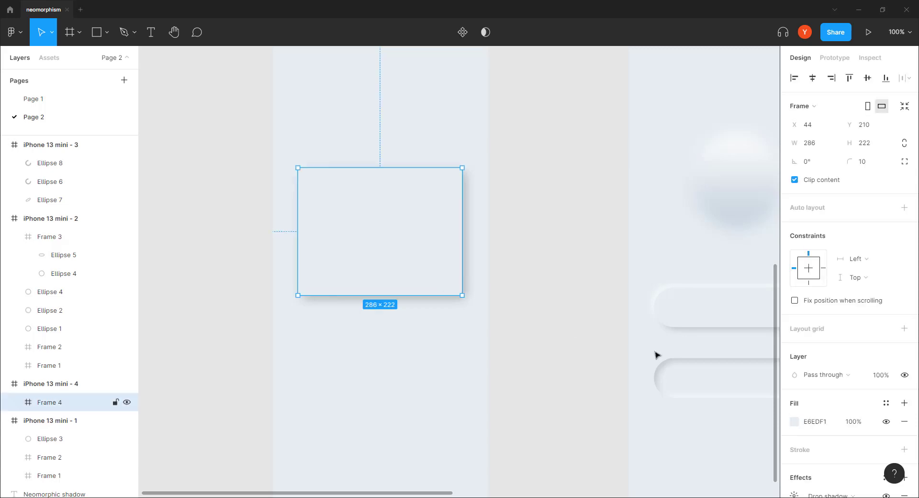
scroll(790, 387, down, 3)
click(785, 429)
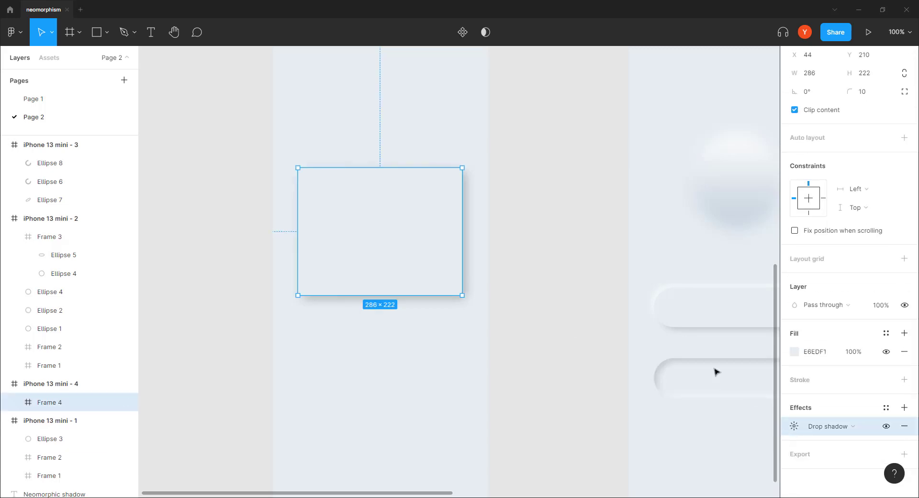
key(ctrl+v)
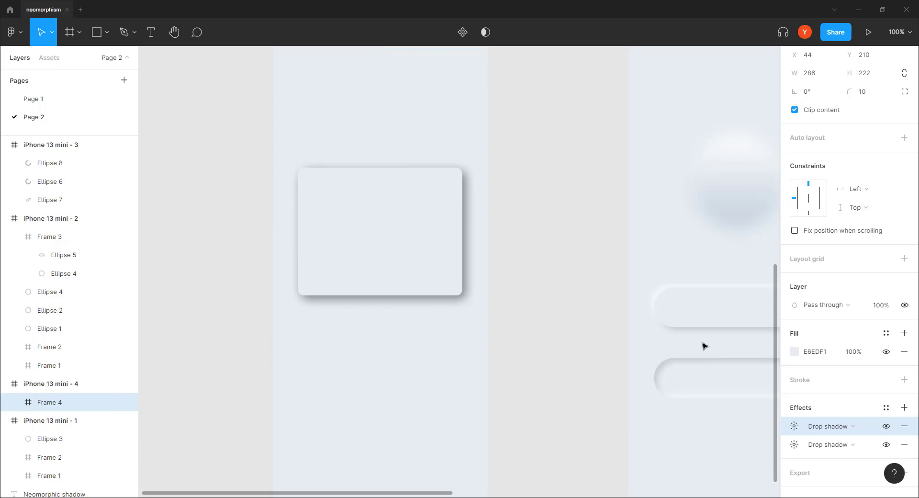
Step: Set the duplicated drop shadow's X and Y offsets to -6
click(796, 427)
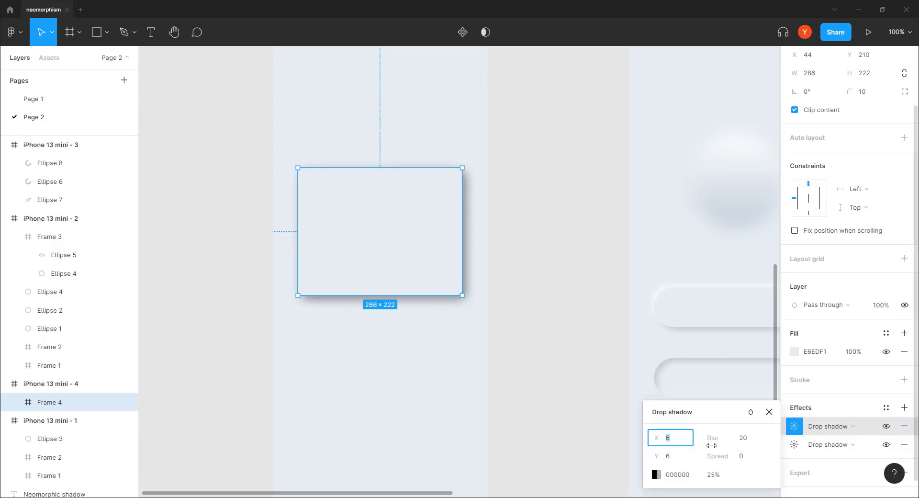
text(-6)
click(675, 457)
text(-)
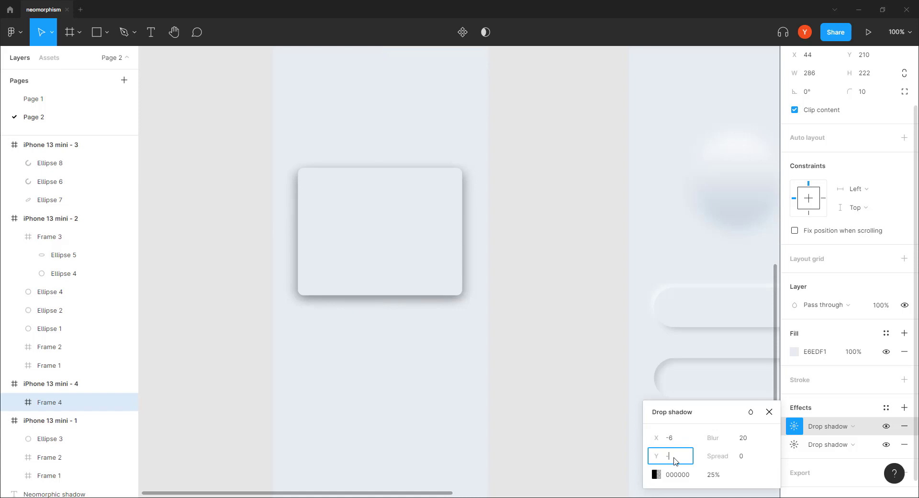
text(6)
key(Return)
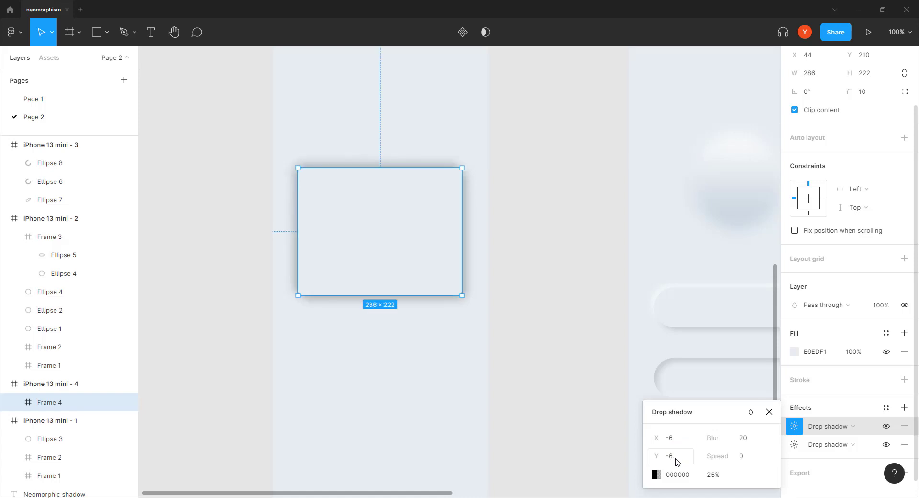
Step: Change the duplicated drop shadow's color to white FFFFFF and set its opacity to 50%
click(654, 470)
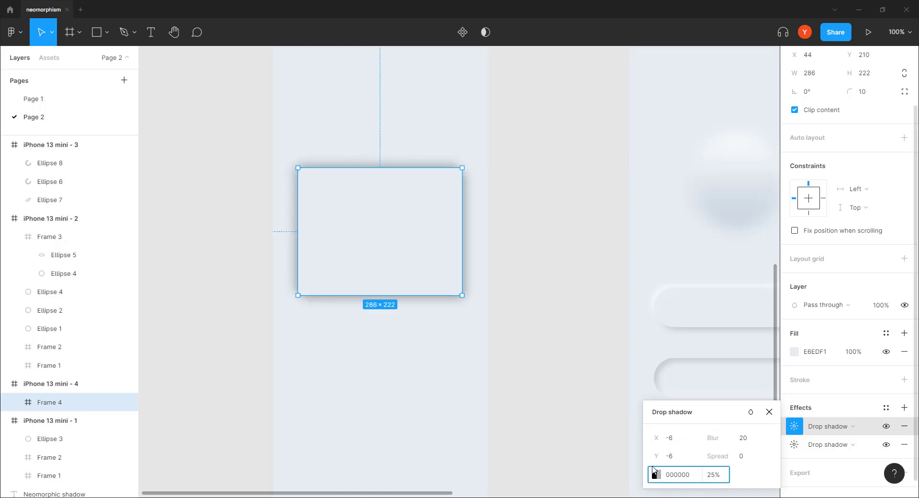
drag(564, 320, 438, 184)
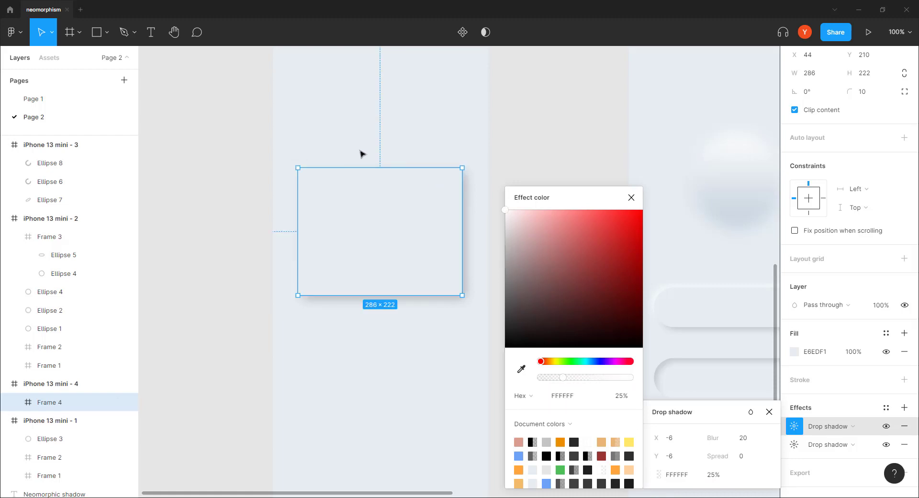
click(717, 476)
text(50)
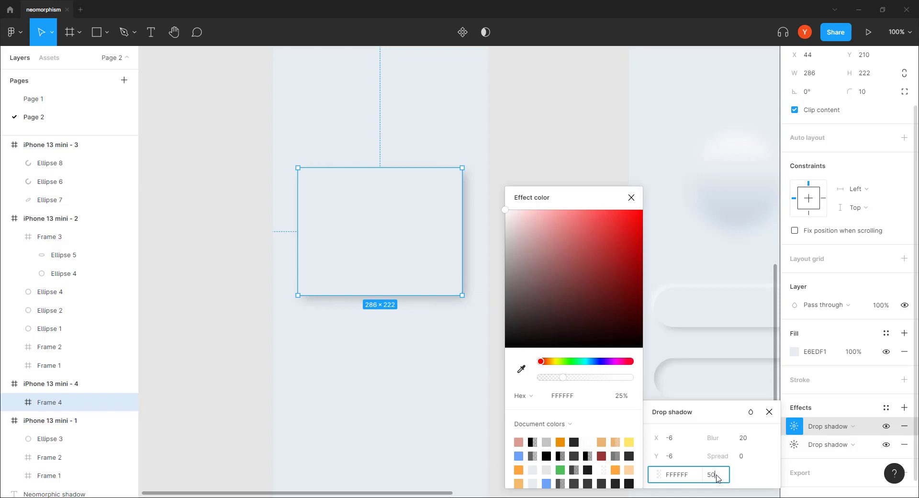
key(Return)
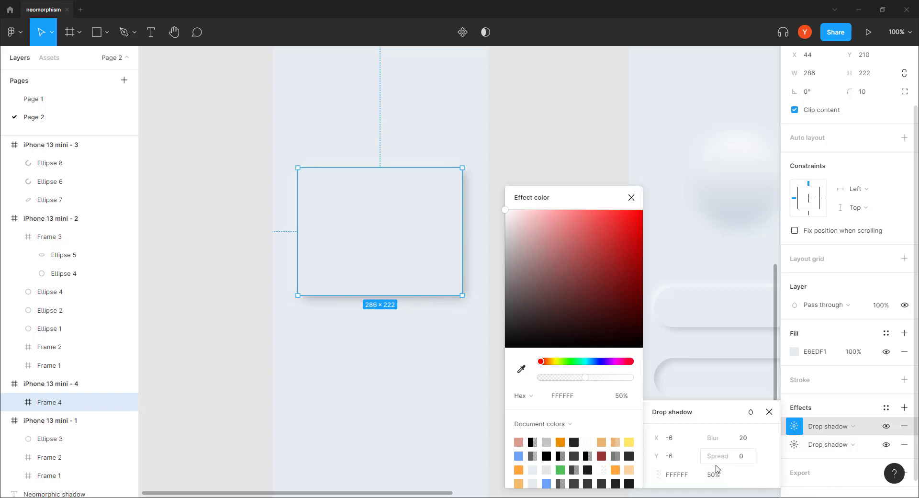
Step: Raise the white drop shadow's opacity to 80% and close its color settings
click(713, 474)
text(80)
key(Return)
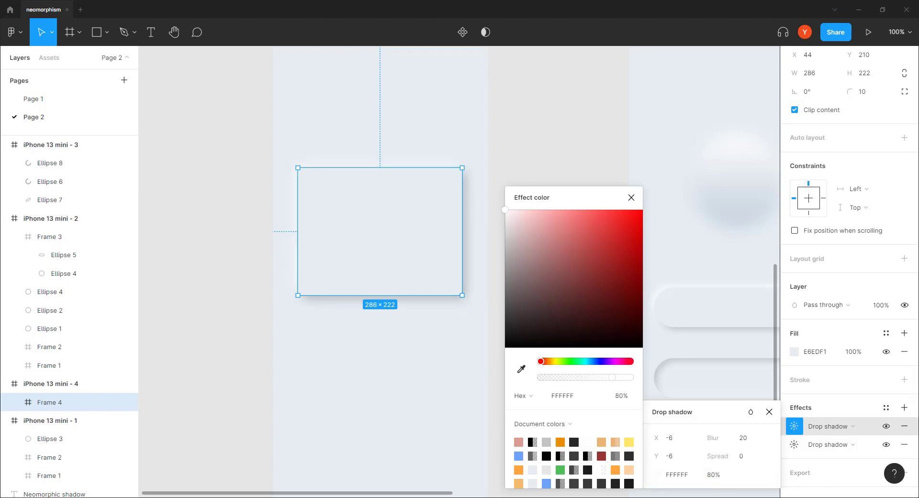
click(631, 197)
click(593, 175)
drag(218, 138, 279, 206)
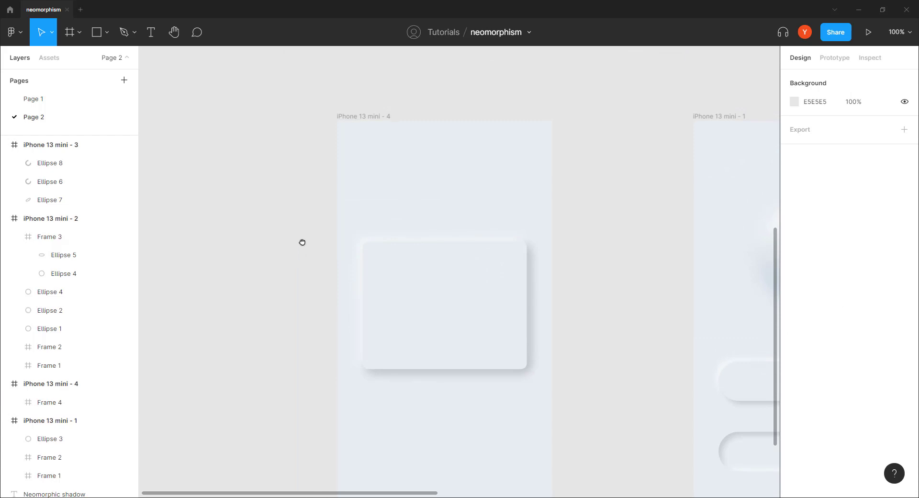
drag(302, 242, 329, 241)
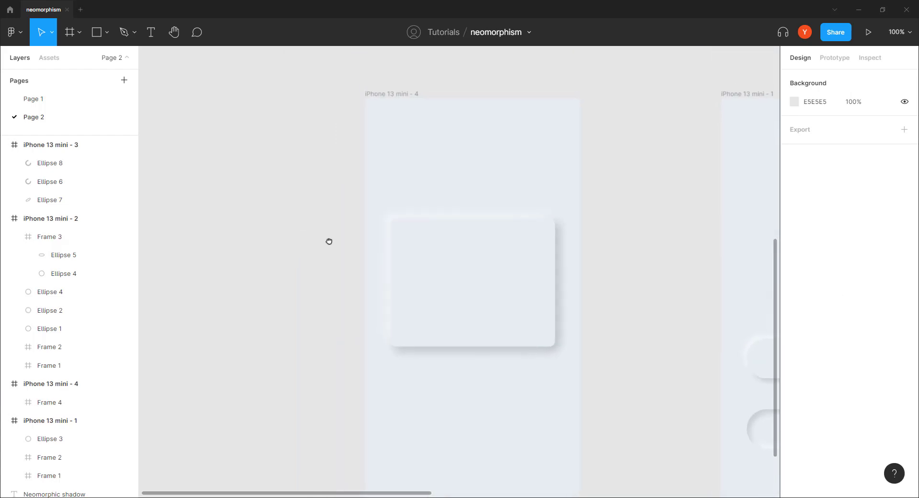
Step: Try a duplicate of the card shrunk to about 215 × 163 inside the original, and delete it
click(438, 292)
key(ctrl+d)
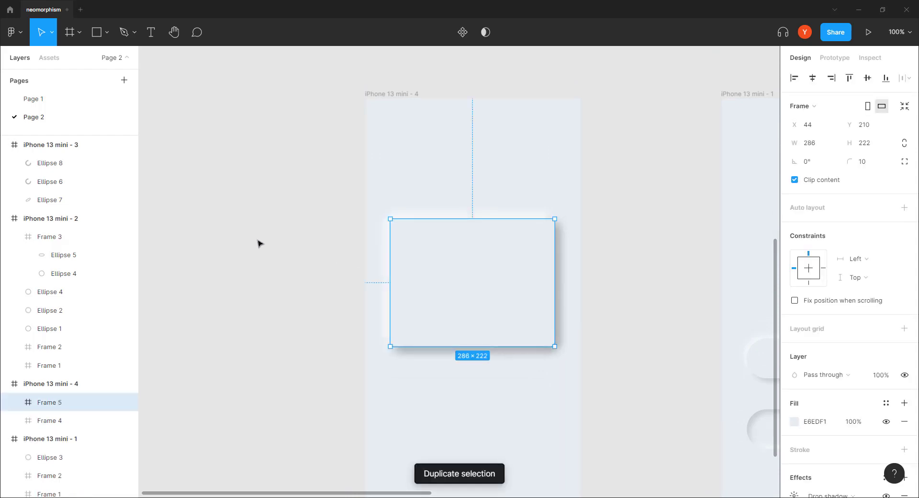
drag(454, 218, 454, 236)
drag(389, 283, 408, 283)
drag(447, 349, 447, 330)
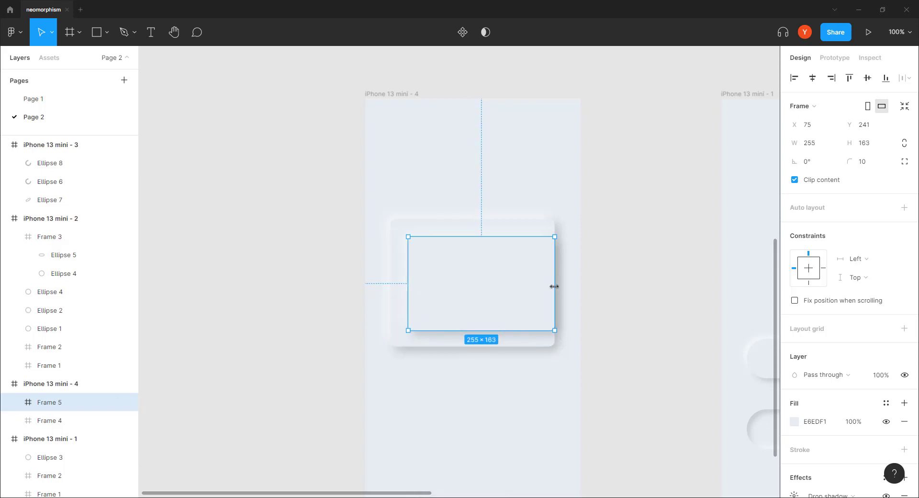
drag(553, 286, 531, 286)
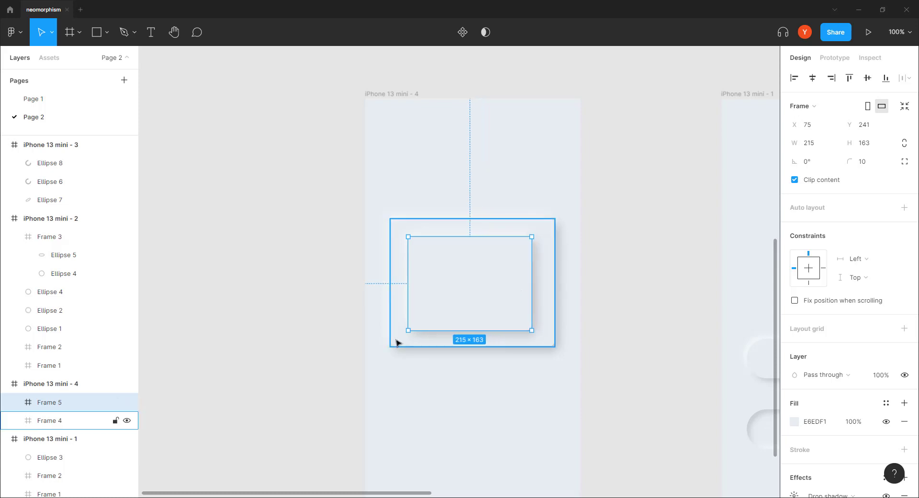
key(Delete)
Step: Duplicate the card's white drop shadow and change the copy to an inner shadow
click(525, 326)
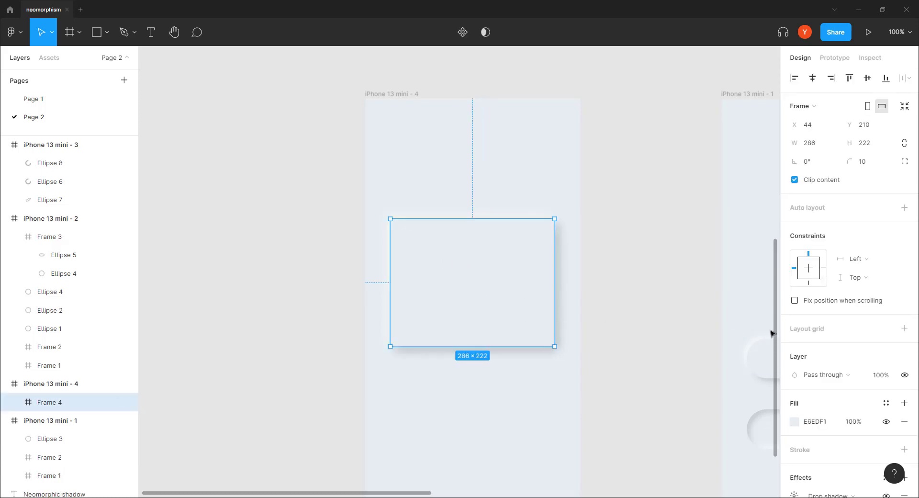
scroll(832, 331, down, 4)
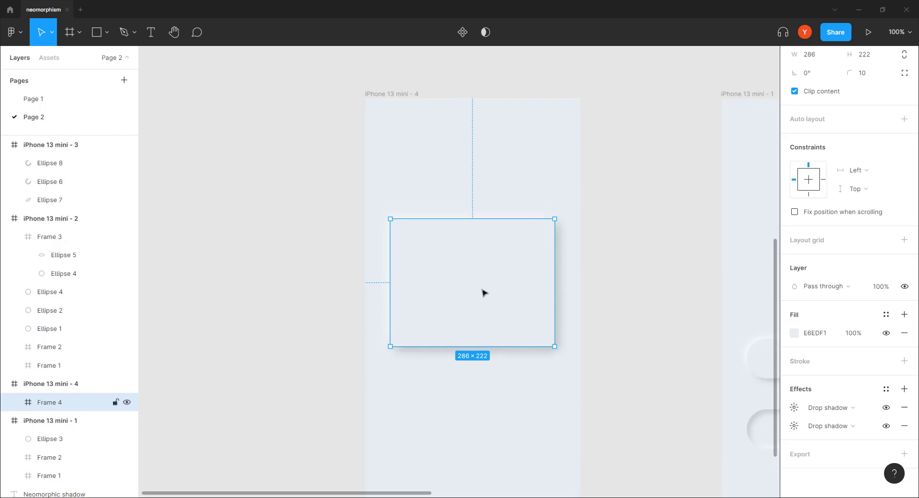
click(463, 445)
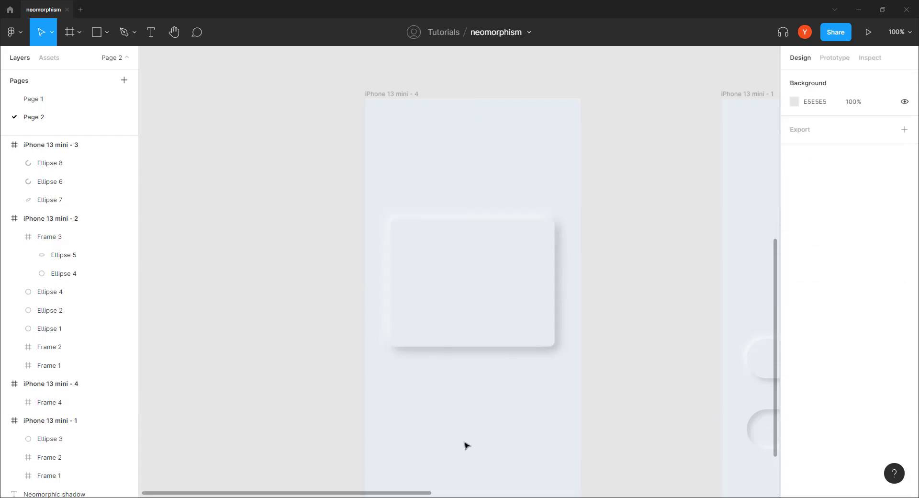
click(477, 322)
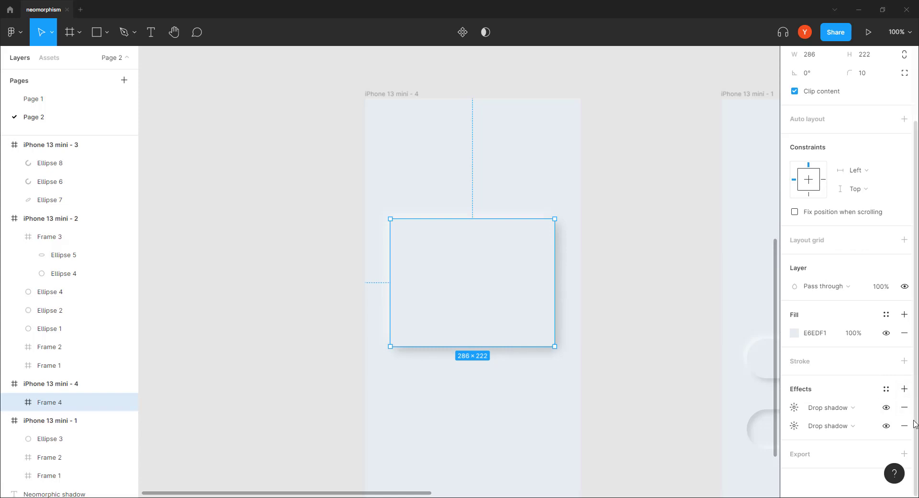
click(785, 410)
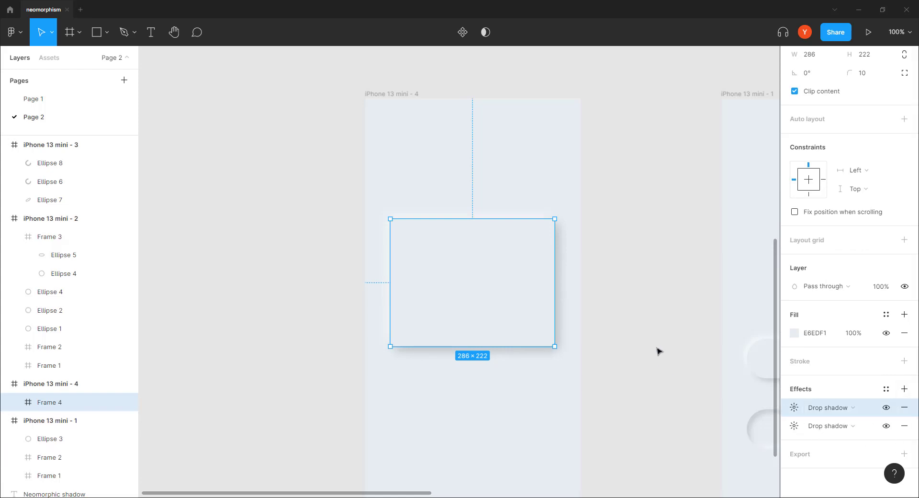
key(ctrl+d)
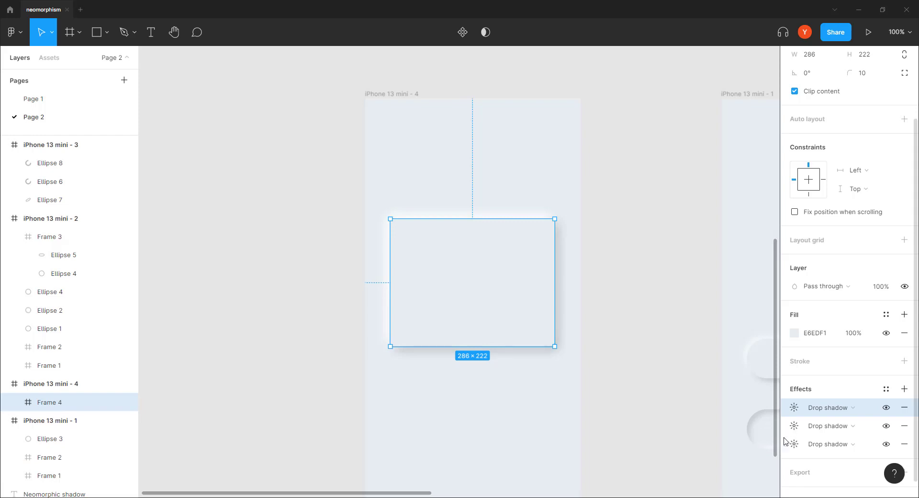
click(831, 408)
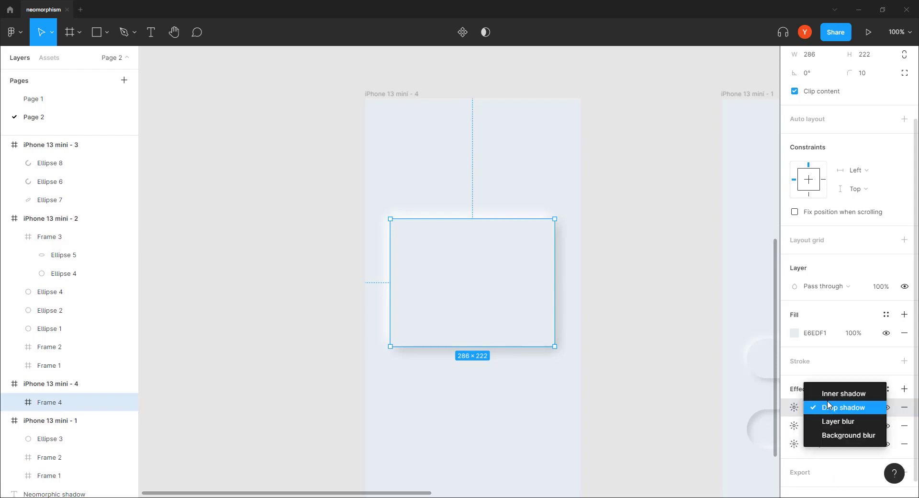
click(833, 393)
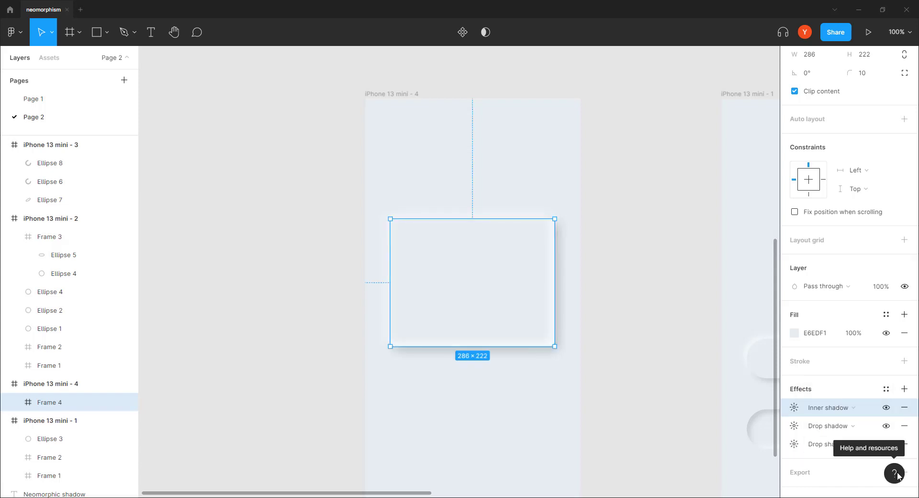
Step: Duplicate the card's dark drop shadow and change the copy to an inner shadow
click(783, 444)
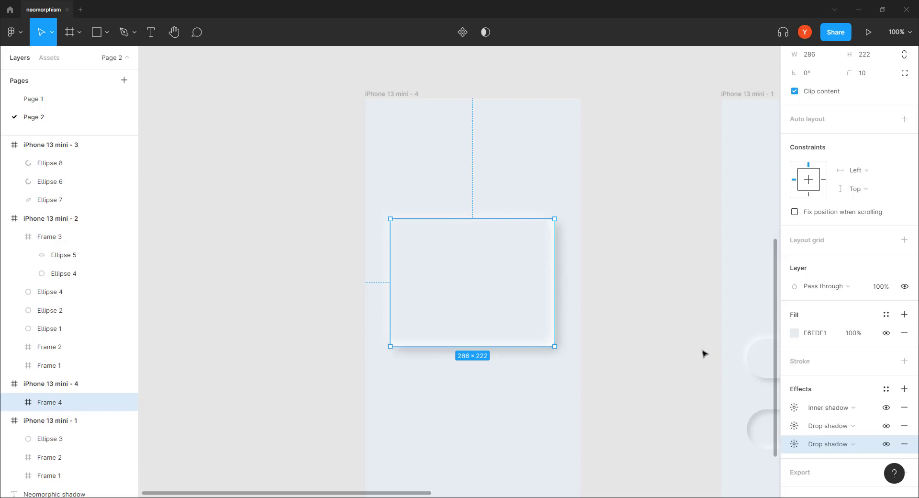
key(ctrl+v)
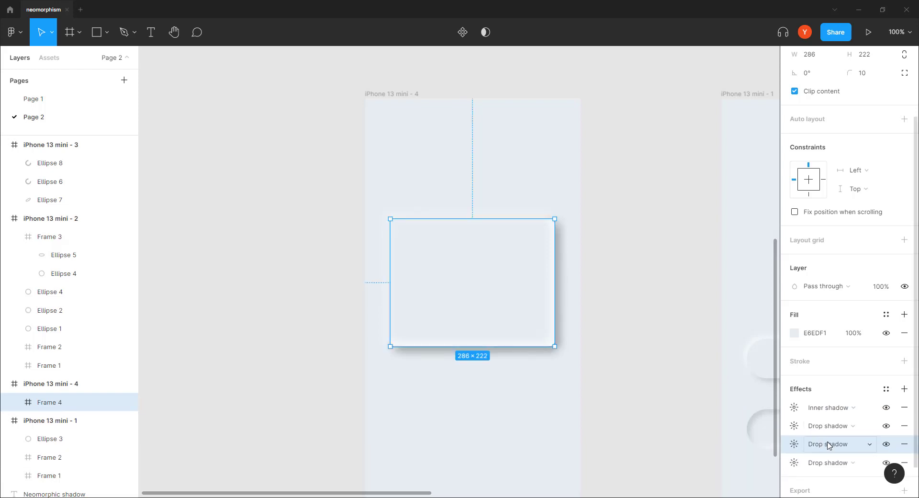
click(827, 444)
click(827, 430)
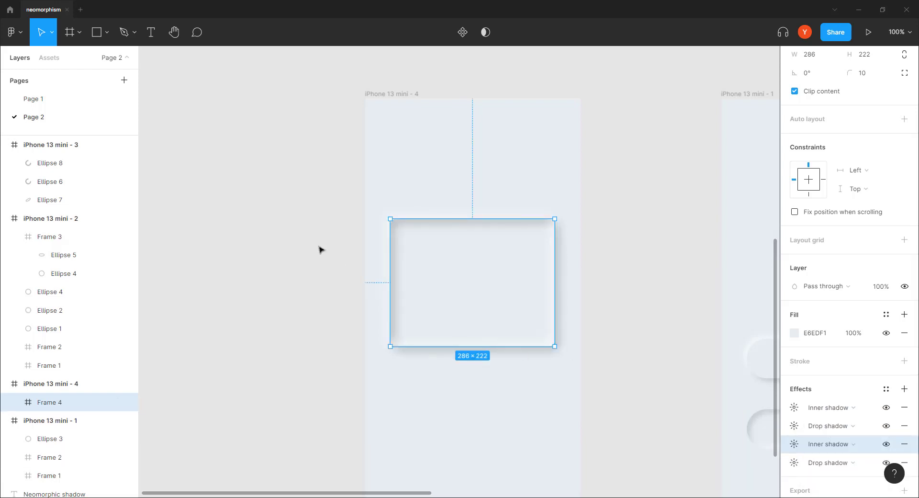
click(277, 206)
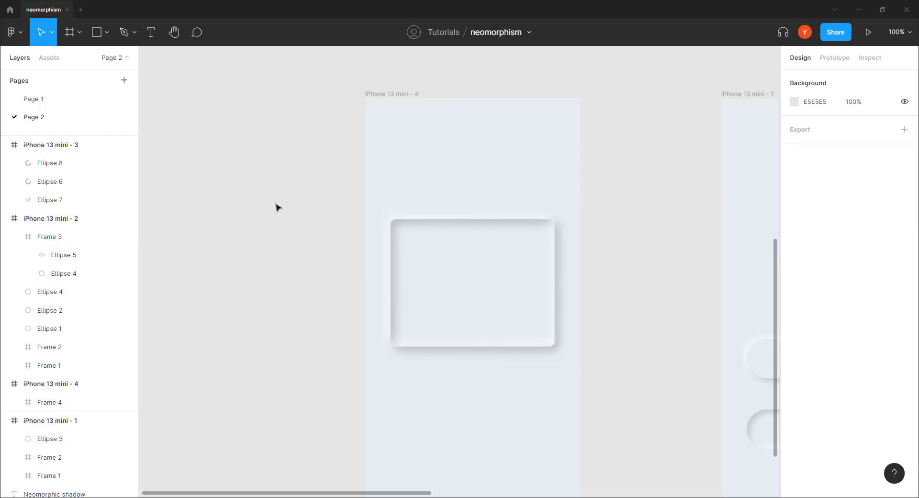
Step: Review the offset, blur, color and opacity settings of the card's white and dark inner shadows
click(452, 310)
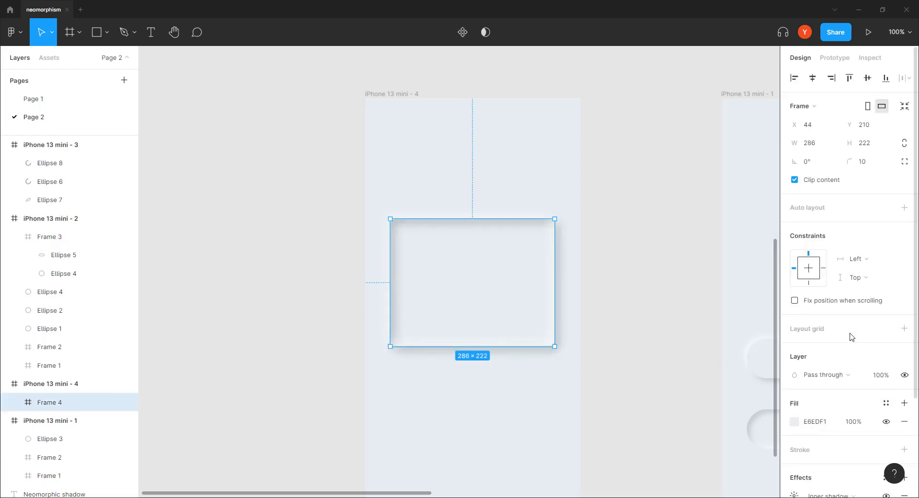
scroll(851, 337, down, 3)
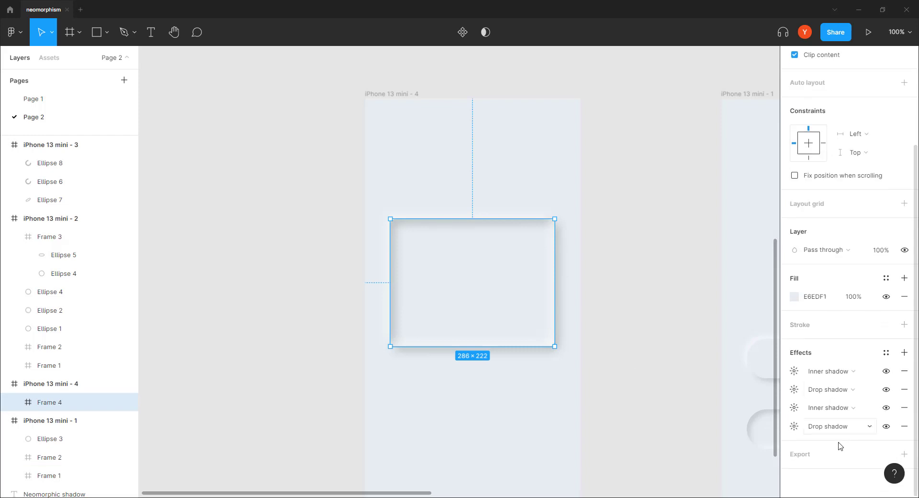
click(794, 371)
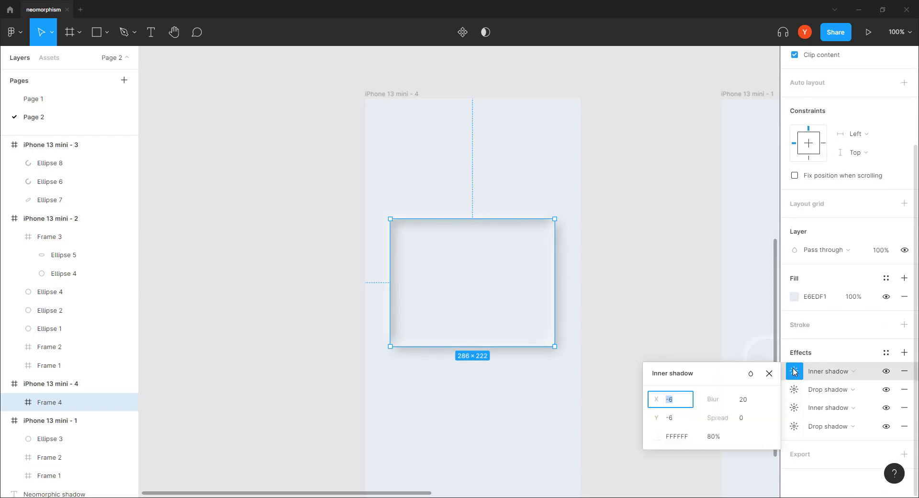
click(712, 436)
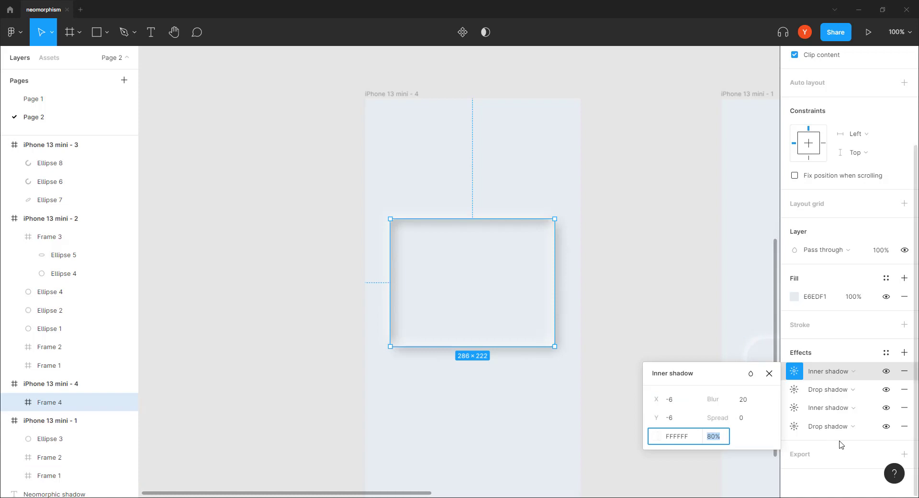
click(793, 408)
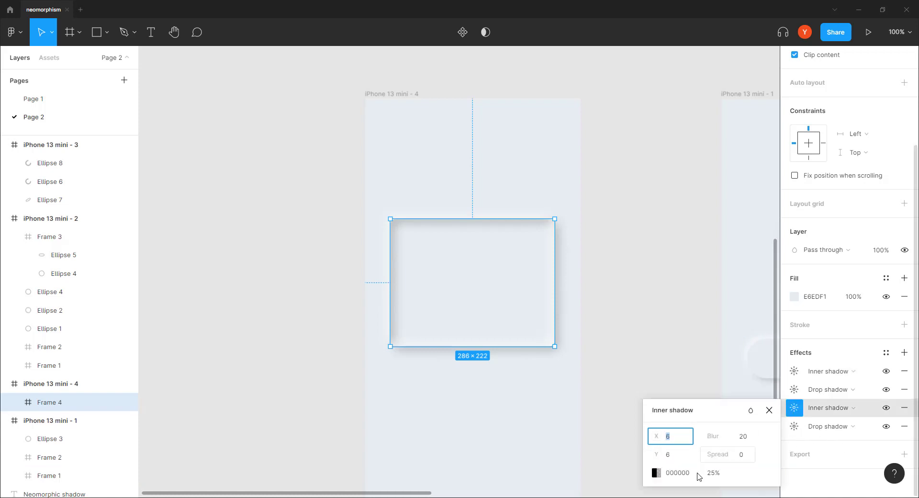
Step: Lower the opacity of the card's dark inner shadow to 20%, and reduce it slightly further
click(718, 473)
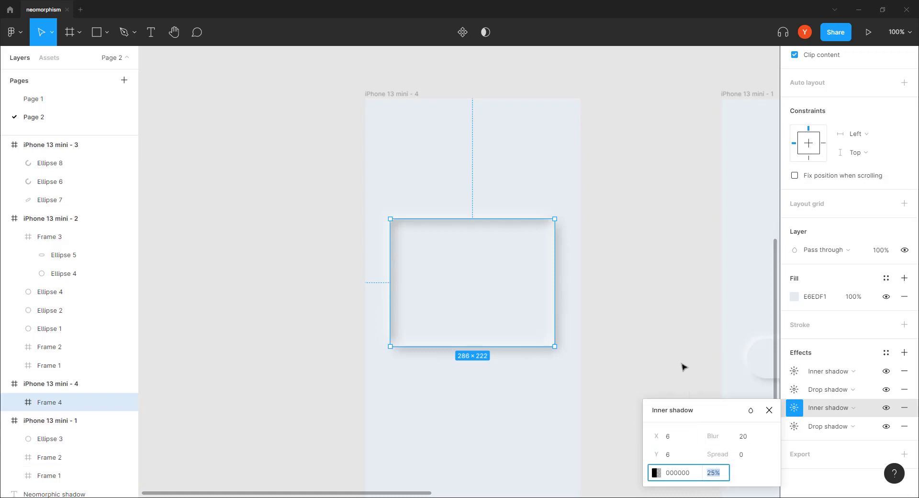
text(20)
key(Return)
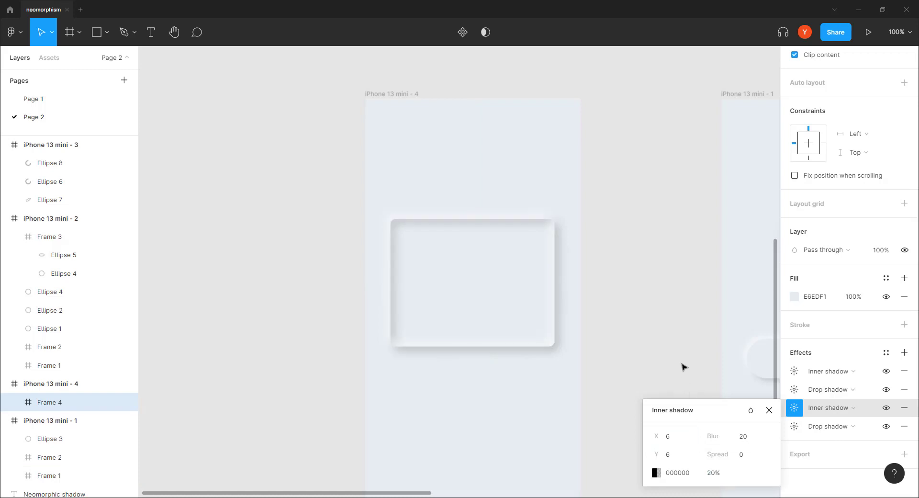
click(713, 474)
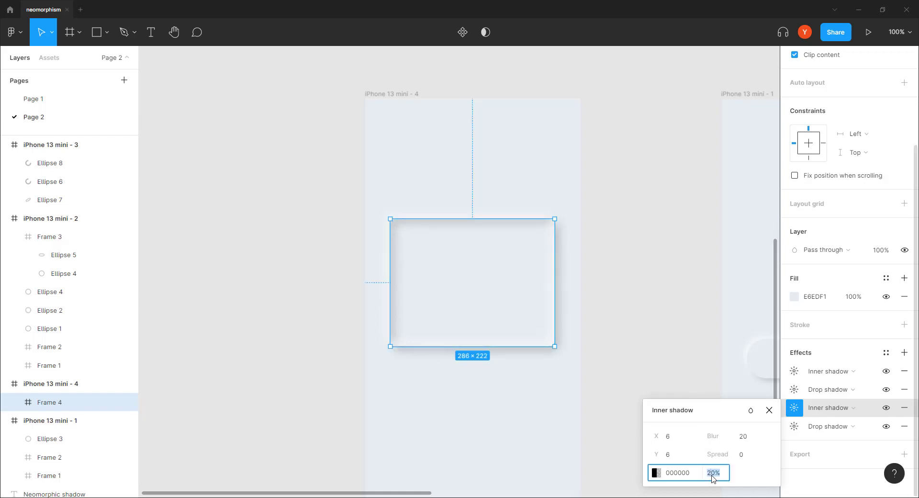
key(Return)
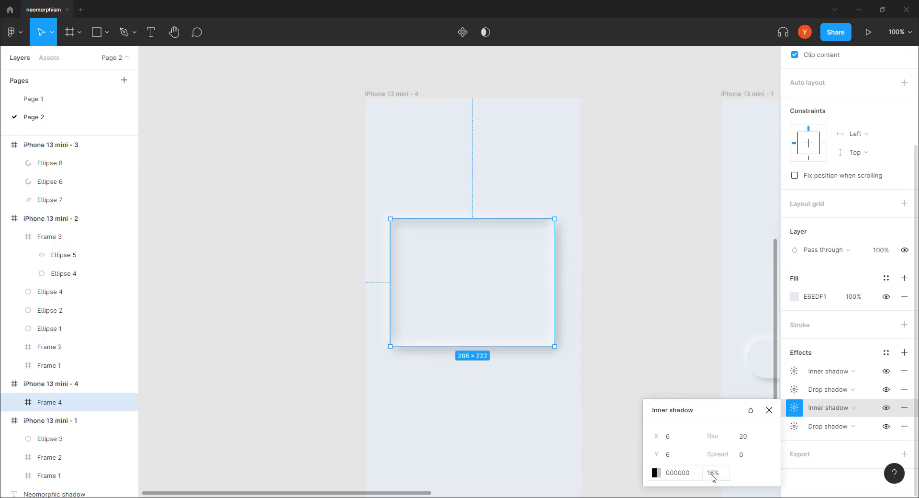
click(602, 214)
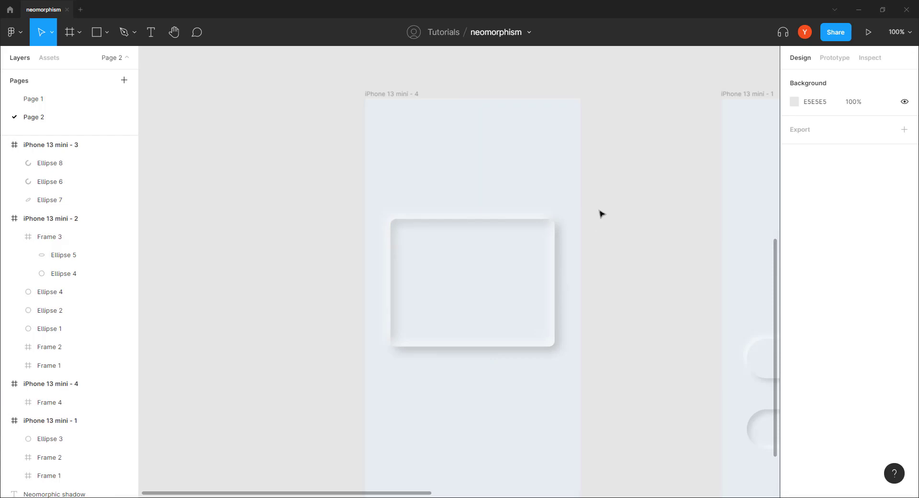
Step: Change the card's solid fill color to the neutral grey DEDEDE
click(511, 261)
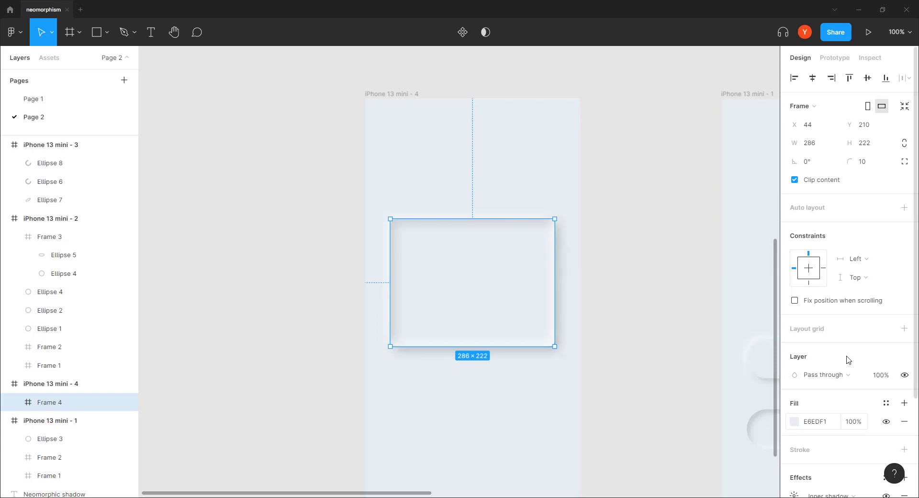
scroll(832, 354, down, 3)
click(794, 296)
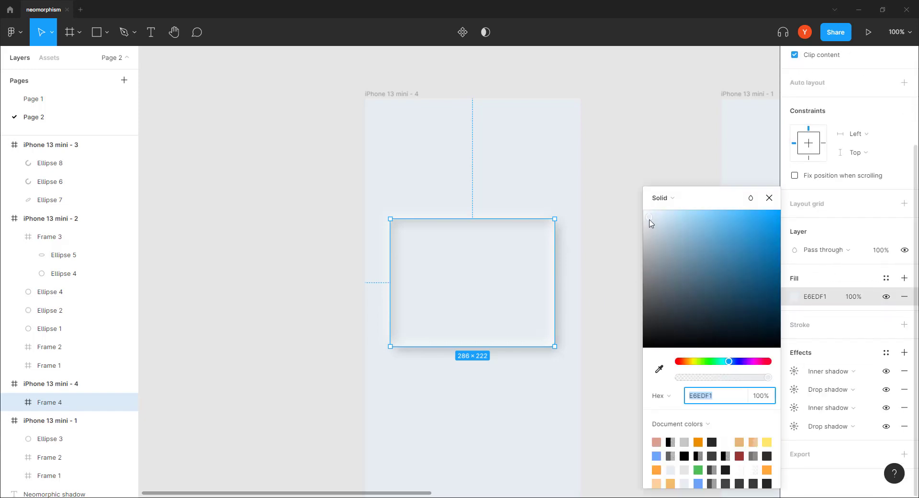
drag(651, 221, 593, 234)
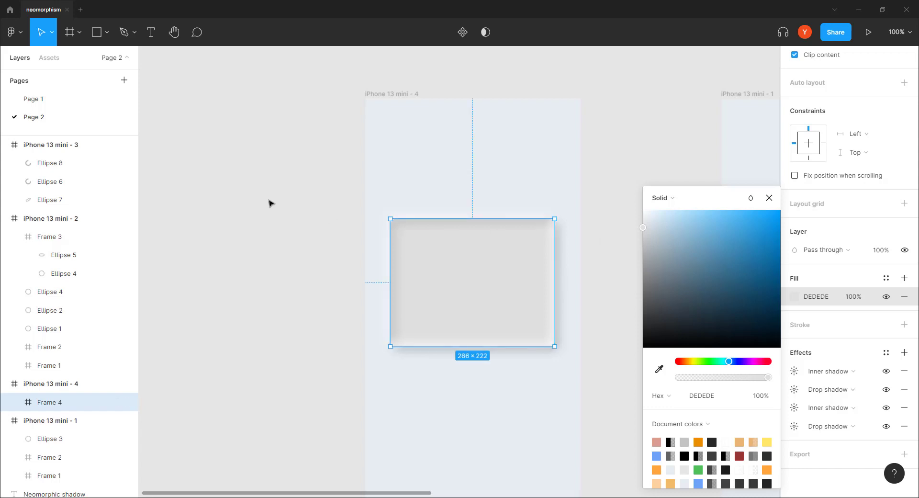
click(270, 203)
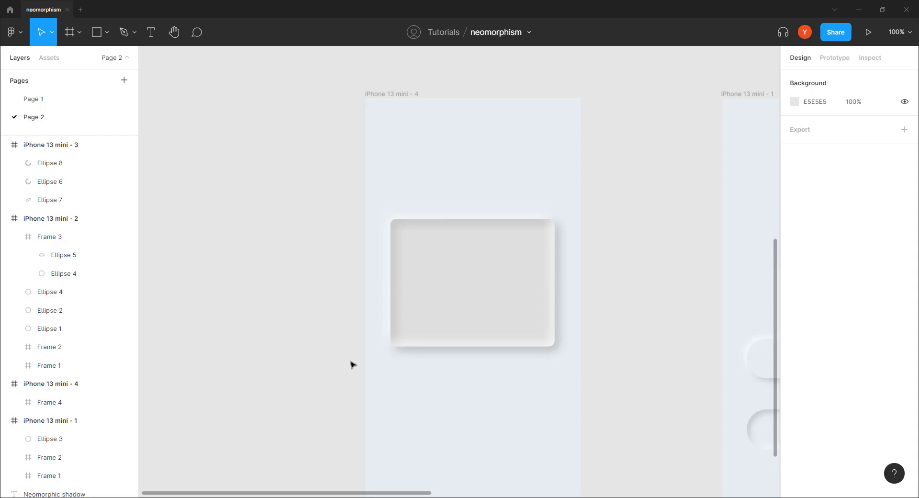
drag(353, 365, 296, 148)
drag(293, 178, 286, 204)
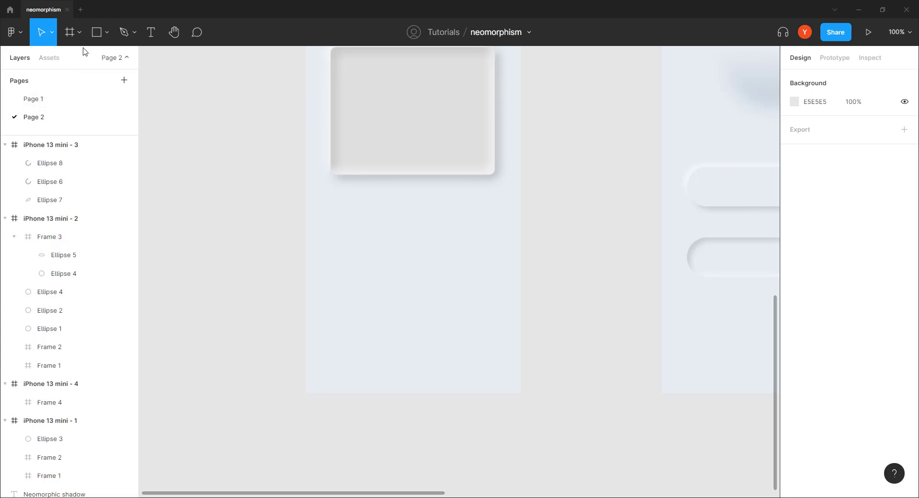
click(101, 34)
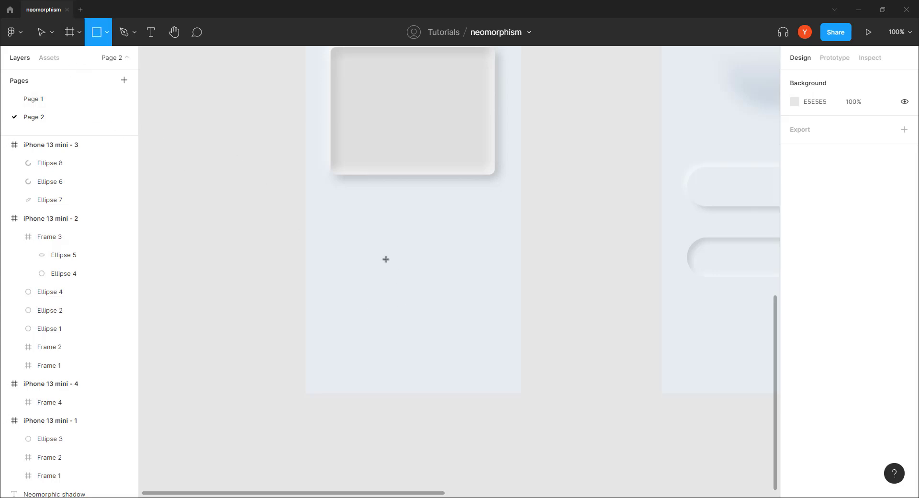
drag(374, 240, 357, 339)
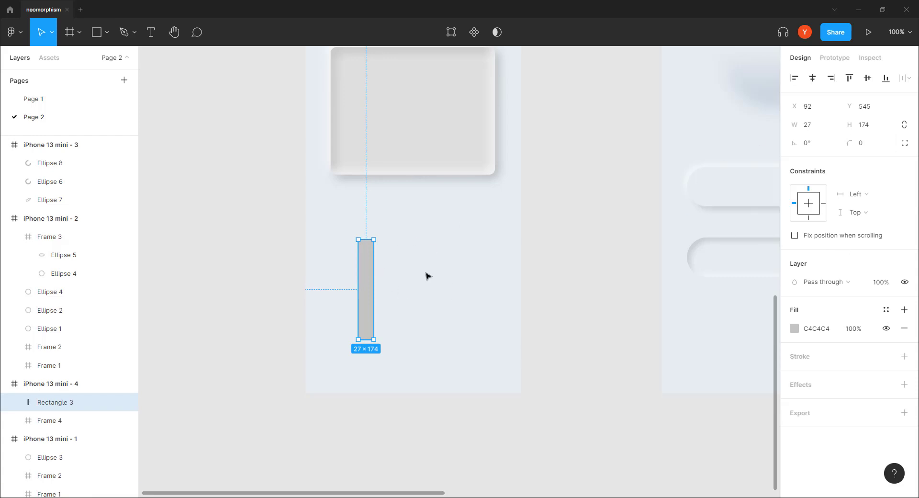
key(Delete)
Step: Draw a tall frame about 193 high below the card, and set its width to 20 and corner radius to 10
click(70, 32)
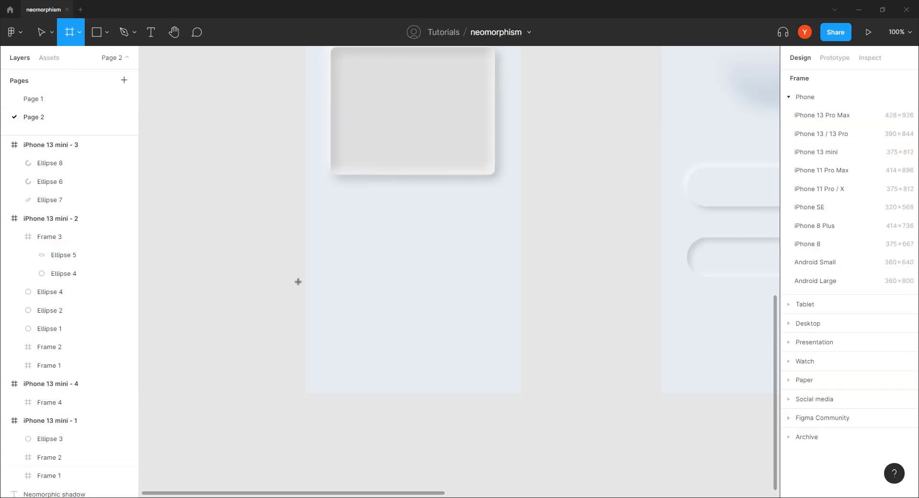
mouse_move(369, 244)
mouse_down()
mouse_move(341, 383)
mouse_move(343, 355)
mouse_up()
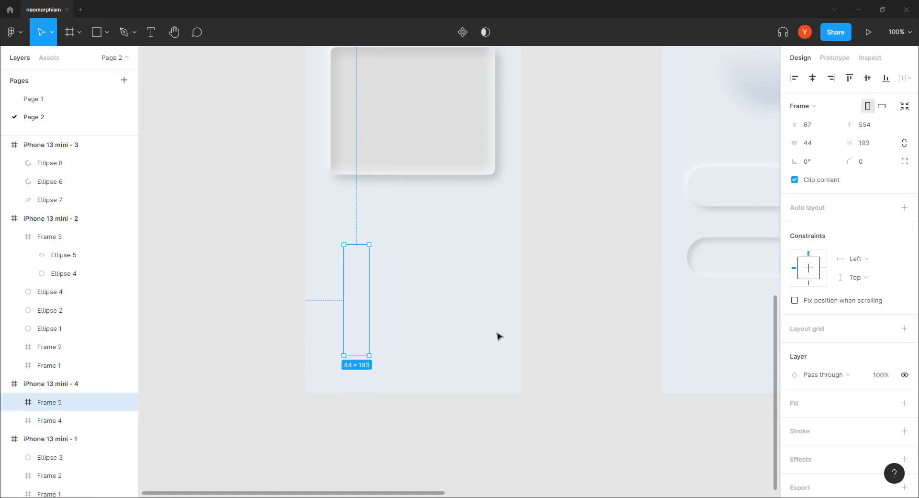
click(814, 146)
text(20)
key(Return)
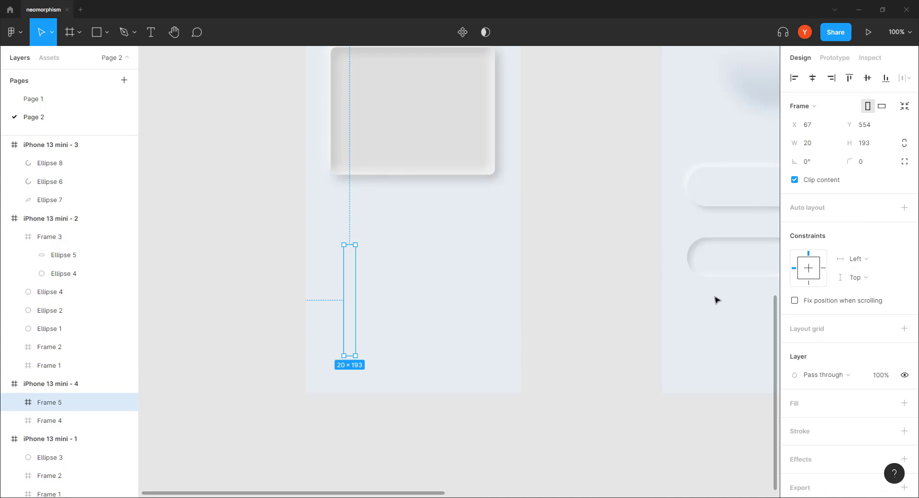
click(867, 166)
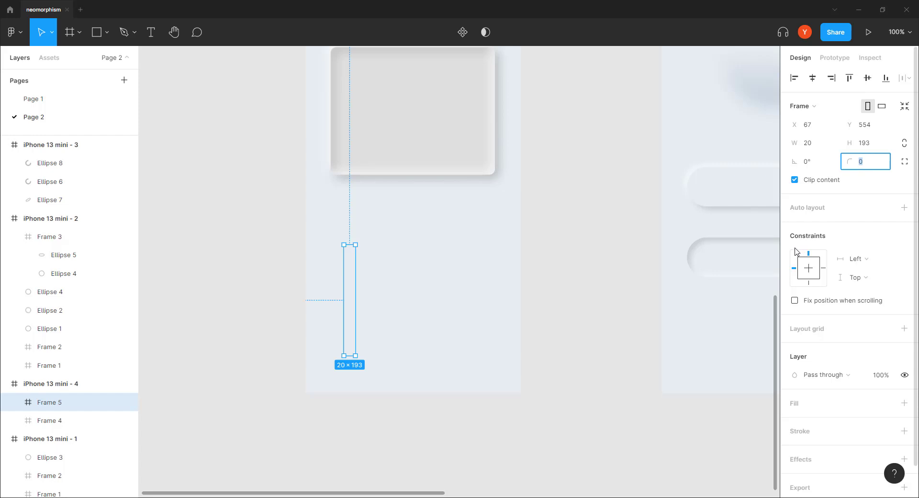
text(10)
key(Return)
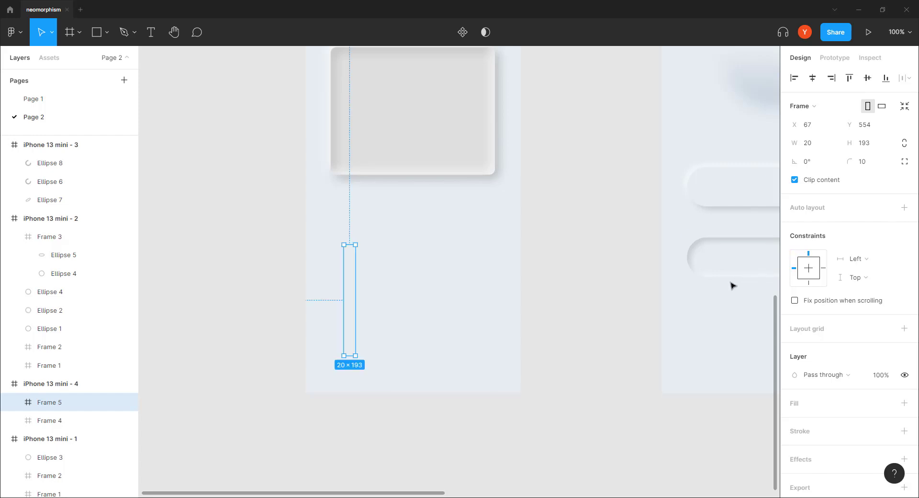
Step: Add a drop shadow and a white FFFFFF fill to the narrow vertical frame
scroll(842, 370, down, 1)
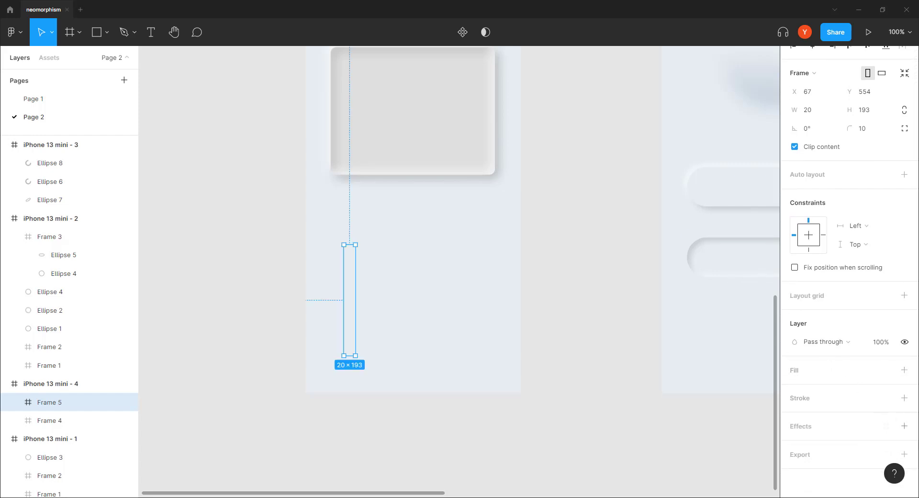
click(904, 425)
click(802, 446)
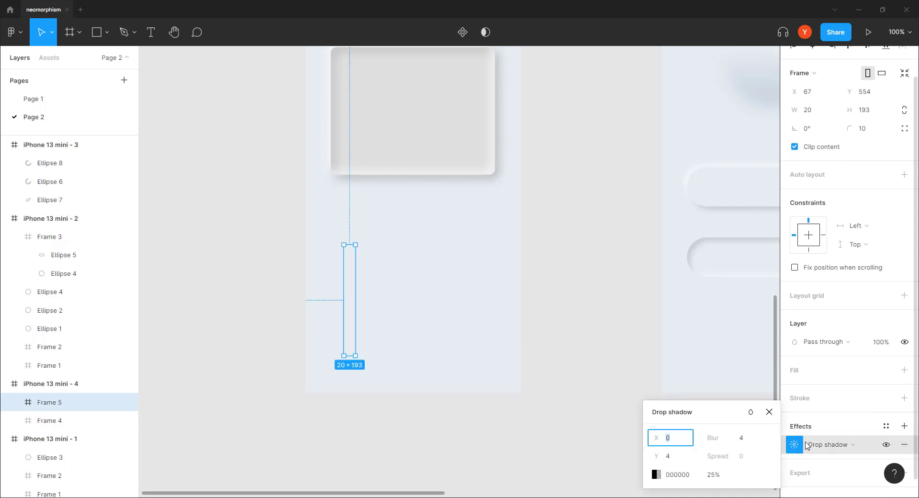
click(903, 369)
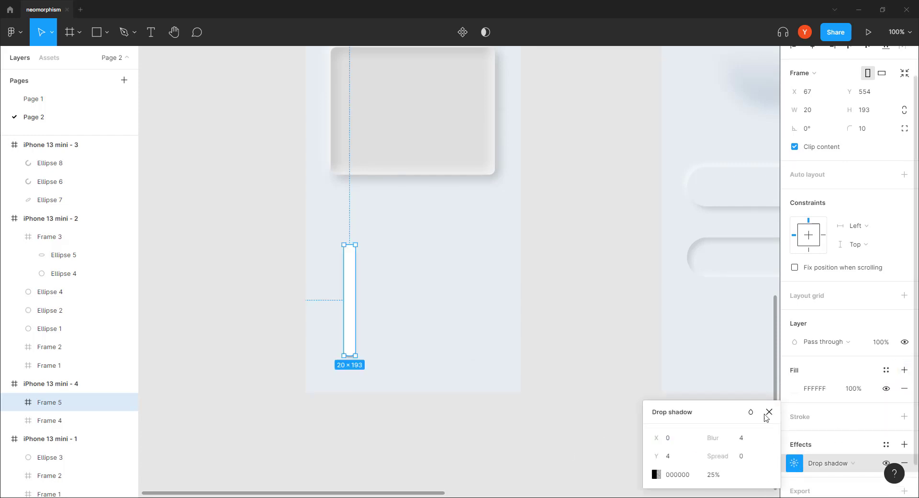
click(428, 287)
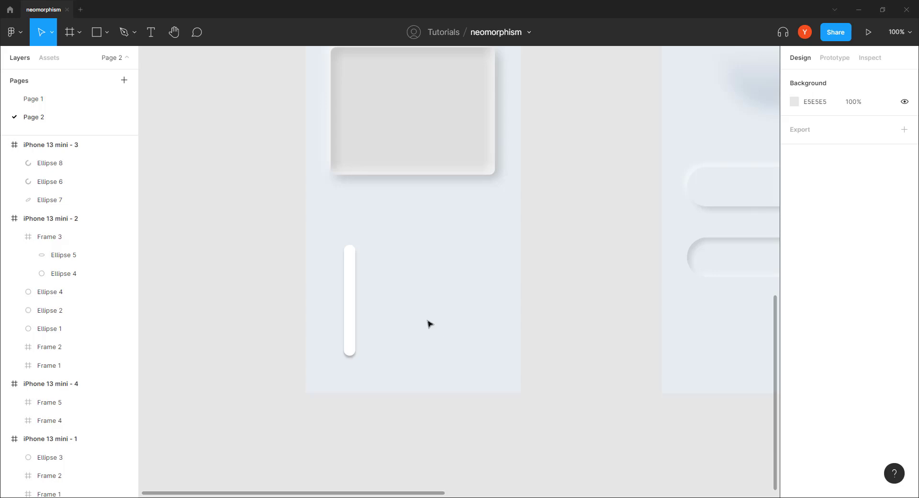
Step: Sample the phone frame's light background color with the eyedropper
key(i)
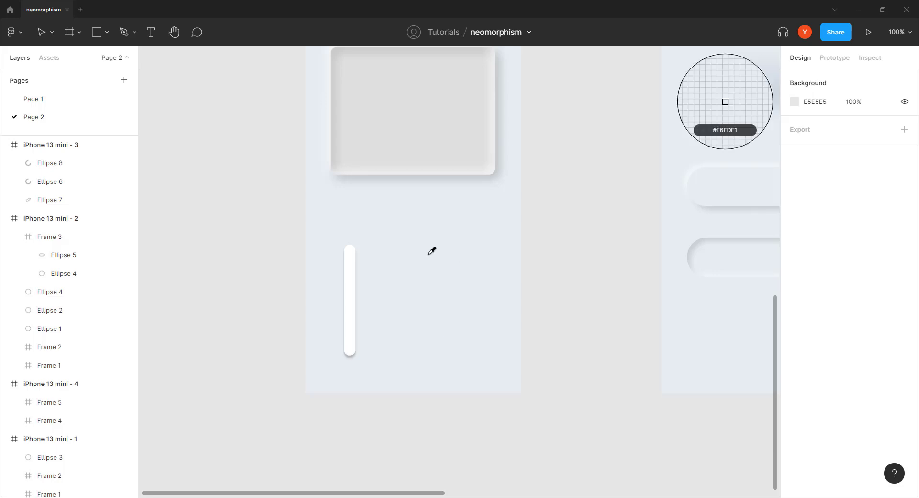
Step: Fill the slim vertical bar with the background colour E6EDF1 sampled from its artboard
key(Escape)
click(350, 301)
key(i)
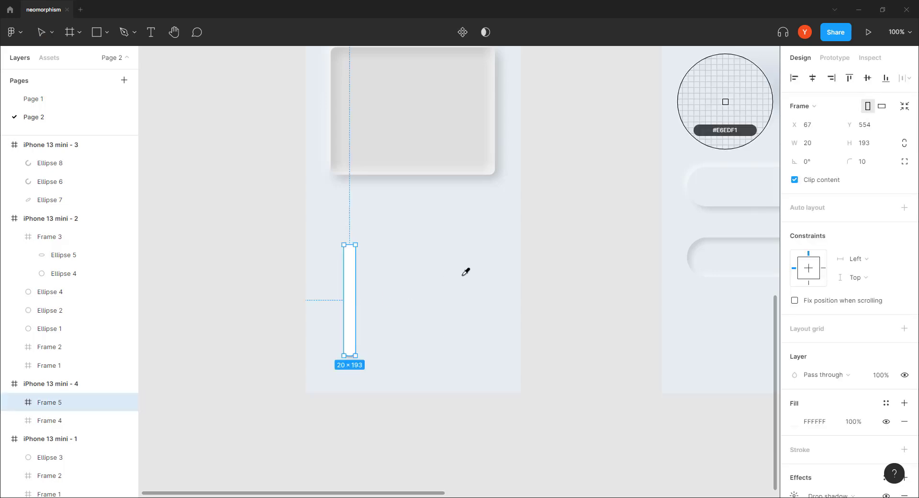
click(466, 272)
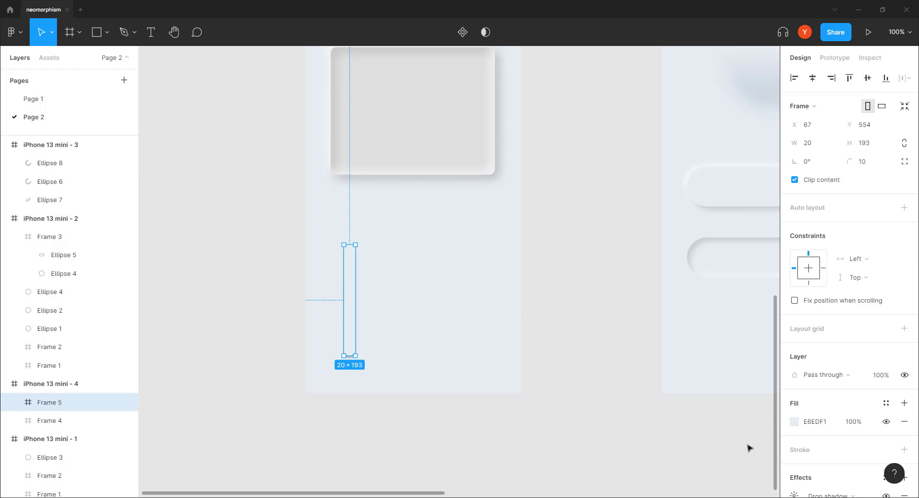
Step: Set the vertical bar's drop shadow to X 4, Y 4 and blur 8
scroll(829, 387, down, 2)
click(794, 426)
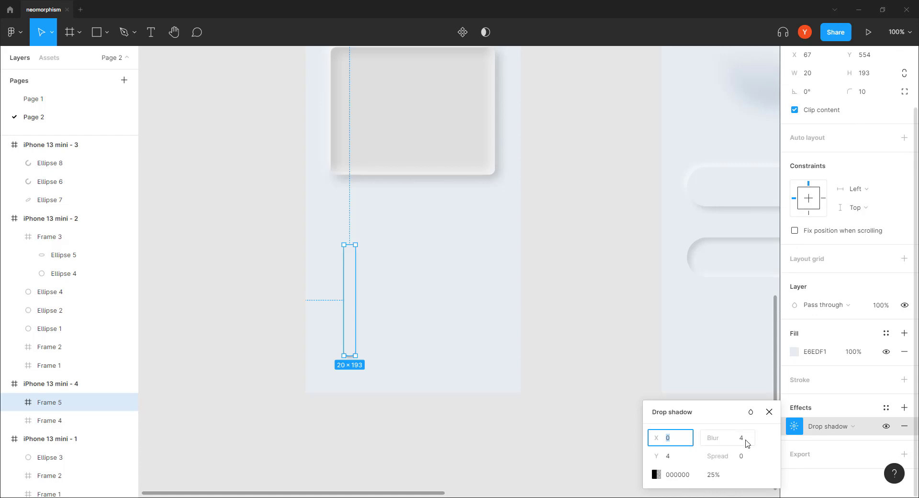
click(746, 443)
text(10)
click(676, 461)
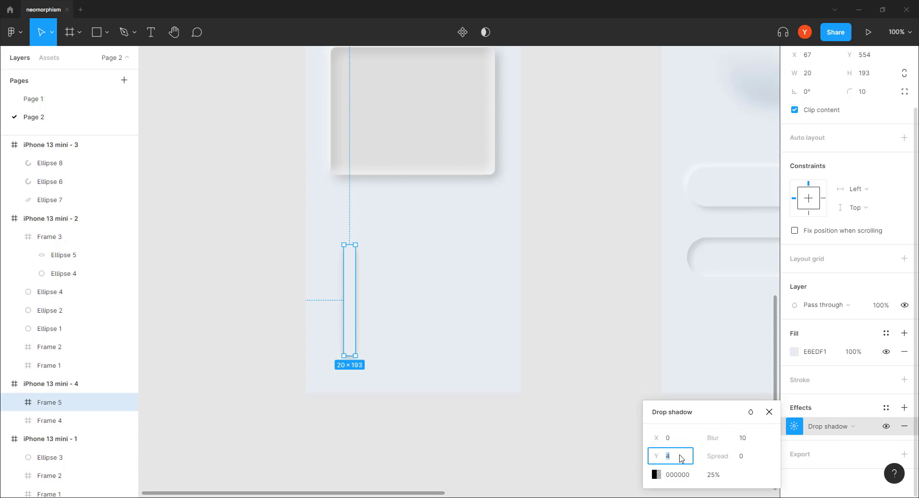
click(667, 439)
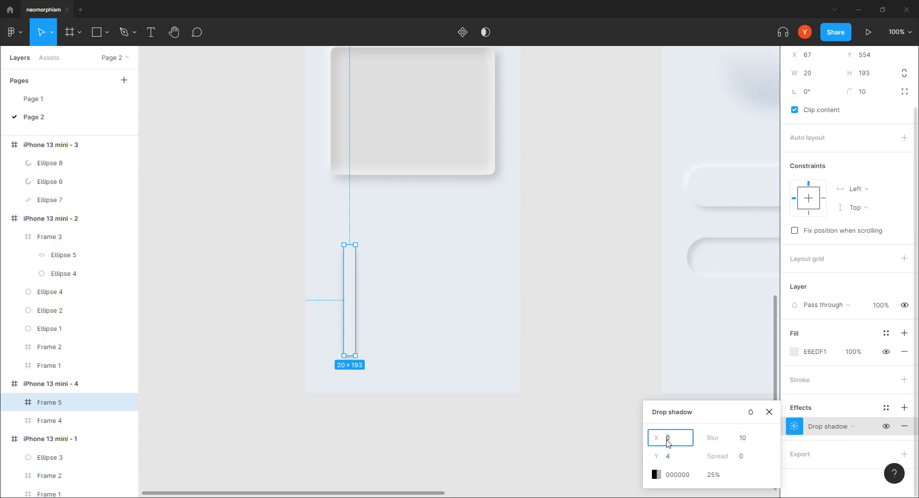
text(4)
key(Return)
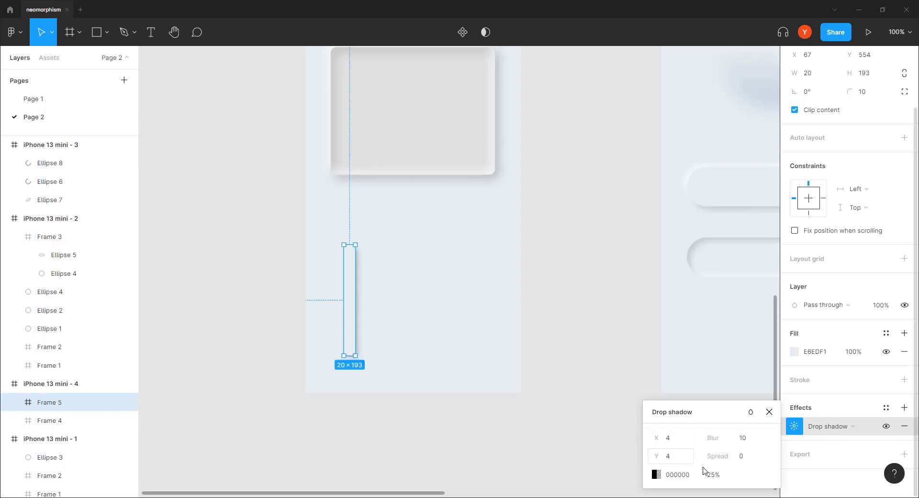
click(743, 439)
text(8)
key(Return)
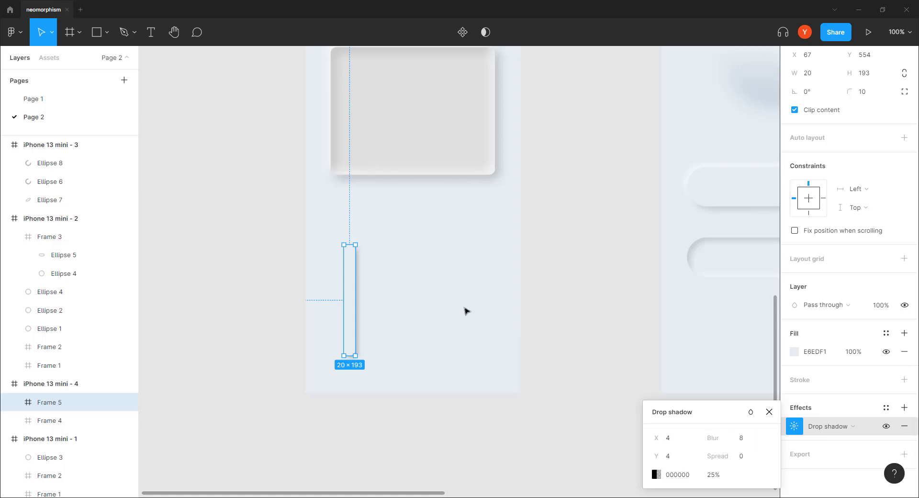
Step: Lower the opacity of the bar's drop shadow to 14%
click(483, 335)
click(355, 341)
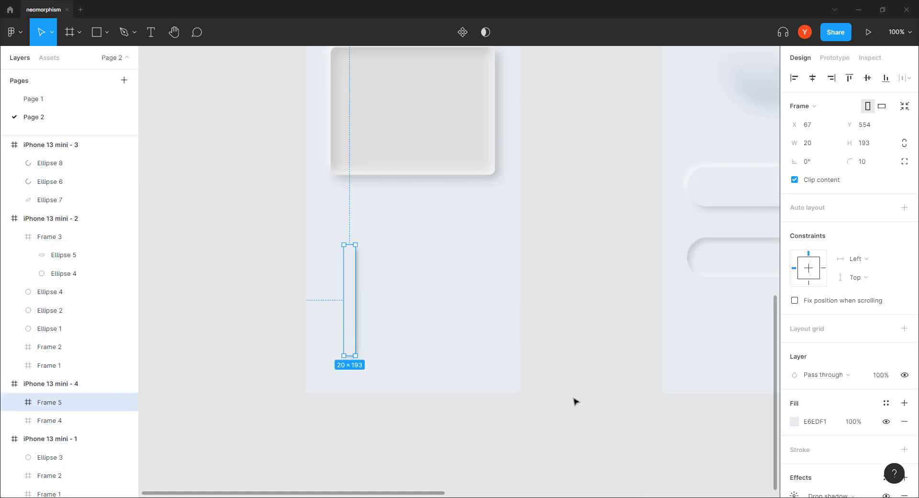
click(795, 426)
click(795, 428)
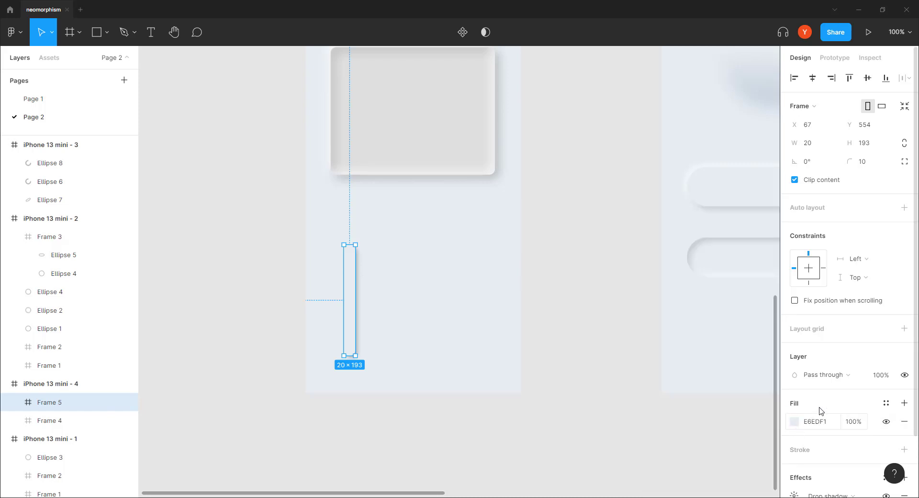
scroll(814, 431, down, 2)
click(794, 426)
click(713, 474)
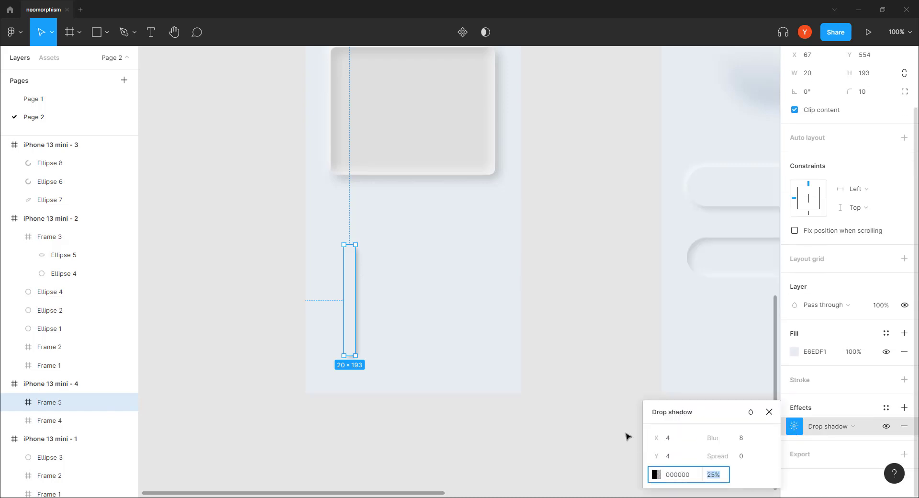
key(Return)
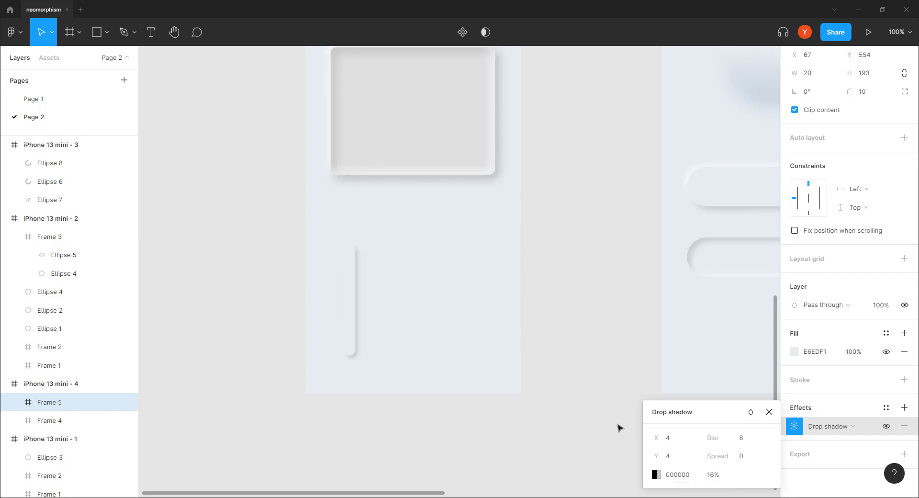
click(714, 480)
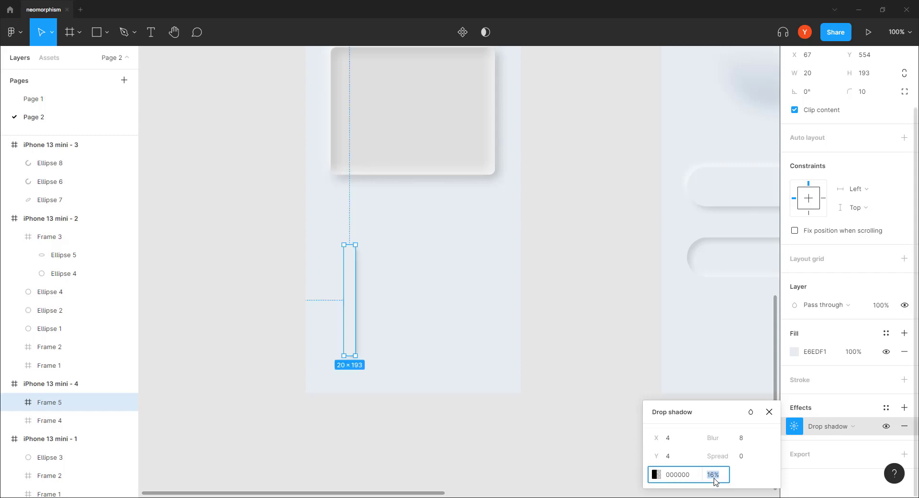
text(14)
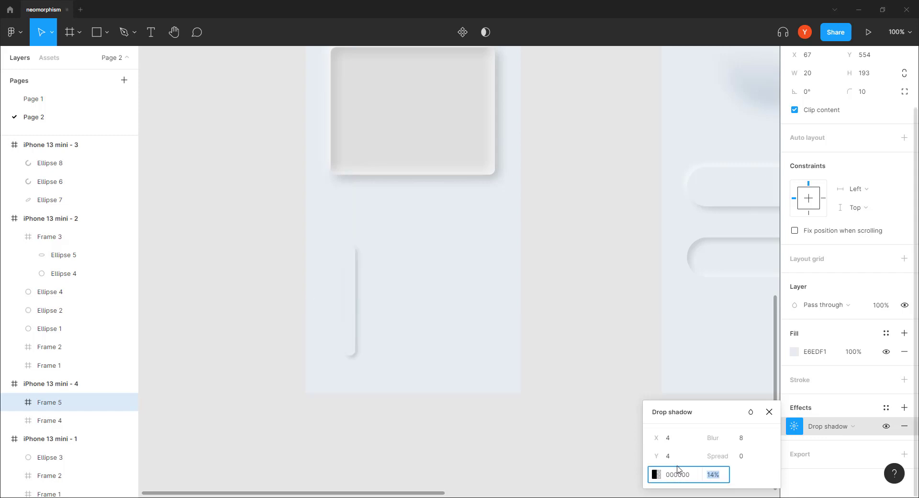
Step: Reduce the bar's drop shadow offsets to X 3 and Y 3
click(670, 437)
key(Down)
key(Tab)
key(Down)
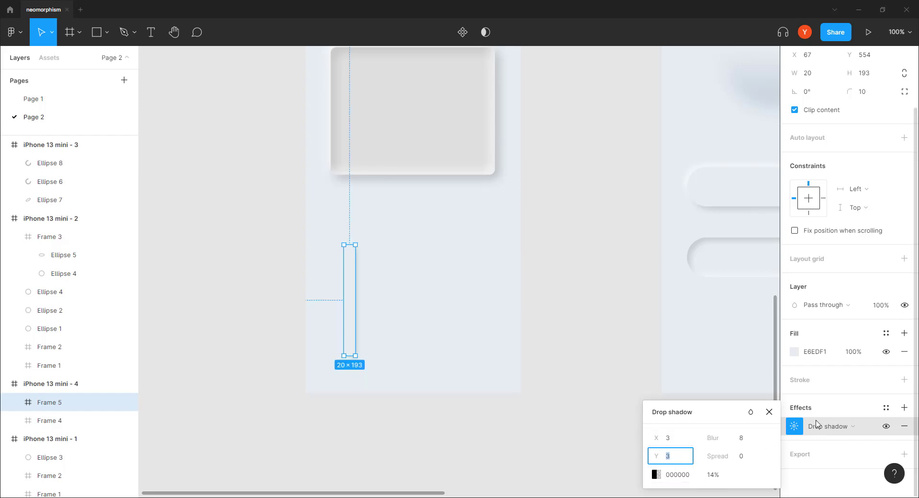
Step: Duplicate the bar's drop shadow and set the copy's offsets to X -3 and Y -3
click(789, 420)
click(785, 427)
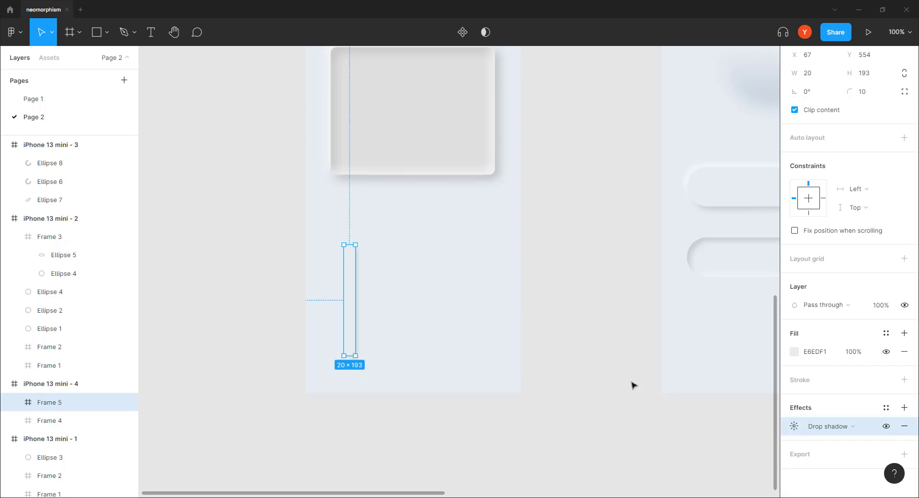
key(ctrl+v)
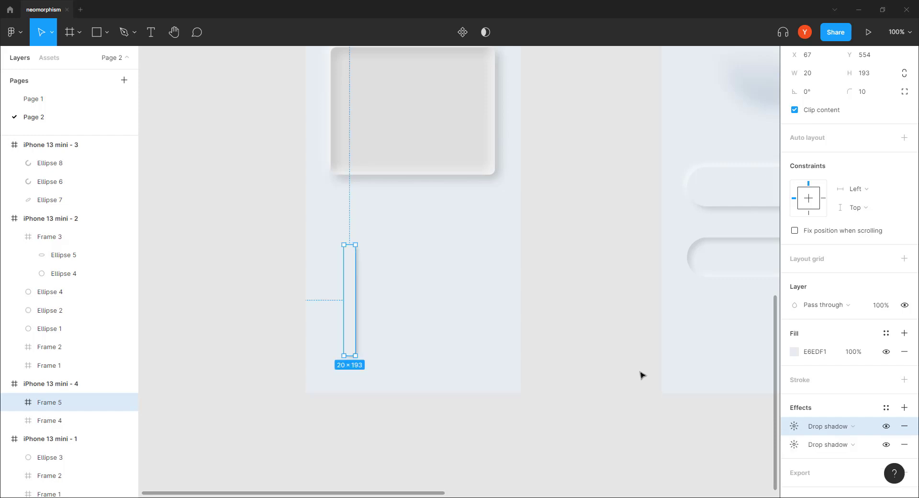
click(791, 426)
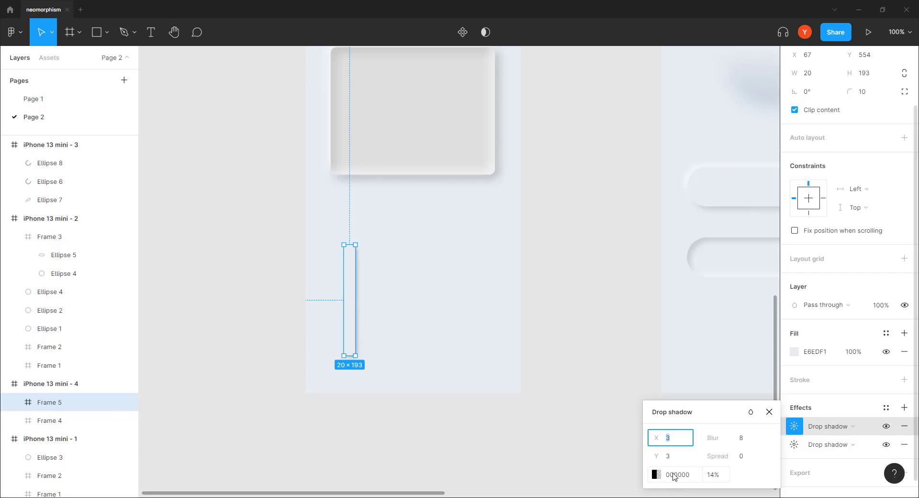
text(-3)
click(672, 455)
text(-3)
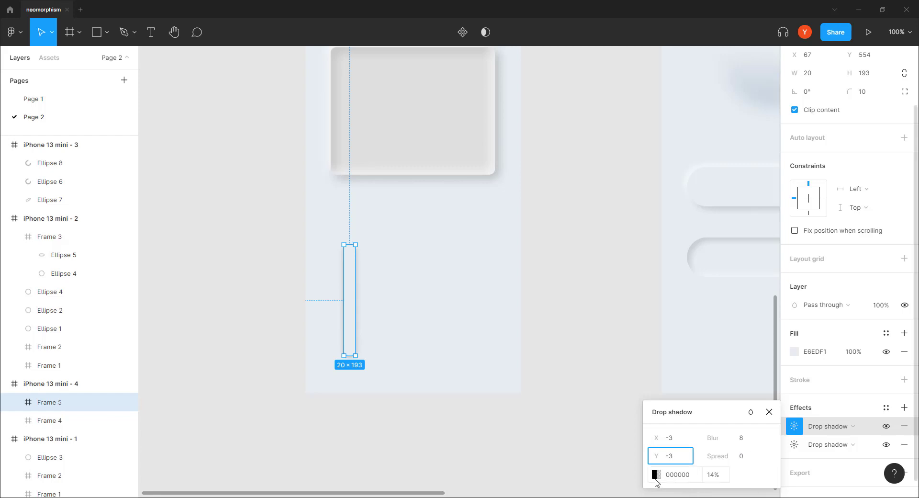
Step: Make the duplicated drop shadow white (FFFFFF) at 80% opacity
click(718, 478)
text(30)
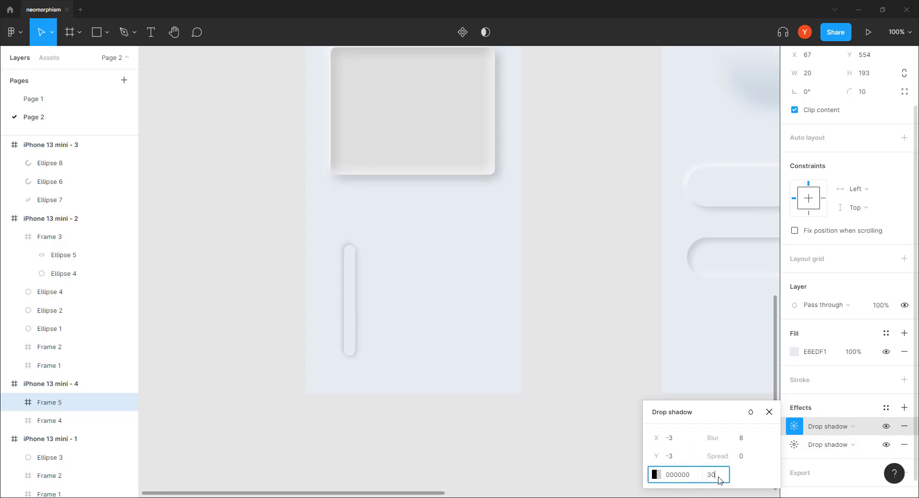
key(Return)
click(660, 479)
drag(582, 341, 418, 132)
click(711, 478)
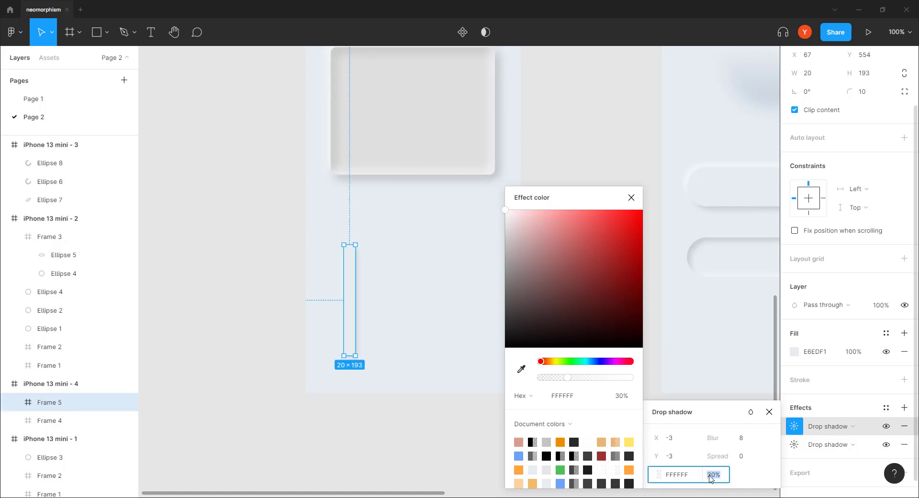
text(80)
key(Return)
click(629, 197)
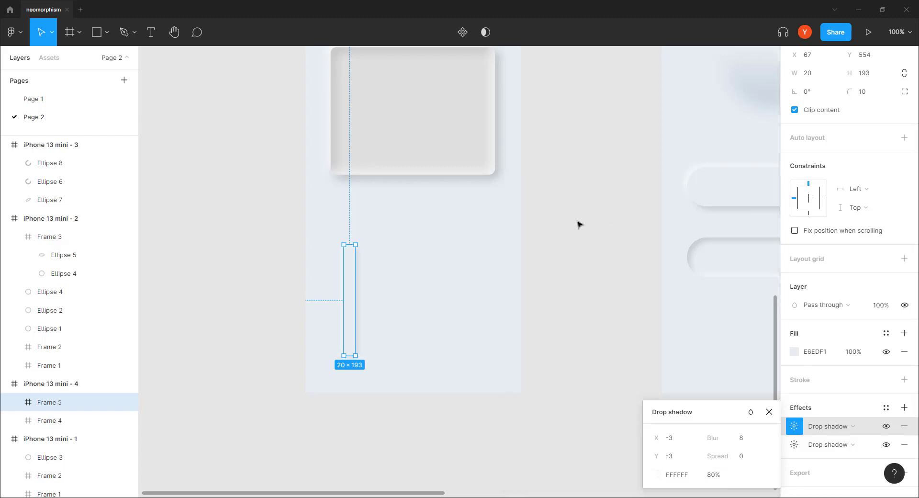
click(239, 287)
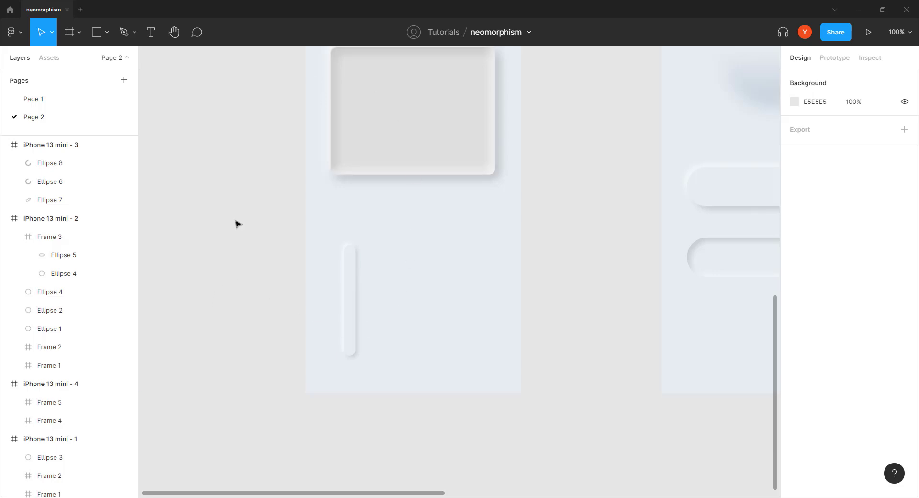
Step: Change the fill of the iPhone 13 mini - 4 frame to the warm off-white EEEBE8
scroll(294, 145, up, 5)
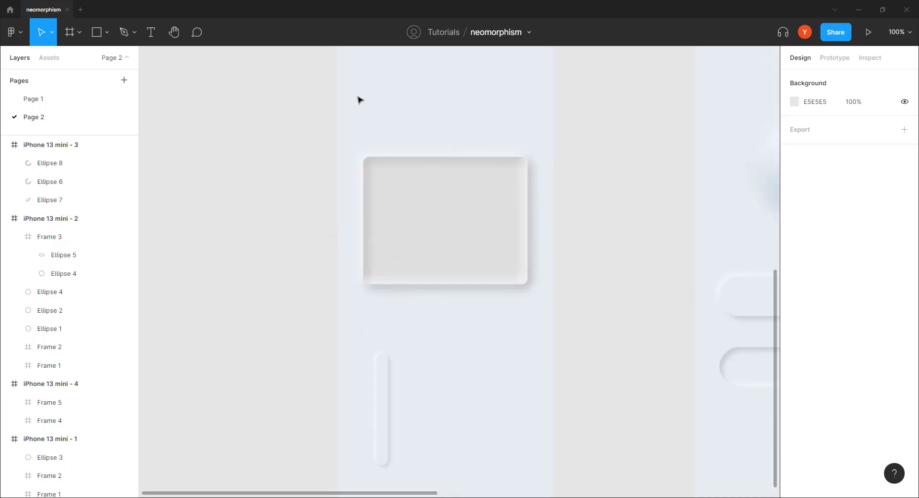
click(354, 146)
click(354, 146)
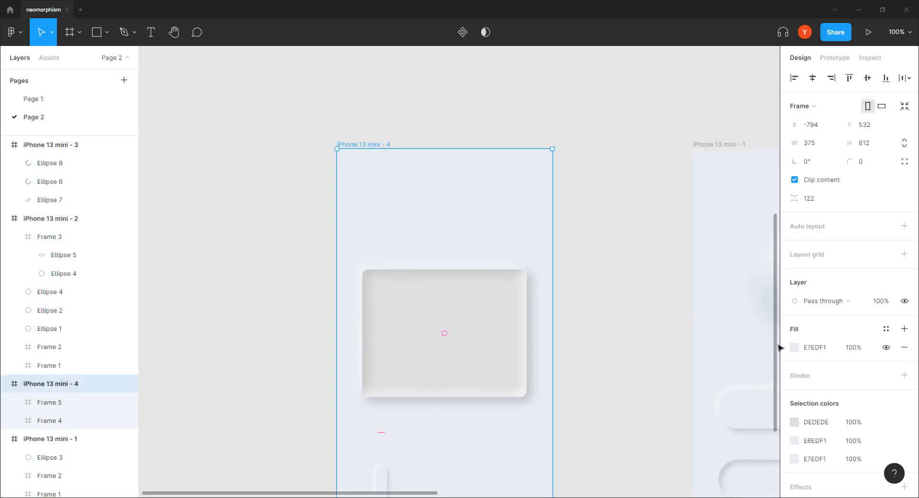
click(794, 347)
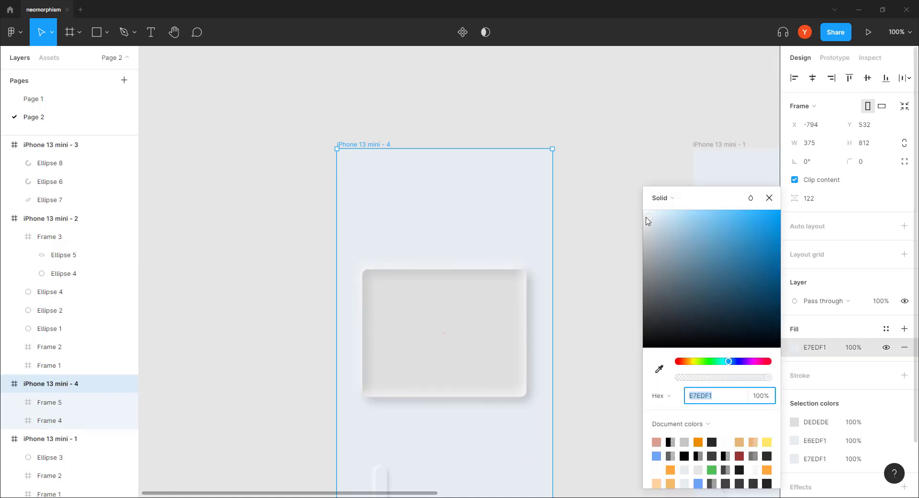
drag(649, 220, 643, 220)
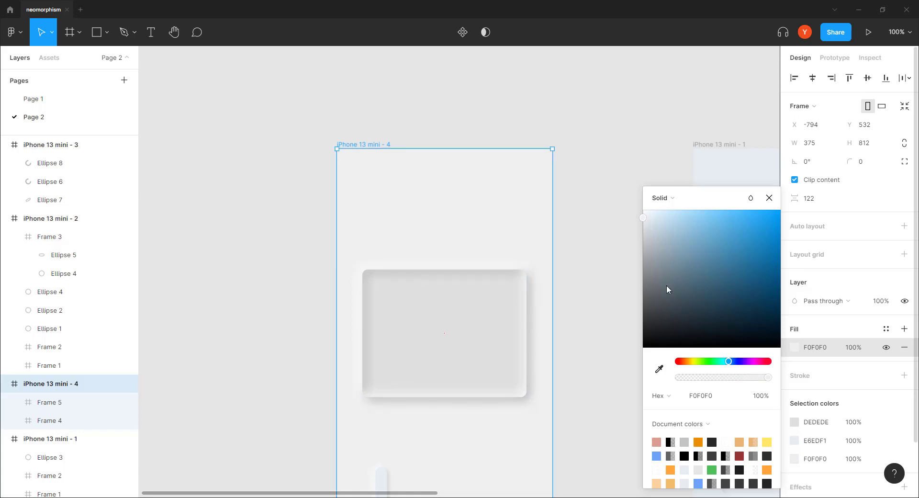
click(685, 362)
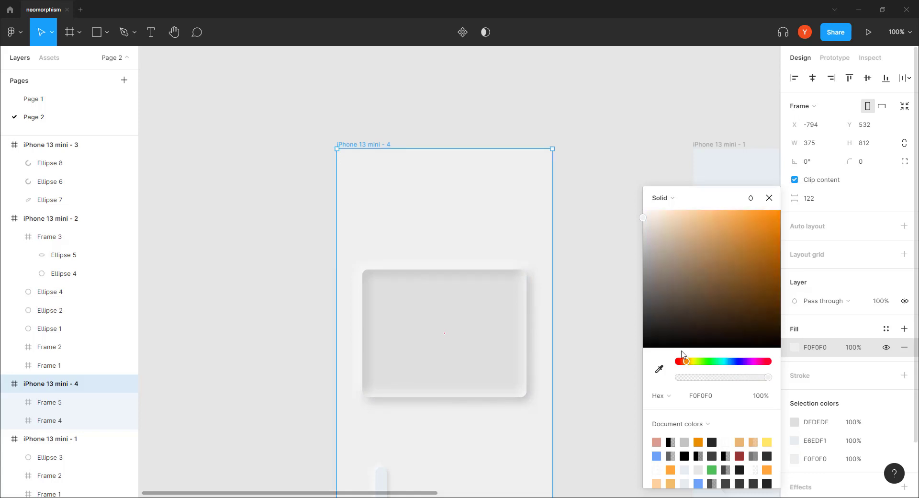
drag(643, 220, 647, 223)
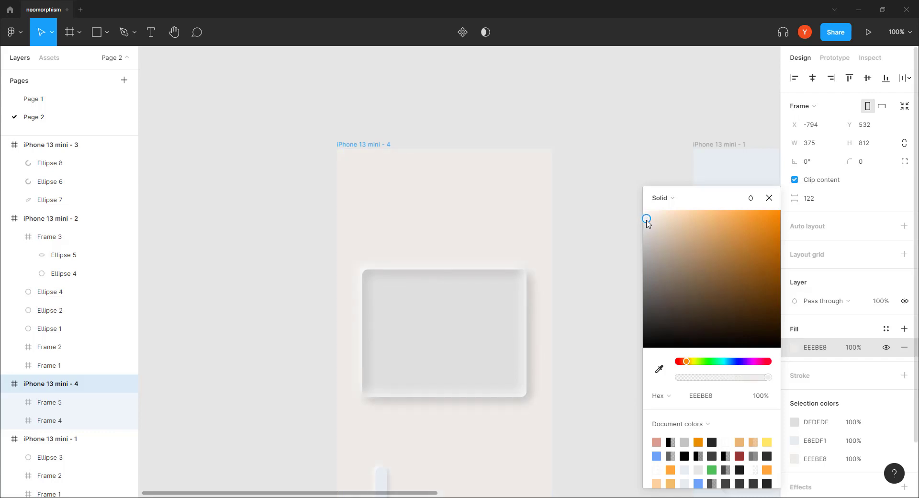
Step: Fill the slim vertical bar with the colour EEEBE7 sampled from the recoloured artboard
drag(268, 341, 249, 165)
click(367, 368)
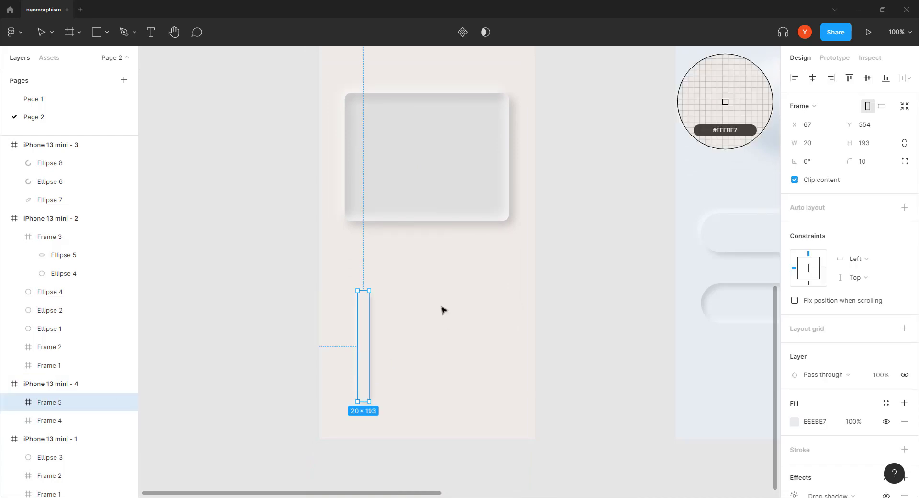
click(289, 283)
Step: Draw a rectangle about 20 × 118 over the lower part of the vertical bar, matching the bar's width
drag(262, 199, 360, 255)
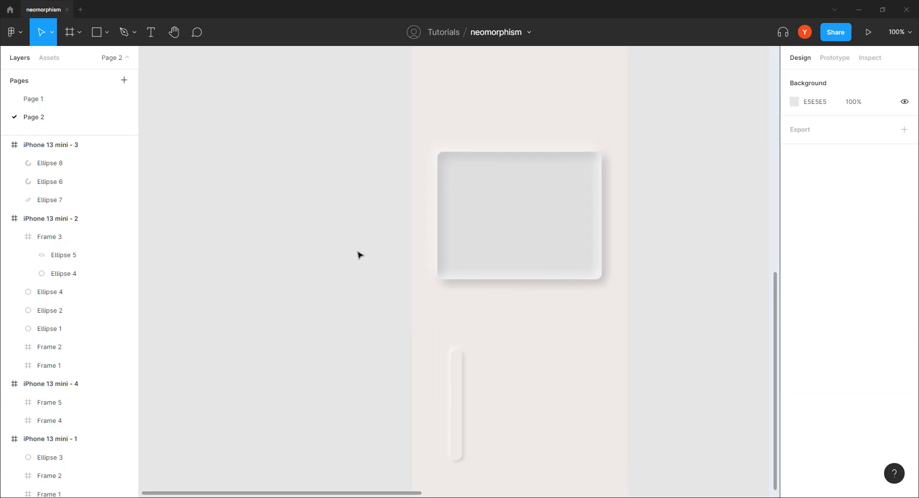
scroll(357, 253, up, 2)
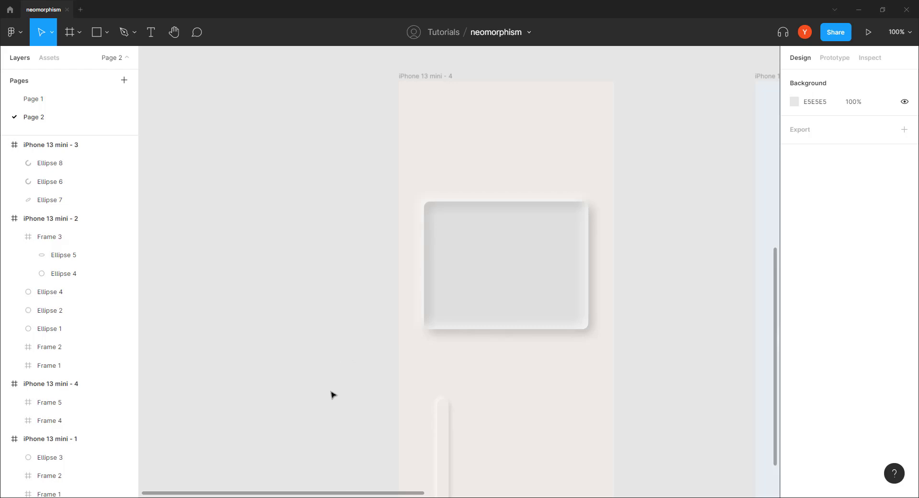
scroll(330, 393, down, 4)
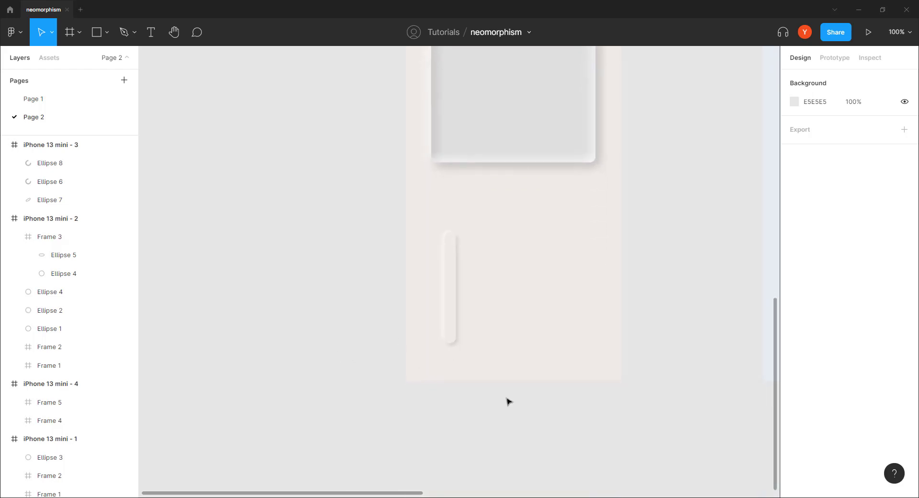
key(ctrl+plus)
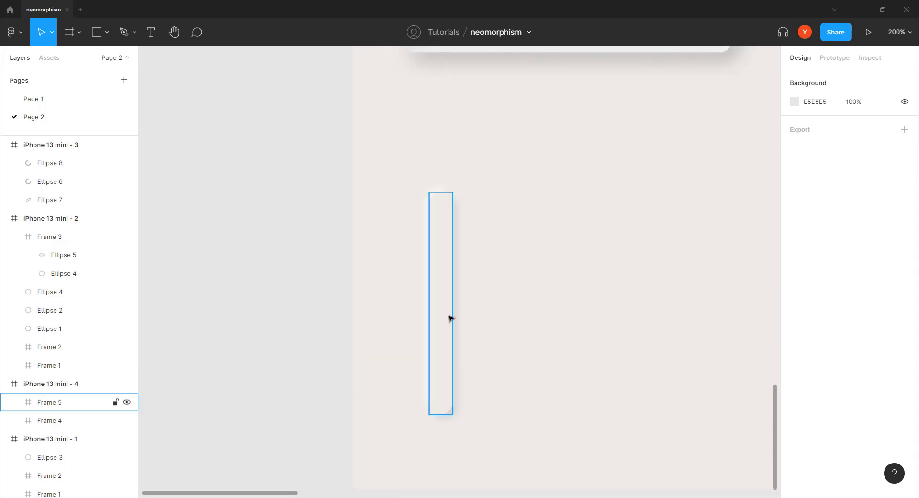
click(95, 33)
mouse_move(457, 415)
mouse_down()
mouse_move(412, 318)
mouse_move(420, 281)
mouse_up()
mouse_move(451, 343)
mouse_down()
mouse_move(448, 320)
mouse_move(453, 343)
mouse_move(429, 334)
mouse_up()
Step: Round the new rectangle's corners with a radius of 18
click(862, 148)
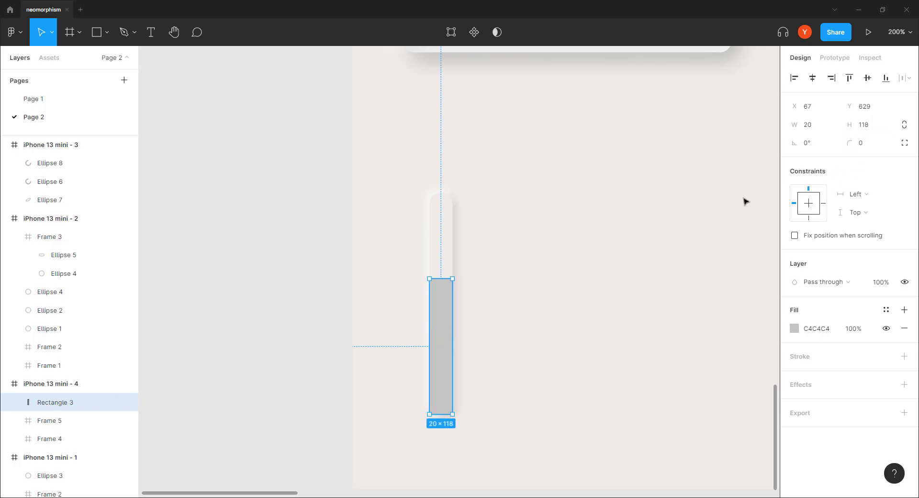
click(863, 144)
text(18)
key(Return)
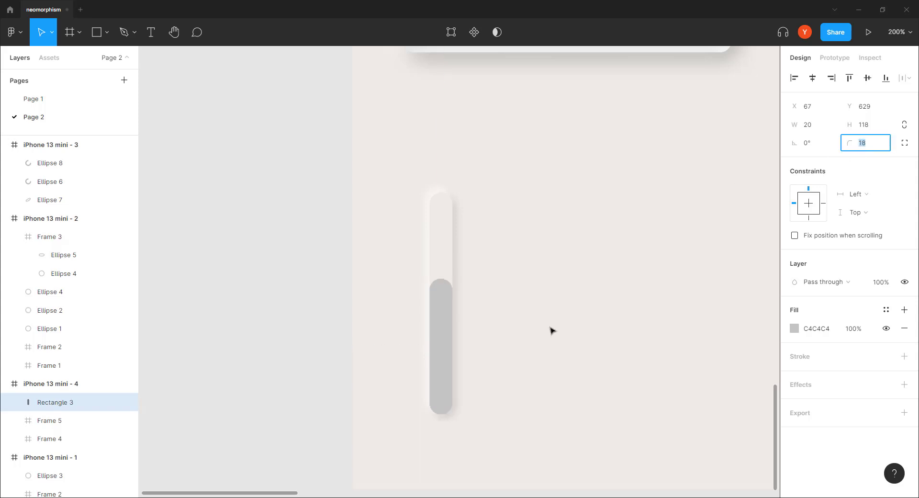
Step: Increase the grey rectangle's corner radius to 24
text(24)
key(Return)
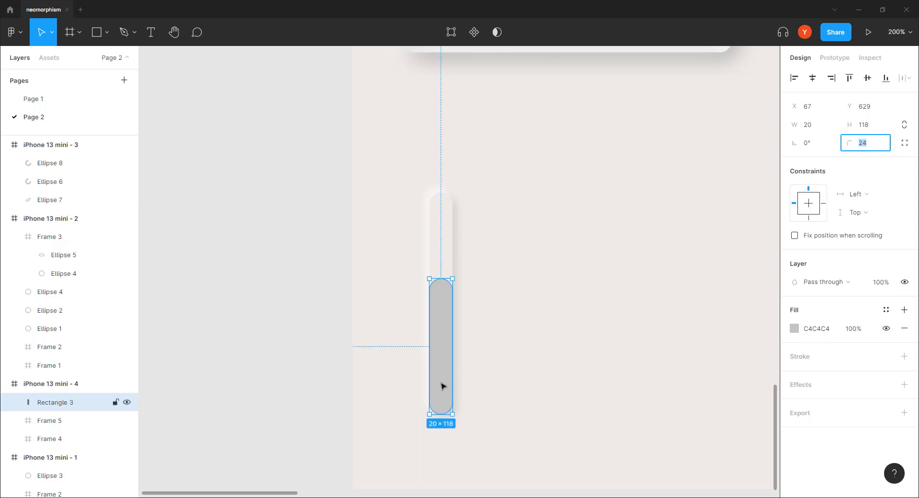
Step: Shift the grey rectangle down to Y 635 and nest it inside Frame 5 so the bar clips it
drag(437, 368, 438, 375)
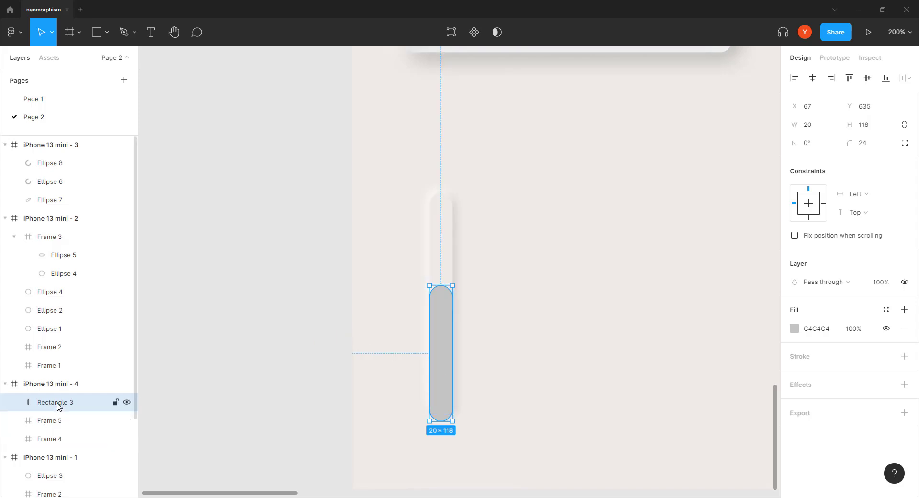
drag(57, 420, 58, 422)
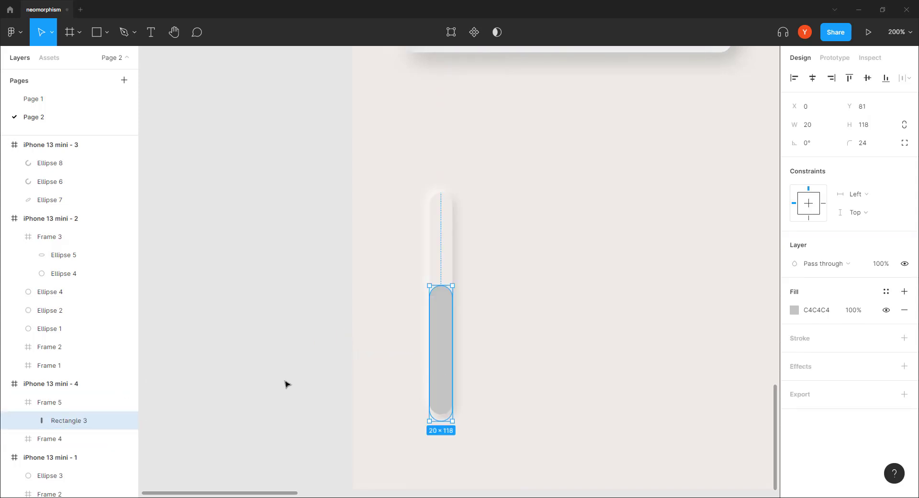
click(562, 339)
Step: Recolour the fill-level rectangle inside Frame 5 to the soft pink E385B8
click(446, 341)
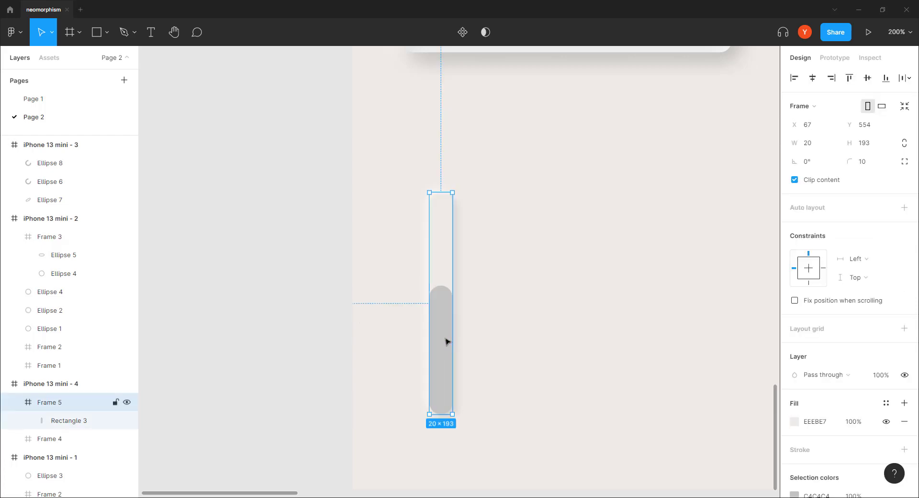
click(445, 341)
click(793, 310)
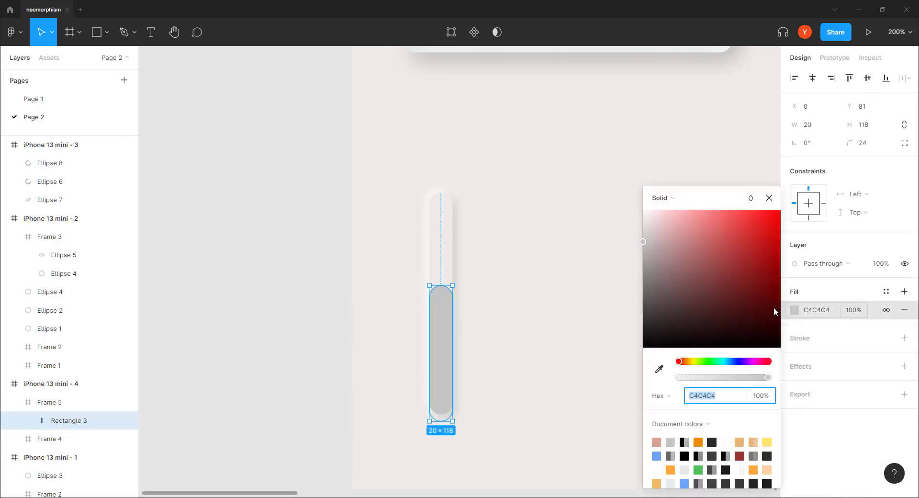
drag(676, 231, 715, 197)
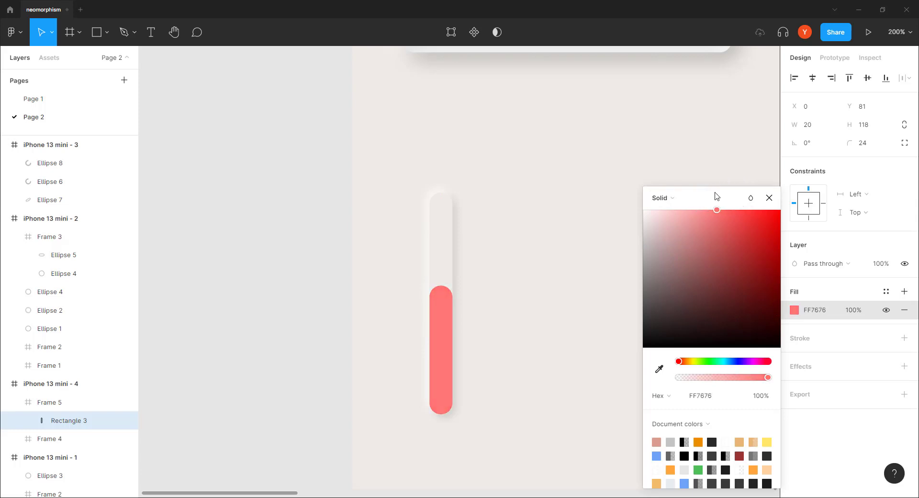
click(730, 361)
mouse_move(725, 212)
mouse_down()
mouse_move(694, 240)
mouse_move(687, 223)
mouse_move(726, 216)
mouse_up()
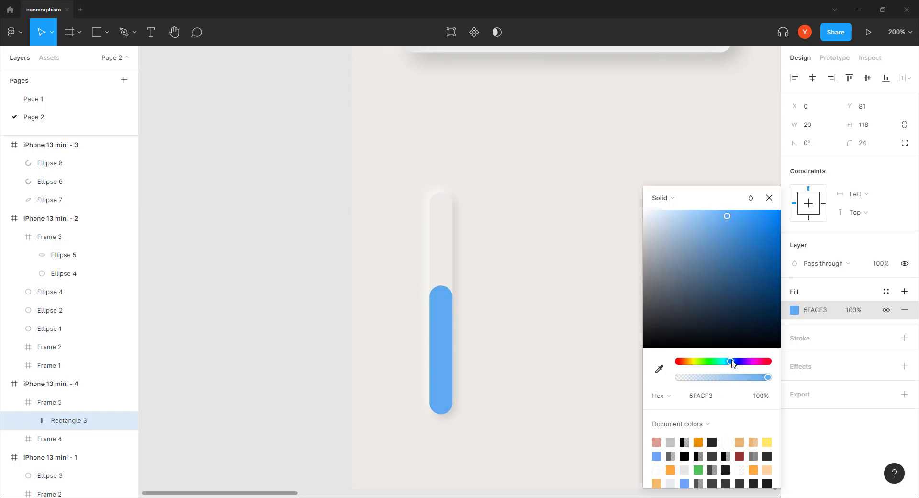
drag(731, 362, 761, 354)
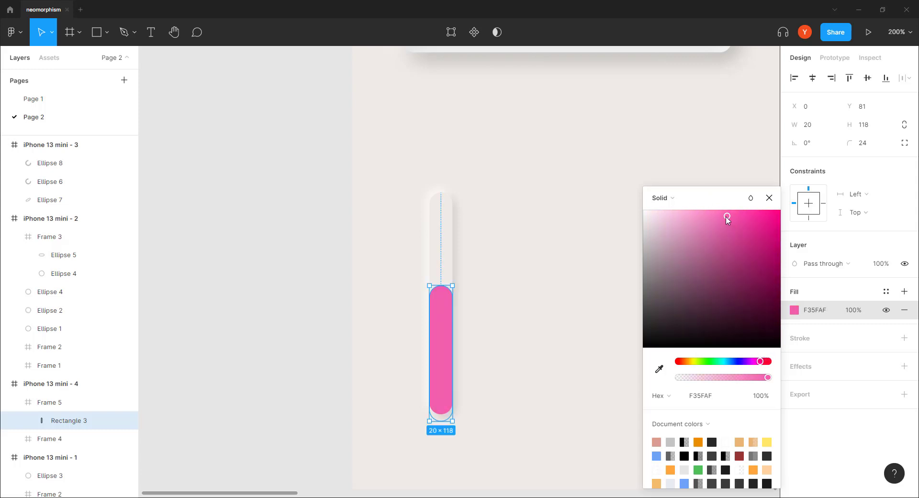
drag(728, 216, 699, 230)
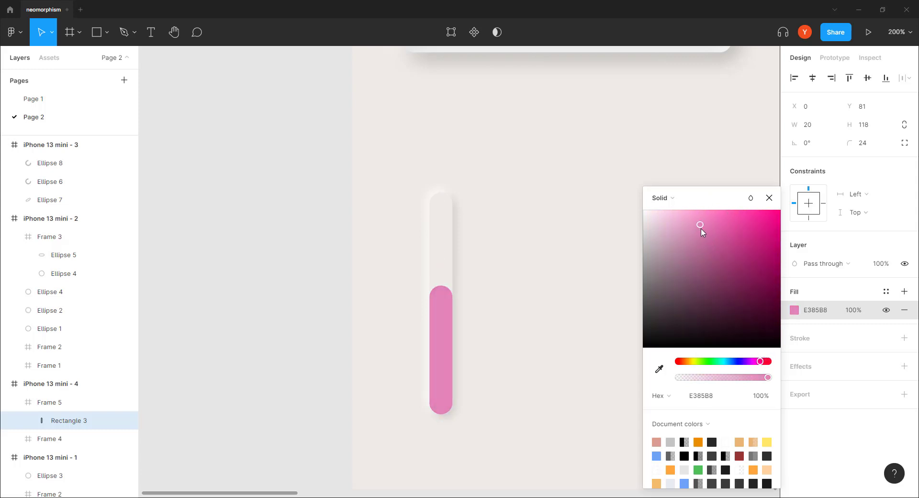
click(366, 301)
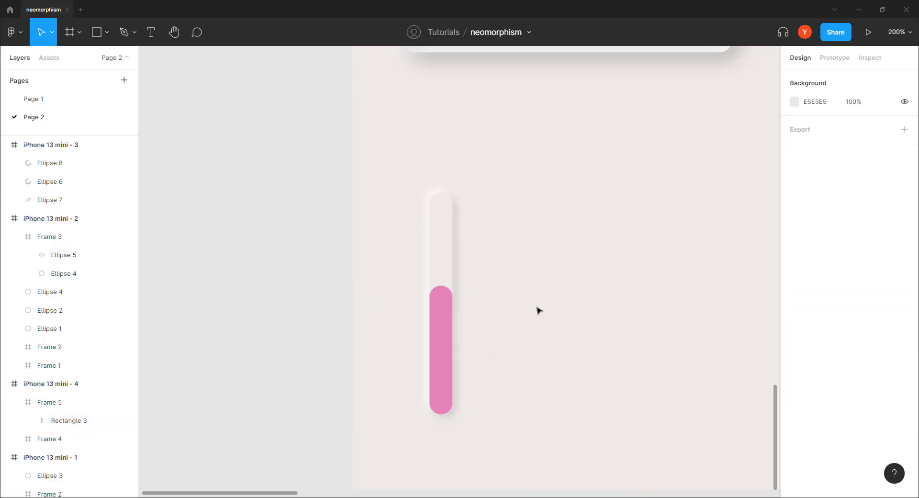
Step: Duplicate the first drop shadow on Frame 5 and change the copy to an Inner shadow
scroll(450, 275, down, 5)
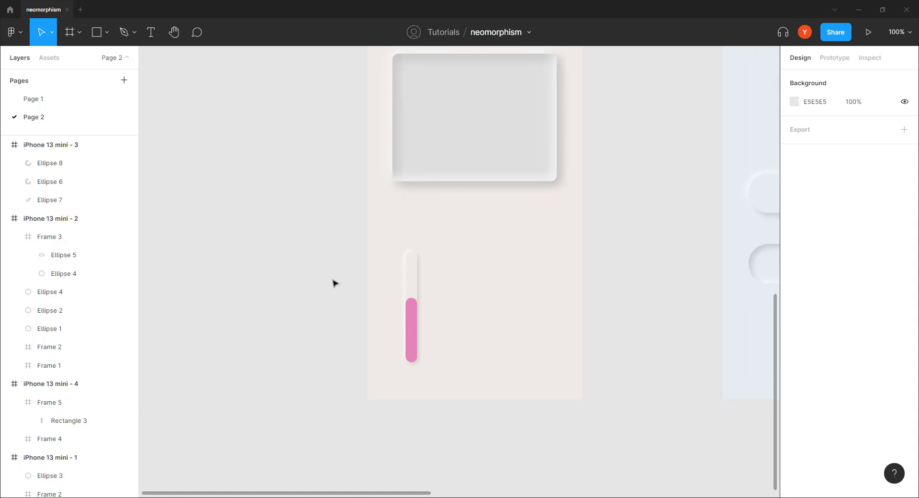
click(415, 290)
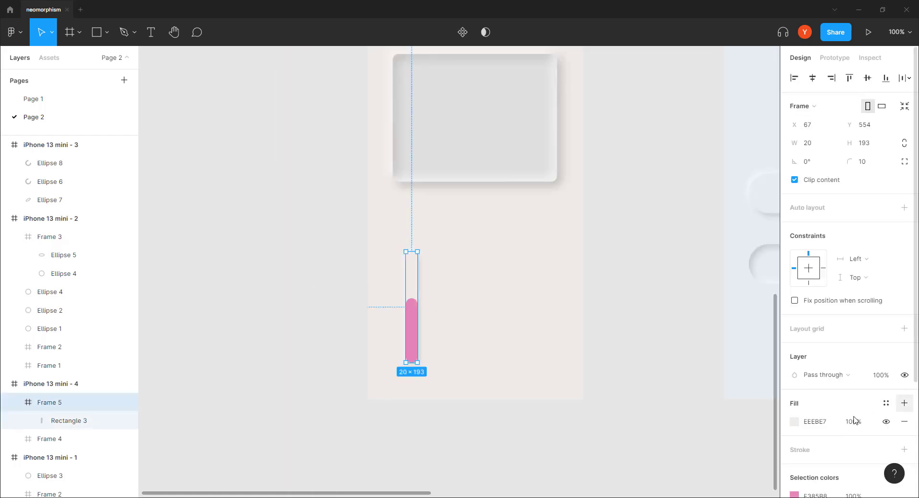
scroll(837, 418, down, 4)
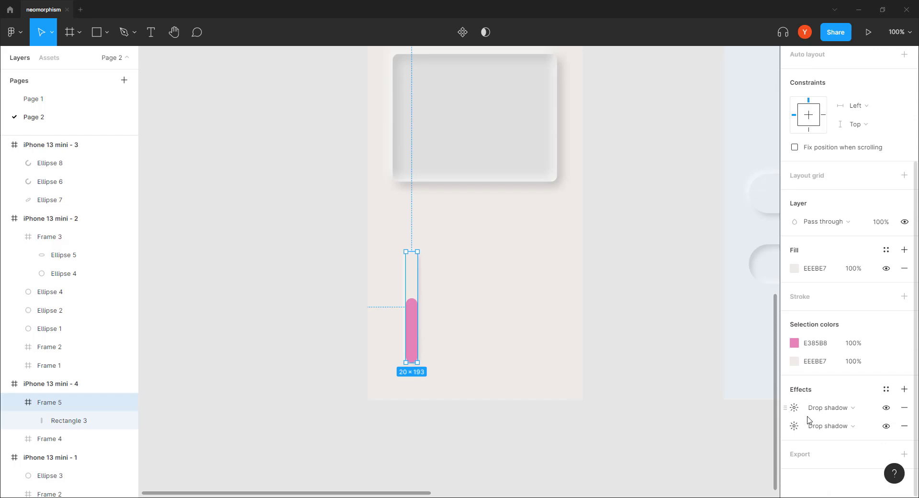
click(904, 389)
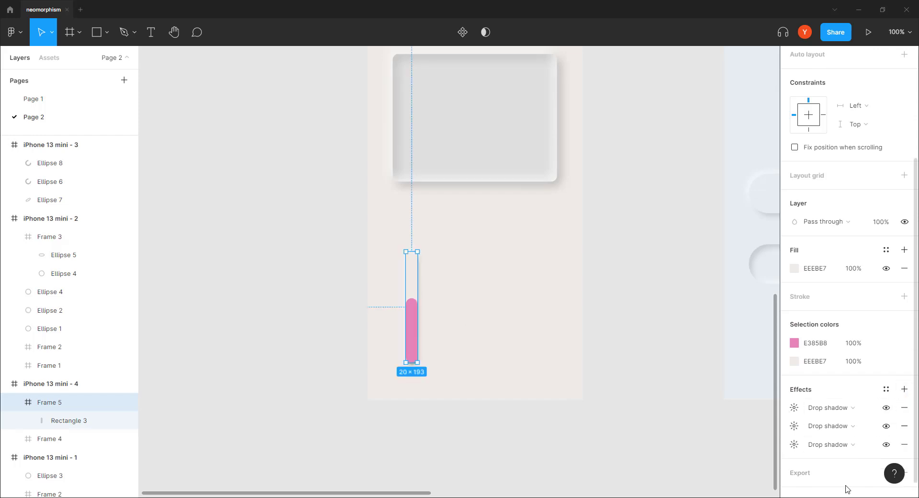
key(ctrl+z)
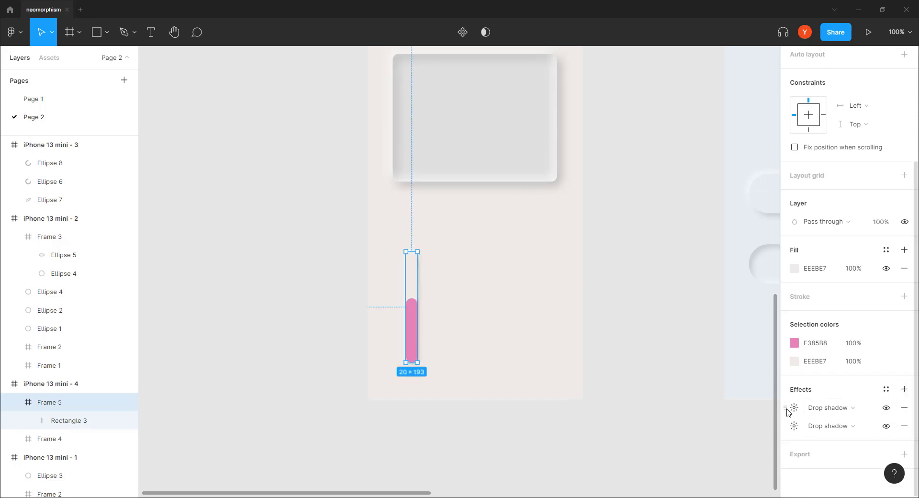
click(788, 411)
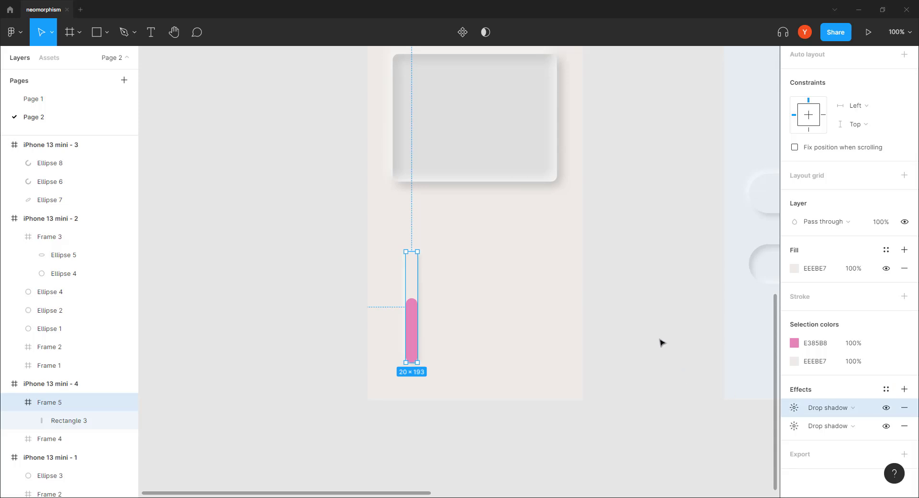
key(ctrl+v)
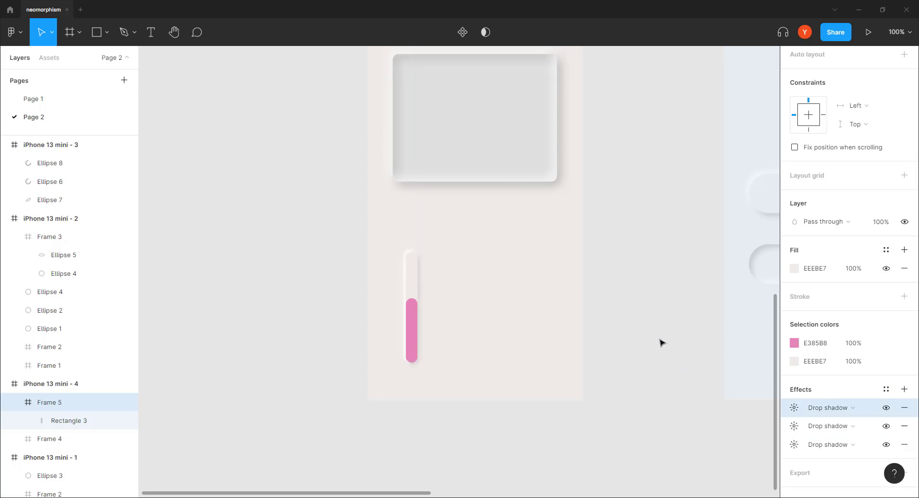
click(828, 408)
click(825, 394)
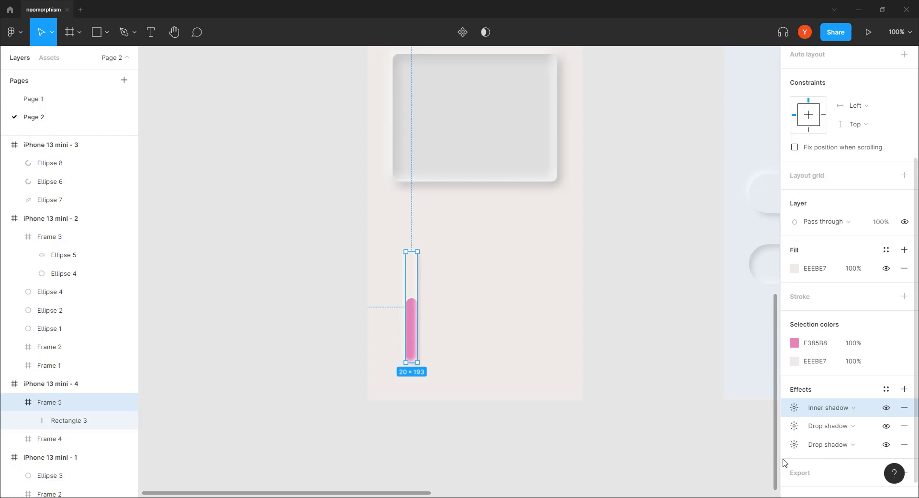
Step: Set the inner shadow's X and Y offsets to 0 and its colour to the light grey DFDFDF
click(793, 408)
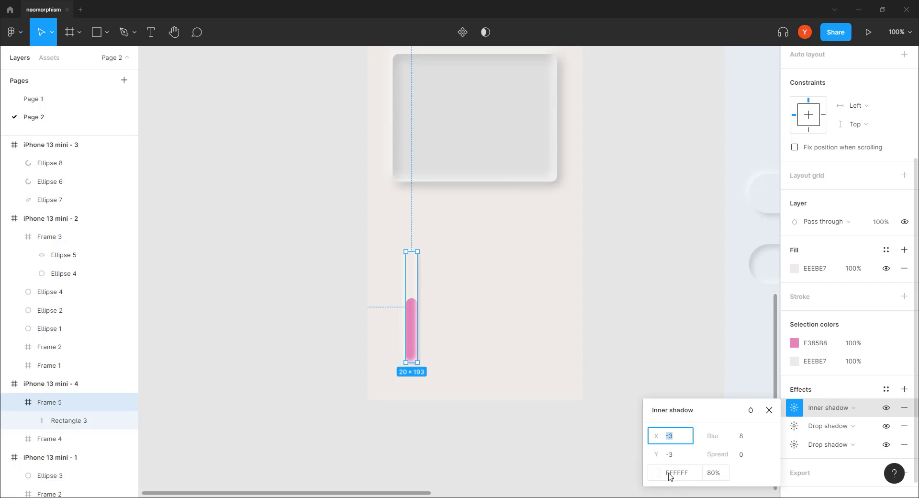
text(0)
click(668, 457)
text(0)
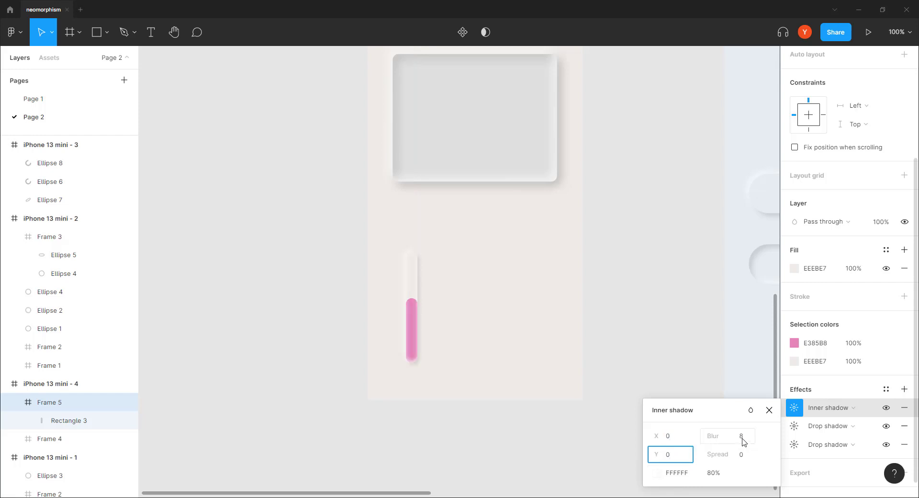
click(655, 473)
drag(507, 213, 469, 236)
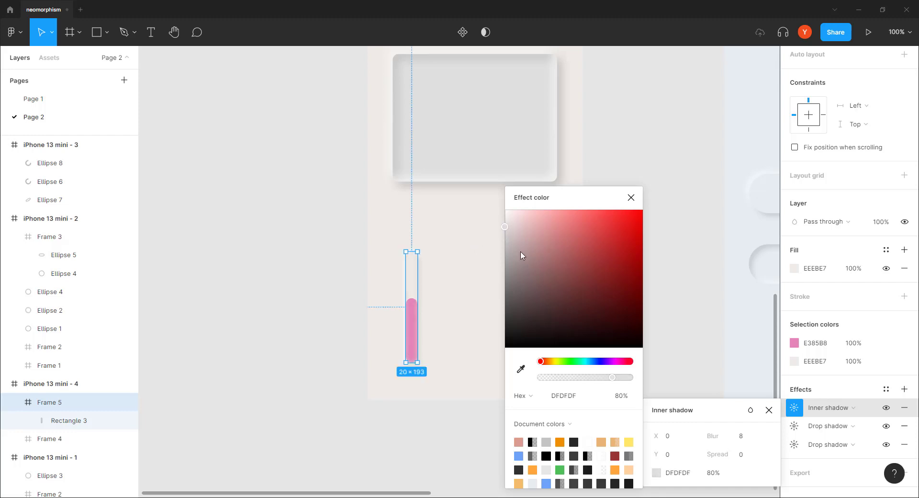
click(631, 197)
click(313, 341)
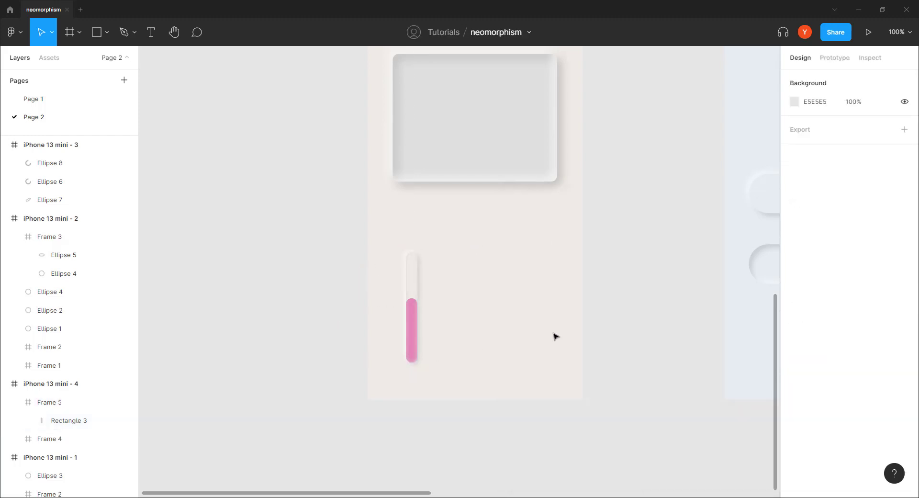
Step: Remove the inner shadow from Frame 5
drag(532, 313, 564, 292)
key(ctrl+plus)
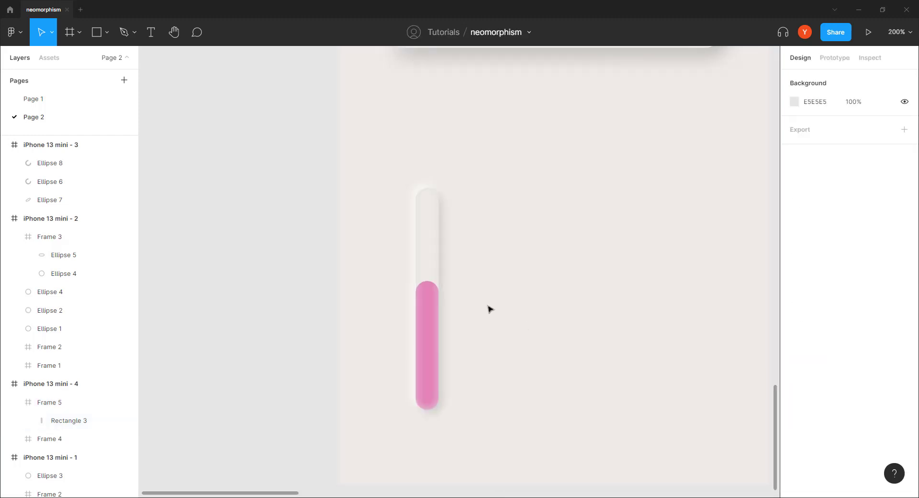
click(416, 239)
scroll(852, 383, down, 3)
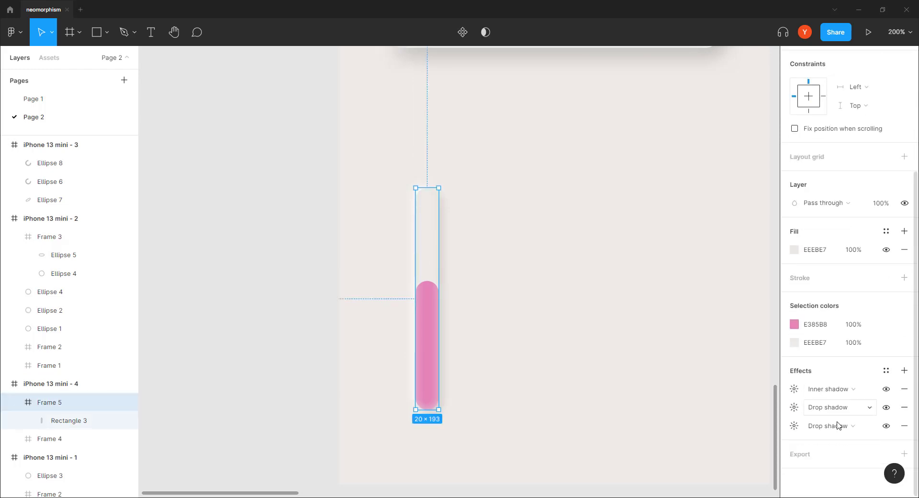
click(903, 389)
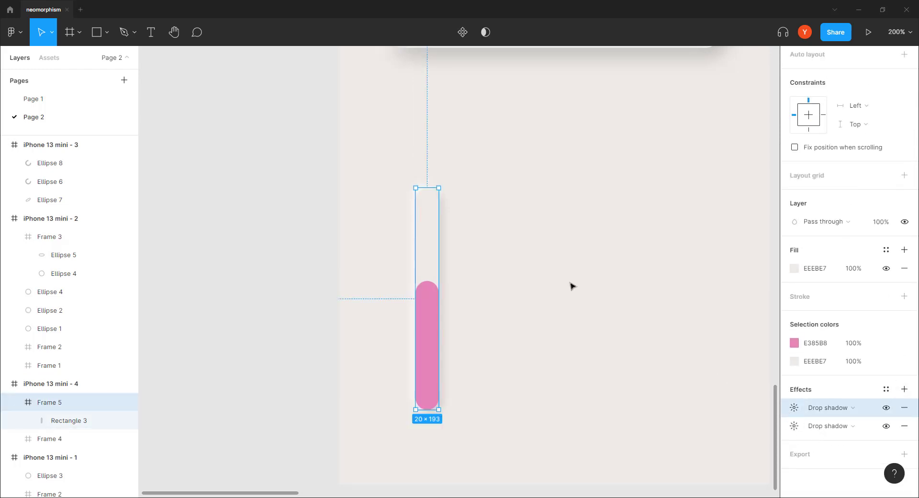
Step: Duplicate Frame 5's white drop shadow with offsets of -3 and convert the copy to an Inner shadow
key(ctrl+z)
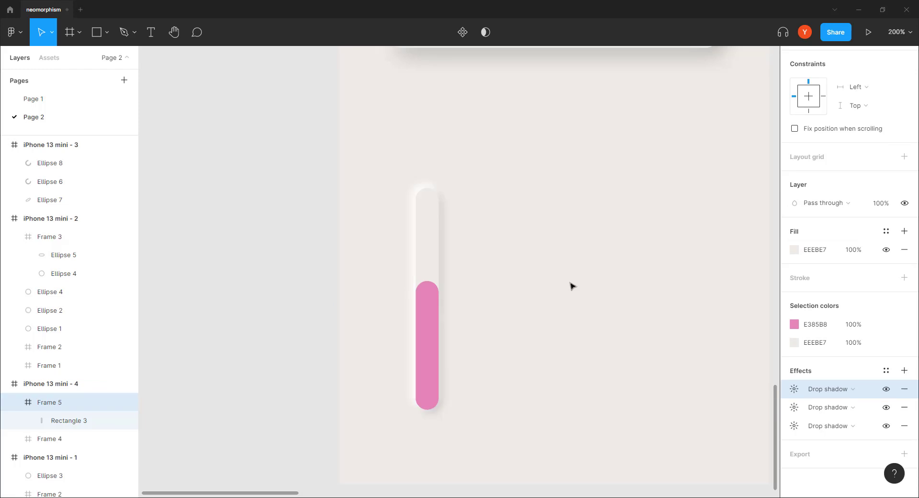
click(794, 388)
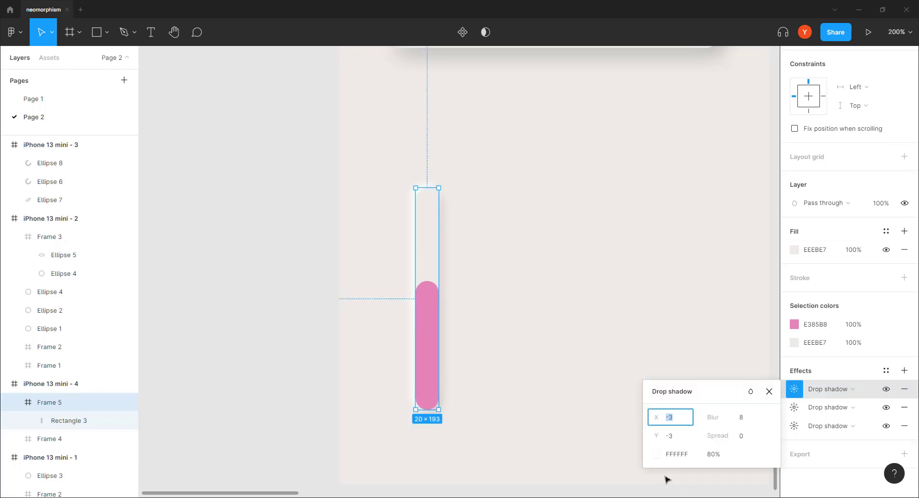
click(835, 389)
click(843, 375)
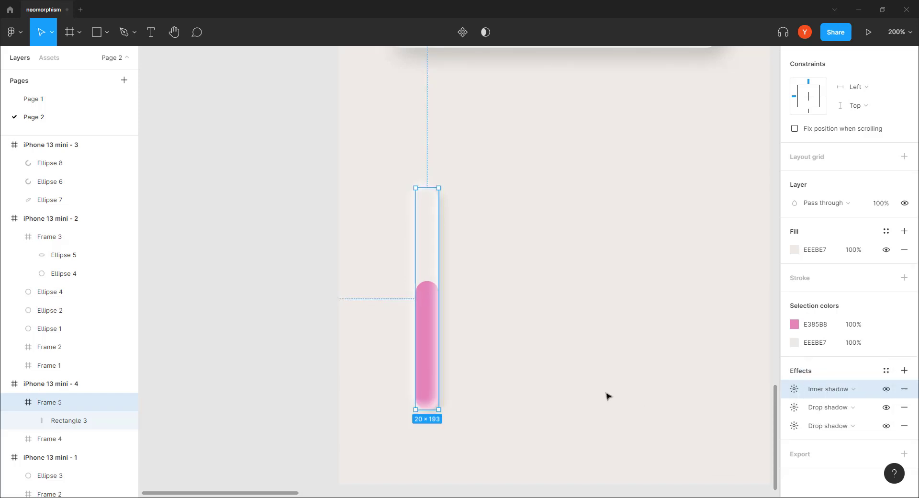
Step: Duplicate the dark drop shadow on Frame 5 and make the copy an Inner shadow
click(785, 426)
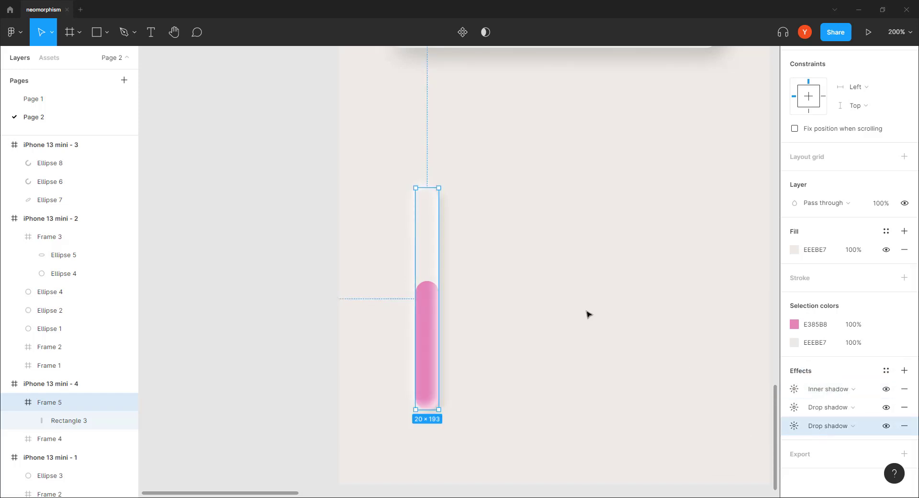
key(ctrl+v)
click(823, 426)
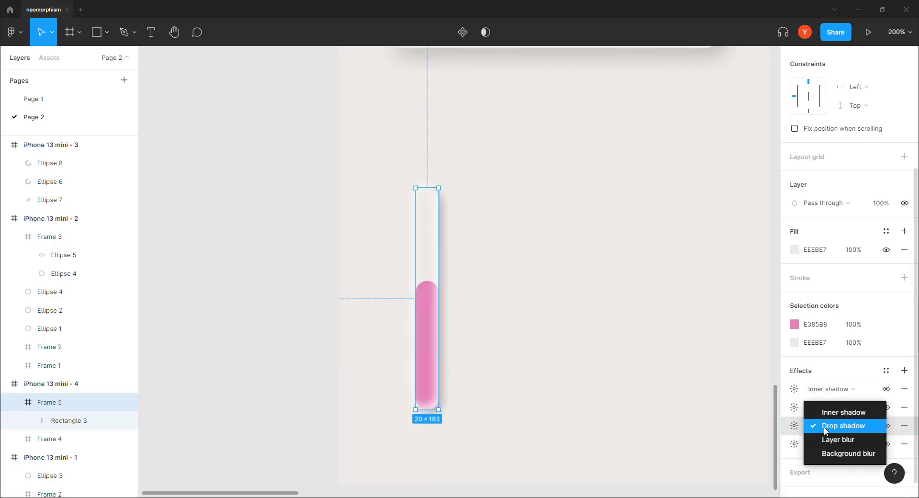
click(842, 410)
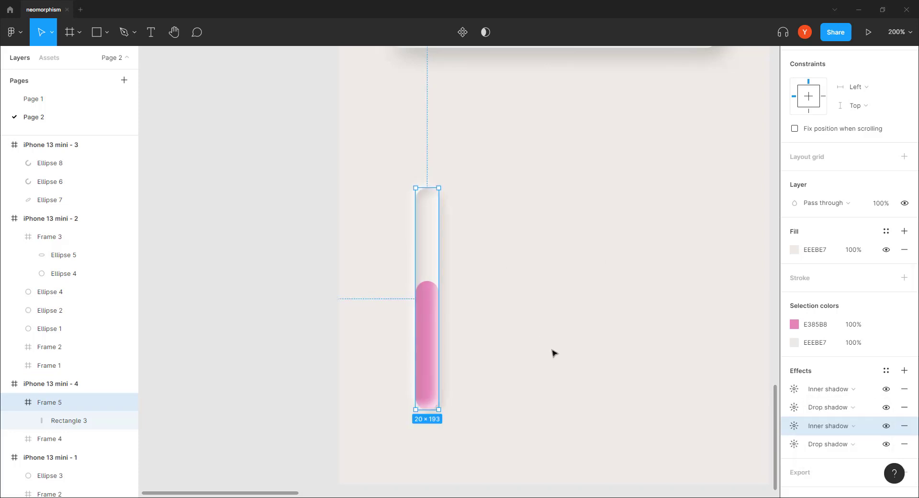
Step: Check the white inner shadow's settings and examine the deselected slider on its artboard at 100% zoom
click(794, 388)
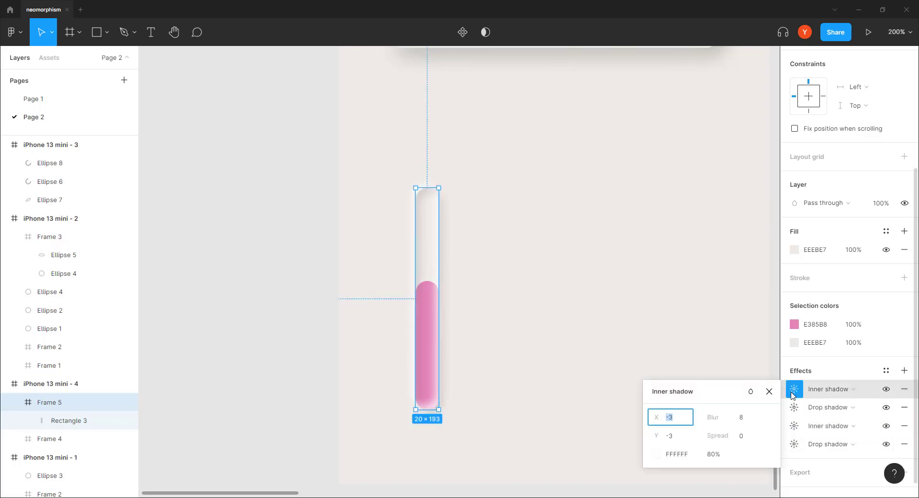
click(713, 453)
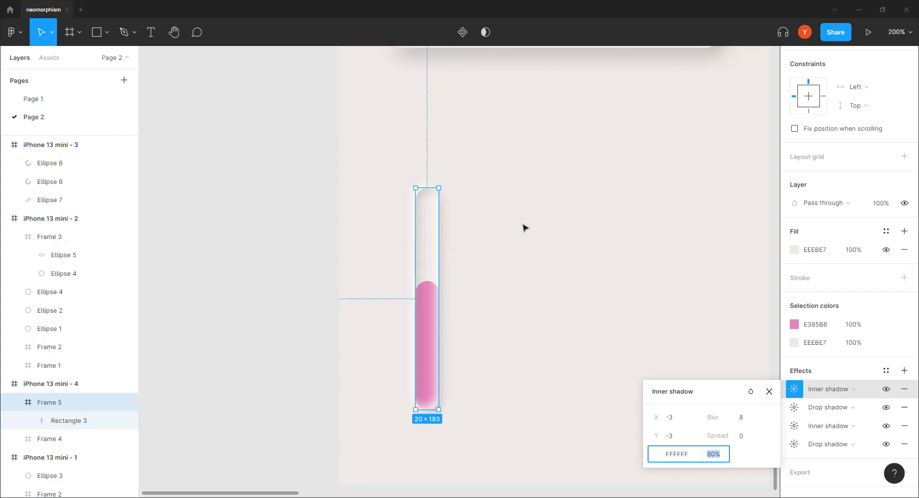
click(514, 251)
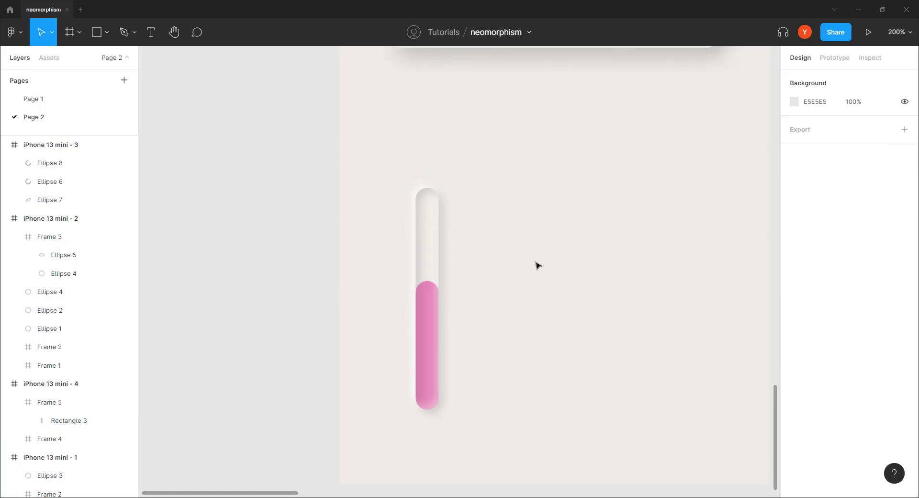
key(shift+0)
drag(346, 254, 338, 242)
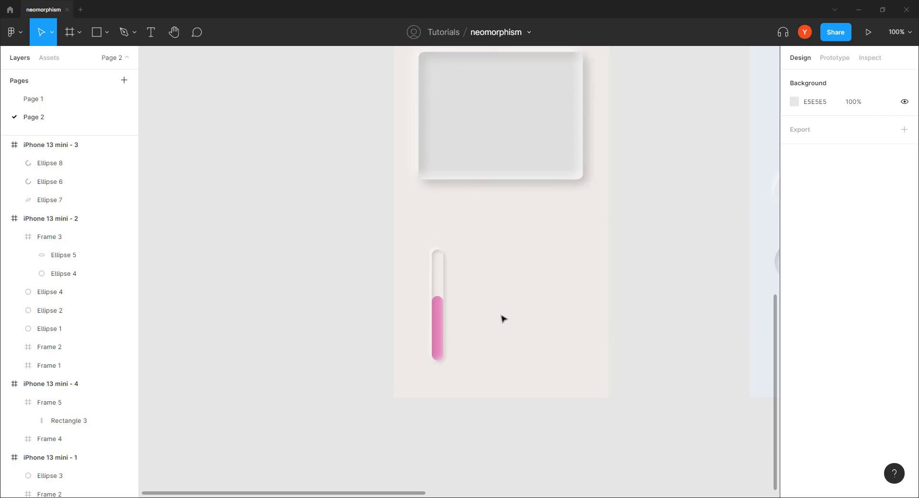
Step: Remove both inner shadows from Frame 5, keeping its two drop shadows
drag(502, 318, 541, 334)
click(473, 335)
click(477, 335)
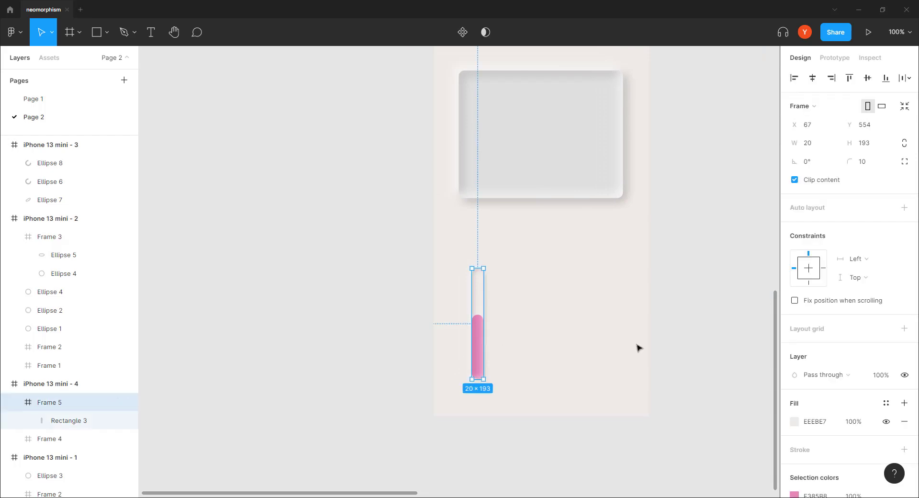
key(ctrl+plus)
drag(612, 331, 504, 214)
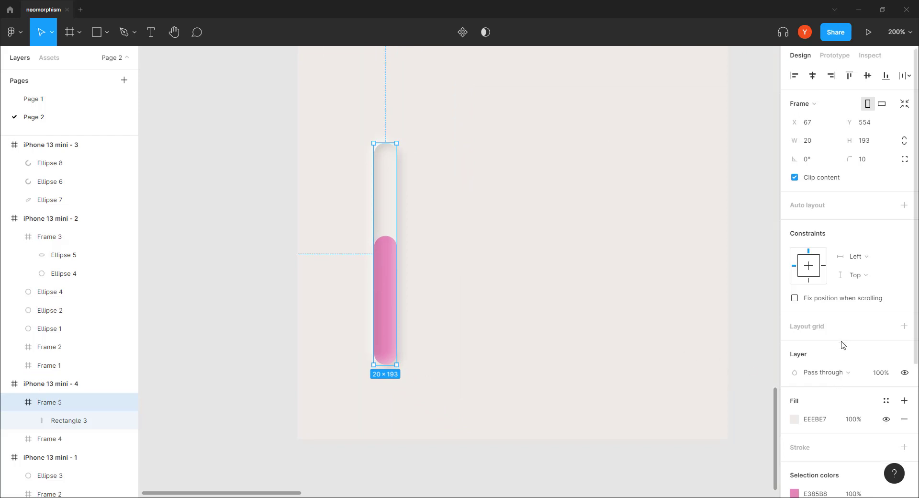
scroll(841, 344, down, 4)
click(904, 370)
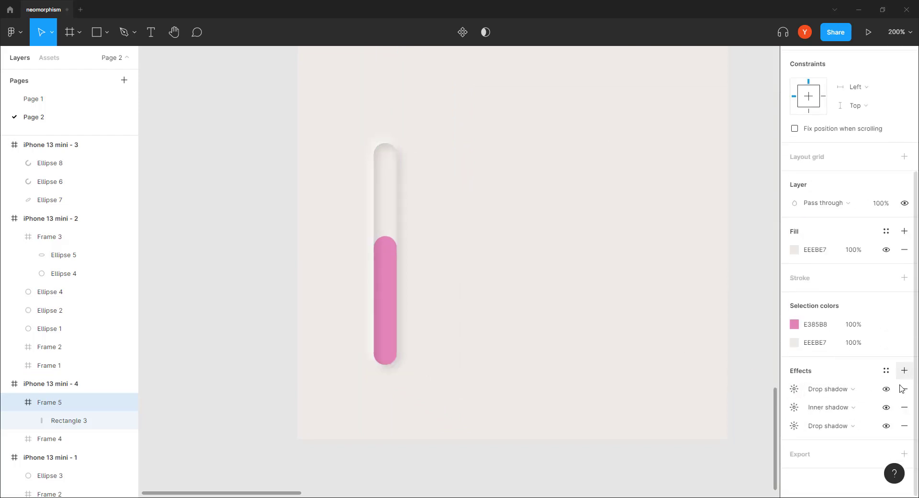
click(904, 406)
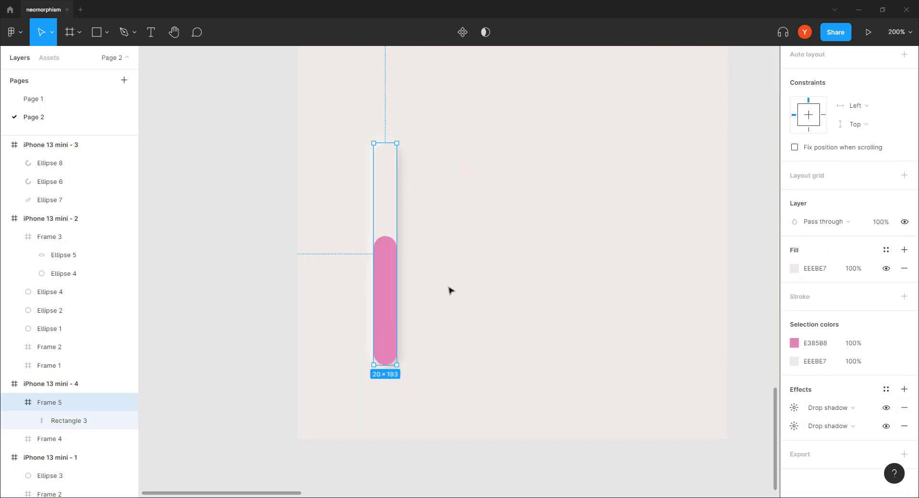
click(392, 294)
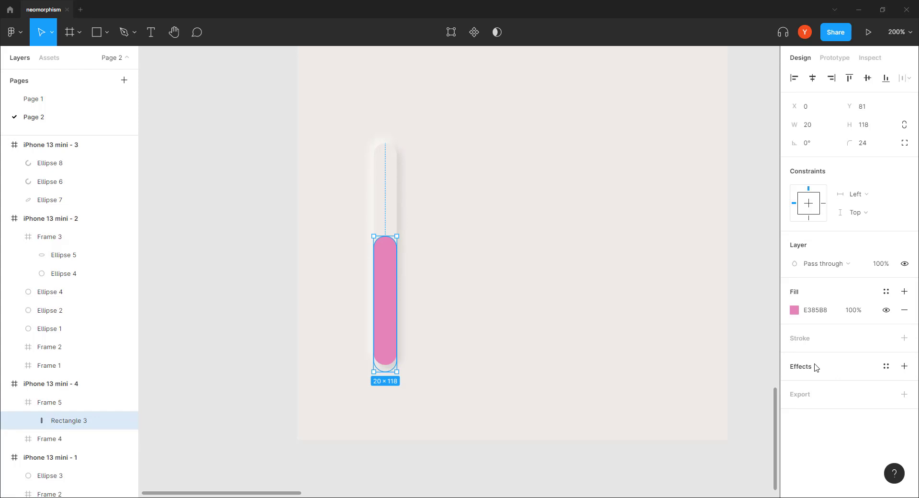
click(537, 308)
Step: Copy the slider's Frame 5 from the light artboard
key(ctrl+minus)
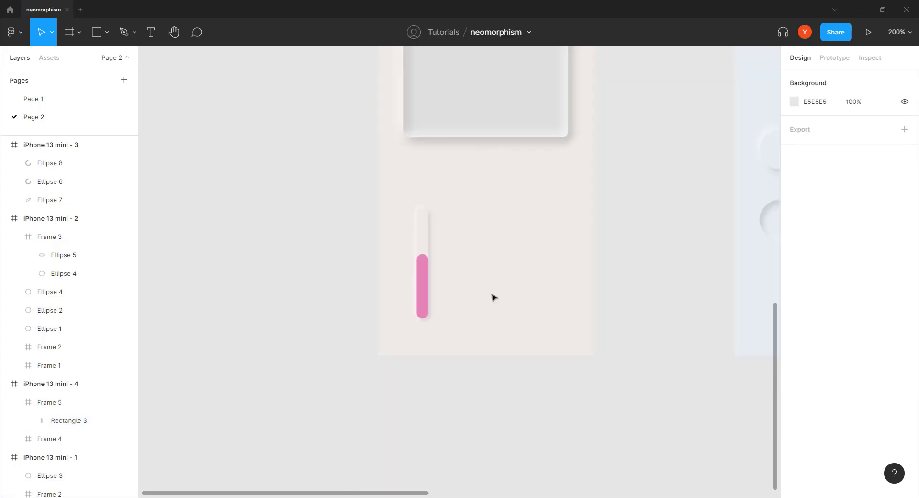
drag(498, 285, 470, 348)
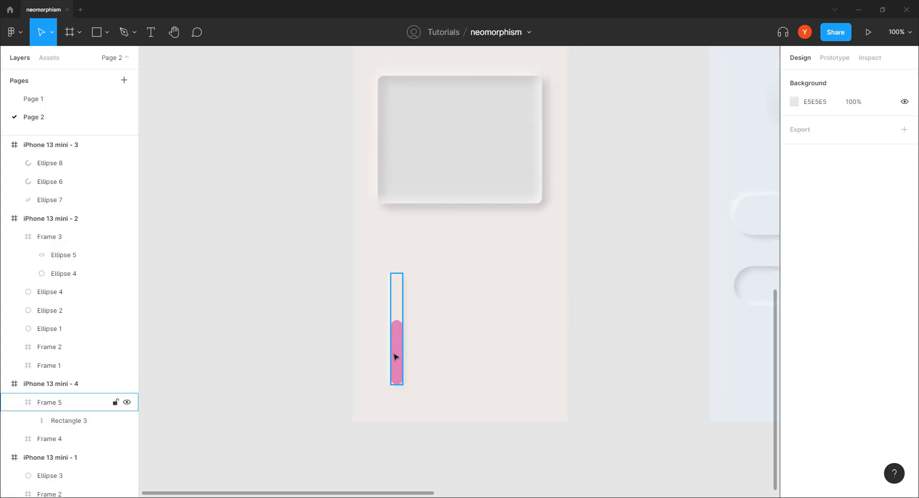
drag(630, 339, 604, 296)
click(370, 302)
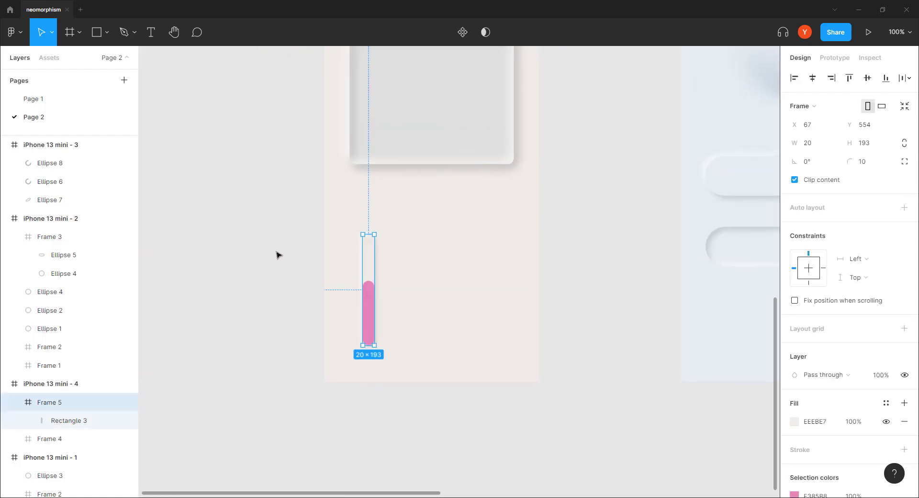
Step: Move the lower green ring off the dark iPhone 13 mini - 3 artboard onto the empty canvas beside it
drag(746, 330, 191, 333)
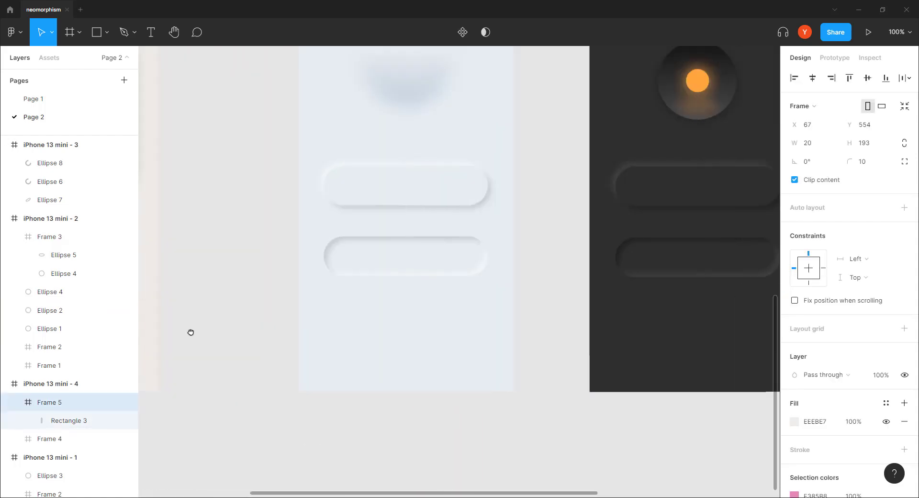
drag(681, 331, 282, 329)
drag(447, 329, 464, 376)
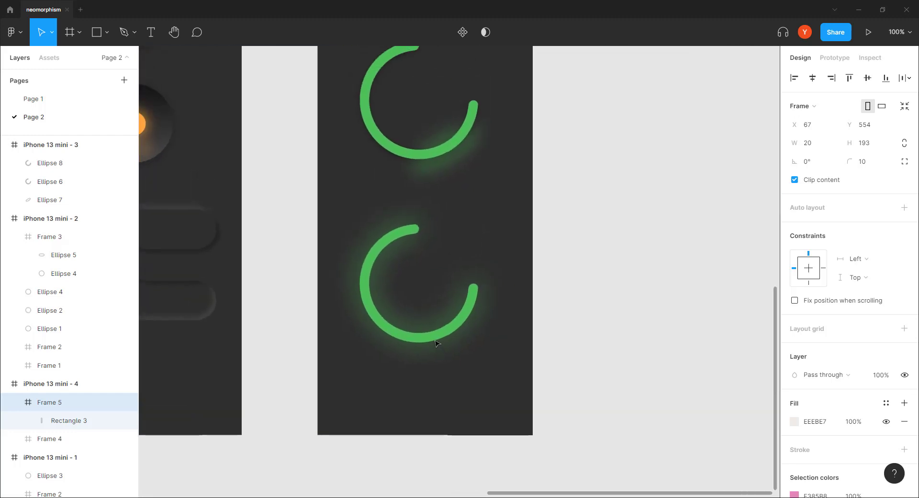
drag(420, 339, 631, 140)
drag(448, 337, 531, 290)
Step: Paste Frame 5 into the iPhone 13 mini - 3 artboard and sample the artboard's 2F2F2F as its fill
click(495, 288)
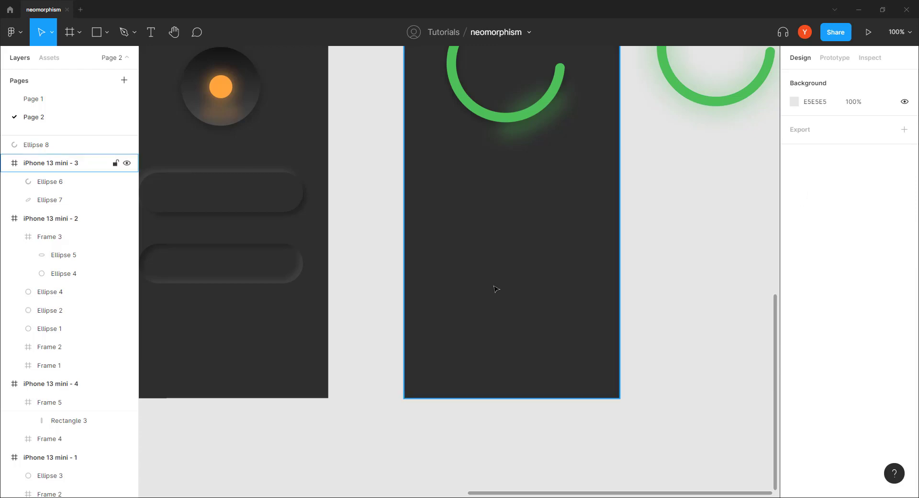
click(495, 288)
key(ctrl+v)
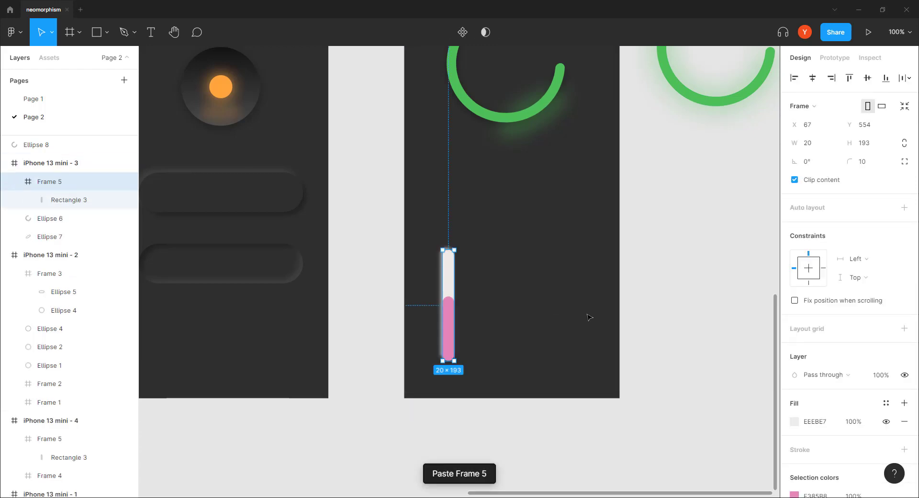
key(i)
click(523, 253)
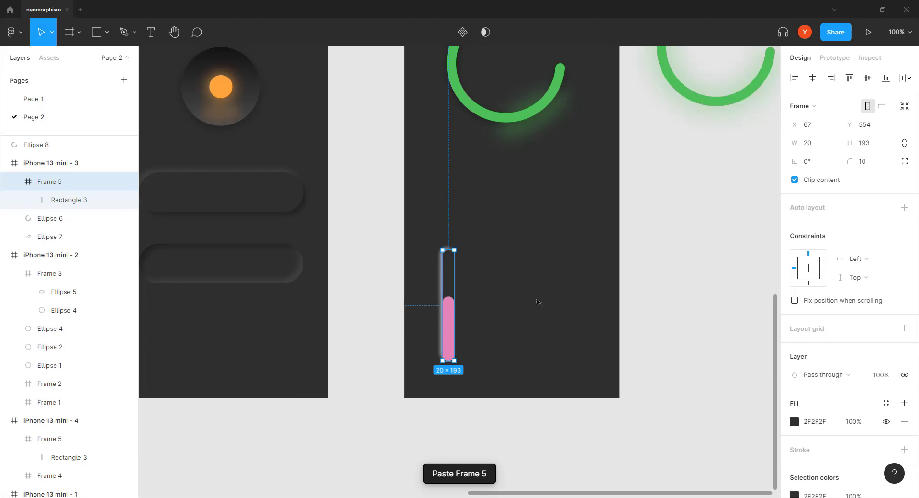
click(390, 306)
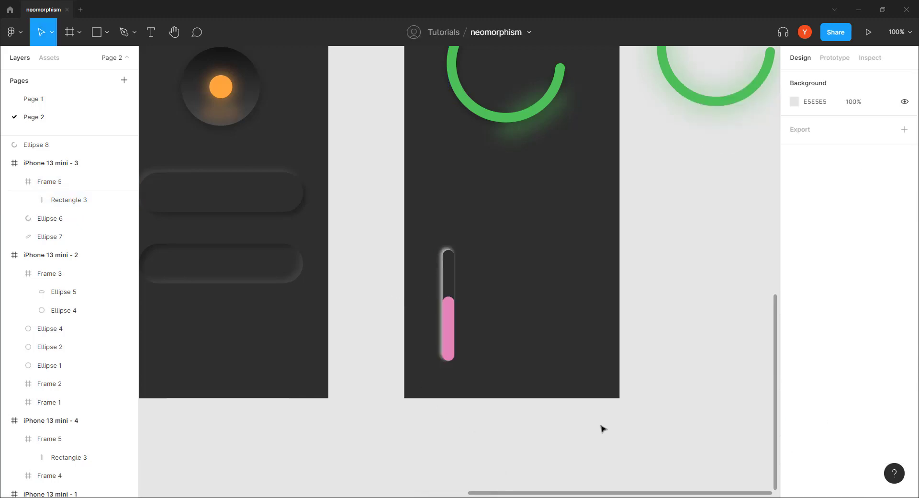
Step: Recolor the white drop shadow on the pasted Frame 5 to dark gray 4A4A4A at 80% opacity
key(ctrl+plus)
drag(495, 339, 507, 304)
click(449, 244)
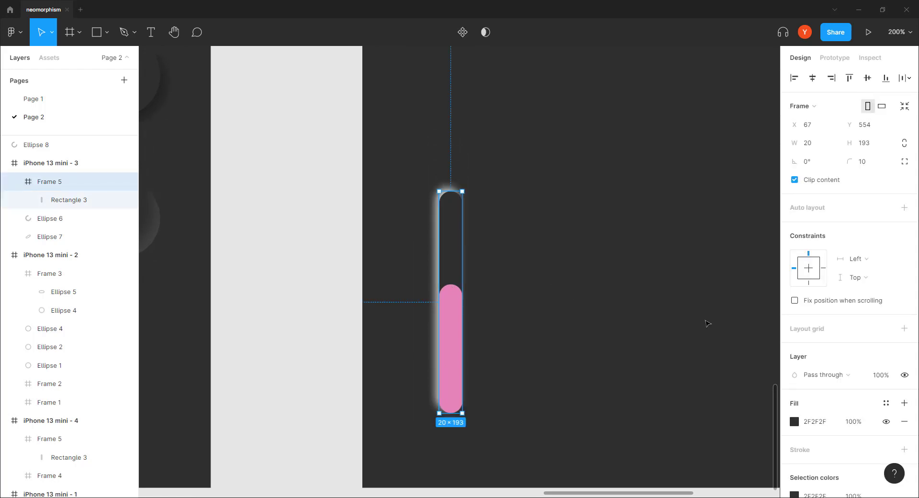
scroll(837, 364, down, 3)
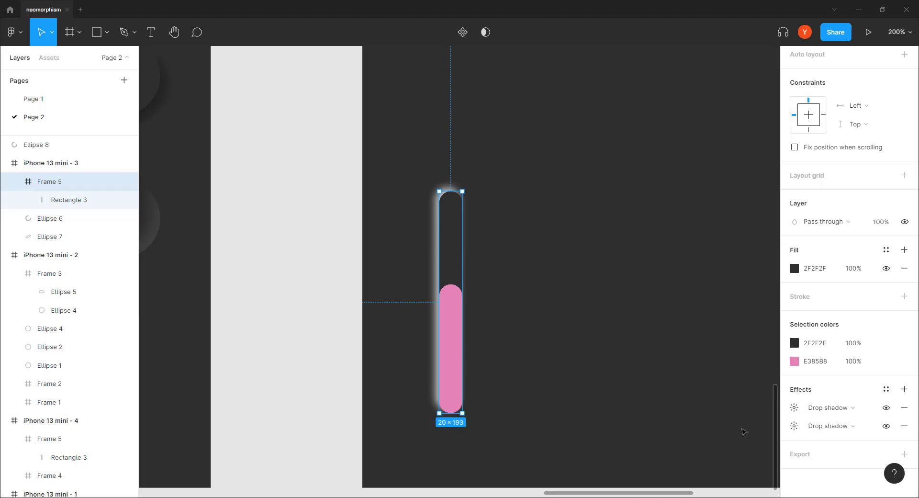
click(794, 407)
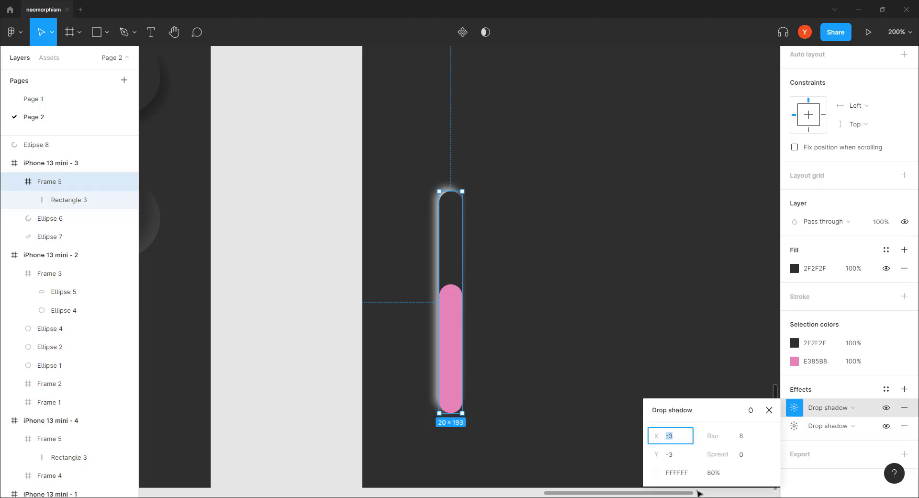
click(657, 472)
click(506, 213)
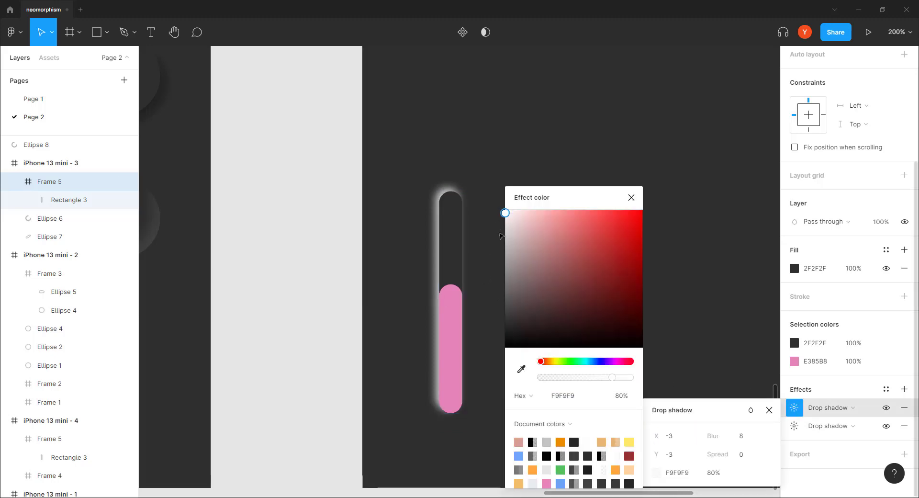
drag(500, 235, 490, 307)
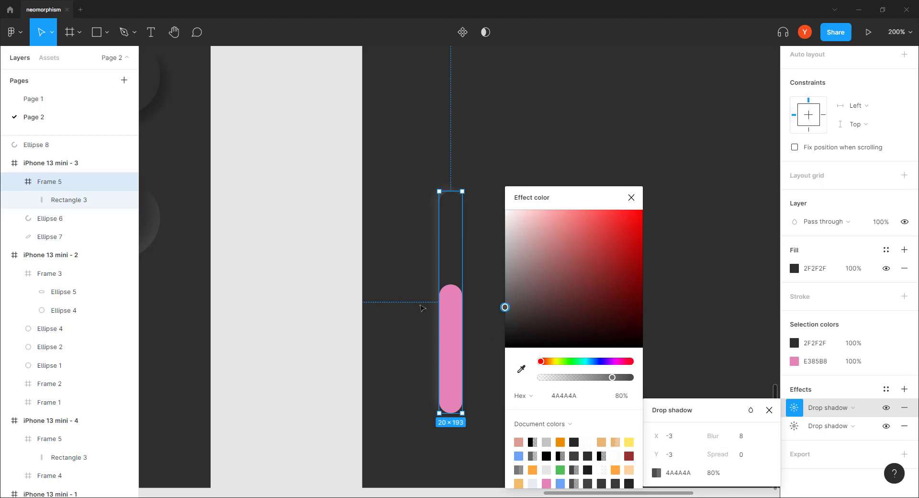
drag(590, 199, 646, 93)
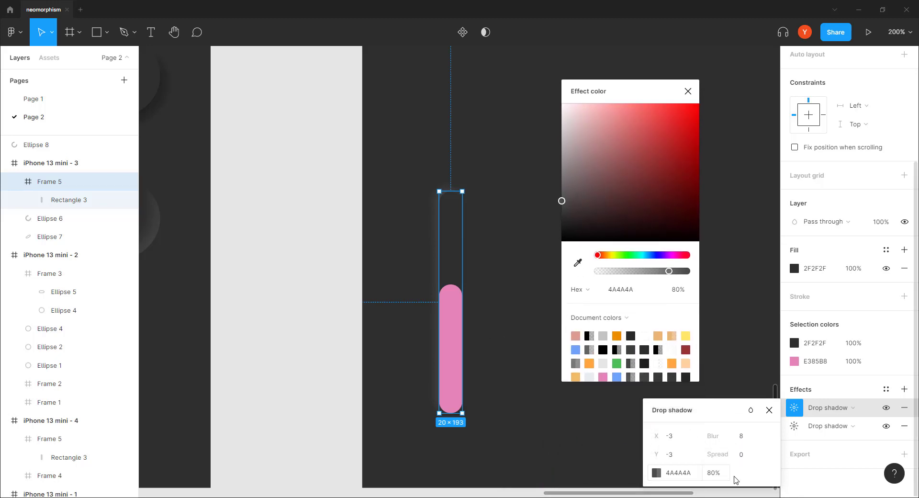
Step: Set the opacity of the pasted Frame 5's black drop shadow to 20%
click(794, 426)
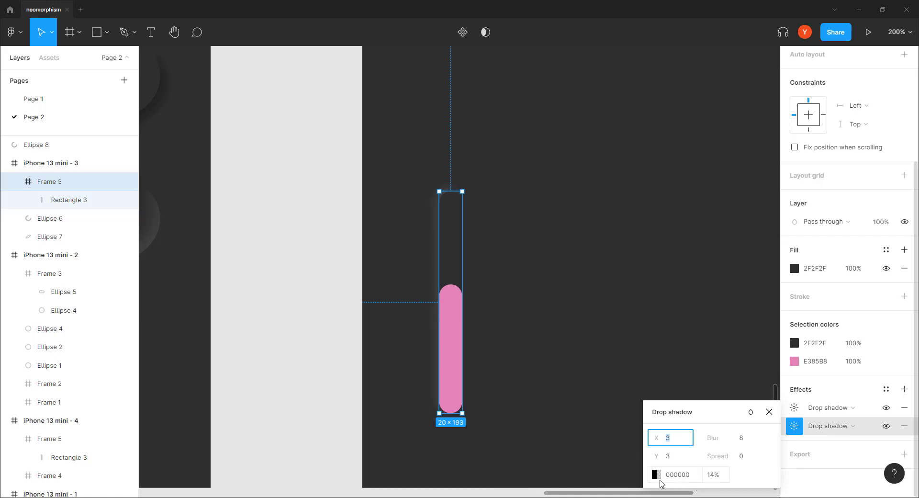
click(655, 474)
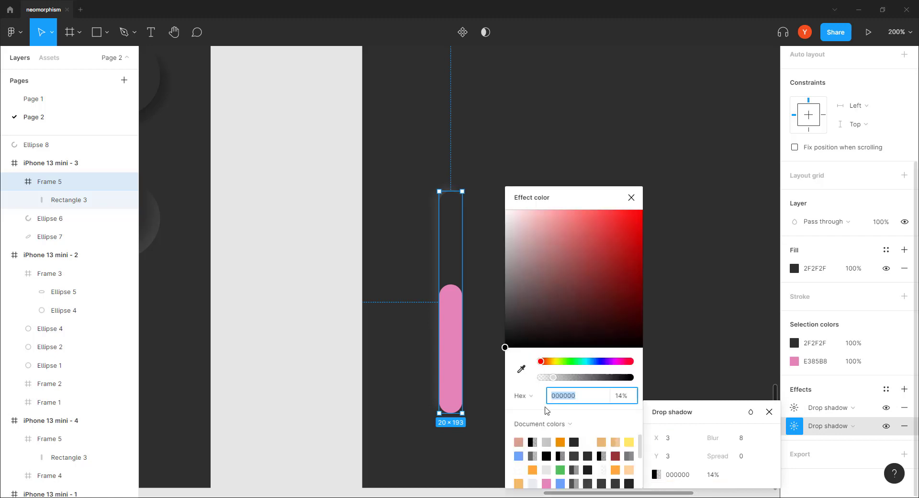
click(505, 348)
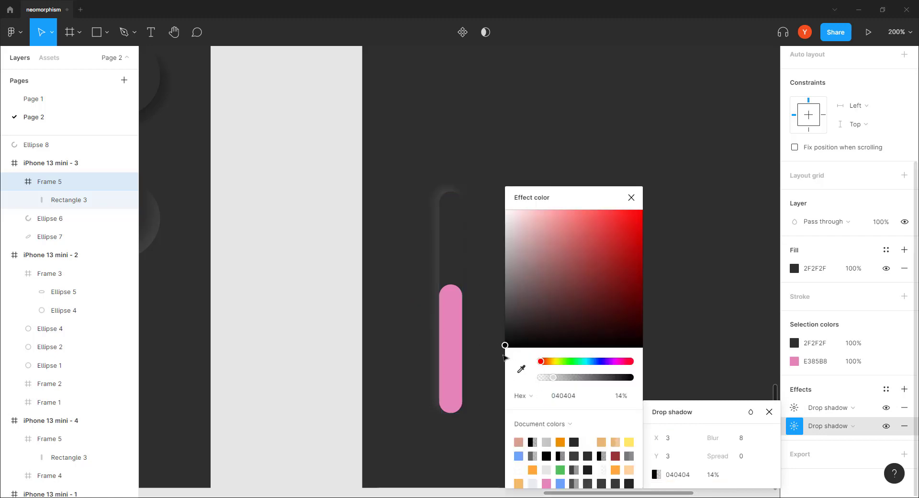
click(713, 474)
text(20)
key(Return)
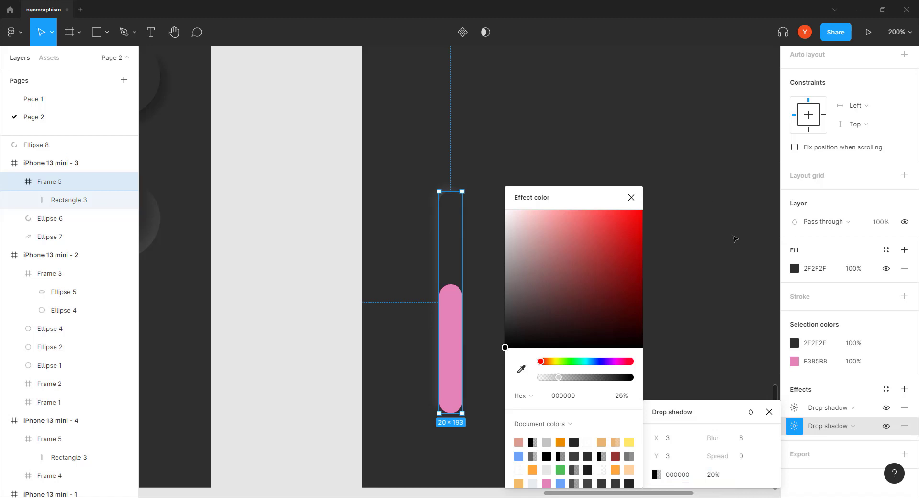
click(632, 201)
click(655, 293)
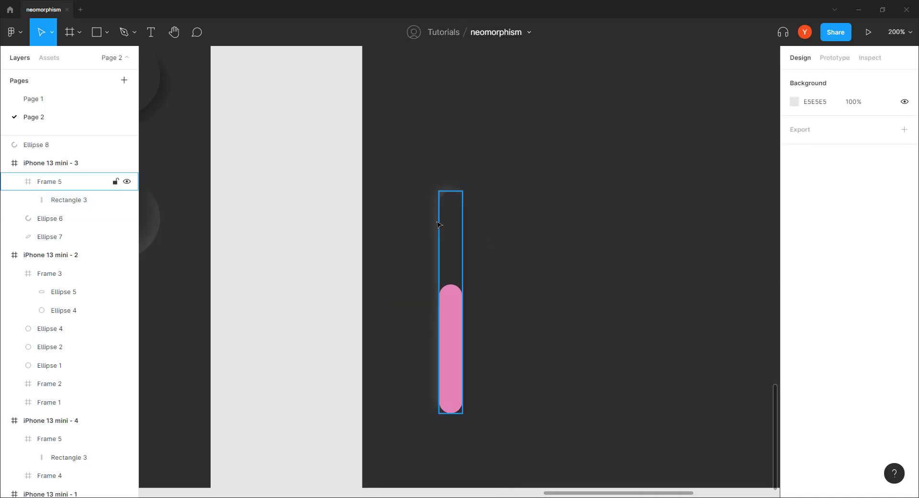
Step: Set the black drop shadow on the dark artboard's Frame 5 to 30% opacity with a Y offset of 4
click(49, 181)
scroll(812, 439, down, 3)
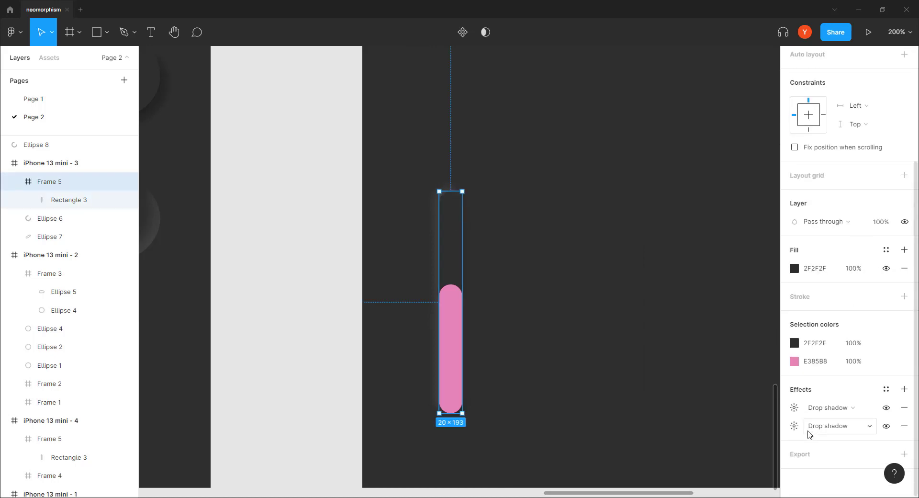
click(793, 429)
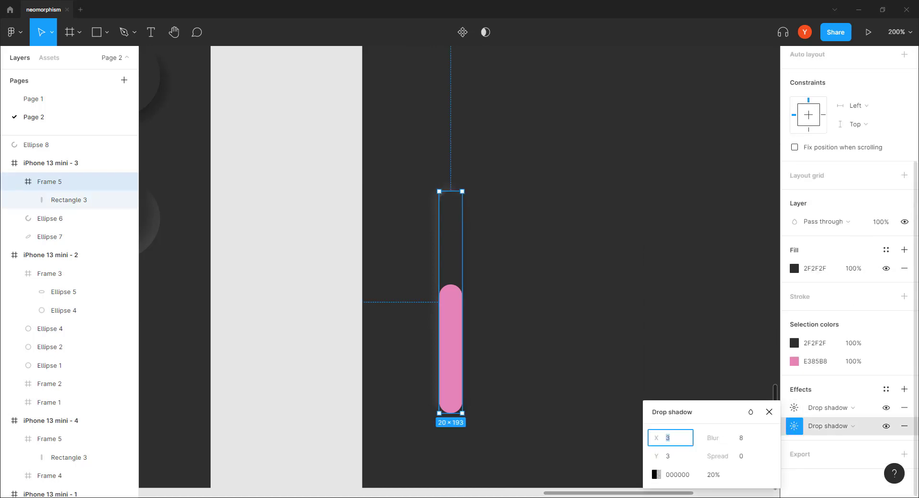
click(717, 475)
text(30)
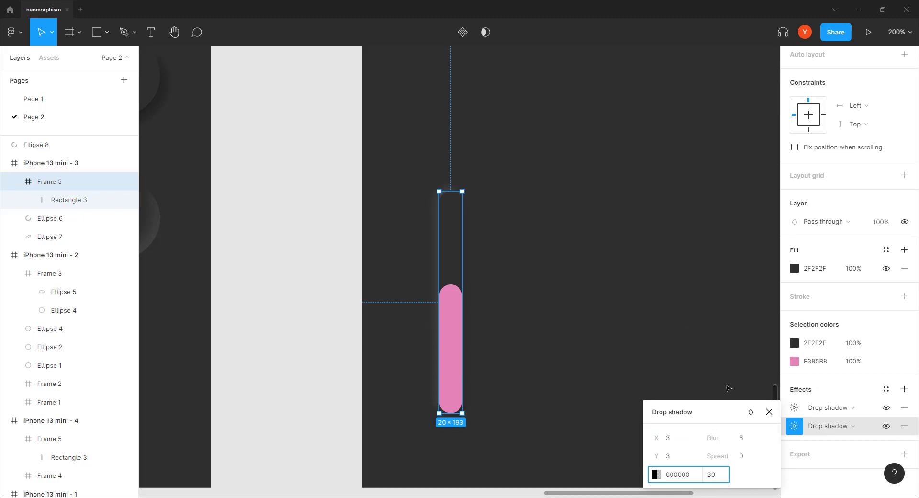
key(Return)
click(671, 459)
text(4)
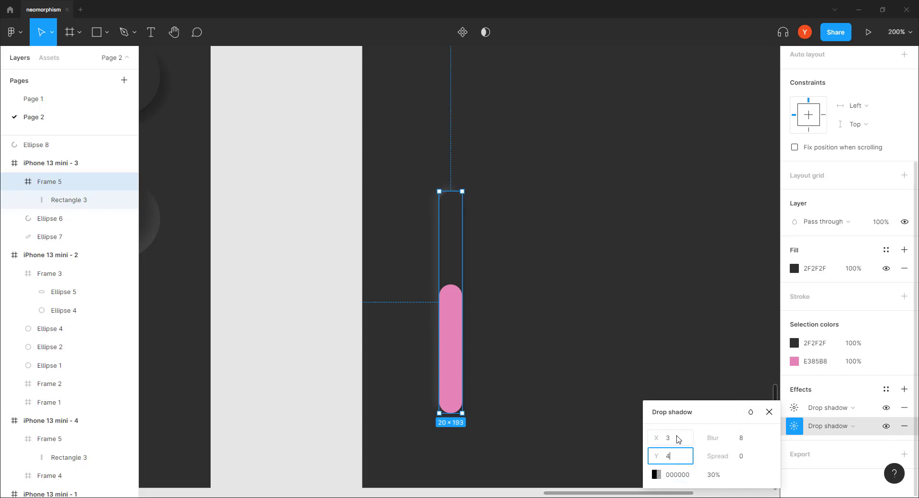
click(678, 438)
click(621, 304)
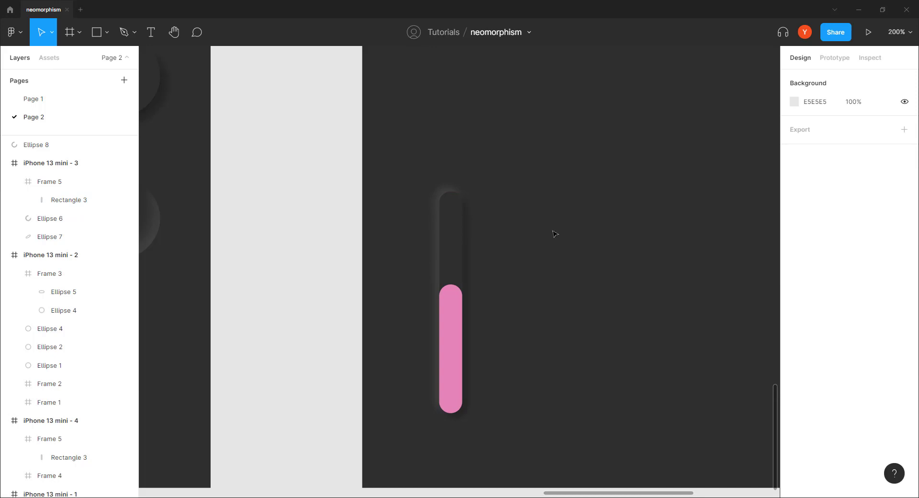
Step: Move pink Rectangle 3 out of Frame 5 onto the dark artboard and shorten it to 112 high, ending at the frame's lower edge
double_click(454, 347)
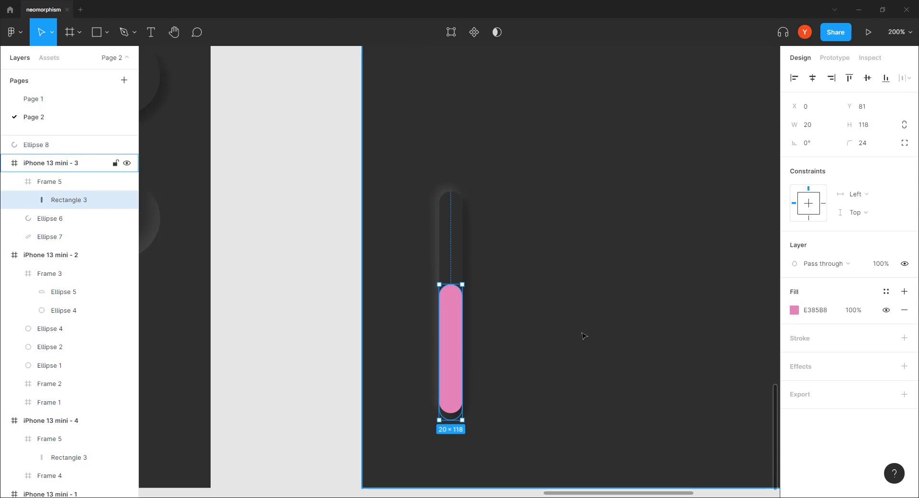
key(ctrl+x)
key(ctrl+v)
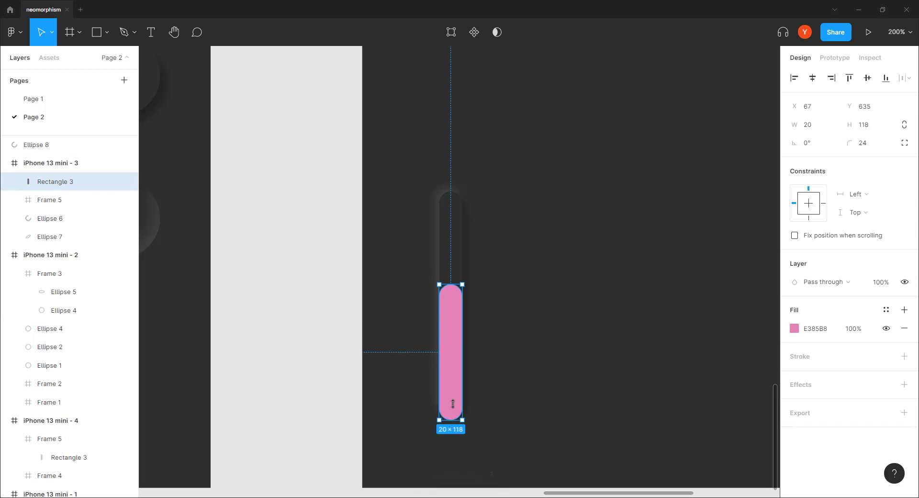
mouse_move(448, 422)
mouse_down()
mouse_move(450, 329)
mouse_move(453, 415)
mouse_up()
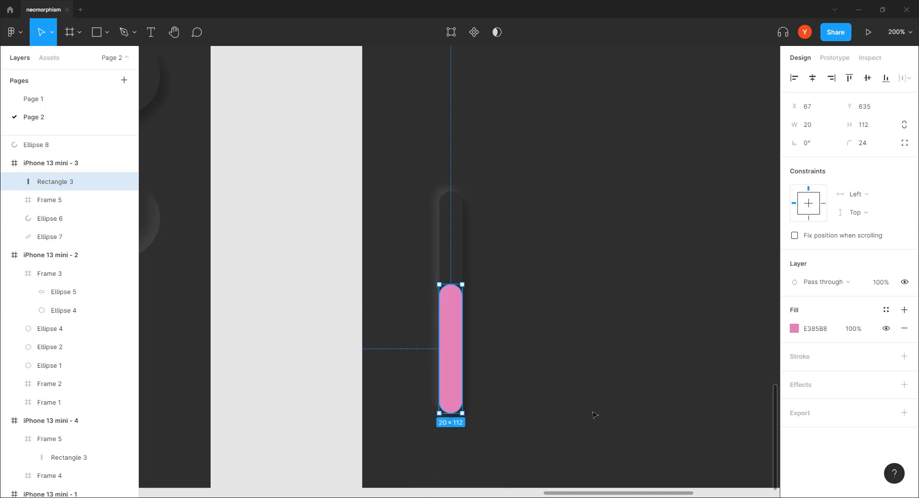
Step: Change the fill of the dark artboard's Rectangle 3 to a more saturated pink, EB4EA3
click(794, 328)
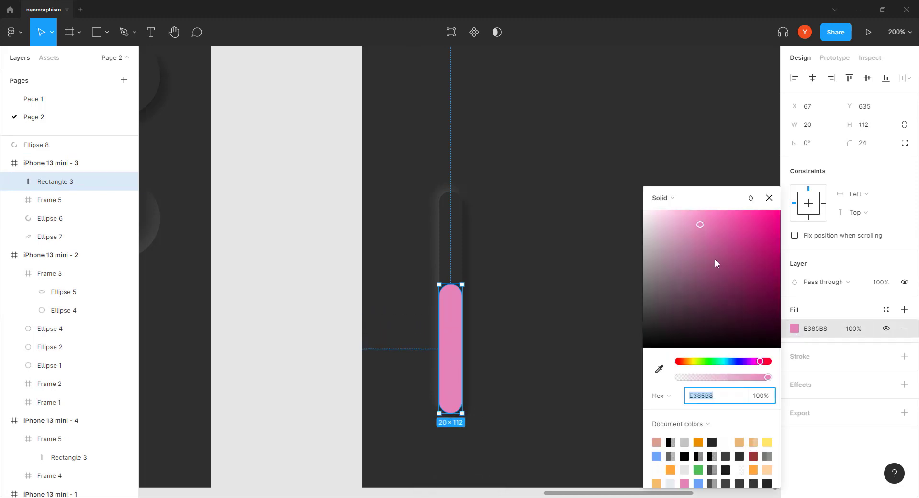
drag(700, 227, 735, 221)
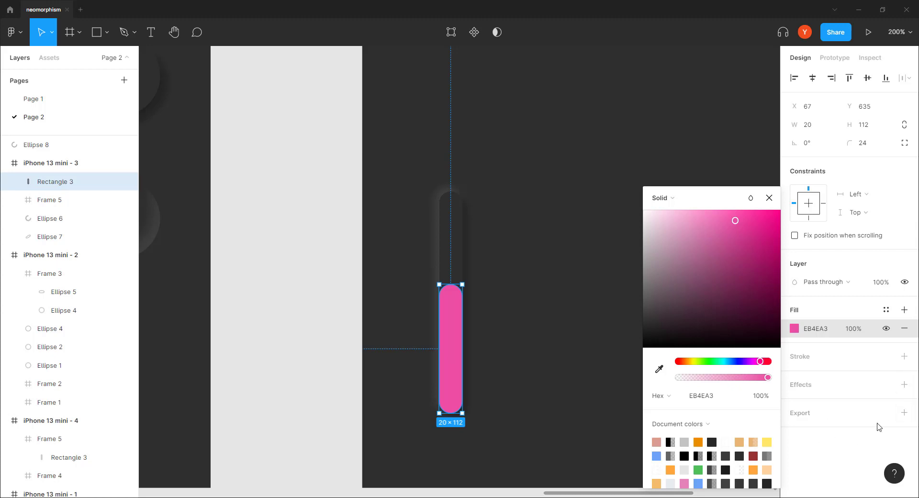
Step: Add a drop shadow to the dark artboard's Rectangle 3 and sample the bar's pink, EB4EA2, for its fill and its shadow
click(904, 385)
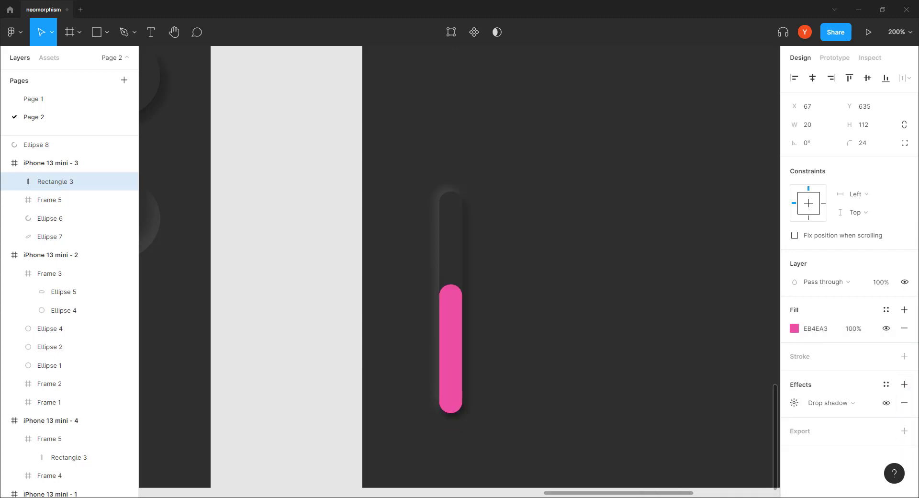
click(793, 403)
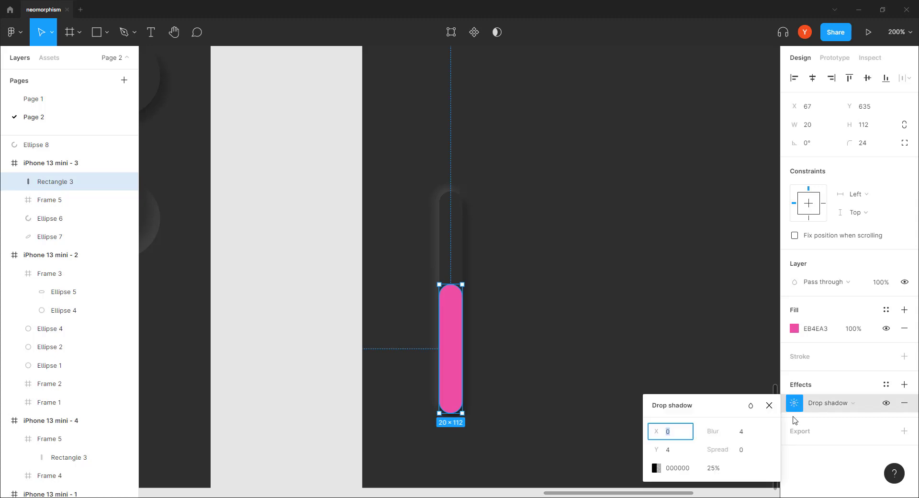
click(655, 467)
click(521, 369)
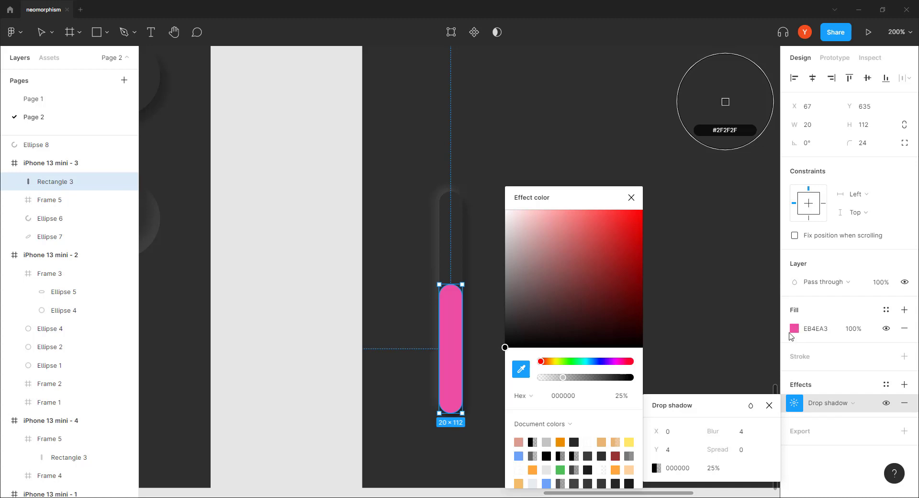
click(793, 330)
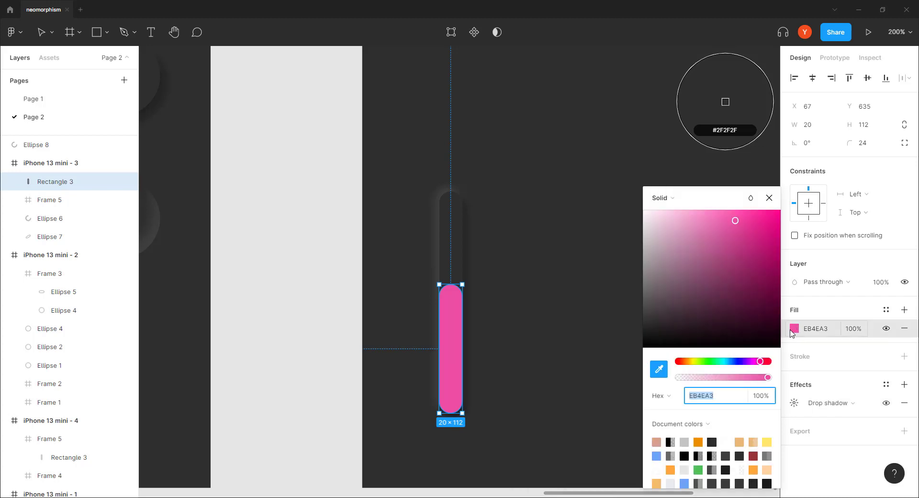
click(658, 369)
click(659, 369)
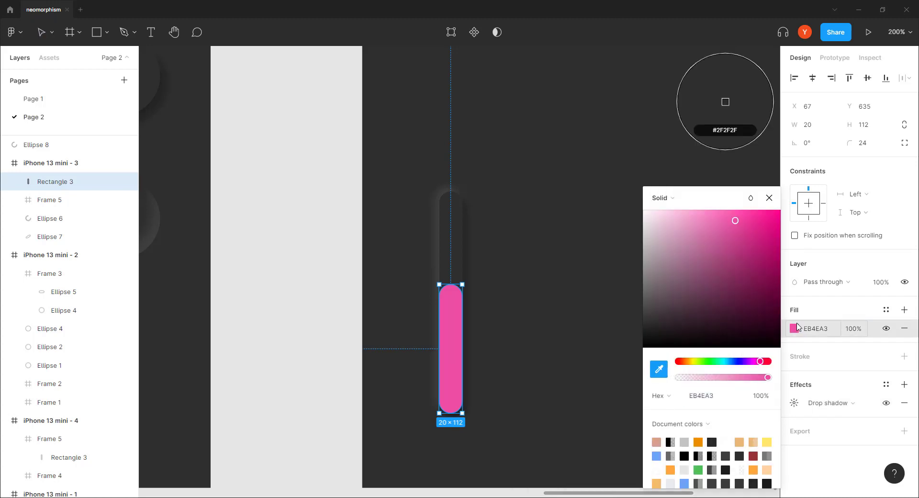
click(455, 361)
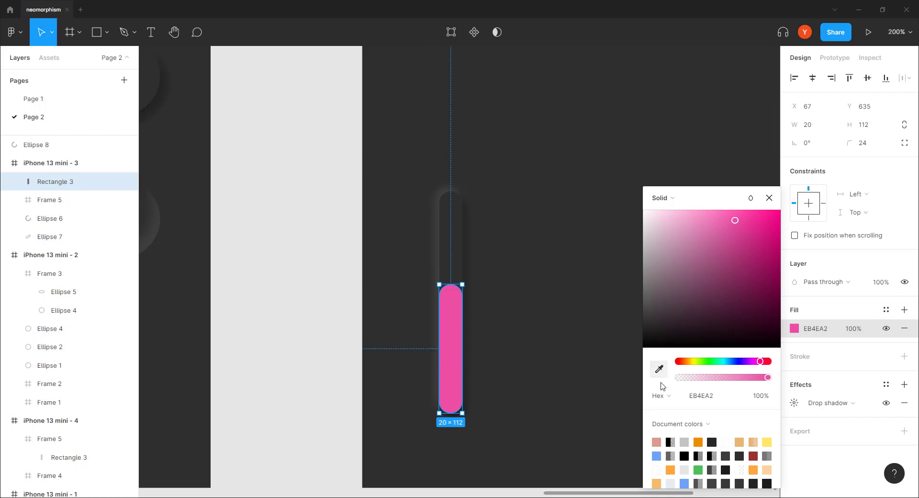
click(795, 404)
click(656, 467)
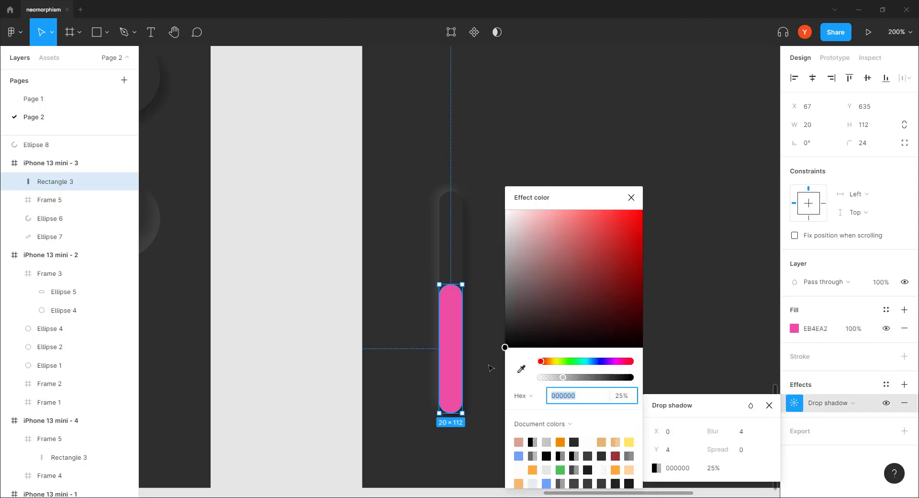
click(521, 369)
click(449, 349)
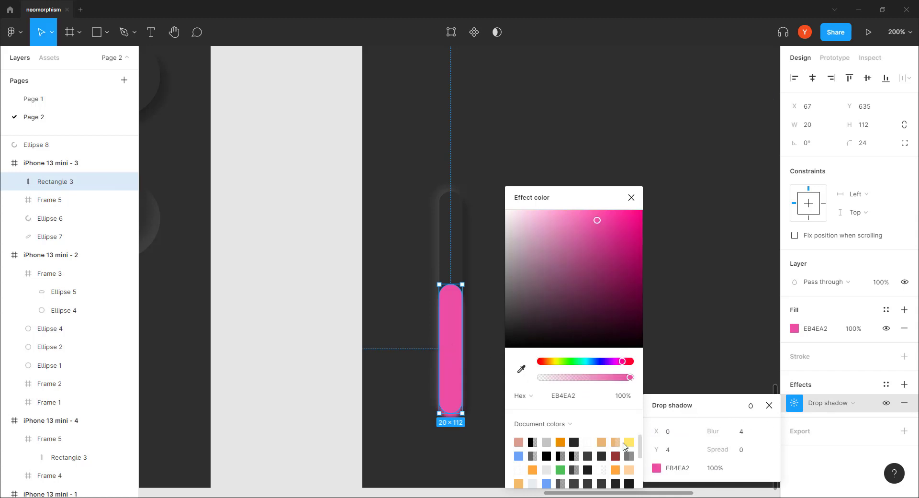
Step: Set the pink drop shadow of Rectangle 3 to a Y offset of 0 and a blur of 17
click(678, 453)
text(0)
key(Return)
click(744, 430)
key(Up)
text(20)
key(Return)
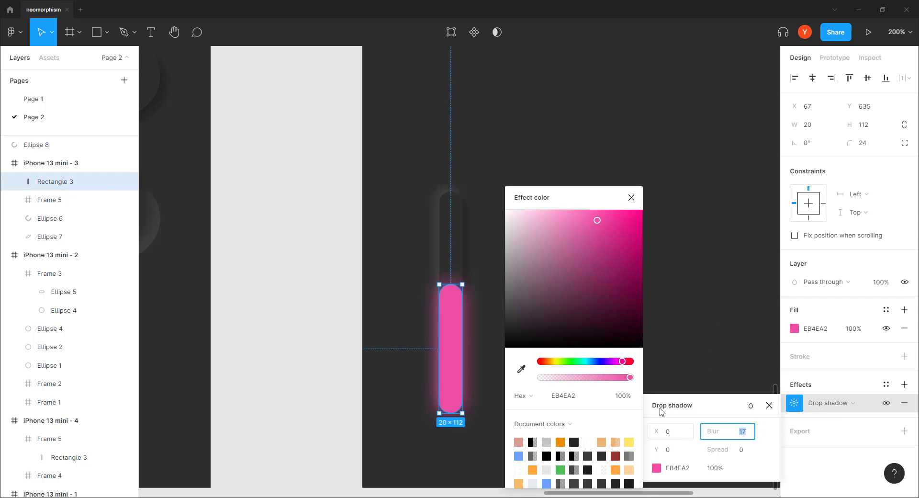
click(629, 198)
click(647, 213)
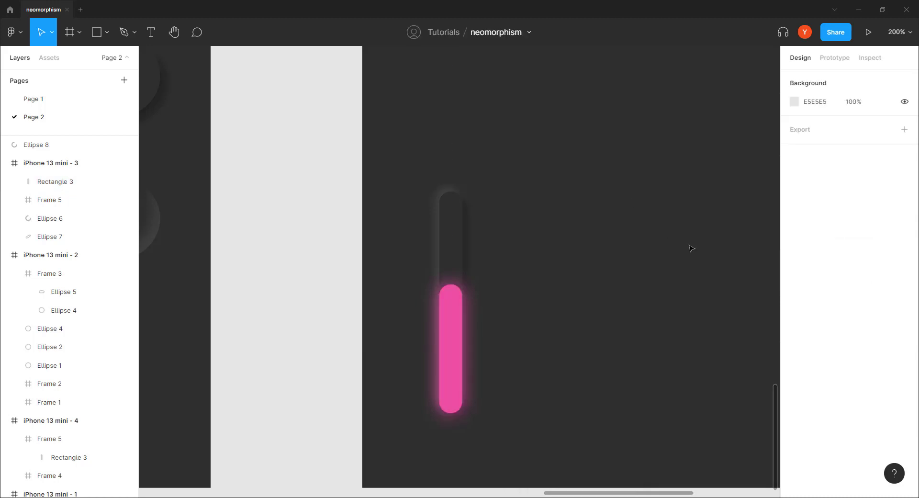
Step: Duplicate the dark artboard's Rectangle 3 and Frame 5 and place the copied slider to the right of the original at X 132
key(shift+0)
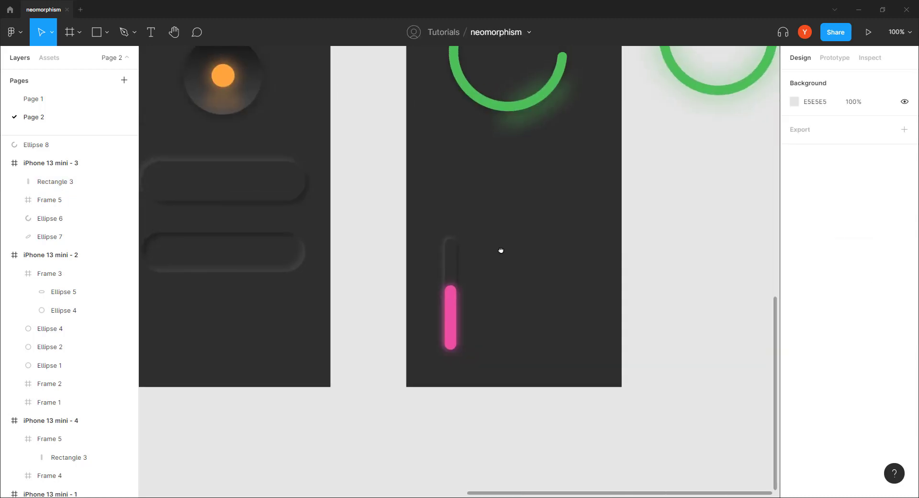
scroll(516, 258, up, 1)
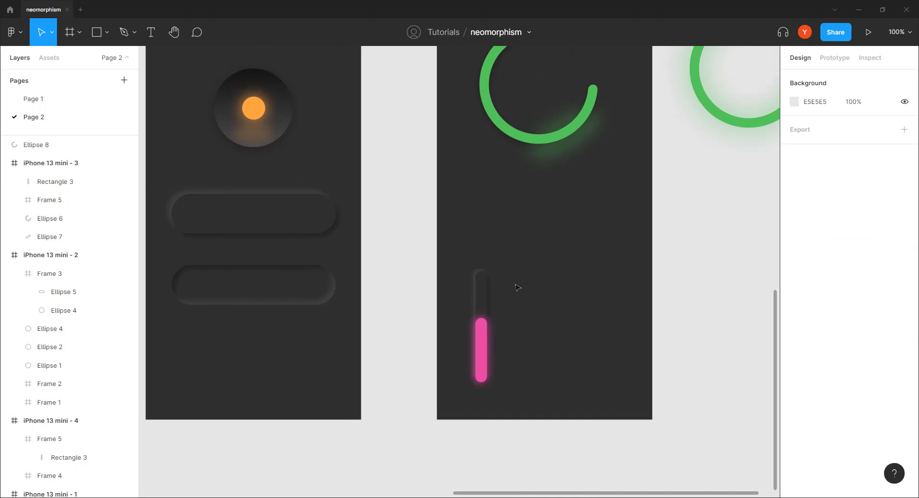
drag(517, 244, 430, 429)
key(ctrl+d)
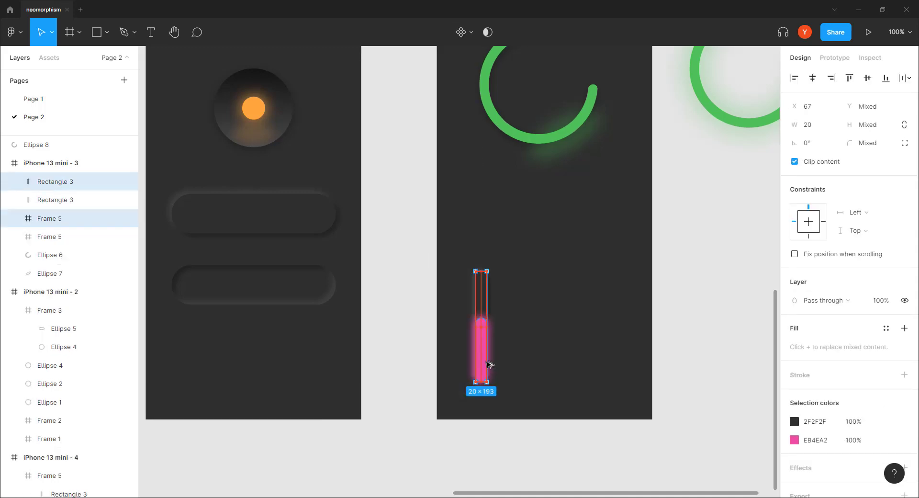
drag(484, 364, 519, 365)
click(570, 359)
Step: Shorten the copied slider's pink bar from its upper edge to 70 high
click(518, 368)
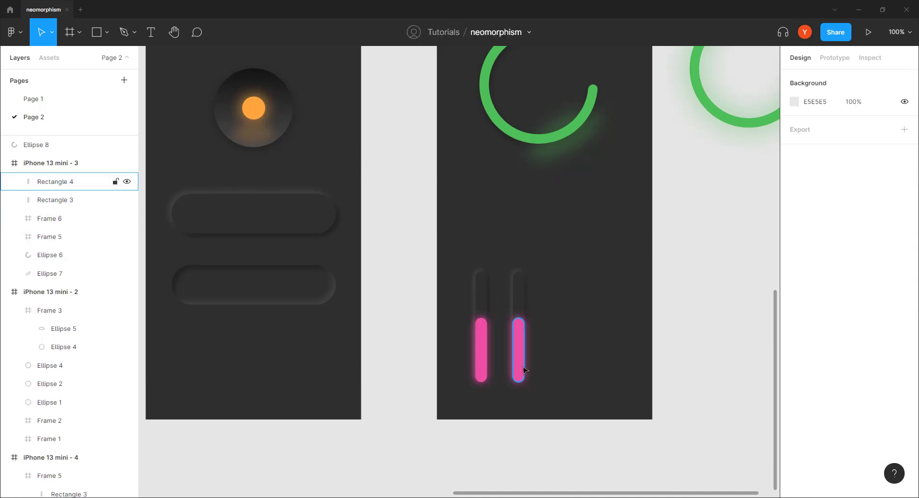
drag(520, 318, 518, 342)
click(577, 290)
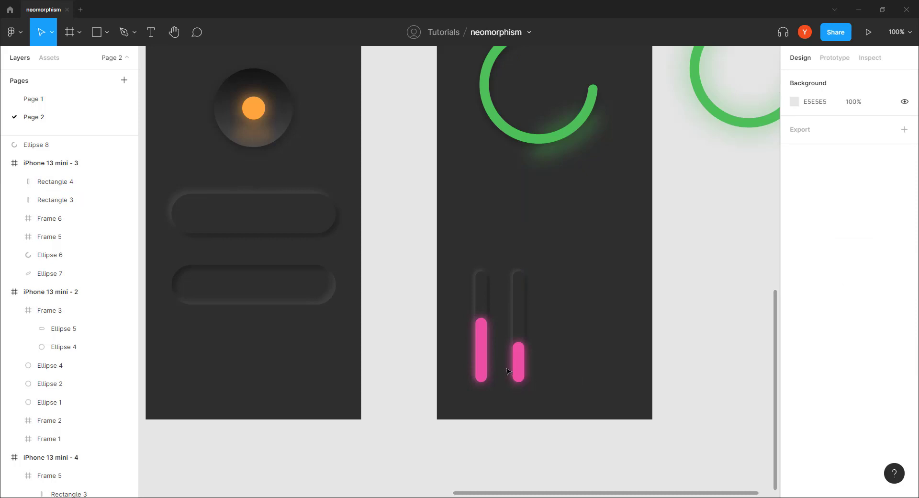
Step: Change the fill of the copied slider's bar, Rectangle 4, to the document's orange, EE8F00
click(518, 369)
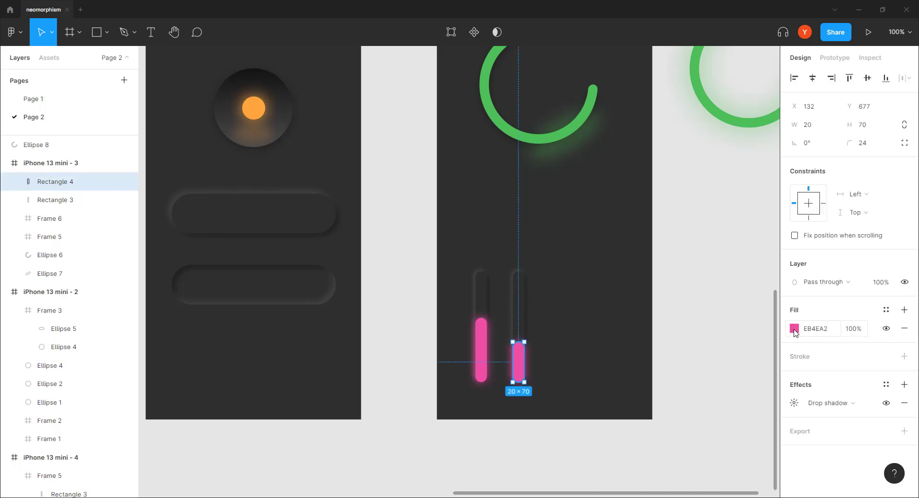
click(794, 330)
click(686, 361)
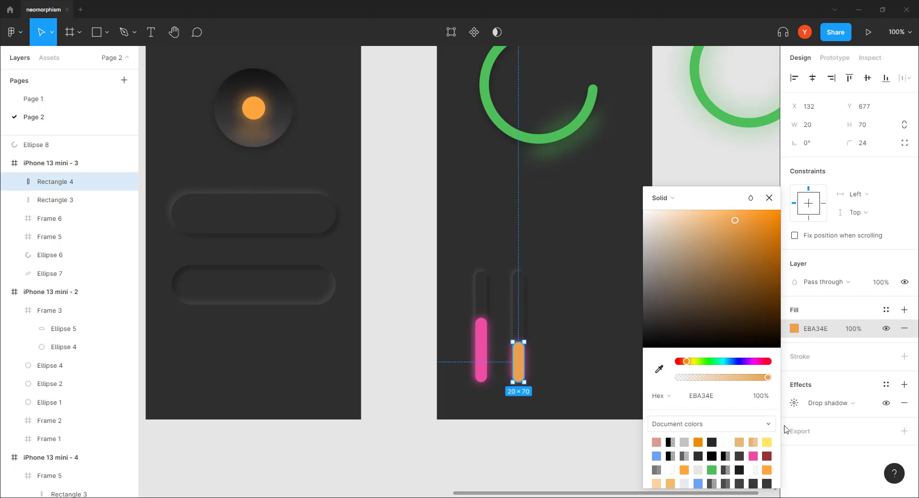
click(697, 441)
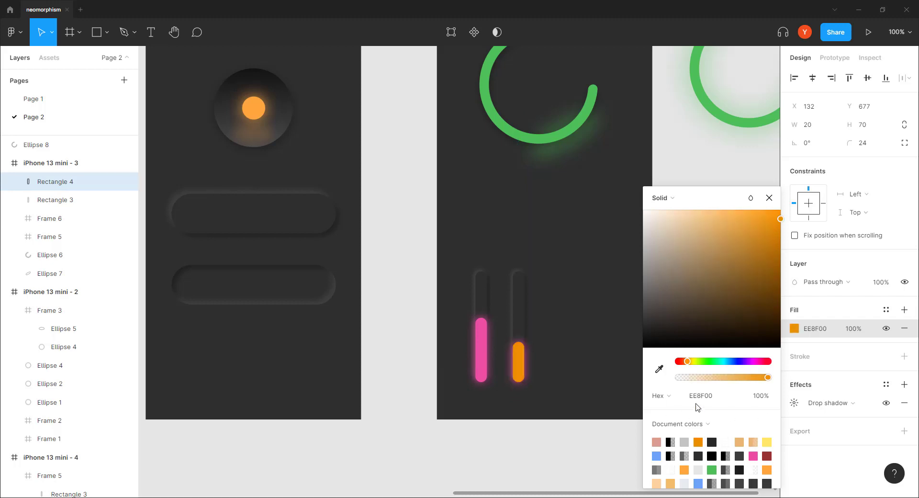
Step: Recolour the drop shadow of Rectangle 4 to the same orange, EE8F00
click(794, 402)
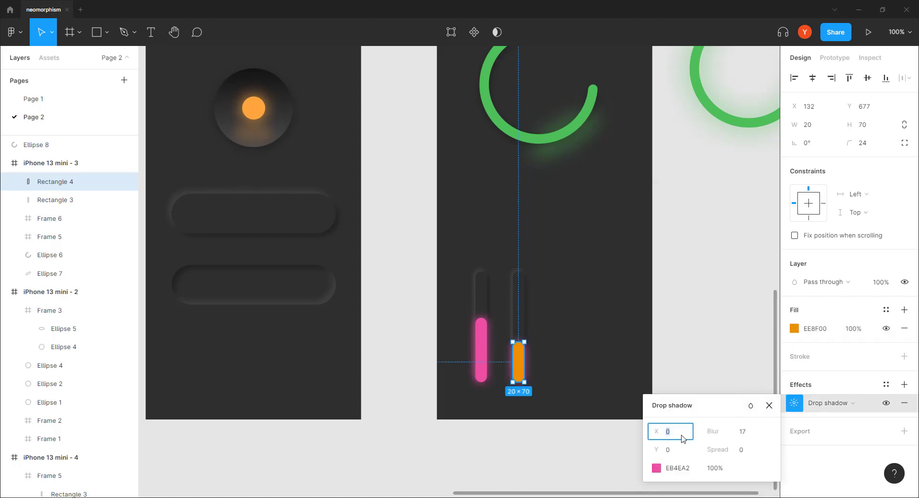
click(657, 468)
click(604, 397)
click(560, 440)
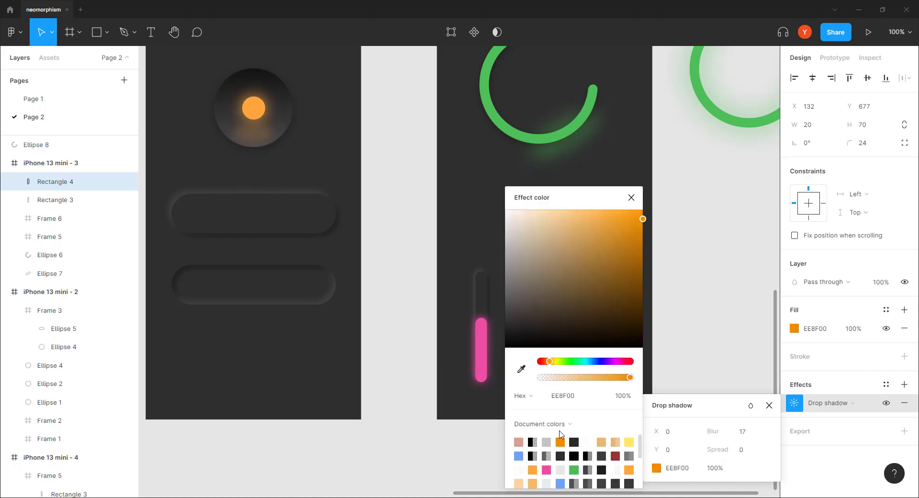
drag(575, 204, 763, 113)
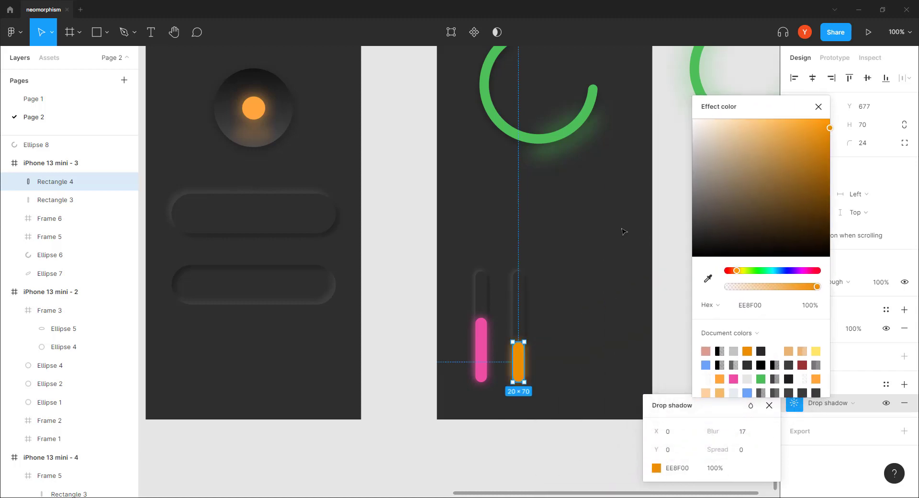
click(583, 285)
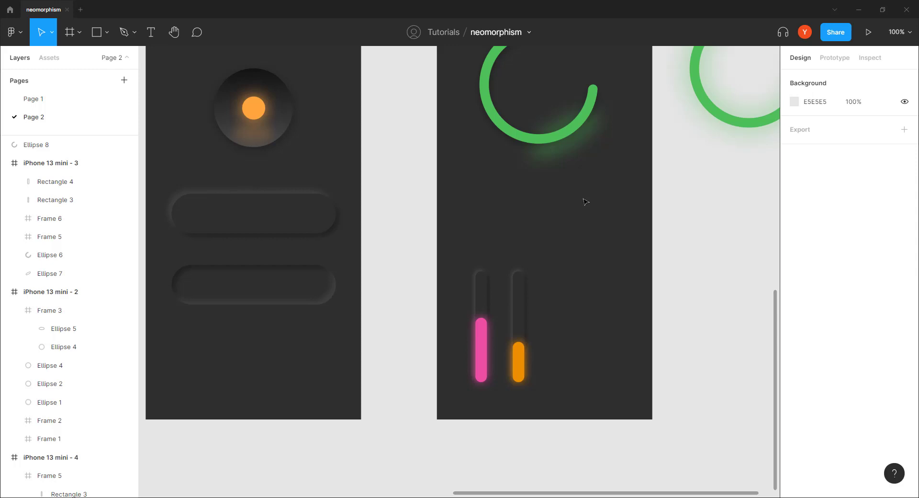
Step: Add the text "12" inside the green progress ring on the dark artboard
scroll(477, 188, up, 4)
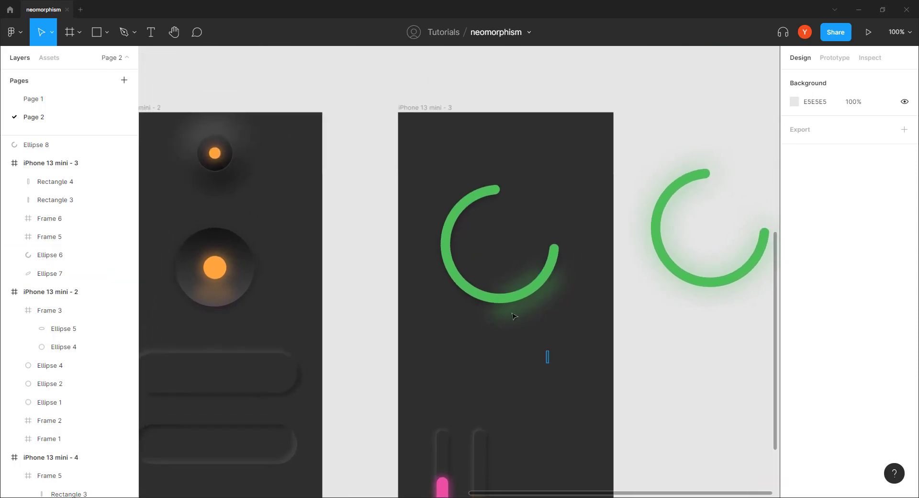
drag(548, 363, 482, 305)
click(481, 365)
key(ctrl+plus)
drag(504, 394, 435, 460)
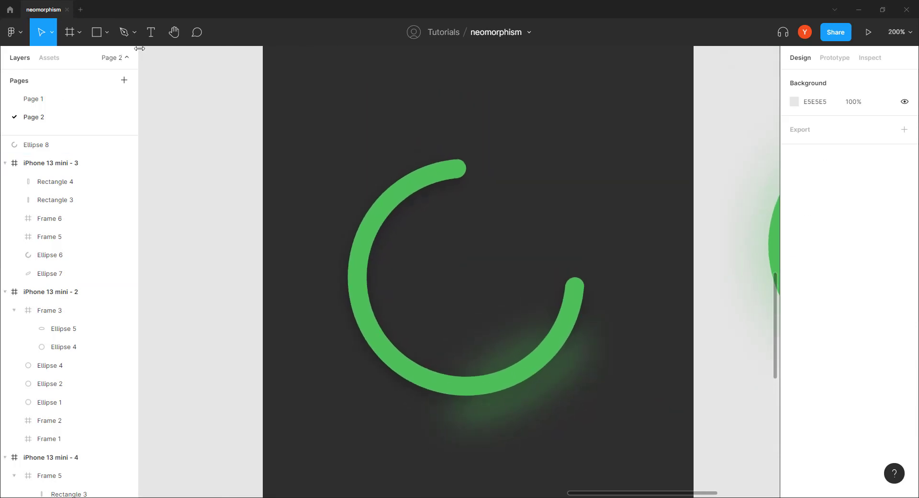
click(151, 32)
click(436, 244)
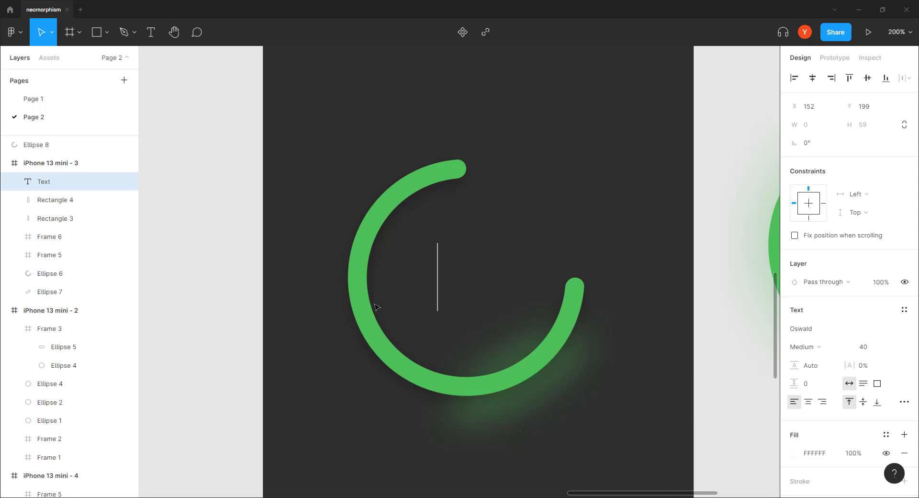
text(12)
key(Escape)
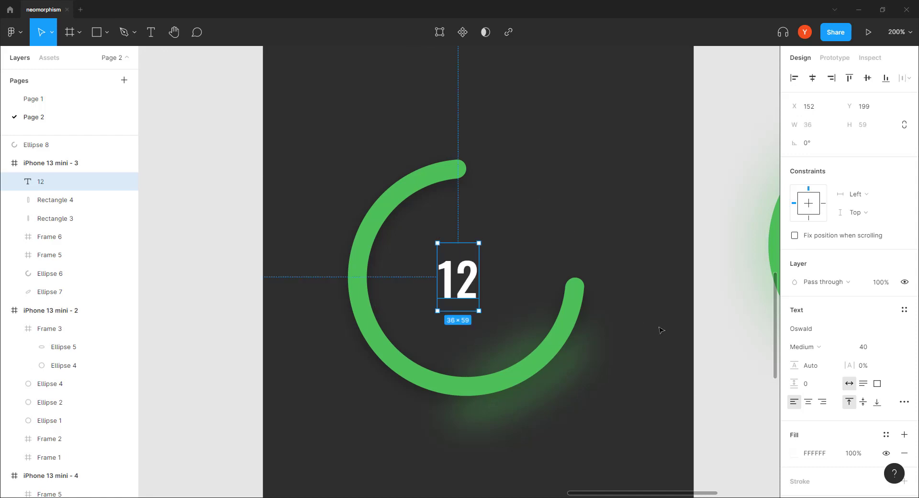
Step: Set the font size of the text 12 to 80 and centre it in the green ring at X 141, Y 161
click(863, 346)
text(80)
key(Return)
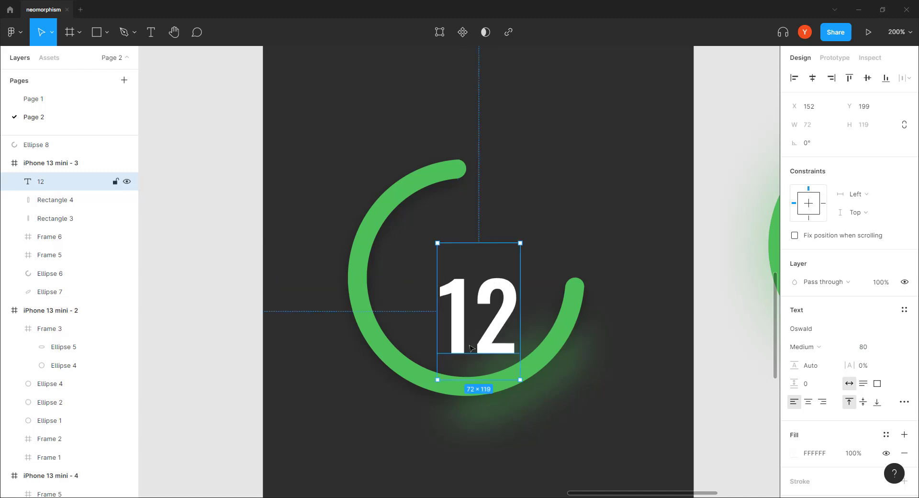
drag(480, 337, 471, 308)
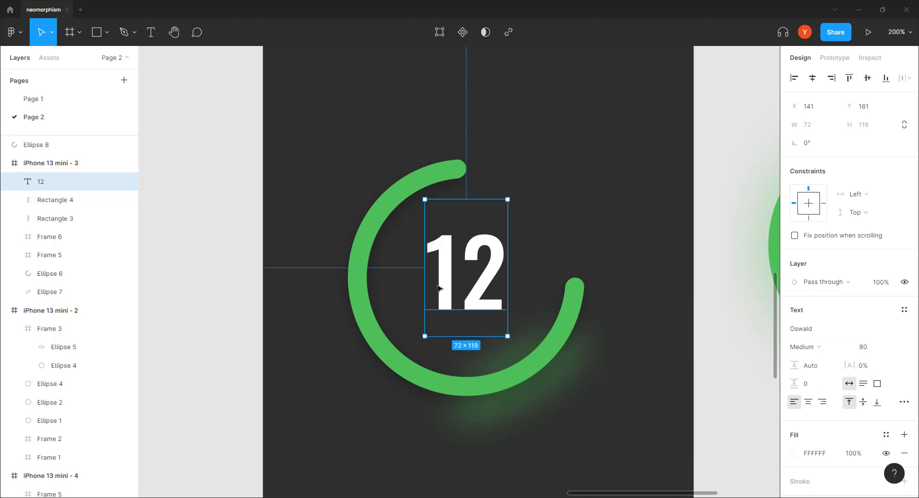
Step: Fill the text 12 with the green sampled from the ring, 4EBE59
scroll(794, 342, down, 2)
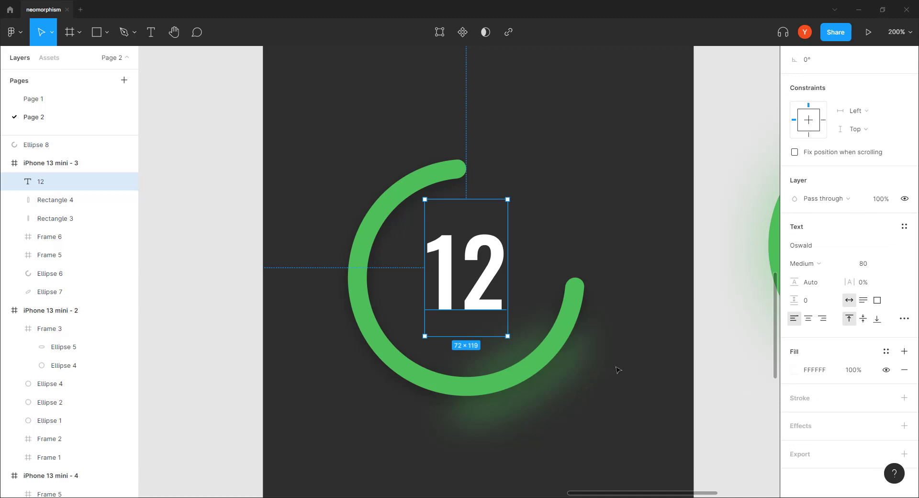
key(i)
click(552, 349)
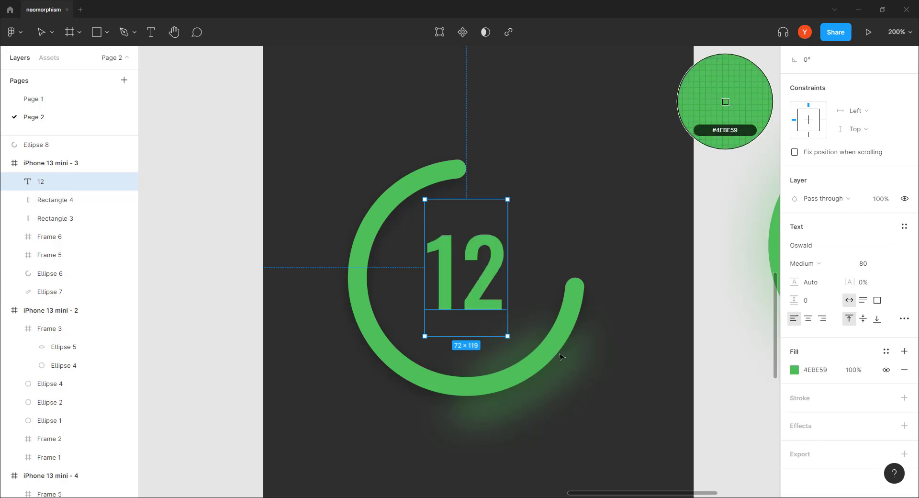
Step: Add a drop shadow to the text 12 and colour it with the ring's green, 4EBE59
click(904, 425)
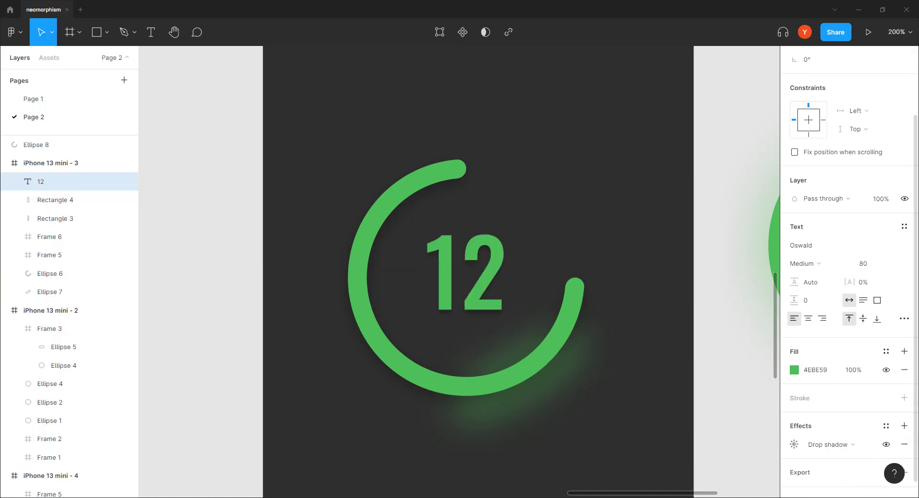
scroll(797, 433, down, 1)
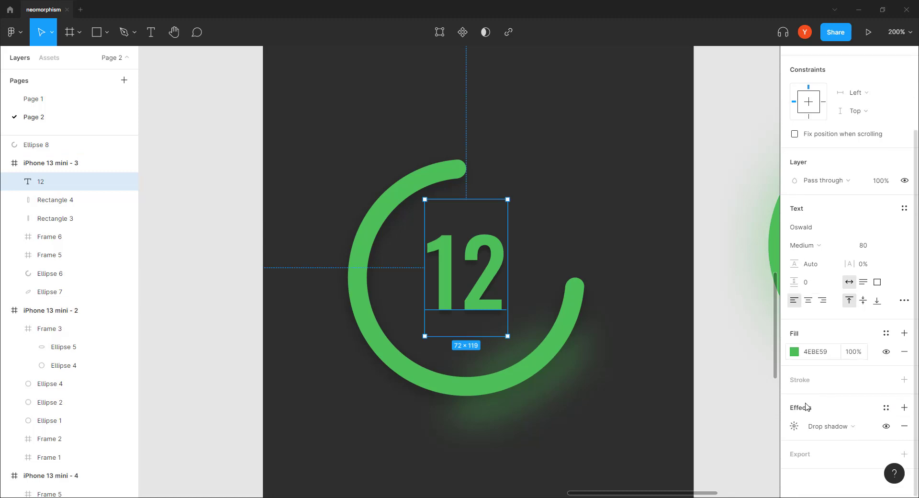
click(795, 426)
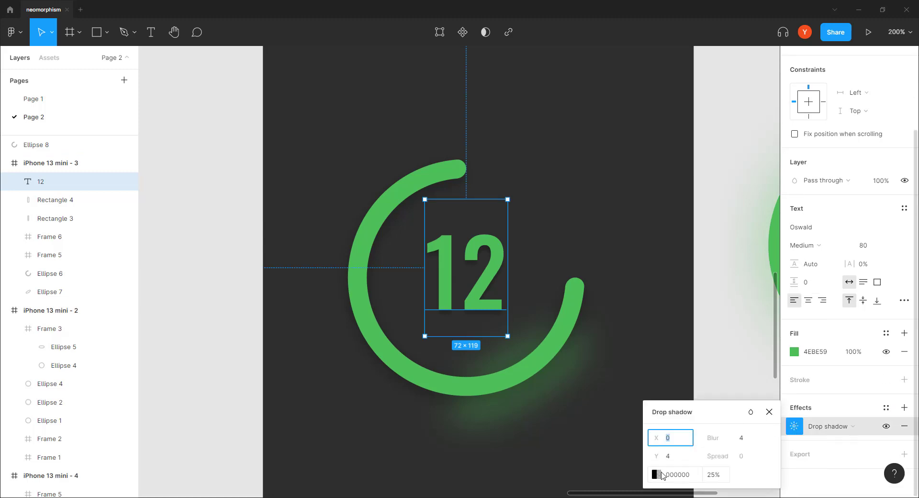
click(655, 473)
click(518, 470)
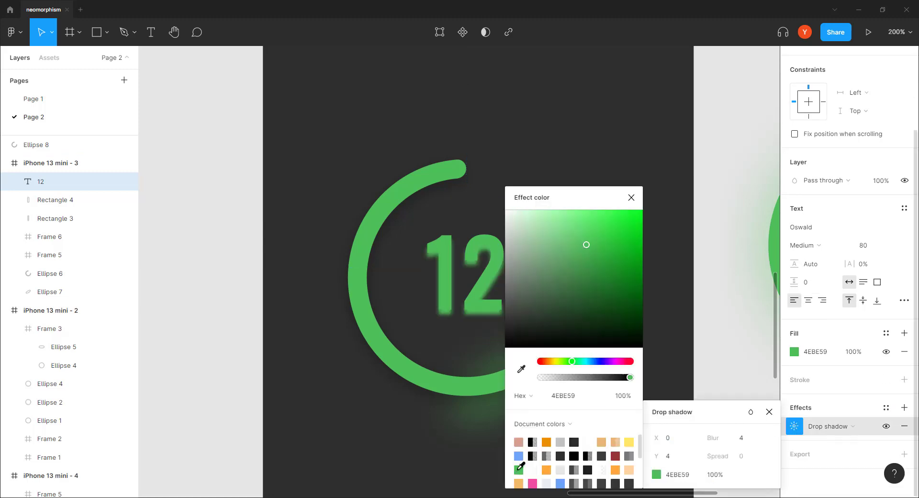
Step: Set the text shadow's Y offset to 0 and its blur to 16
click(668, 456)
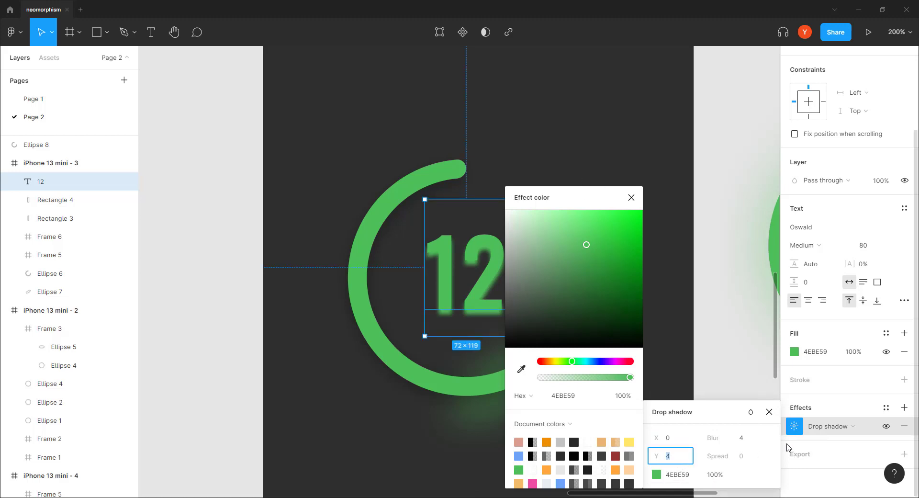
text(0)
key(Return)
click(741, 438)
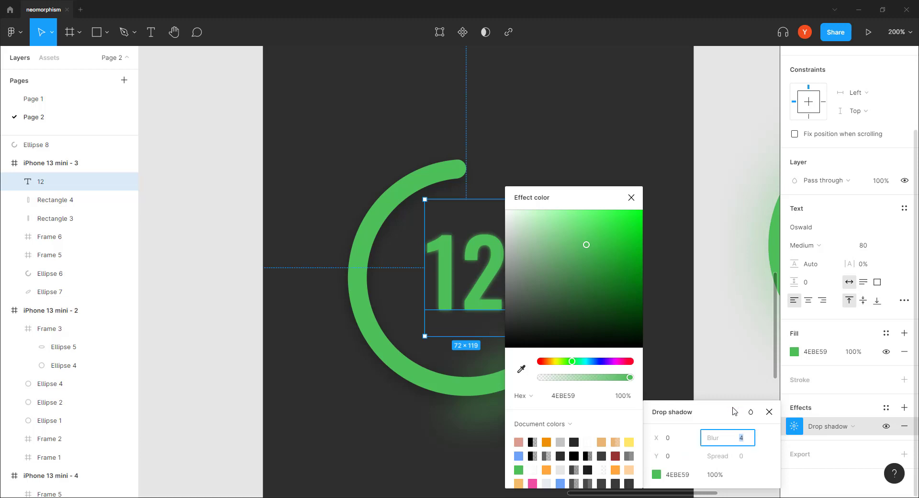
text(19)
key(Return)
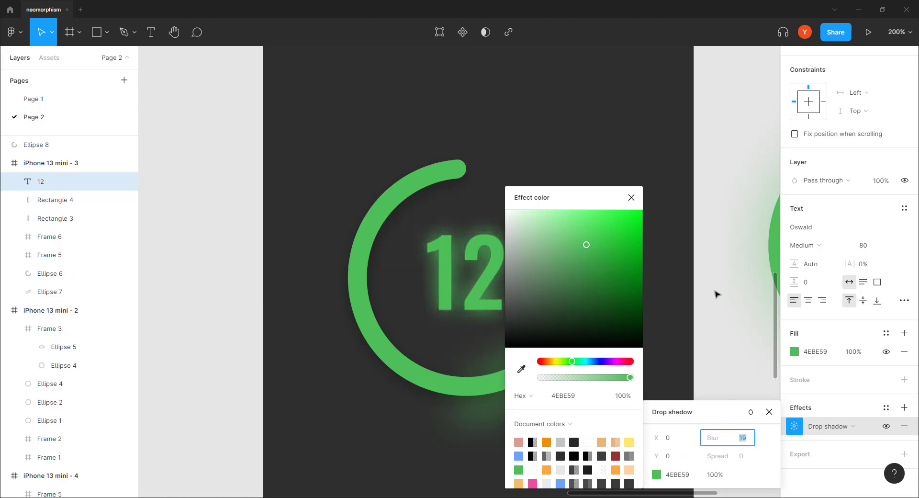
key(Down)
key(Down)
key(Down)
Step: Set the opacity of the green shadow on the text 12 to 80% and close its settings
click(714, 477)
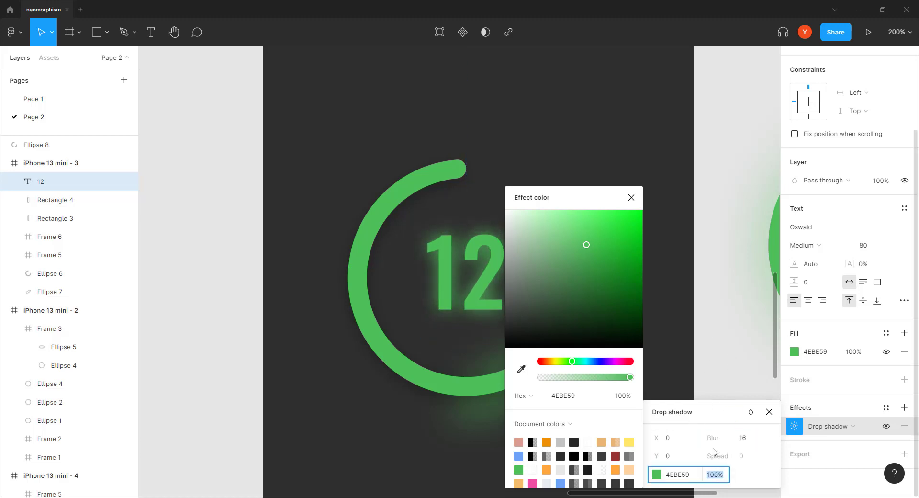
text(80)
key(Return)
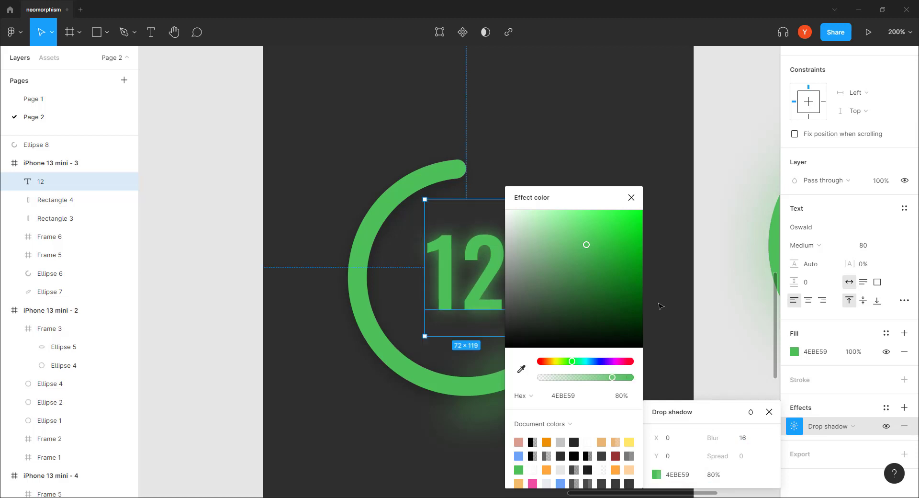
click(631, 198)
click(664, 129)
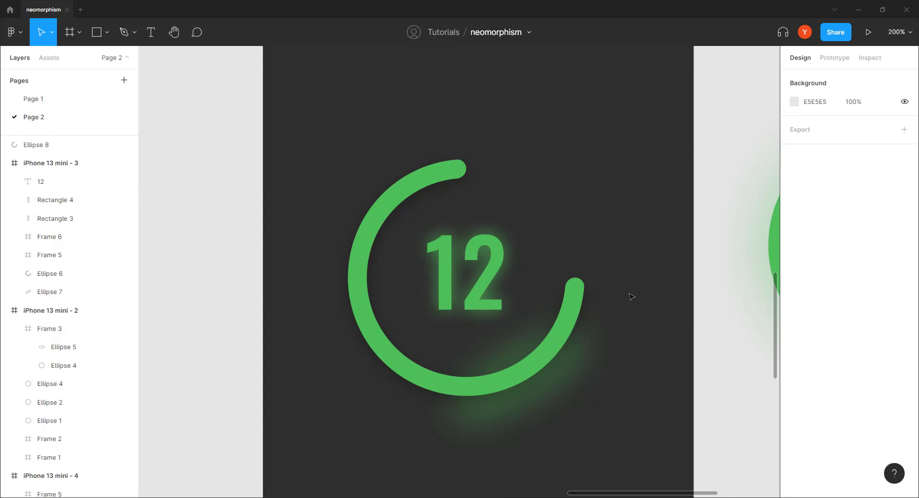
click(481, 311)
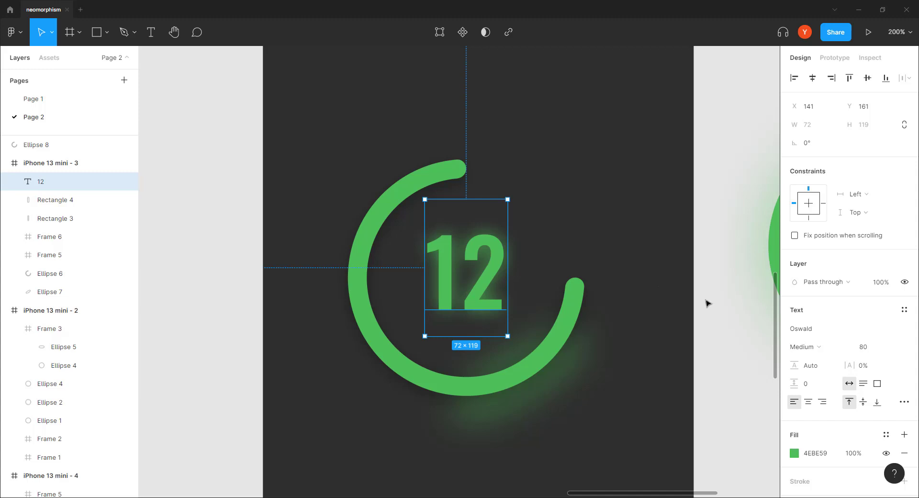
click(620, 158)
Step: Move the artboard iPhone 13 mini - 2 into the empty canvas area below the row of artboards
scroll(555, 210, down, 5)
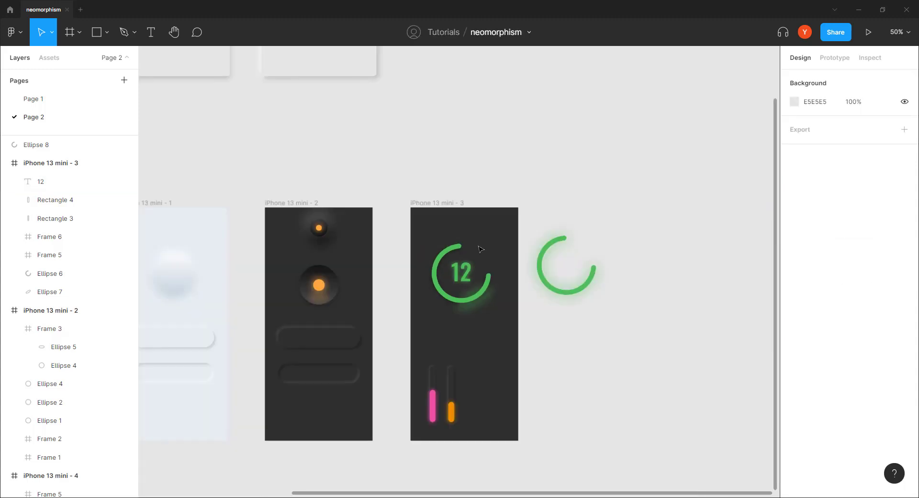
scroll(497, 350, left, 10)
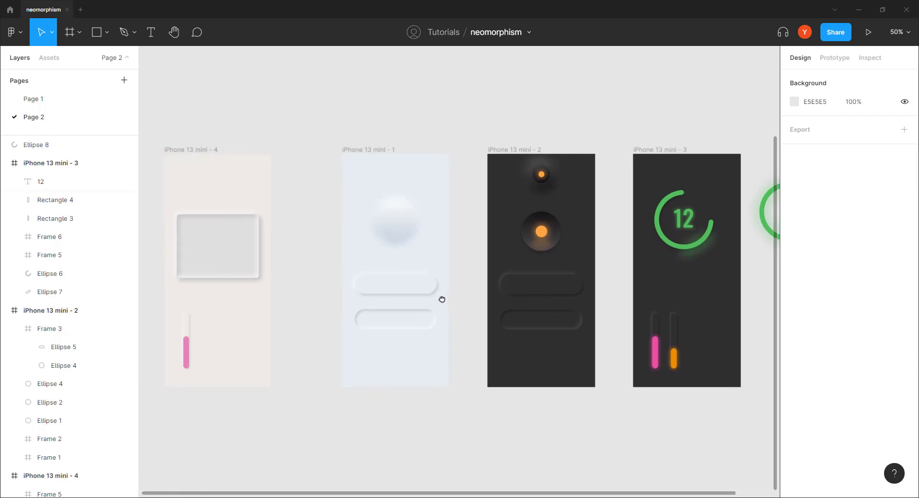
scroll(549, 378, right, 5)
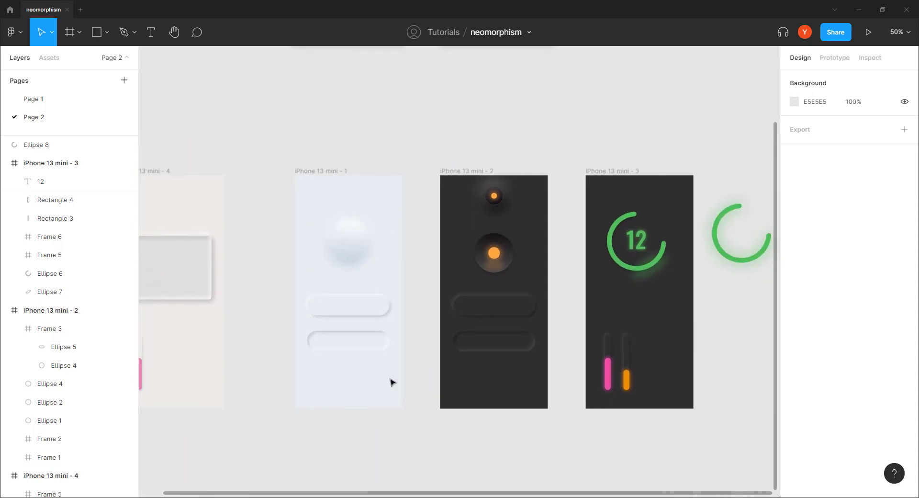
scroll(384, 314, down, 5)
scroll(383, 314, left, 2)
scroll(396, 280, down, 2)
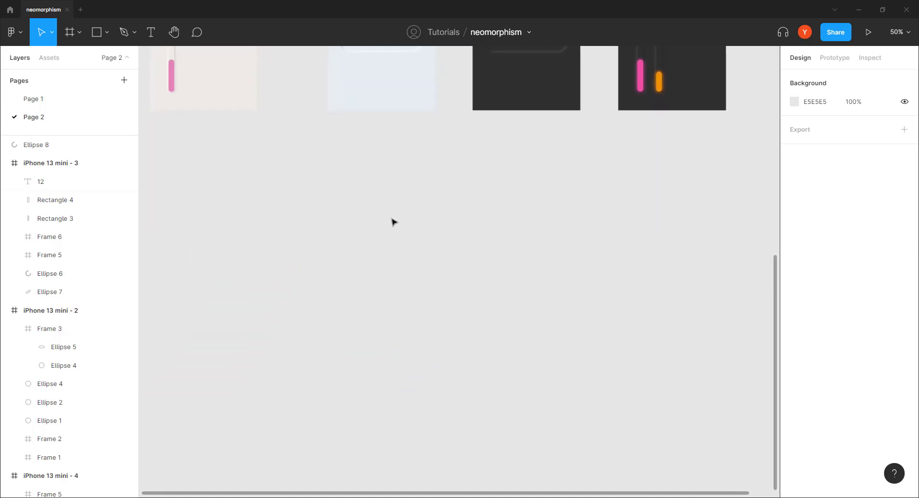
drag(419, 208, 394, 203)
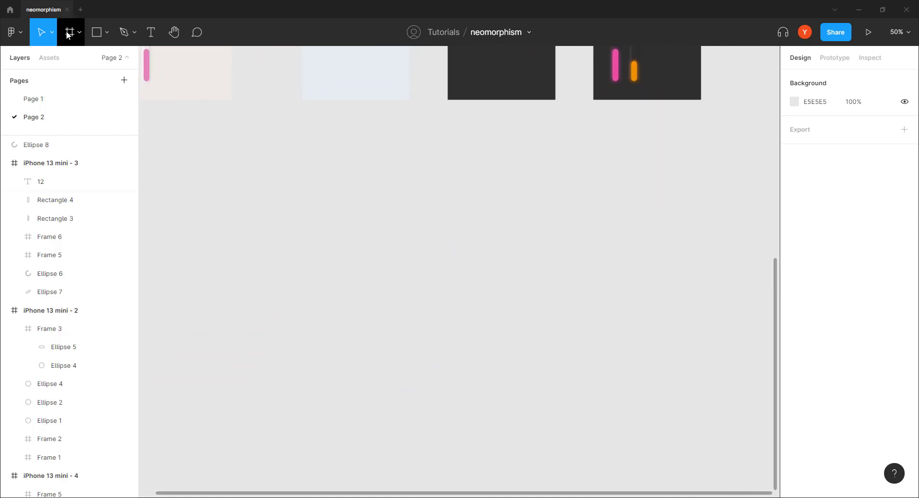
scroll(368, 259, up, 6)
drag(484, 104, 337, 420)
scroll(363, 195, down, 5)
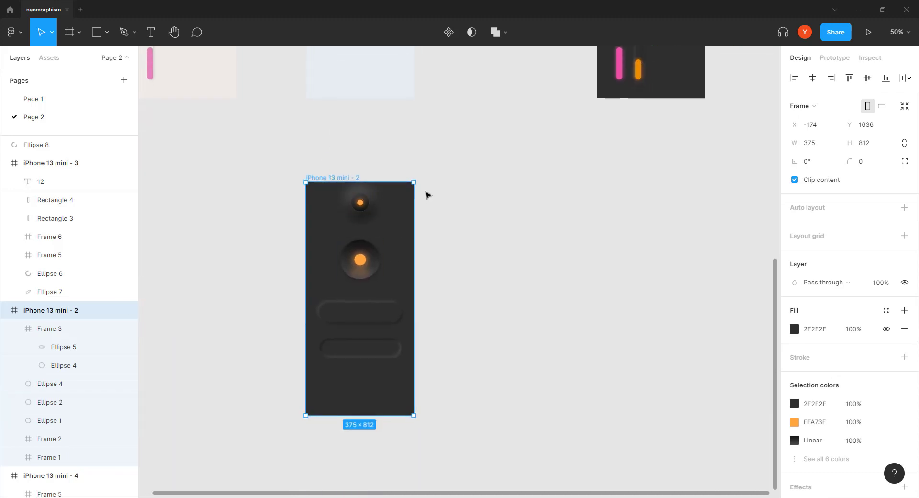
Step: Shift all controls inside the iPhone 13 mini - 2 artboard down a little, leaving more space above the small knob
drag(425, 189, 287, 297)
drag(481, 190, 336, 372)
click(263, 296)
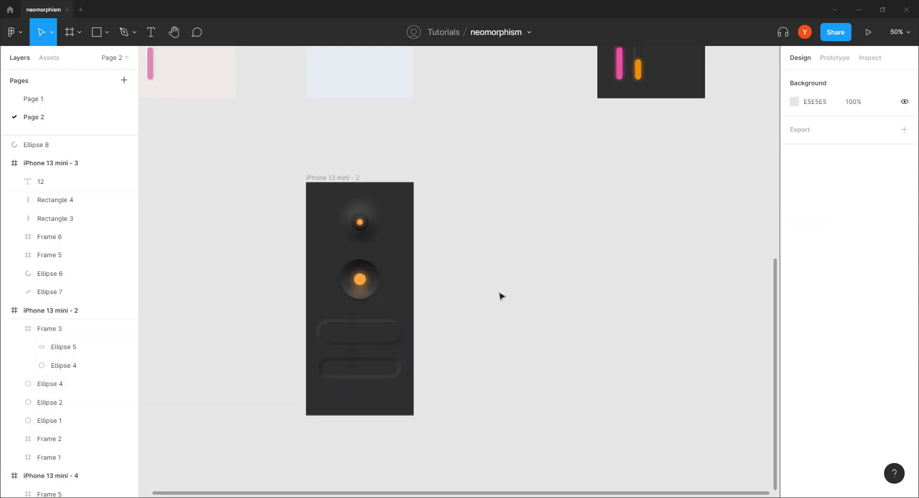
Step: Set the width of the upper pill, Frame 1, to 69 and centre it horizontally at X 153, Y 487
key(shift+0)
drag(406, 265, 564, 236)
drag(313, 215, 308, 252)
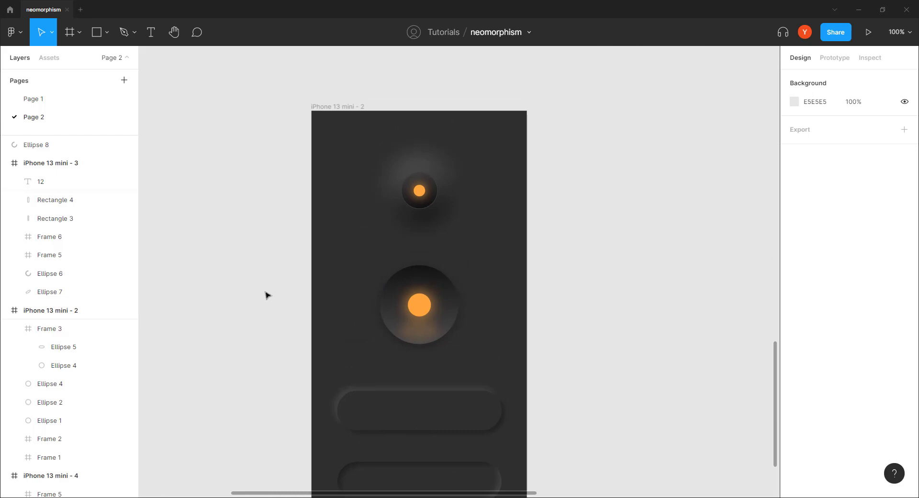
drag(261, 293, 291, 148)
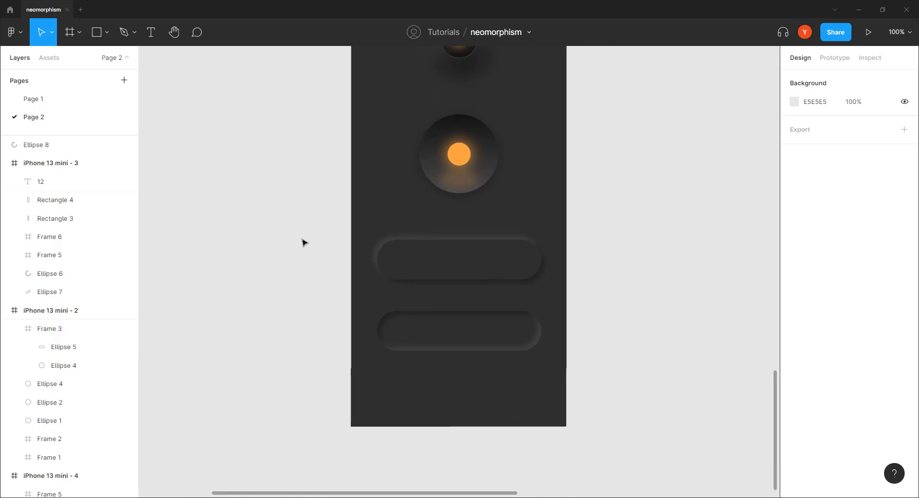
key(ctrl+plus)
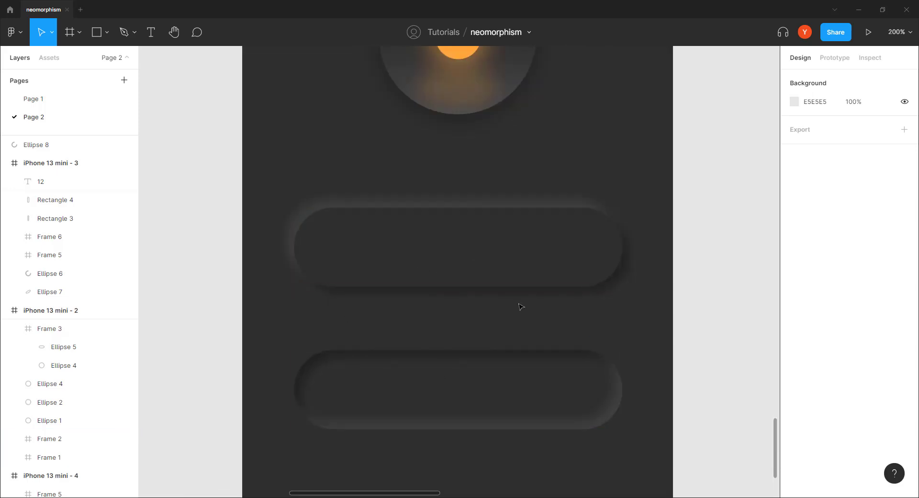
click(520, 280)
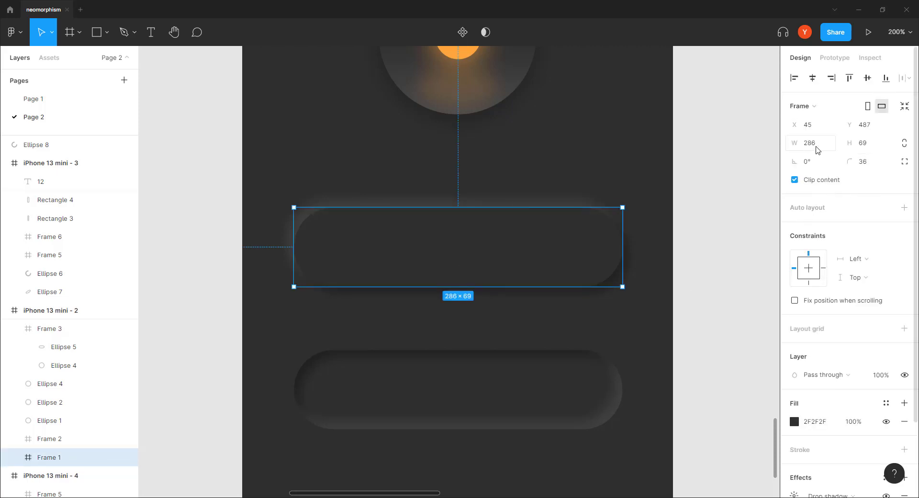
click(813, 143)
text(69)
key(Return)
drag(329, 259, 455, 262)
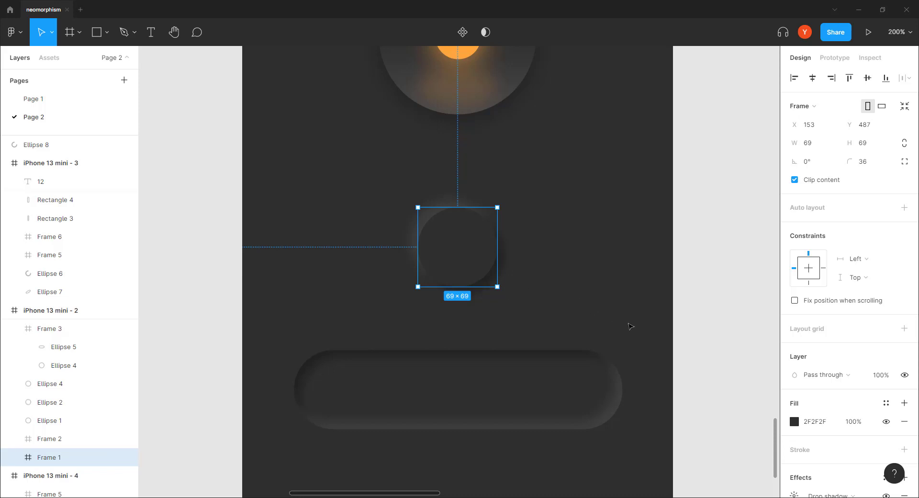
Step: Change the fill of Frame 1 to a linear gradient and tilt it to run from upper left to lower right
click(795, 422)
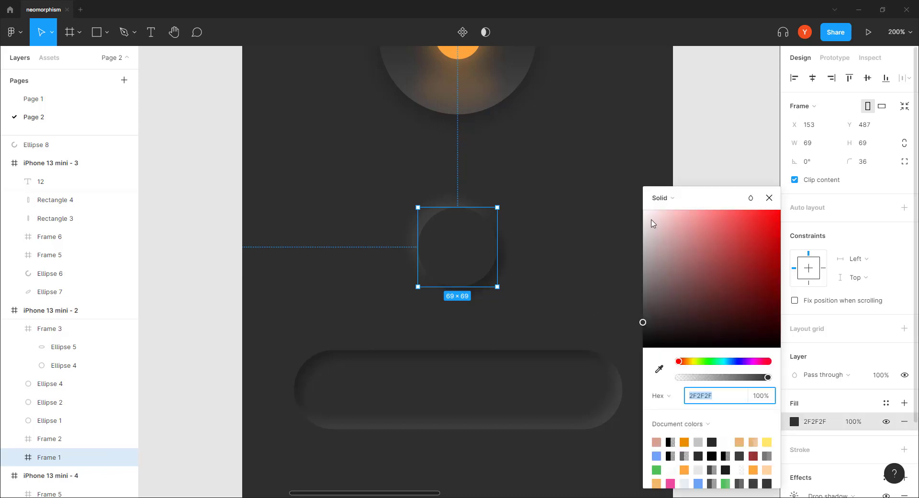
click(660, 198)
click(668, 211)
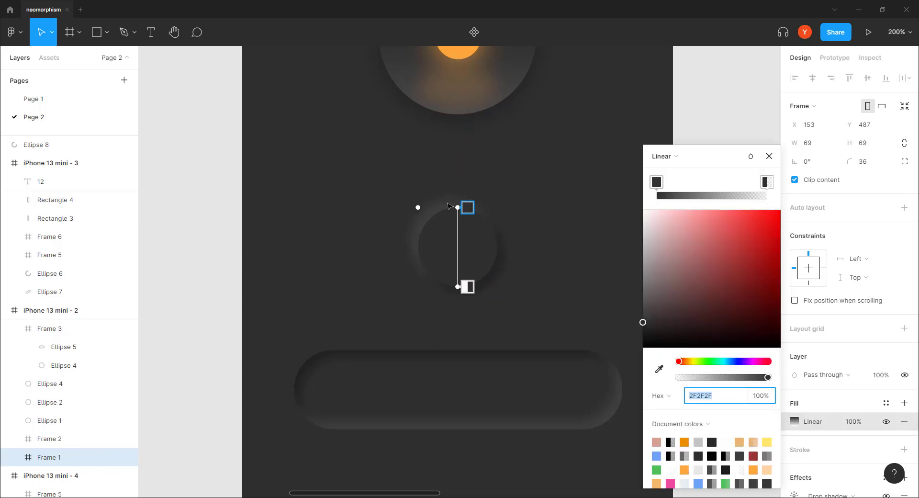
drag(456, 210, 445, 207)
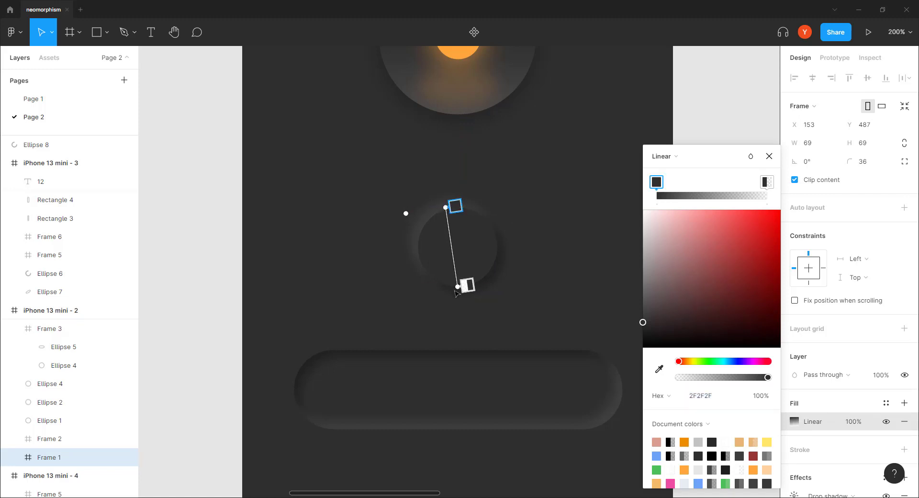
drag(456, 286, 469, 286)
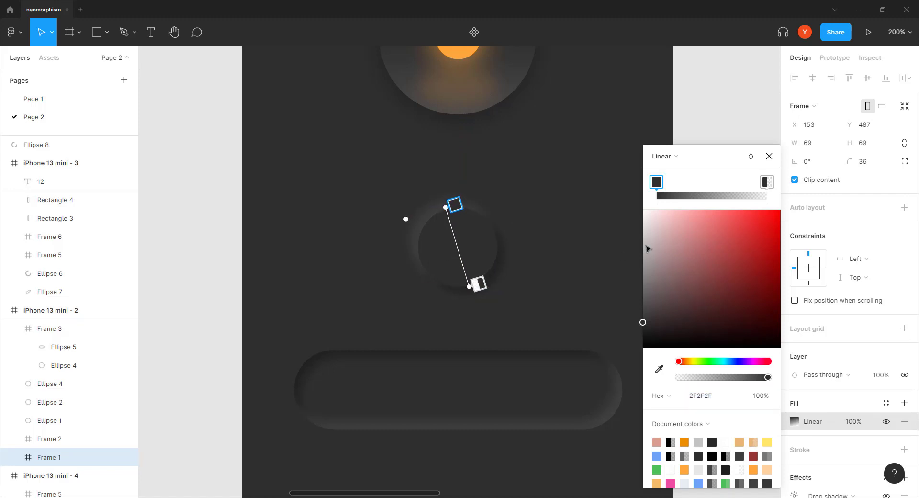
Step: Set the gradient's end stop to 282828 at 100% opacity and make its start stop slightly lighter than 2F2F2F
click(767, 182)
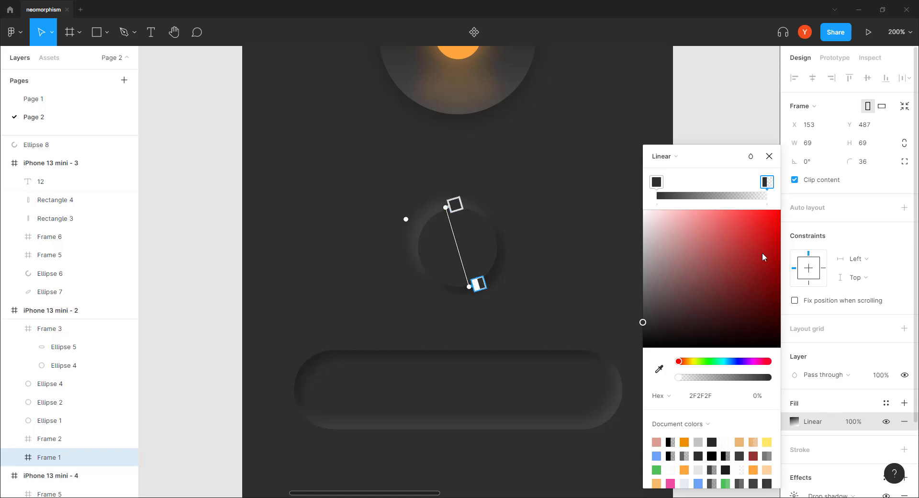
drag(685, 380, 771, 378)
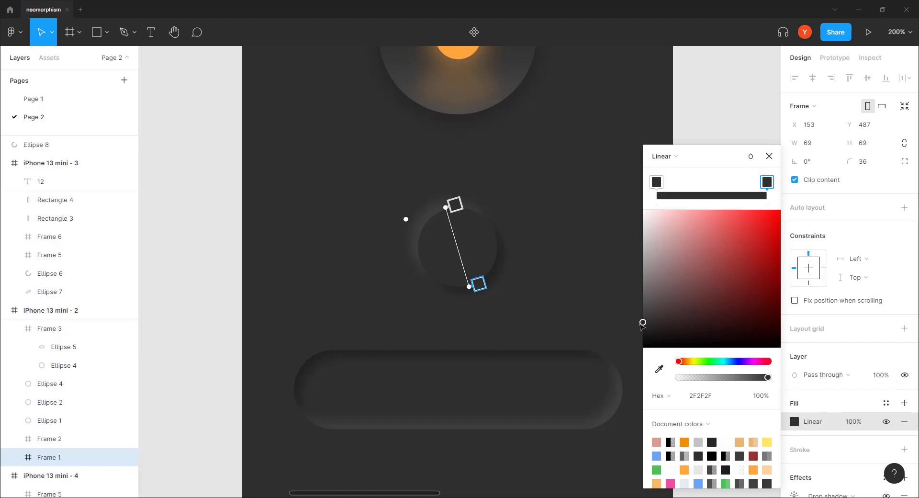
drag(643, 322, 642, 326)
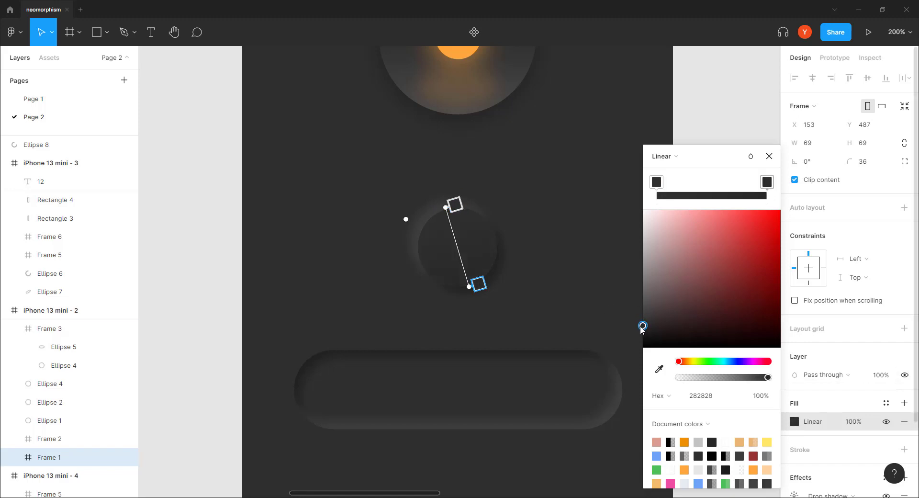
click(656, 182)
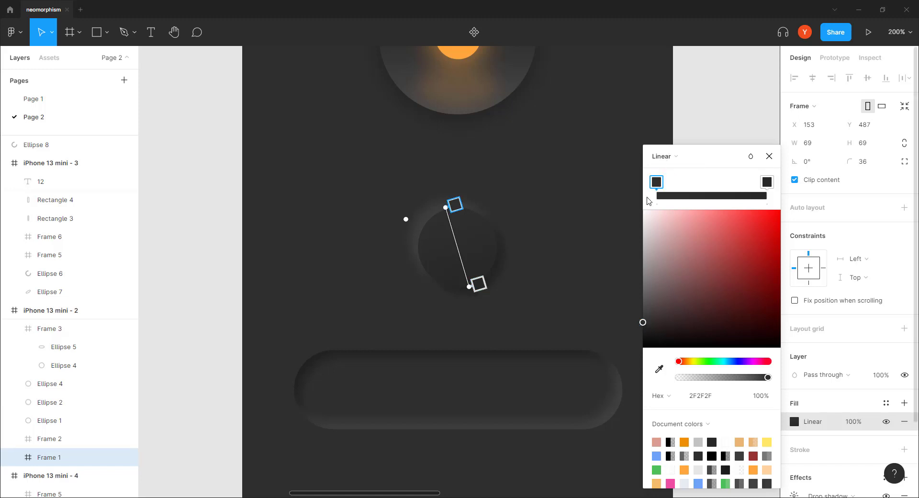
drag(643, 323, 639, 317)
click(768, 156)
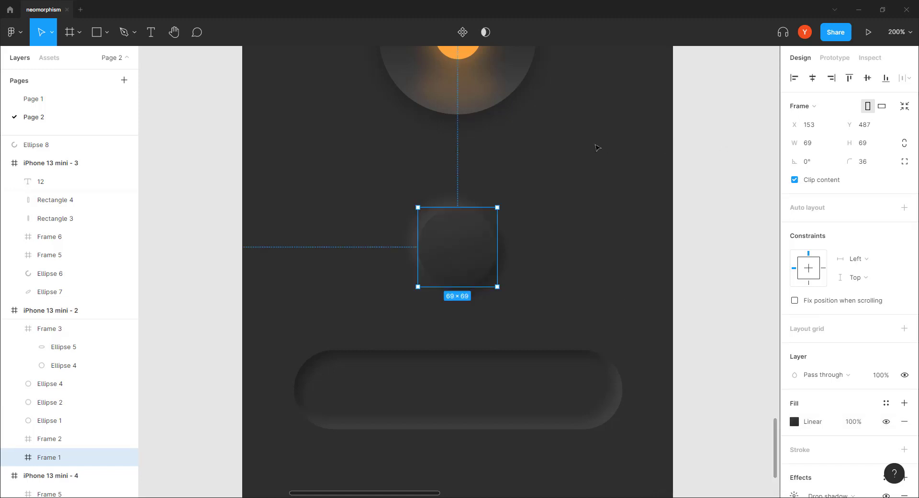
click(605, 220)
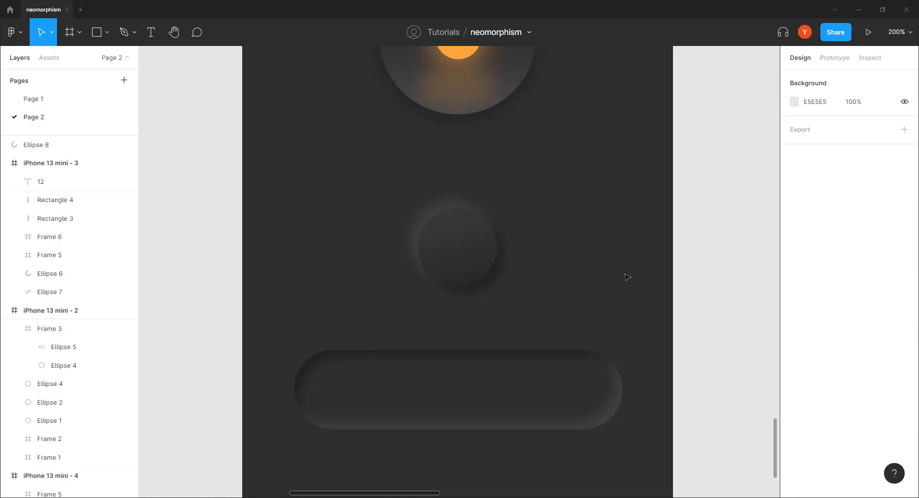
Step: Darken the light drop shadow on the round button, Frame 1, to 4D4D4D at 50% opacity
click(470, 234)
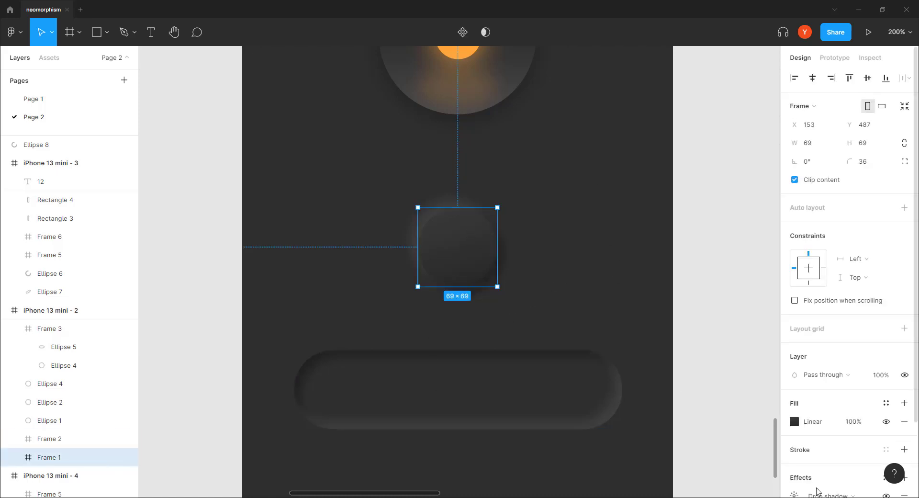
scroll(817, 478, down, 2)
click(793, 408)
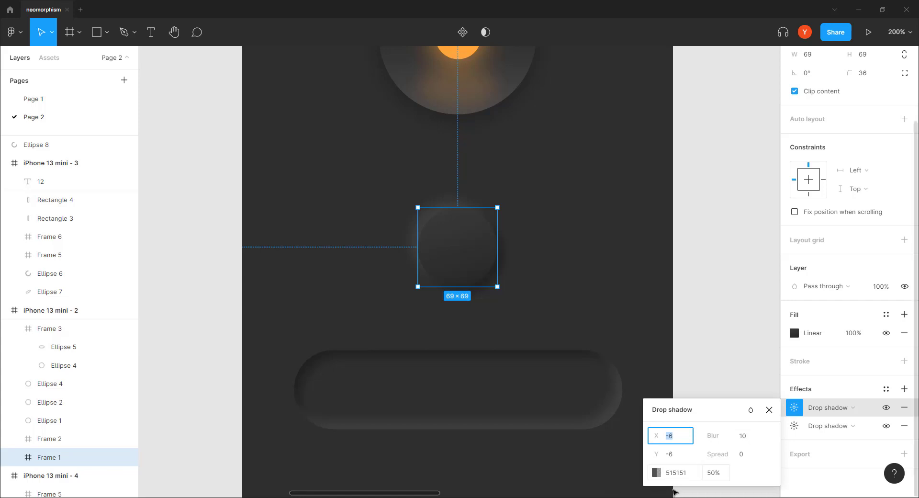
click(656, 473)
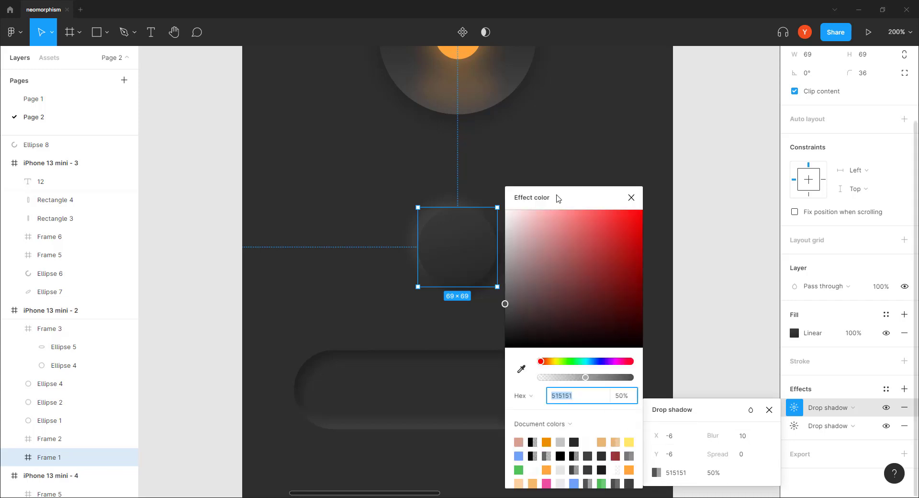
drag(579, 197, 718, 109)
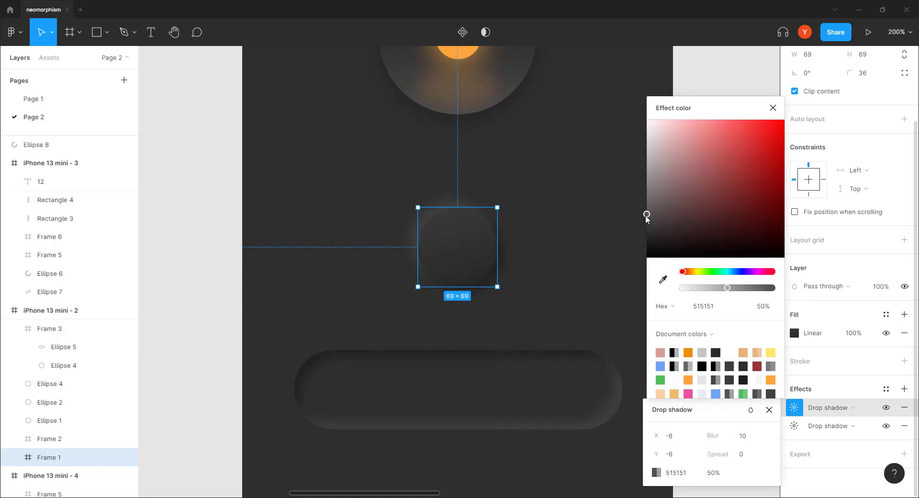
drag(646, 213, 646, 216)
Step: Set the blur of Frame 1's light drop shadow to 11
click(742, 435)
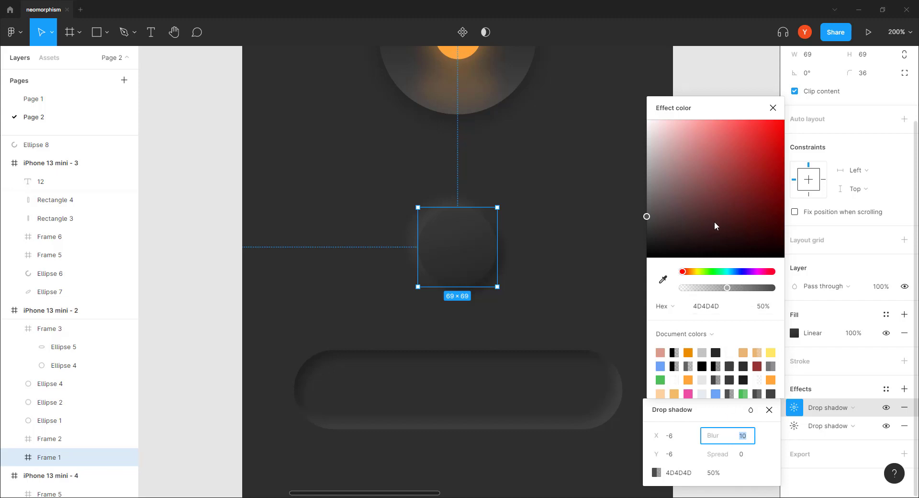
key(Down)
key(Down)
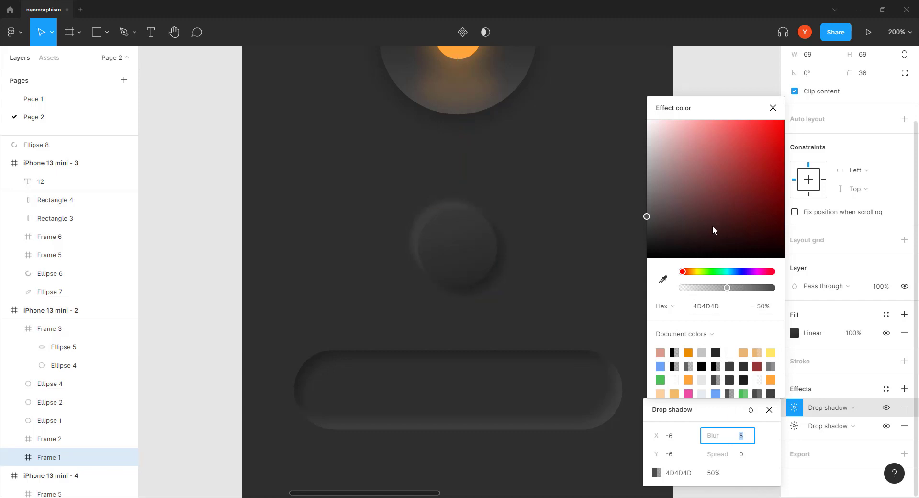
key(Up)
key(Up)
key(Up)
Step: Set the offset of Frame 1's light drop shadow to X -4 and Y -4
click(682, 437)
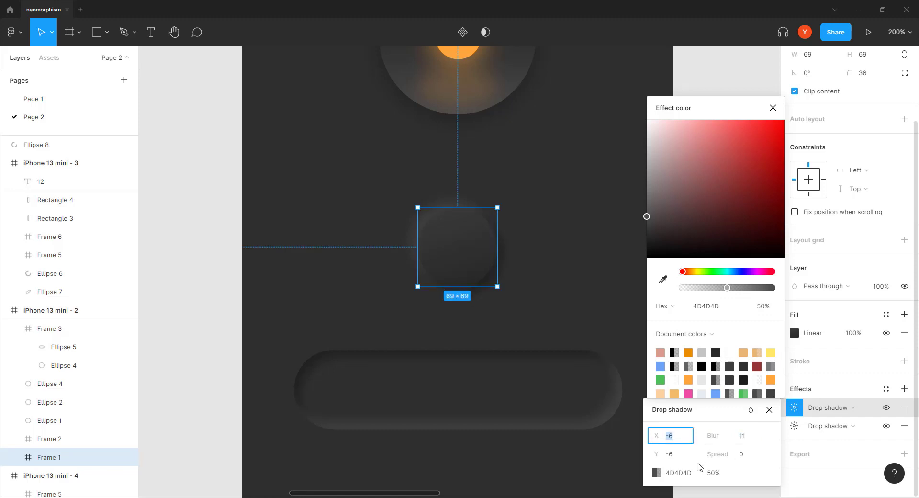
text(-4)
click(680, 459)
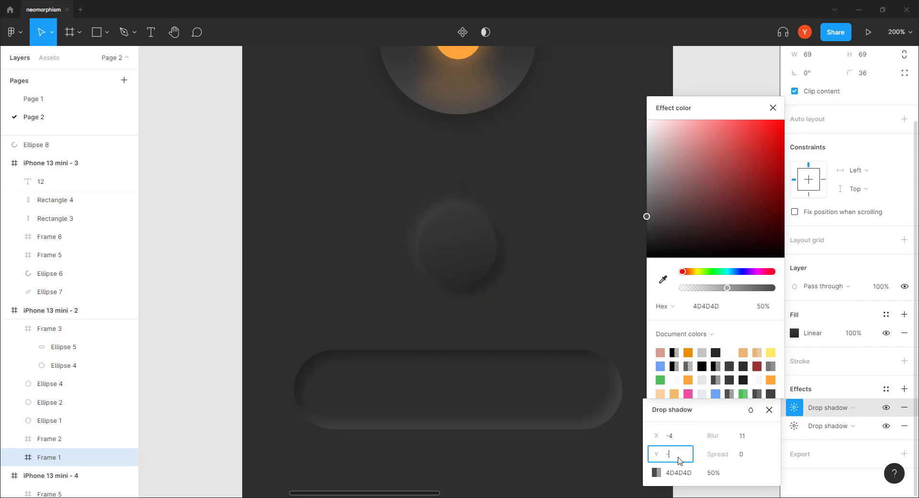
text(-4)
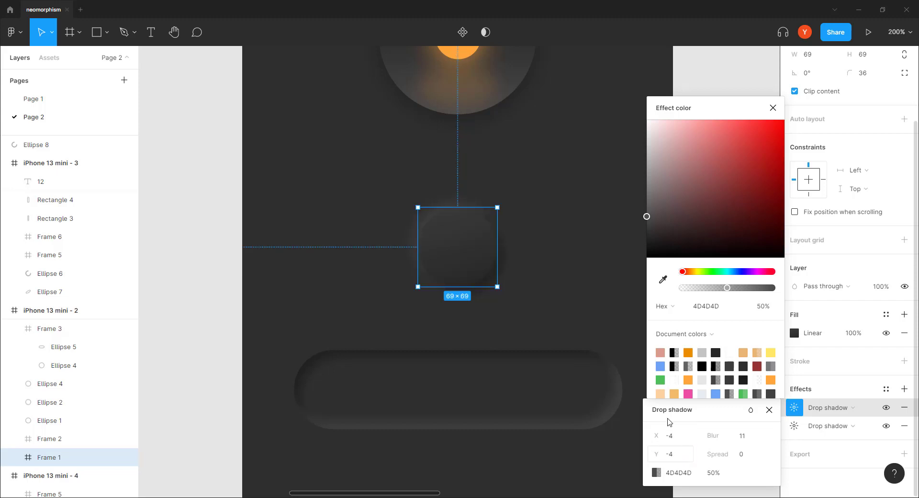
key(Return)
click(773, 108)
click(277, 232)
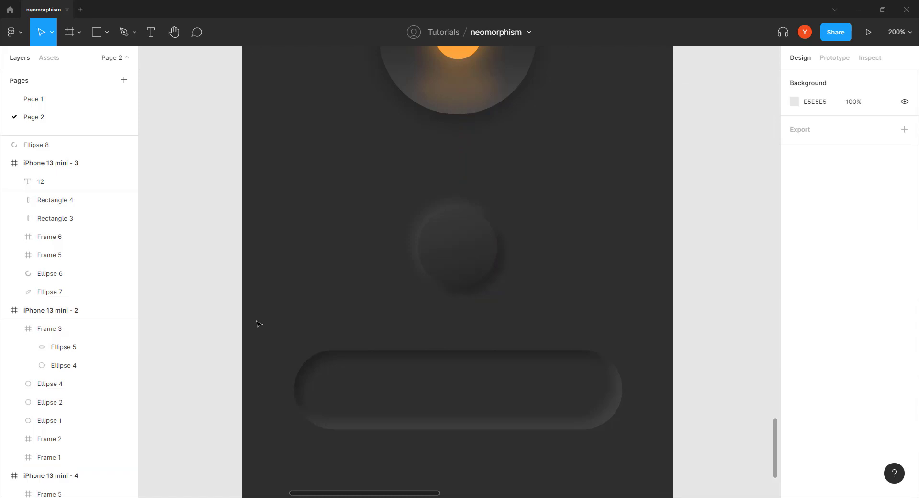
Step: Draw a right-pointing triangle about 12.5 × 25 beside the round button with the Pen tool, filled C4C4C4 and without a stroke
key(ctrl+plus)
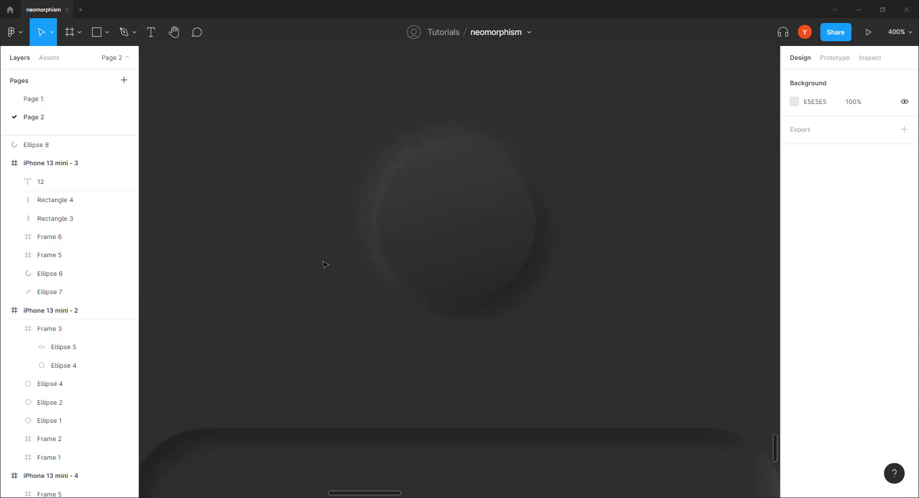
key(p)
click(275, 160)
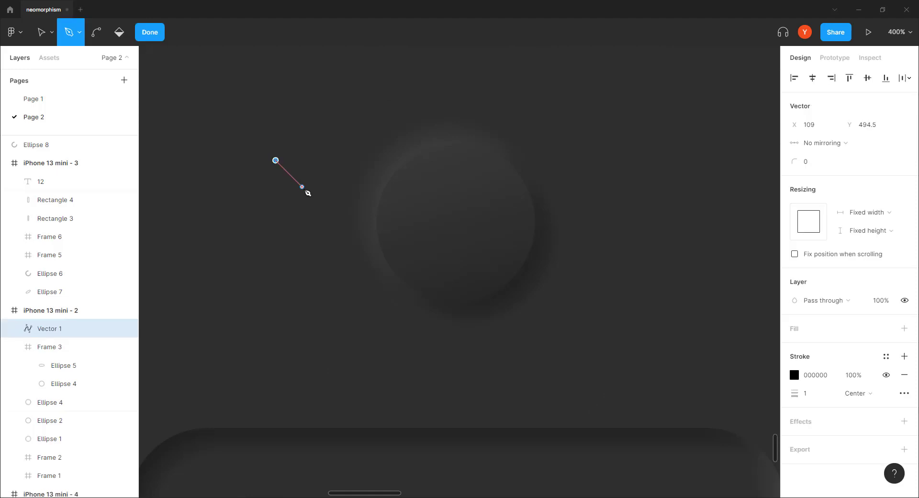
click(304, 189)
click(275, 218)
click(275, 160)
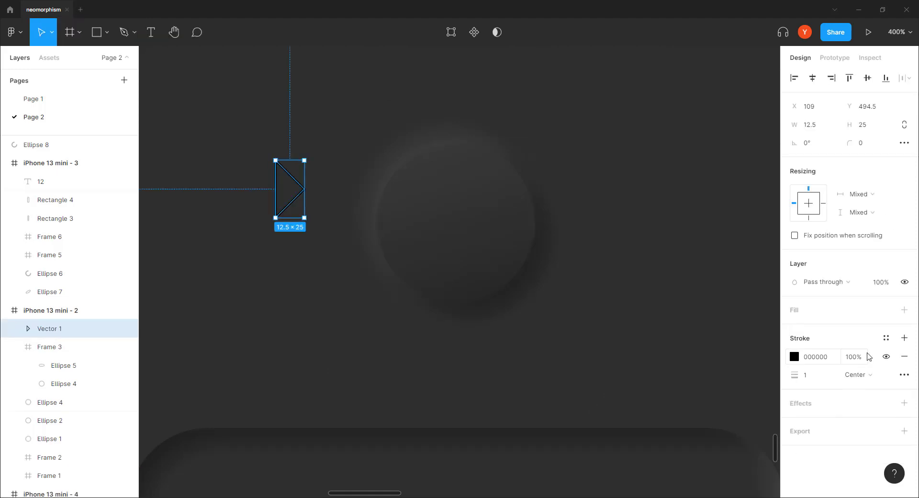
click(904, 310)
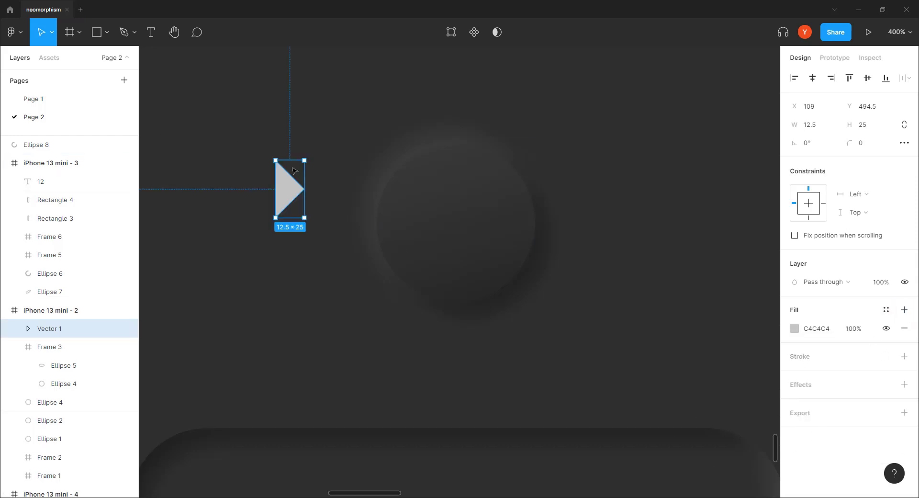
Step: Resize the triangle to 16 × 24 and centre it inside the round button at X 27, Y 23
drag(290, 162, 463, 223)
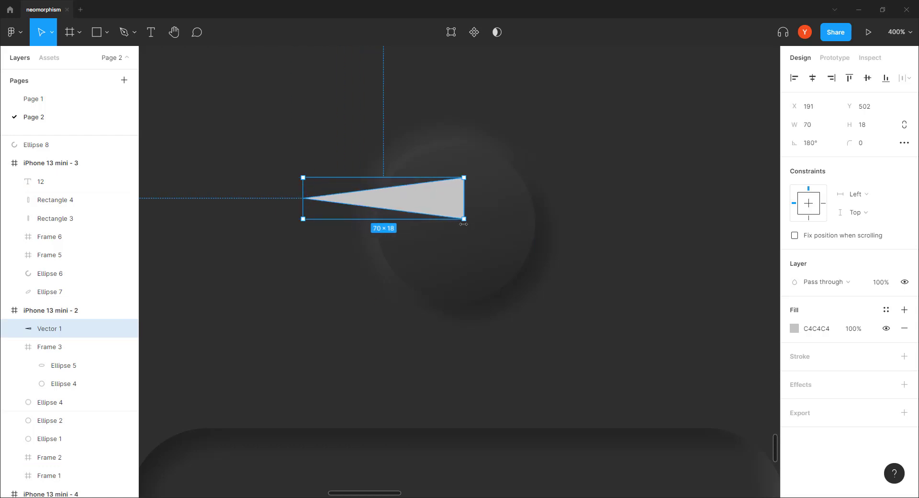
key(ctrl+z)
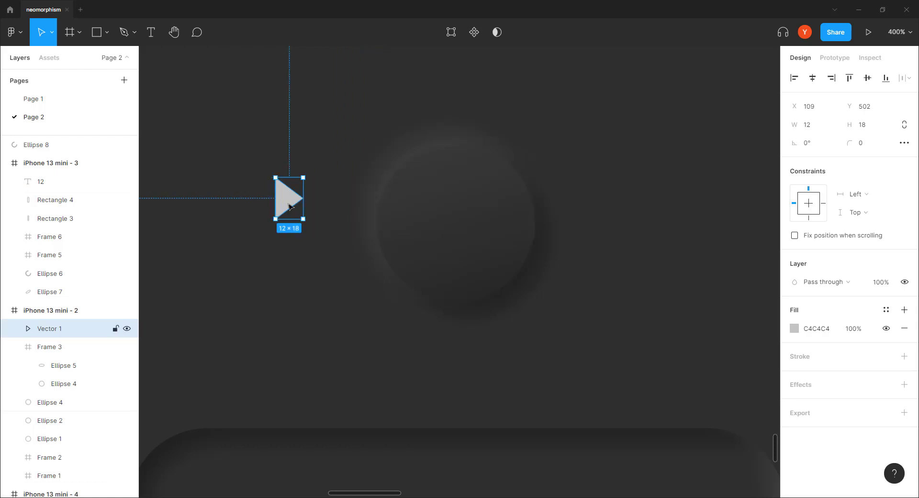
drag(288, 203, 472, 205)
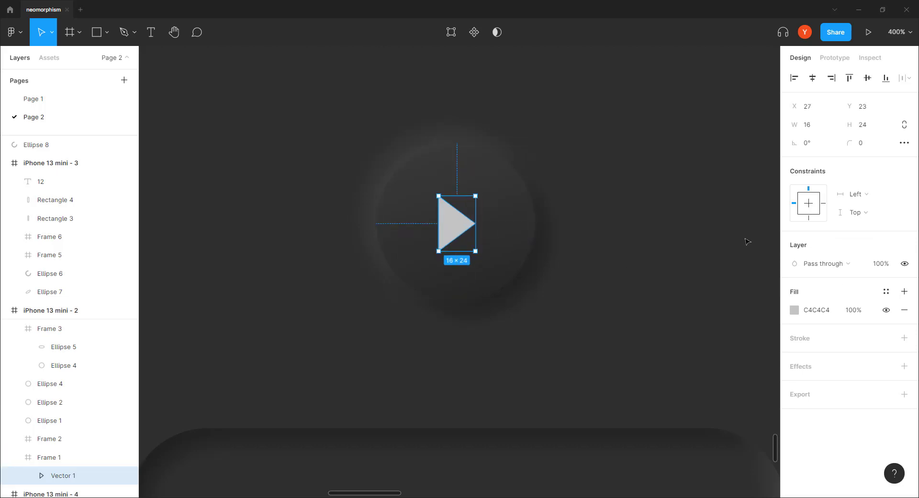
Step: Round the corners of the play triangle with a radius of 2
click(865, 142)
text(3)
key(Return)
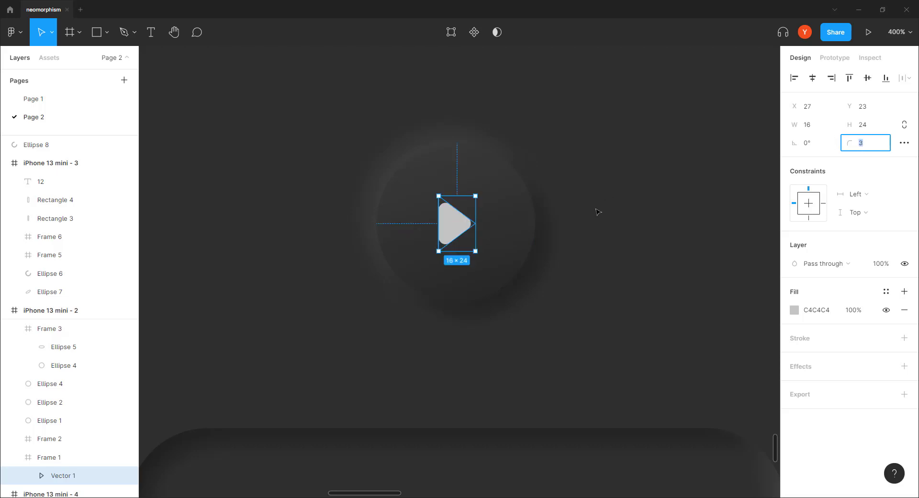
click(597, 211)
Step: Nudge the play triangle slightly to the right inside the round button, to X 29
click(450, 233)
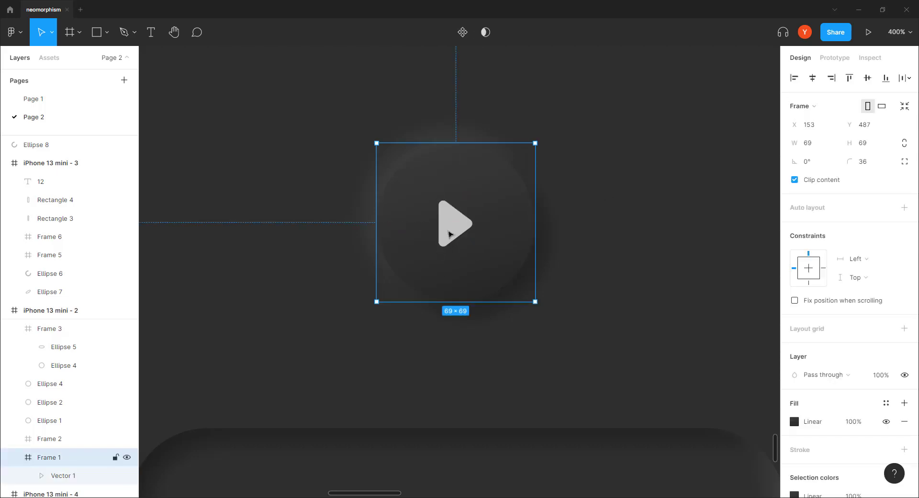
click(450, 233)
key(Right)
key(Right)
key(Right)
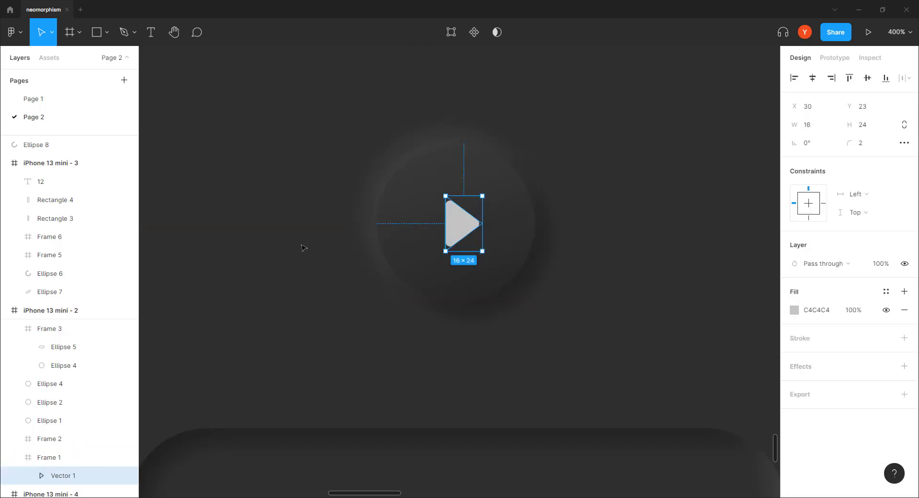
key(Left)
click(300, 300)
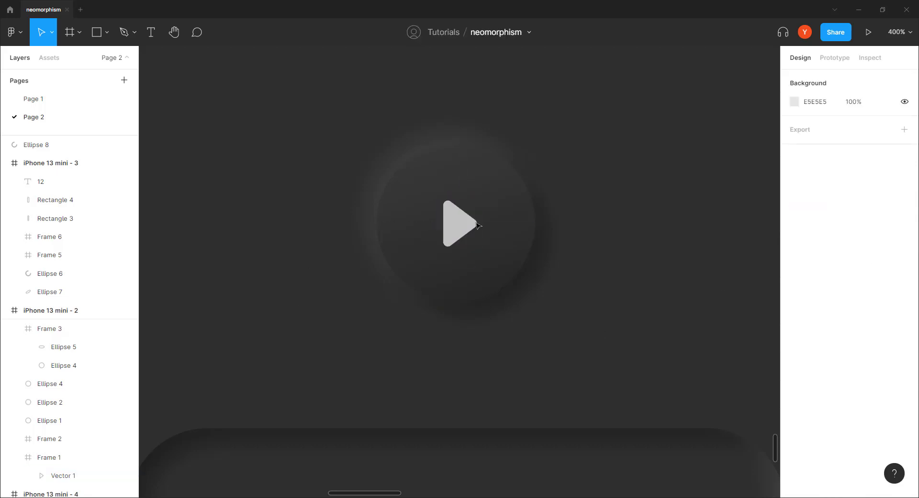
Step: Add an inner shadow effect to the play triangle, Vector 1
click(457, 229)
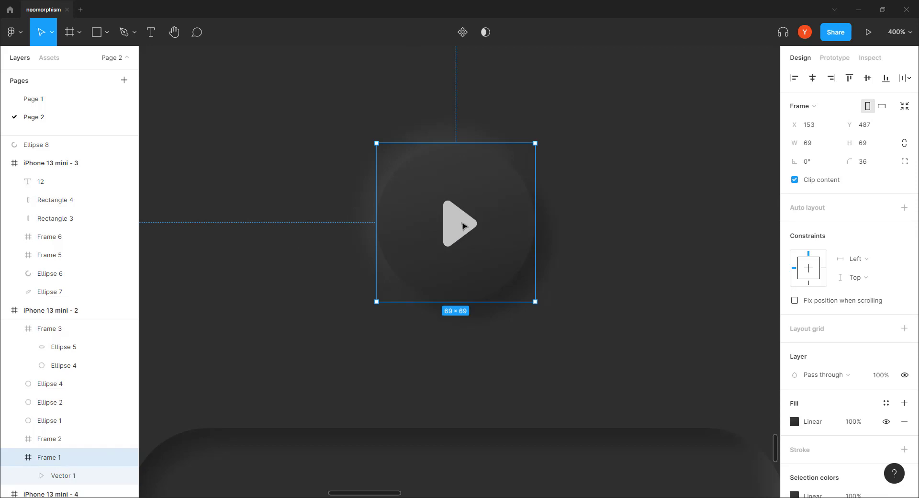
double_click(463, 227)
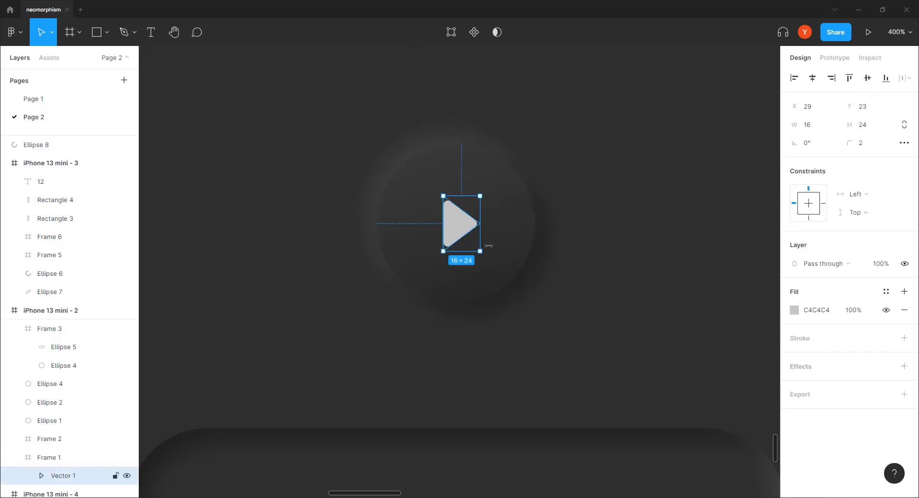
click(903, 366)
click(826, 392)
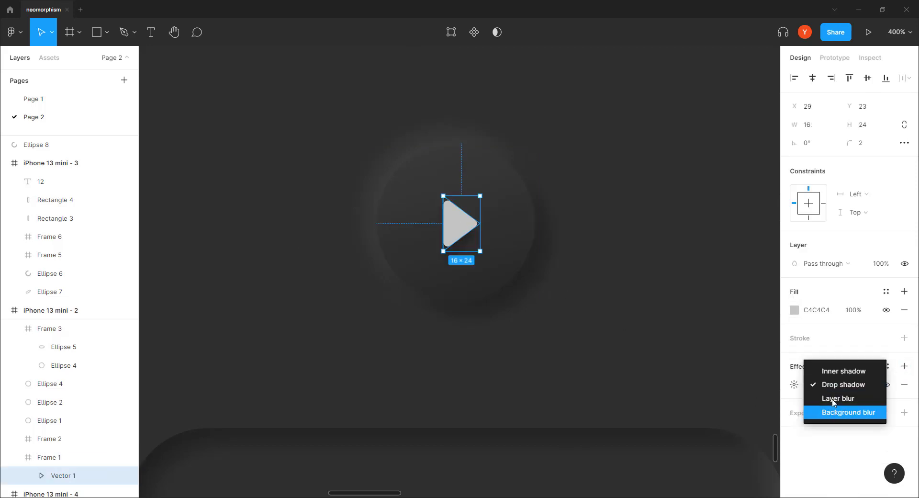
click(830, 372)
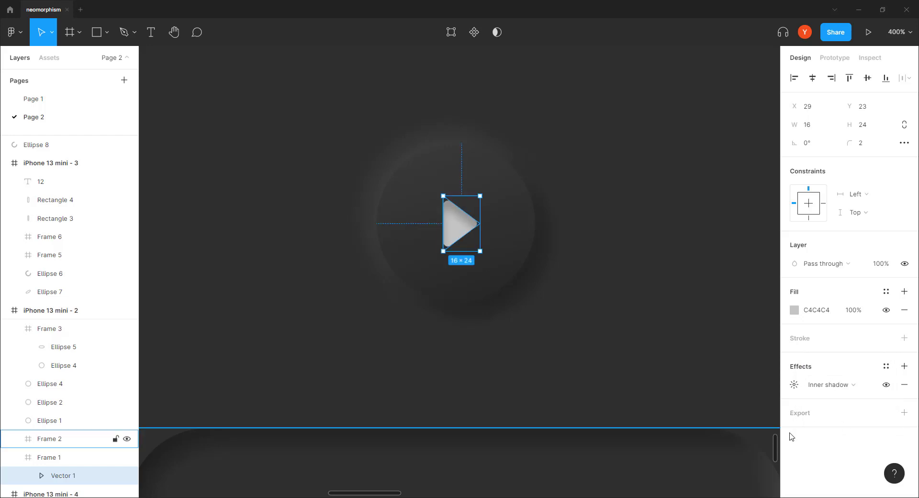
Step: Set the play triangle's inner shadow to offset X 2, Y 3 with a blur of 3
click(794, 384)
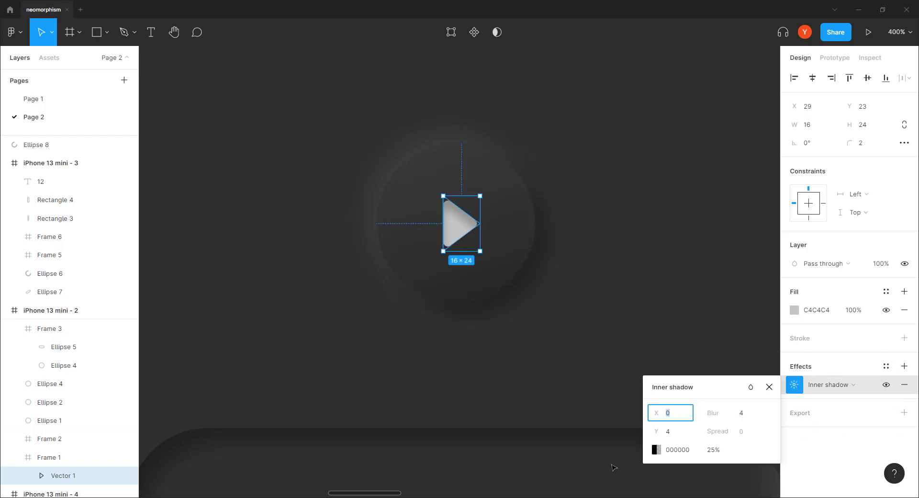
click(679, 433)
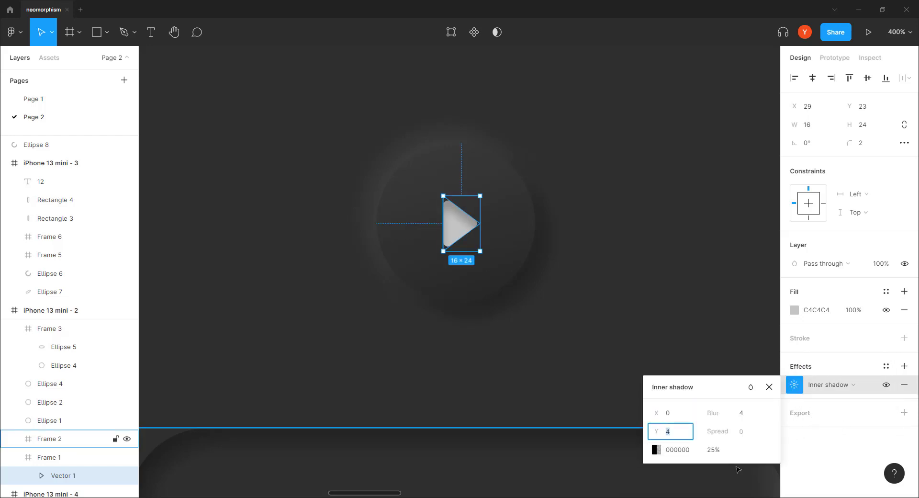
key(Down)
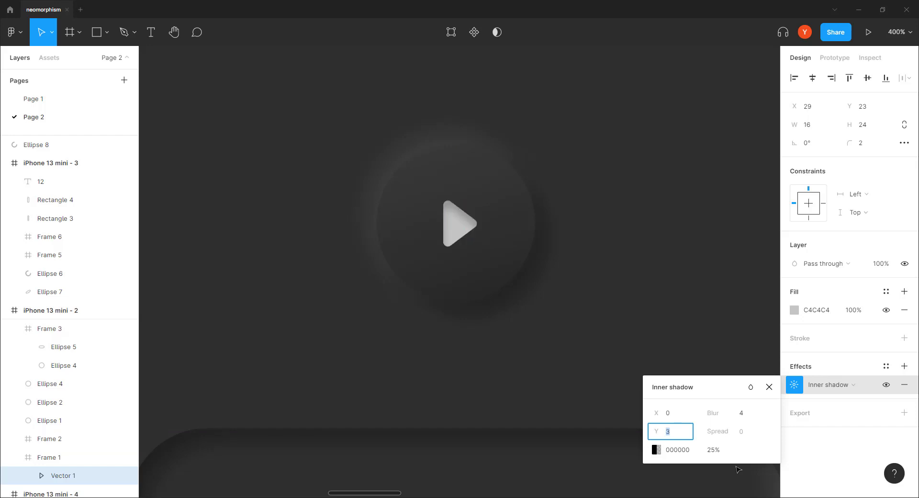
key(shift+Tab)
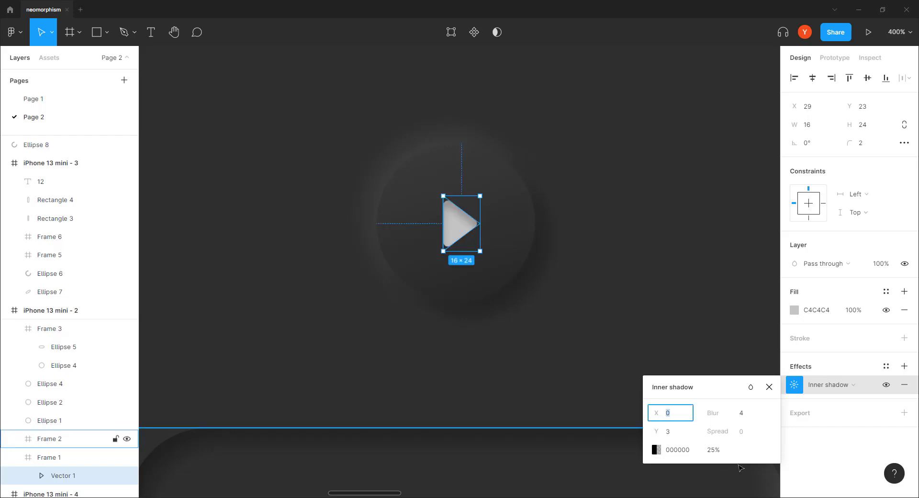
key(Up)
key(Up)
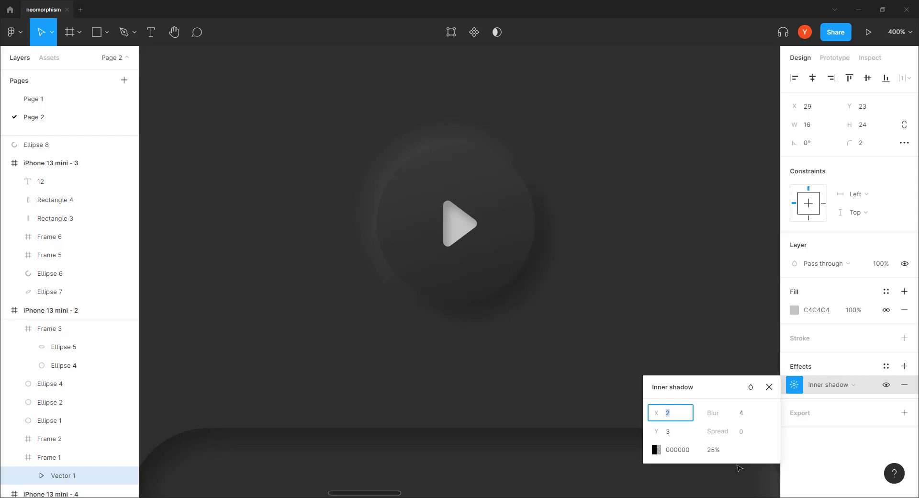
key(Up)
click(743, 414)
key(Down)
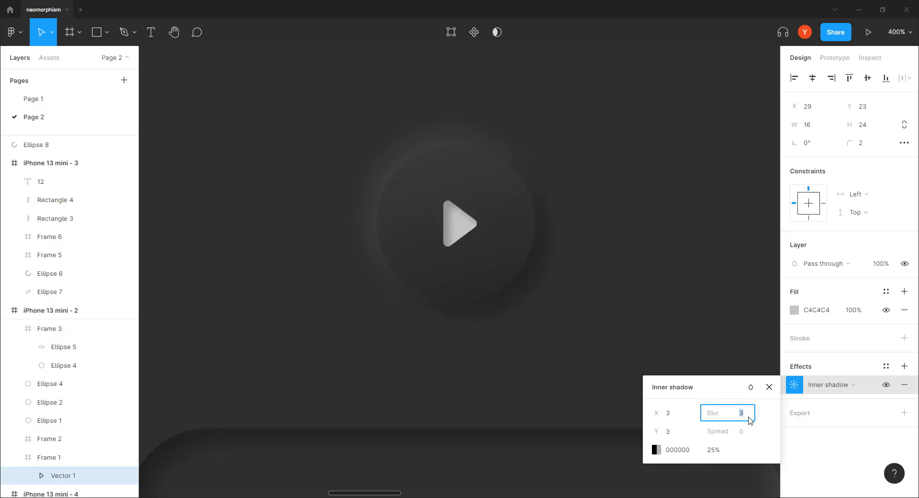
click(668, 413)
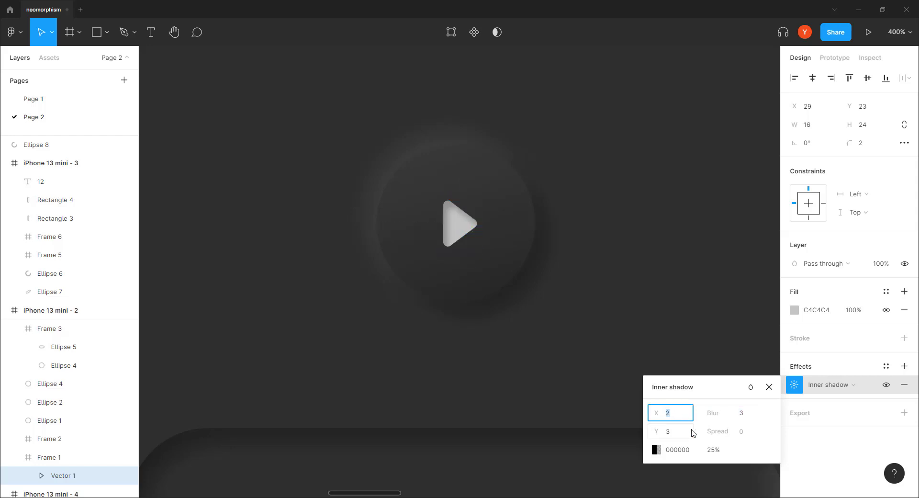
key(Down)
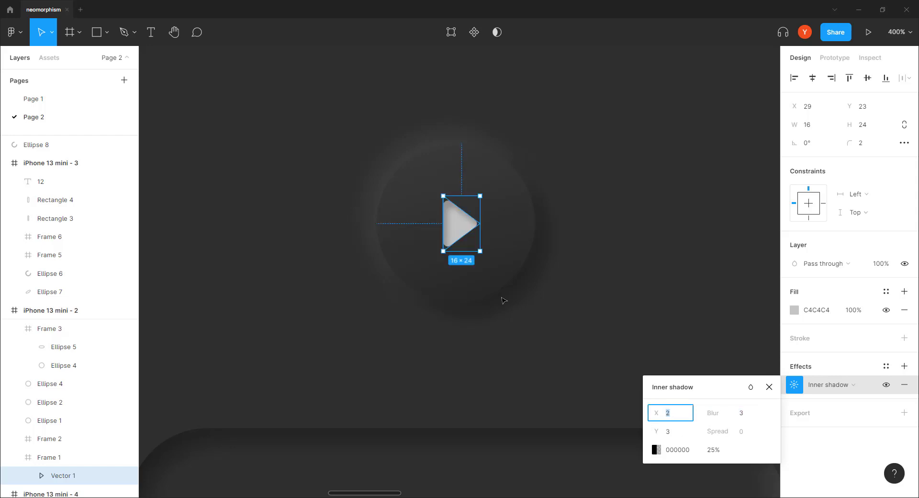
Step: Set the opacity of the play triangle's inner shadow to 30%
click(713, 450)
key(Up)
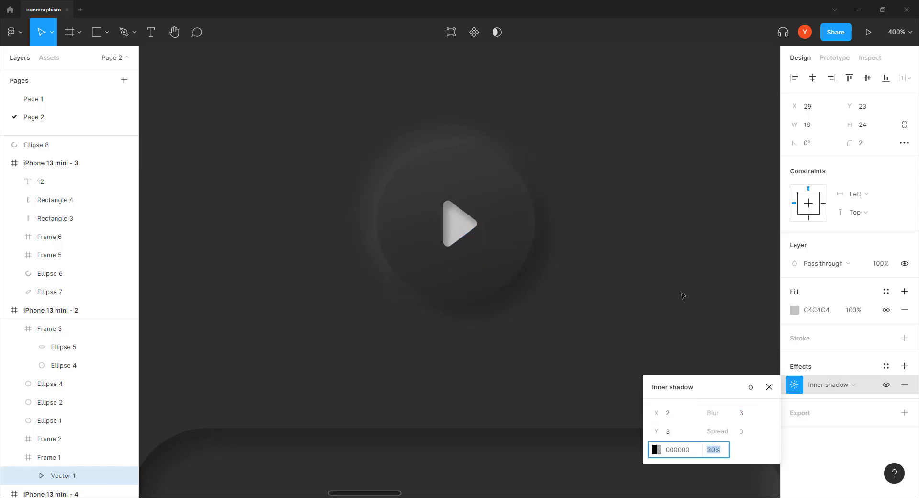
click(679, 285)
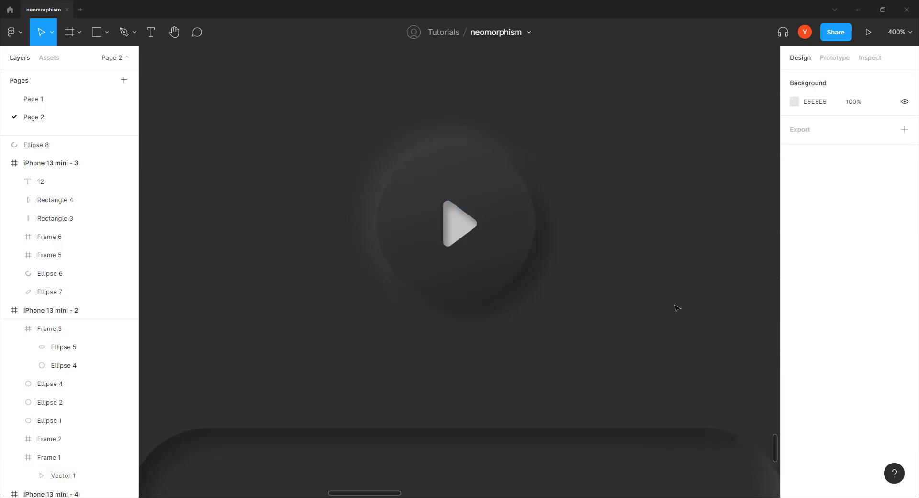
key(minus)
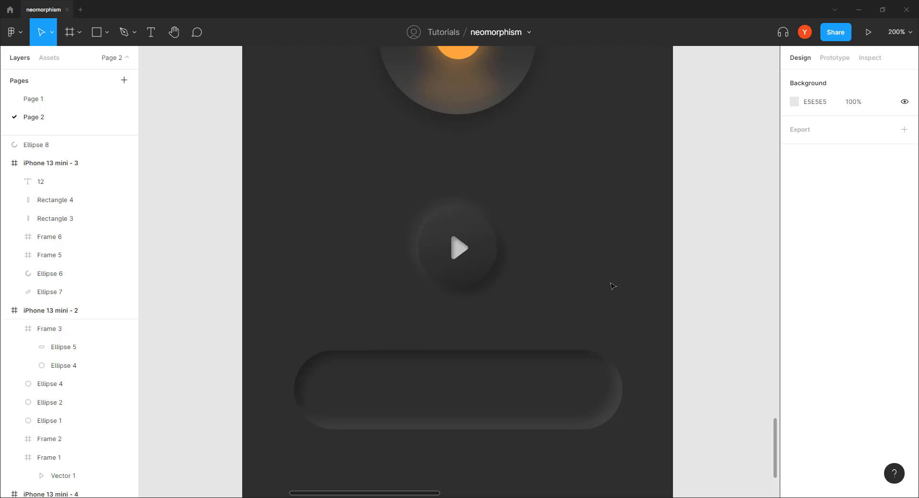
scroll(546, 196, up, 5)
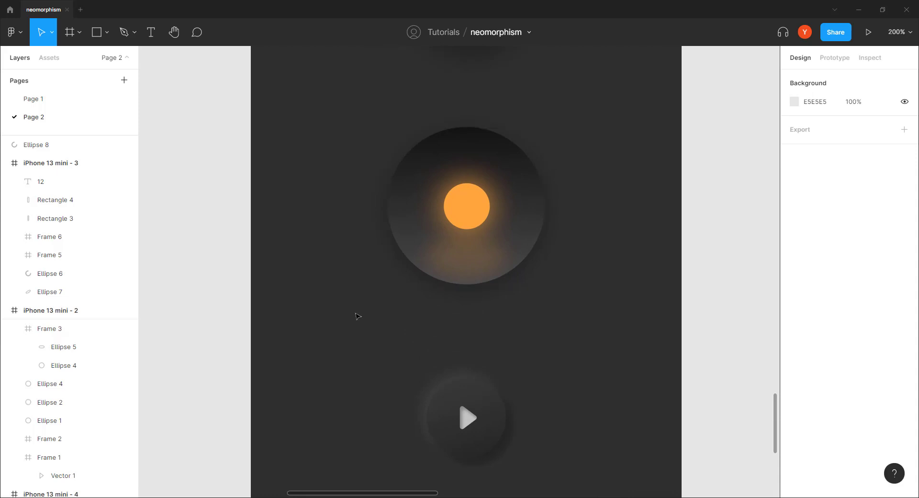
click(469, 205)
click(468, 205)
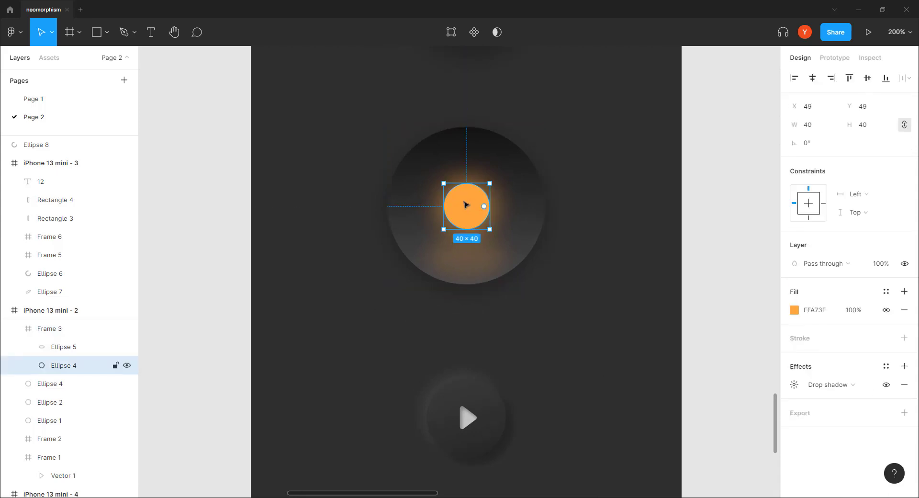
drag(466, 205, 310, 325)
key(ctrl+z)
Step: Shift the glowing orange round button toward the artboard's left edge and place a duplicate beside it at X 214, Y 269
drag(415, 257, 550, 267)
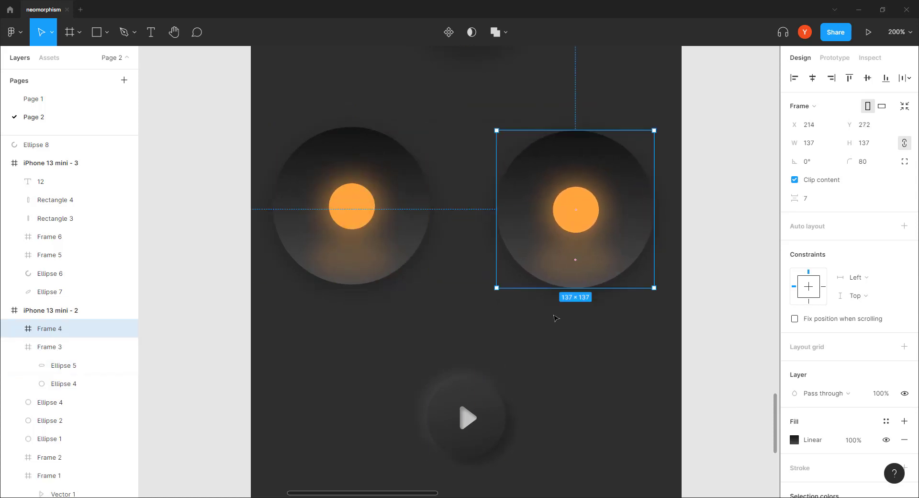
key(Up)
click(552, 329)
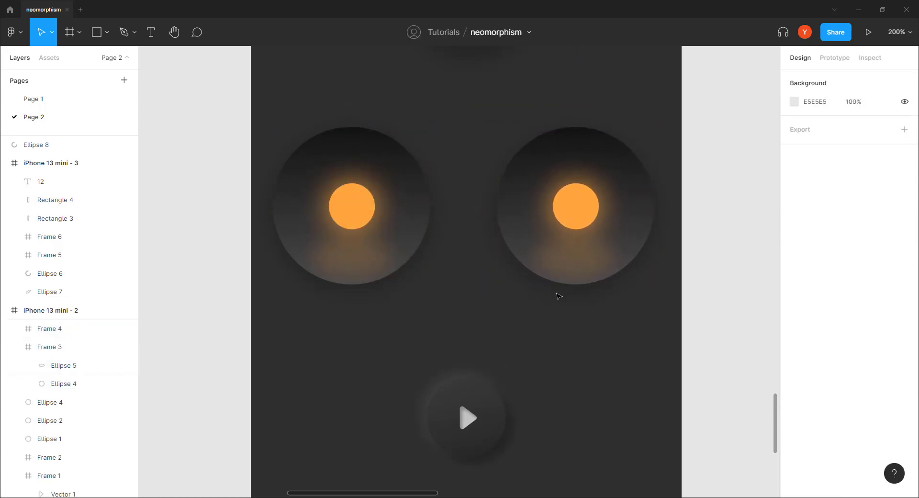
Step: Delete the blurred orange reflection and the orange circle from the duplicated round button, leaving an empty gradient disc
click(566, 265)
double_click(564, 265)
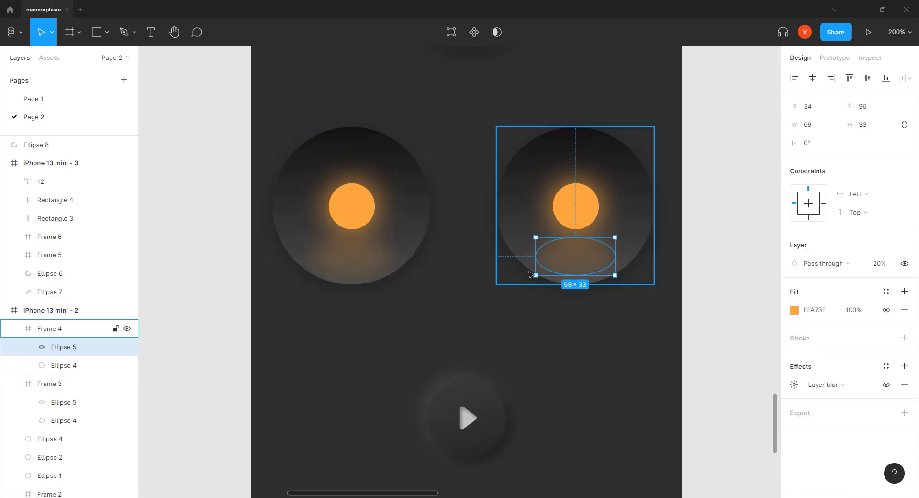
key(Delete)
click(570, 213)
double_click(570, 213)
key(Delete)
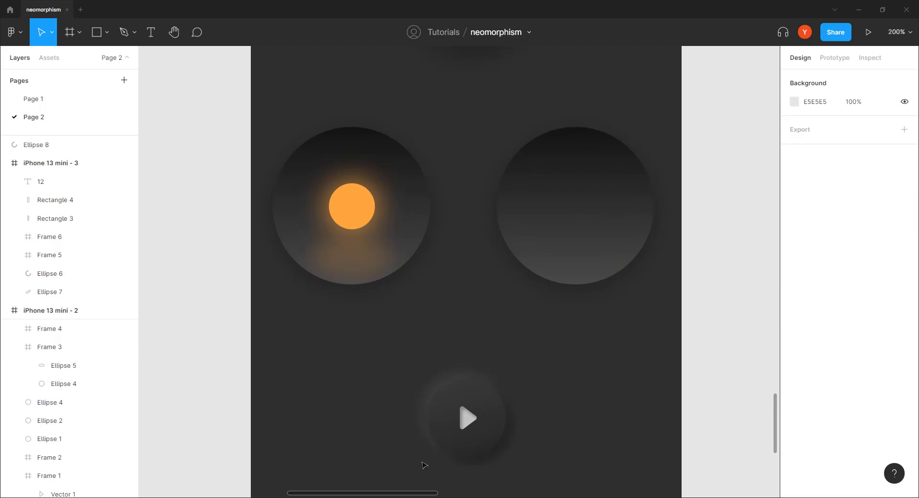
Step: Copy the play triangle from the small round button into the empty gradient disc, at X 61, Y 57
double_click(467, 418)
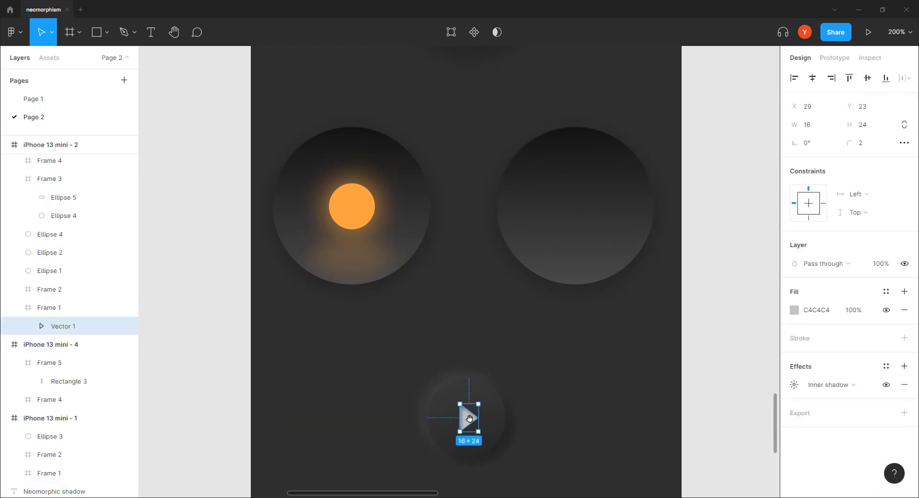
scroll(450, 412, down, 1)
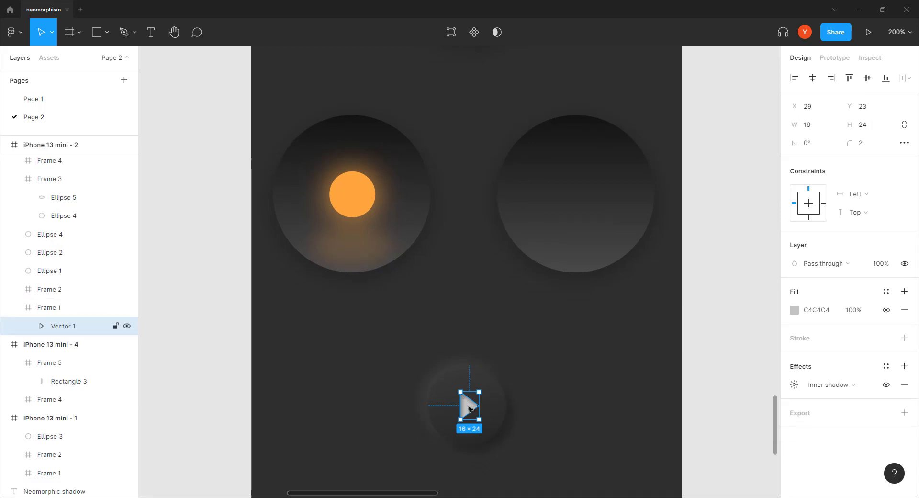
drag(471, 409, 576, 195)
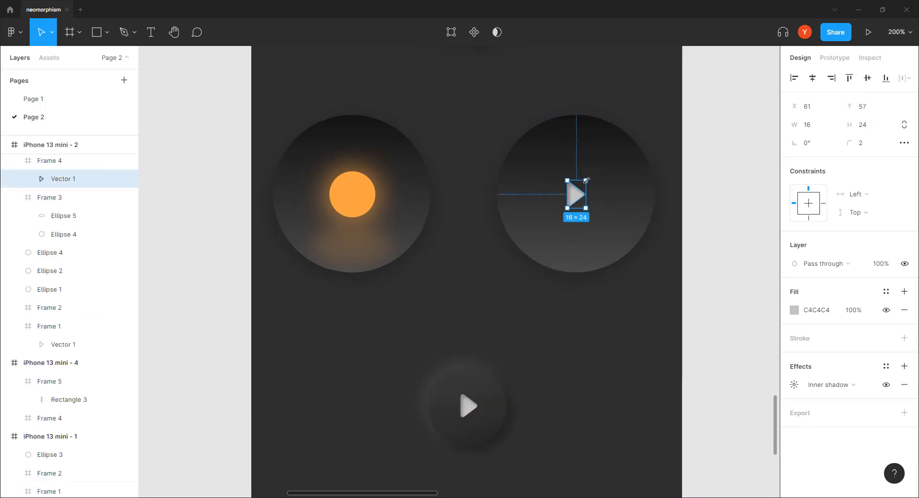
Step: Enlarge the copied play triangle to about 32 × 47 near the centre of the gradient disc
scroll(586, 180, left, 2)
scroll(586, 180, down, 1)
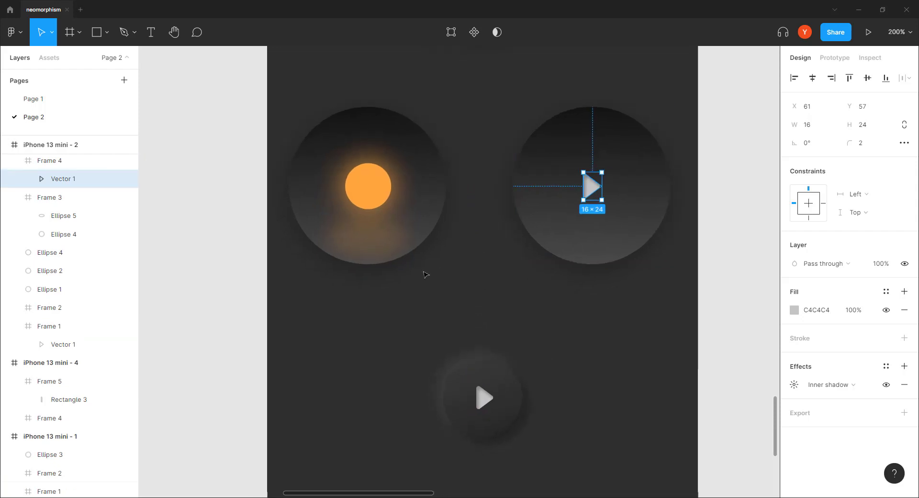
scroll(409, 318, right, 4)
scroll(408, 318, up, 3)
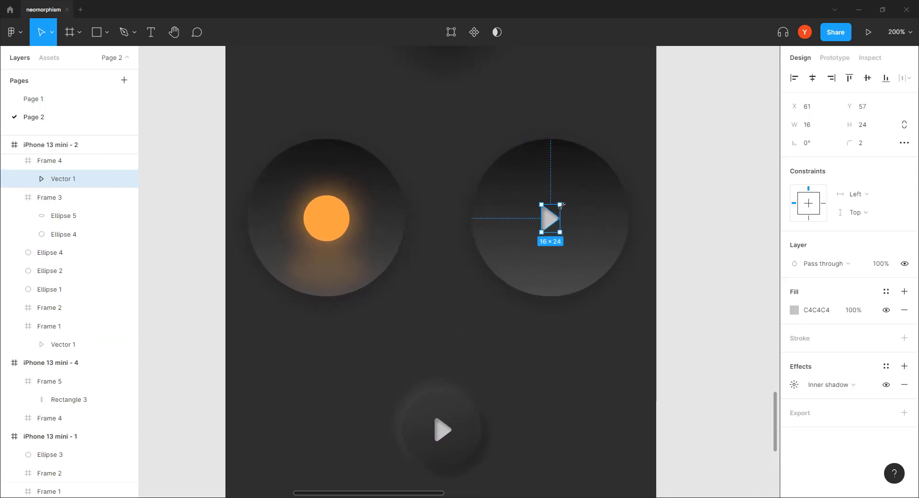
drag(560, 205, 568, 193)
drag(541, 233, 547, 232)
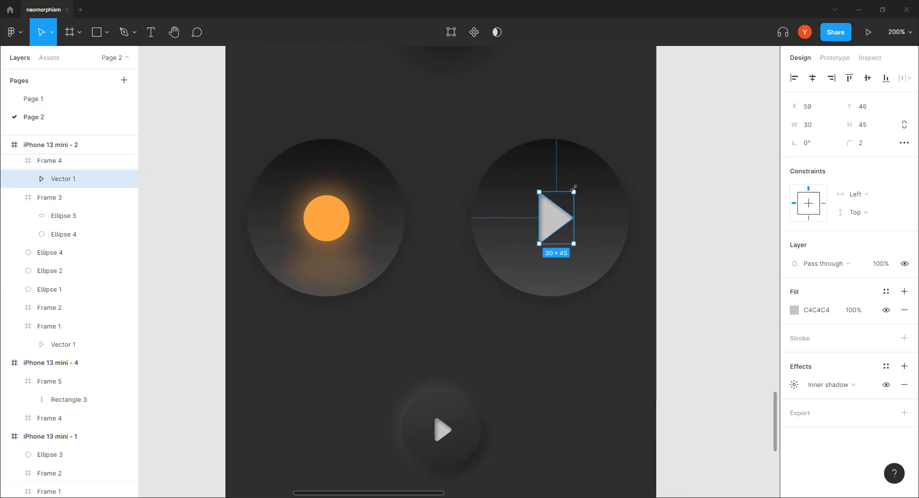
drag(573, 190, 575, 190)
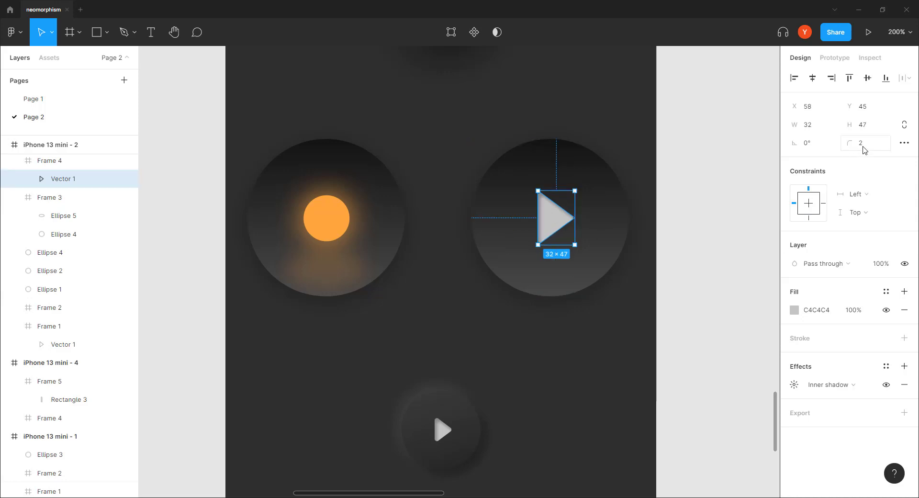
Step: Set the large play triangle's corner radius to 4 and adjust it to about 32 × 44 at X 57, Y 47
click(863, 148)
text(4)
click(689, 230)
double_click(546, 229)
drag(551, 241, 546, 229)
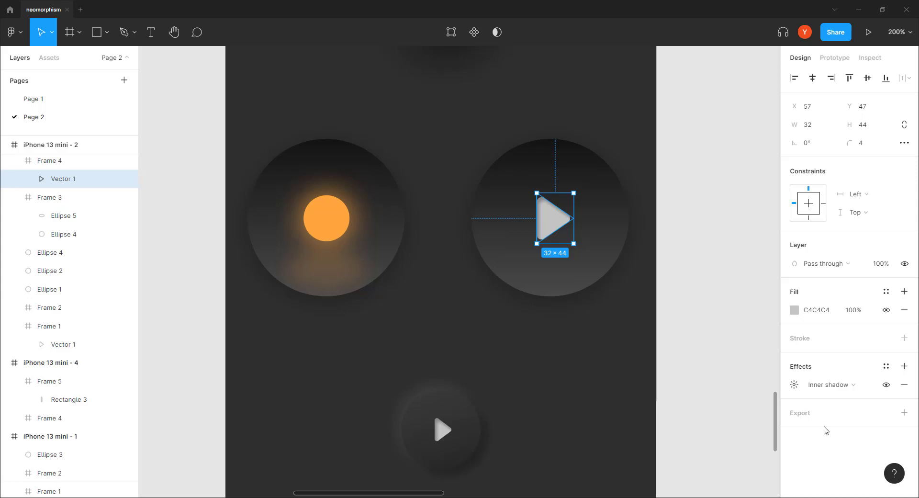
Step: Change the large play triangle's inner shadow to a drop shadow and set its opacity to 24%
click(826, 384)
click(843, 397)
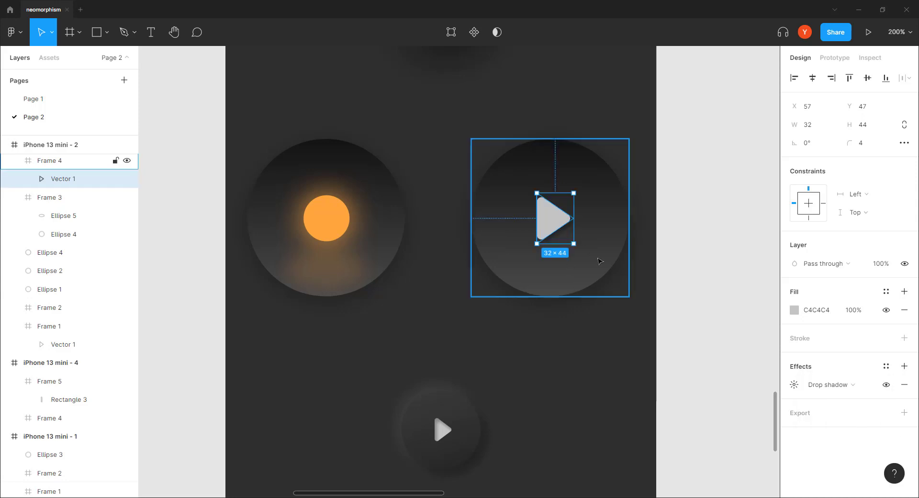
click(794, 385)
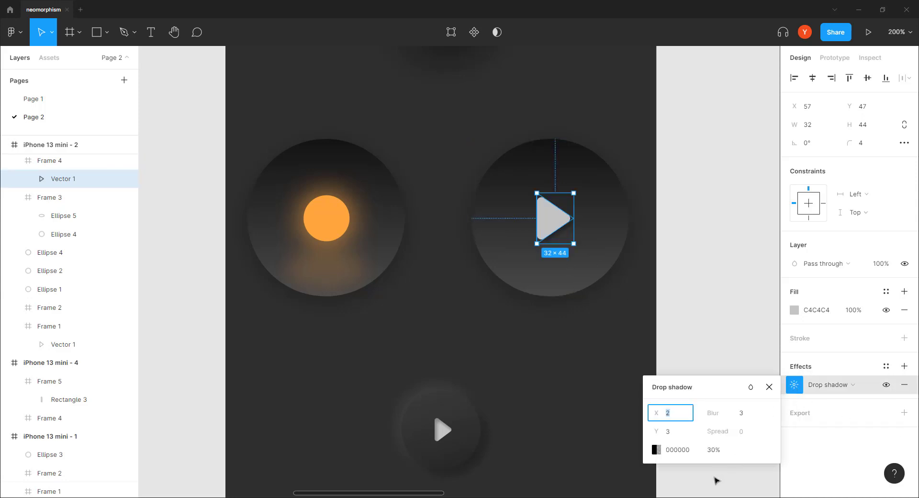
click(713, 450)
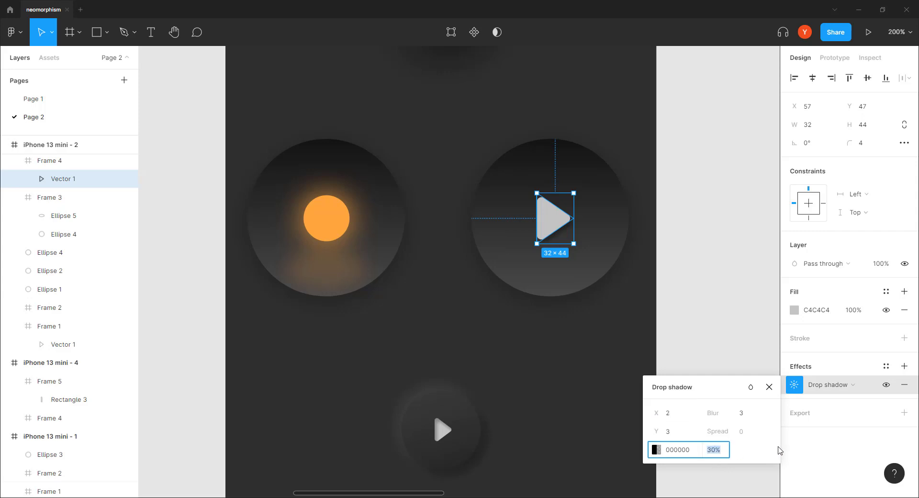
text(24)
key(Return)
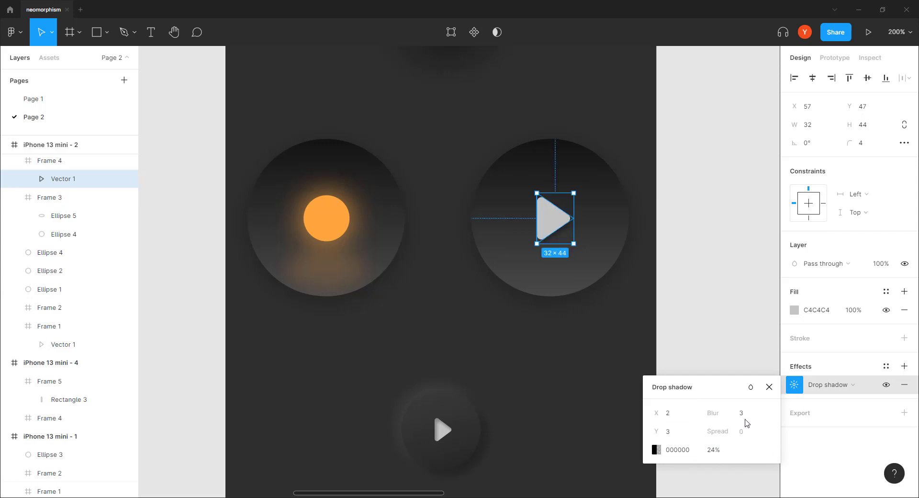
Step: Set the blur of the large play triangle's drop shadow to 6
click(745, 415)
text(7)
key(Return)
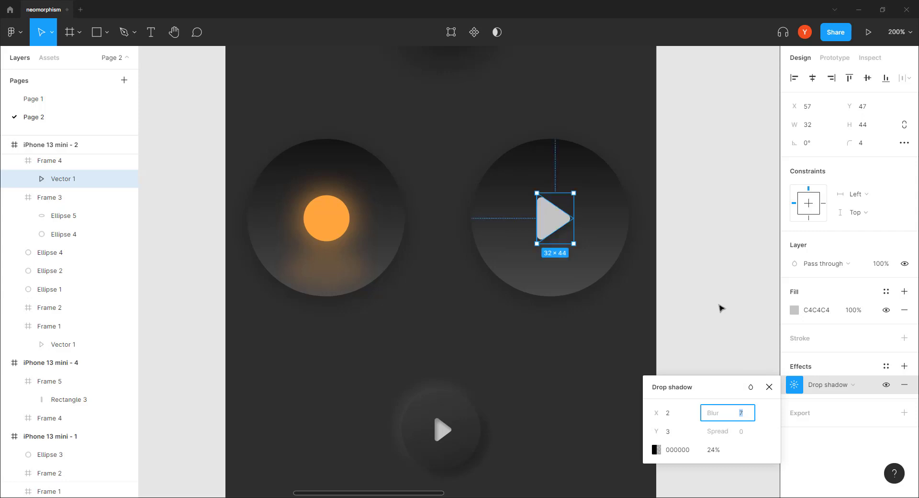
text(6)
key(Return)
Step: Give the large play triangle a linear gradient fill with a fully opaque end stop, running diagonally from upper left to lower right
click(792, 309)
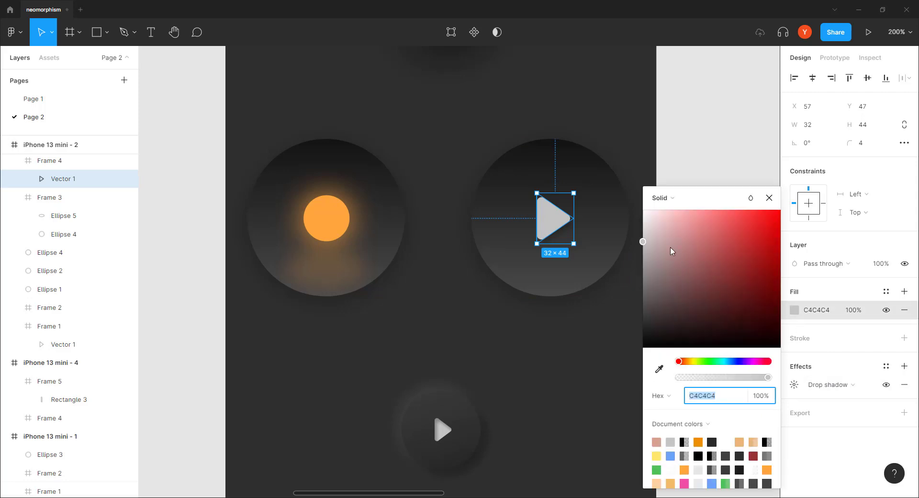
click(670, 206)
click(673, 211)
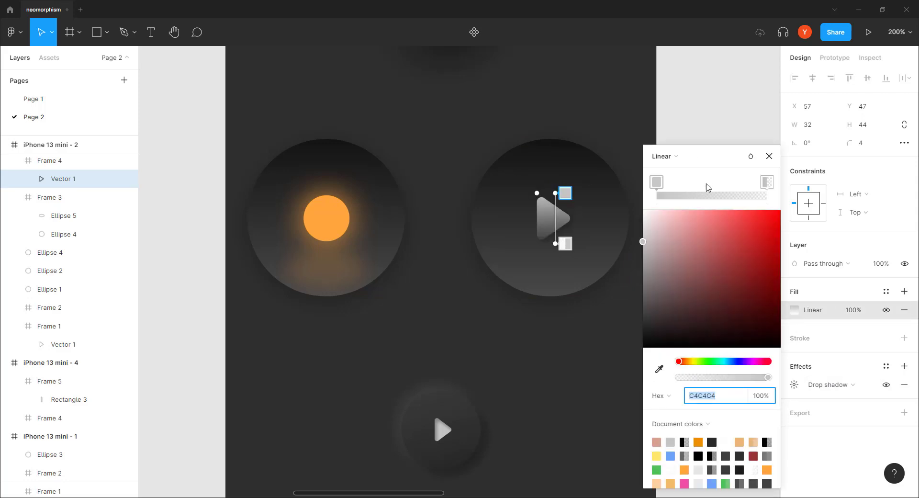
click(768, 182)
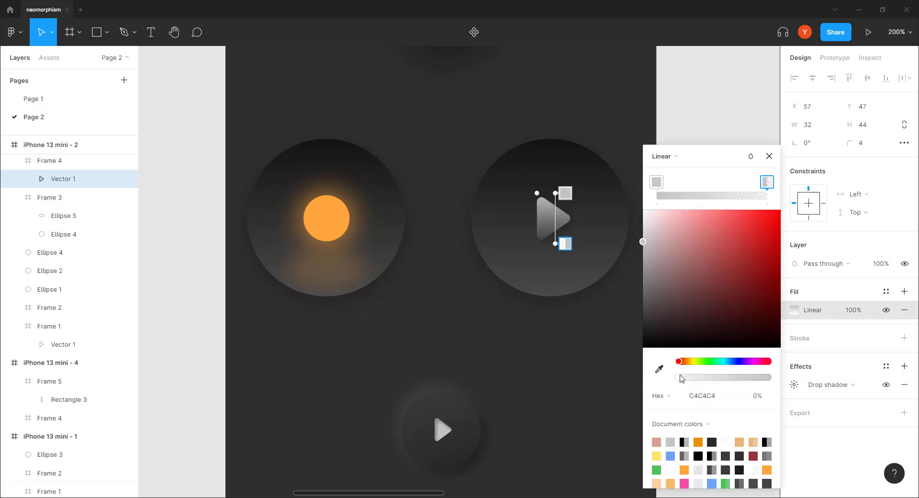
drag(680, 377, 858, 365)
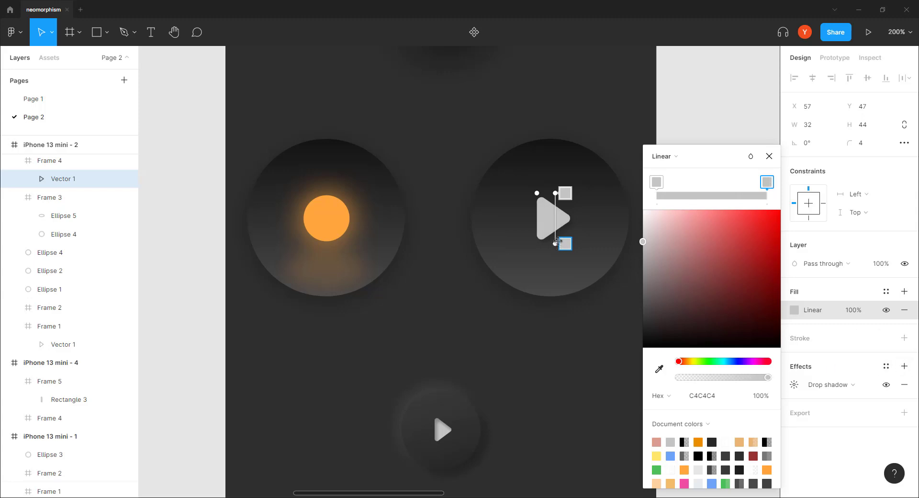
drag(556, 240, 563, 235)
drag(555, 193, 541, 197)
Step: Colour the large play triangle's gradient from light grey F3F3F3 at the start to grey 969696 at the end
click(656, 182)
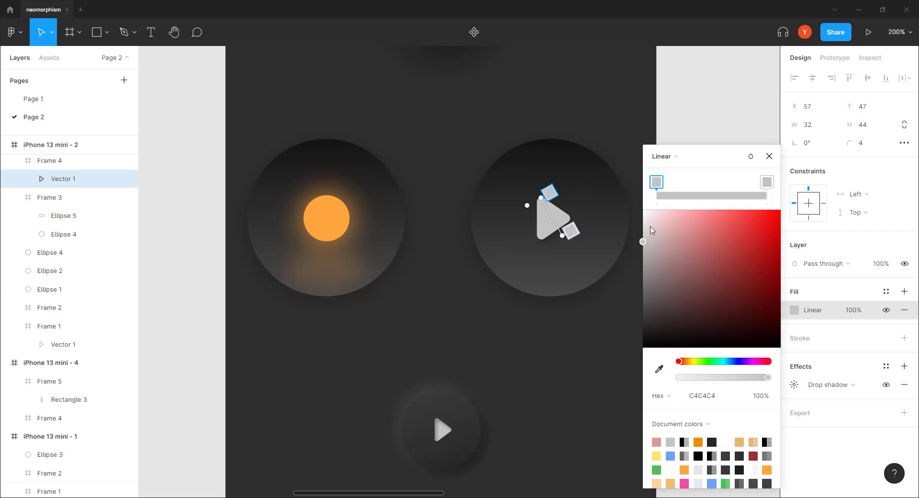
drag(643, 242, 643, 216)
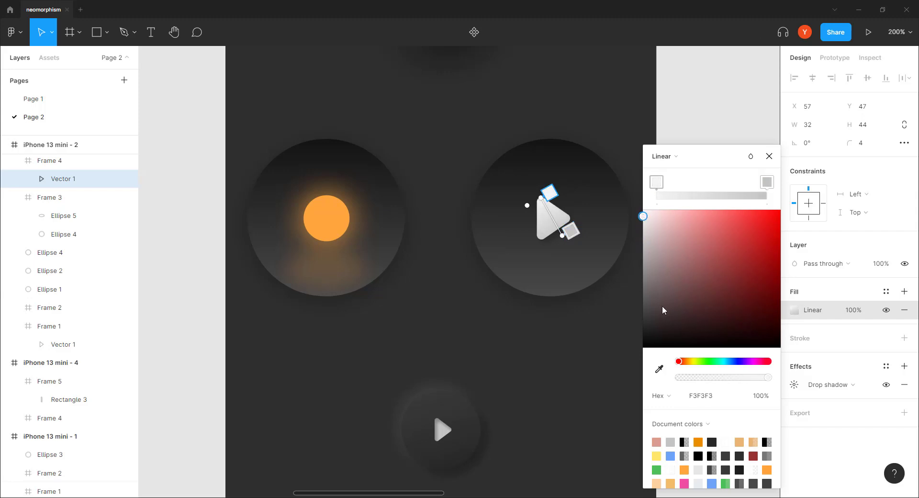
click(767, 182)
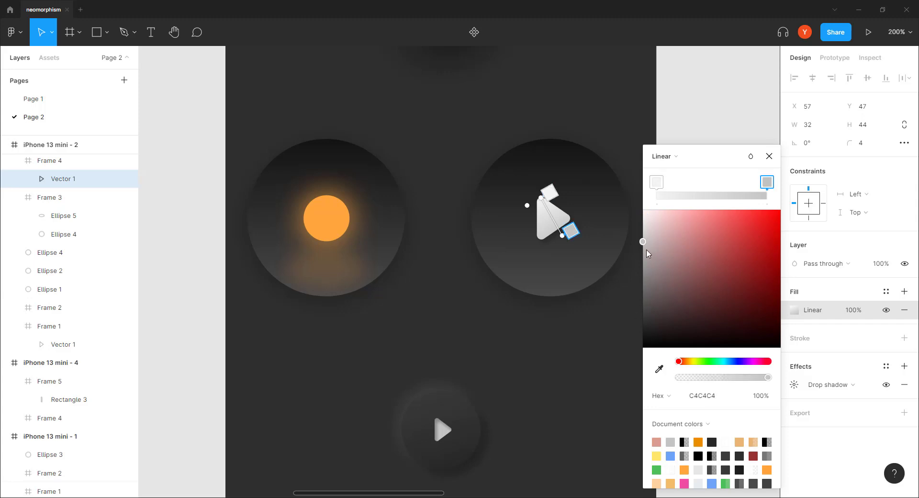
drag(644, 245, 642, 271)
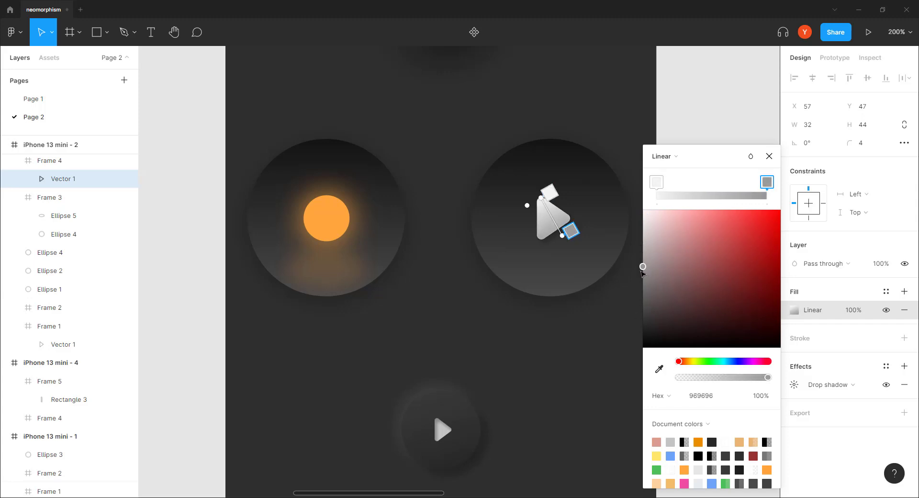
click(769, 156)
click(698, 220)
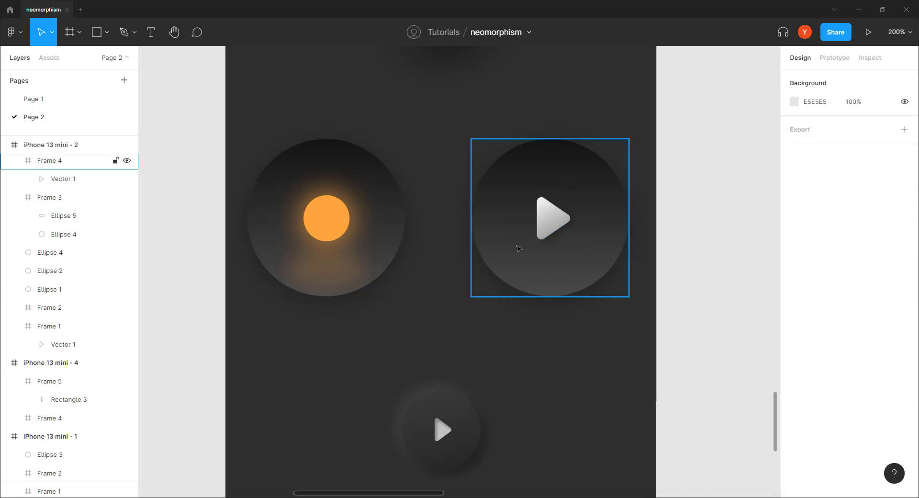
Step: Nudge the large play triangle slightly to the right inside its disc, to X 58
click(556, 228)
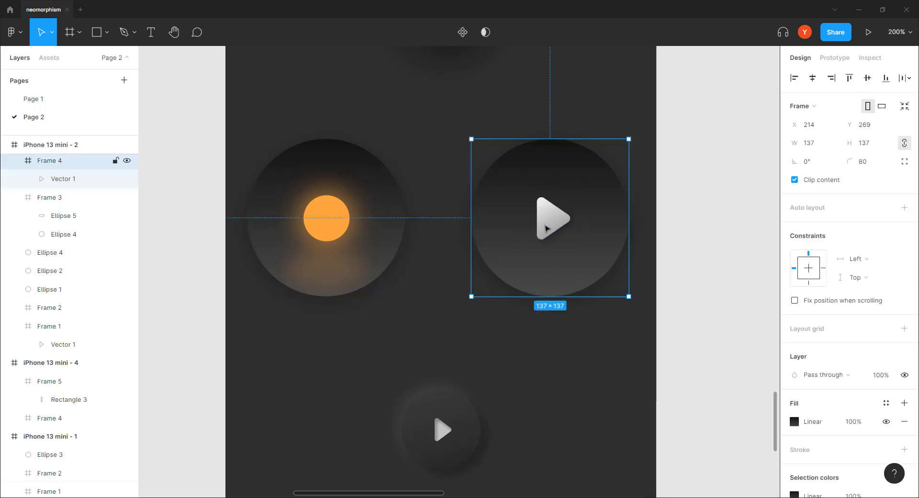
click(717, 235)
key(shift+0)
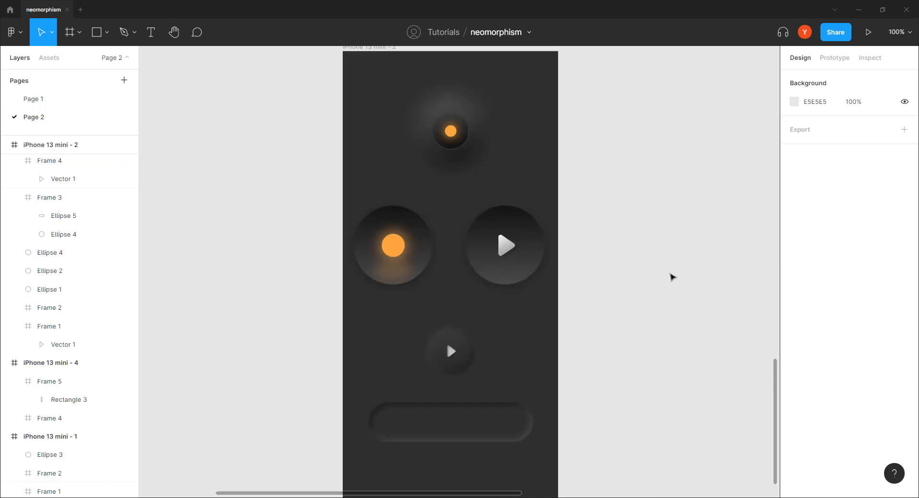
Step: Tint the starting colour of the large play triangle's gradient pale blue, E2F3FF
key(ctrl+plus)
double_click(557, 222)
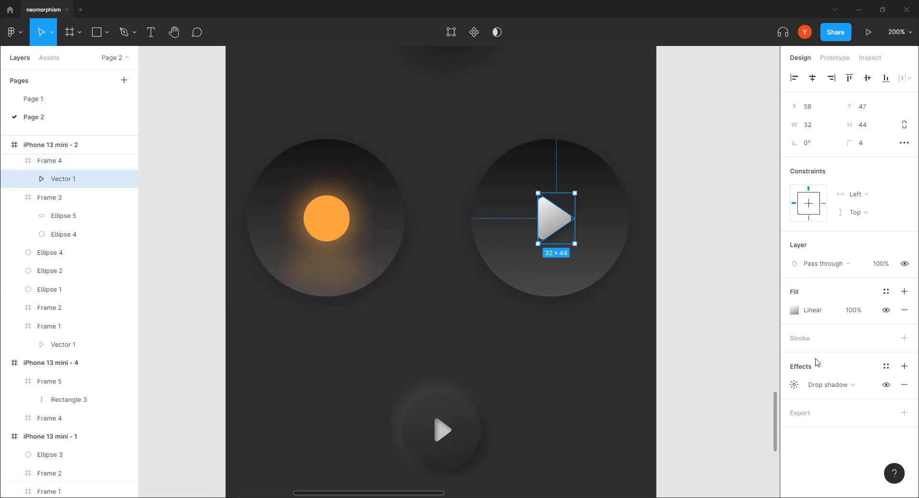
click(794, 310)
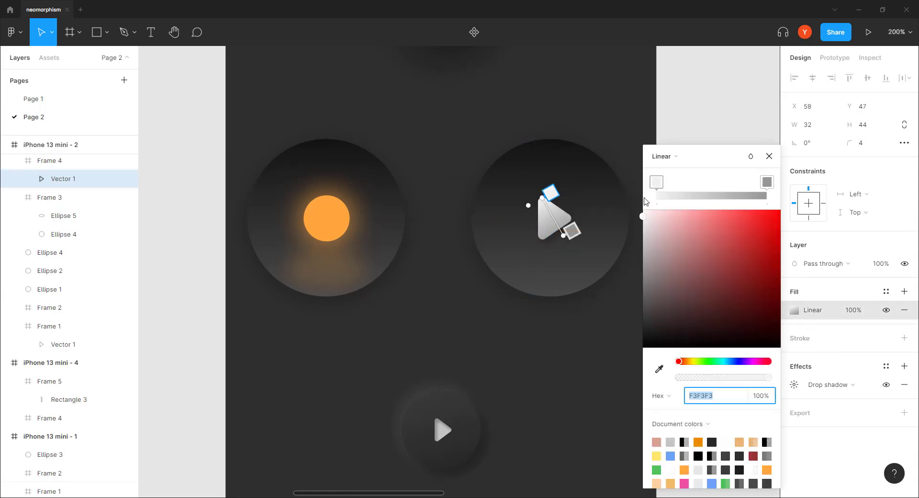
click(730, 361)
drag(643, 219, 660, 205)
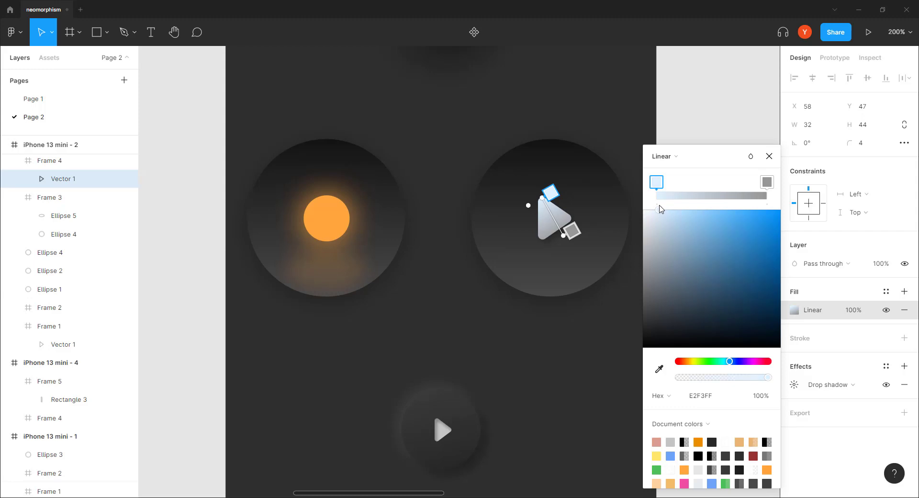
click(770, 158)
click(727, 118)
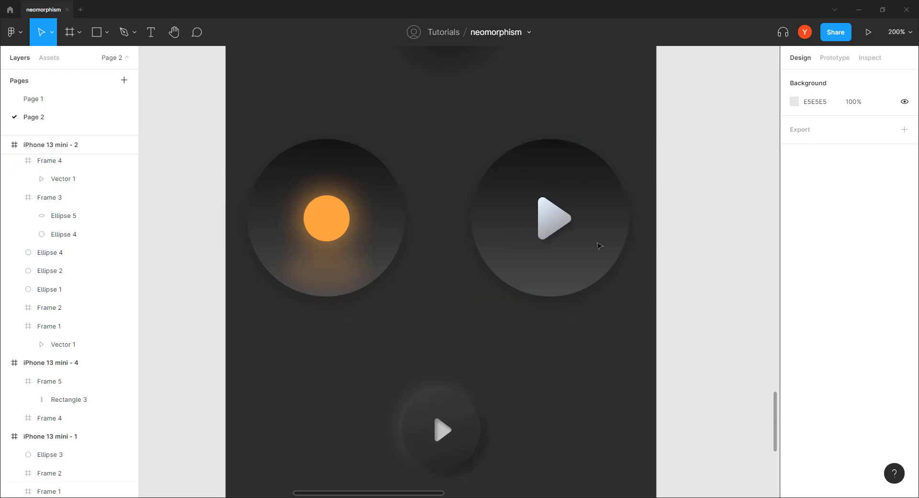
double_click(555, 219)
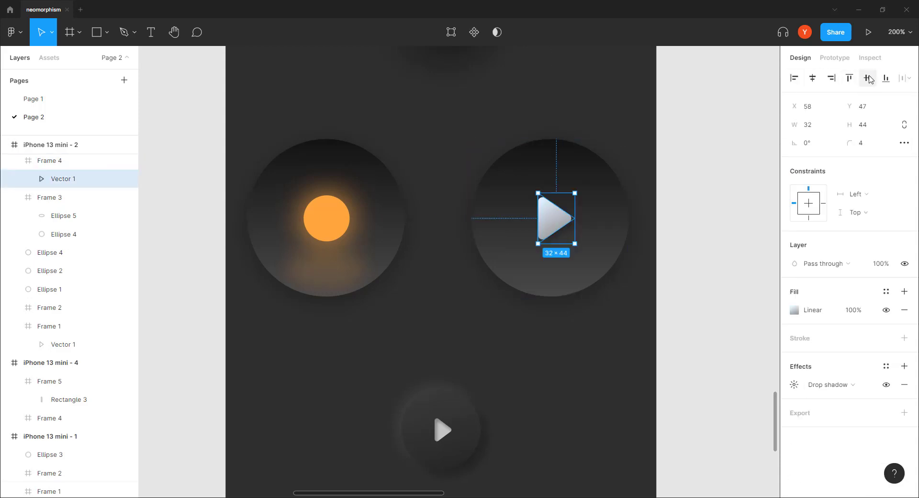
click(745, 236)
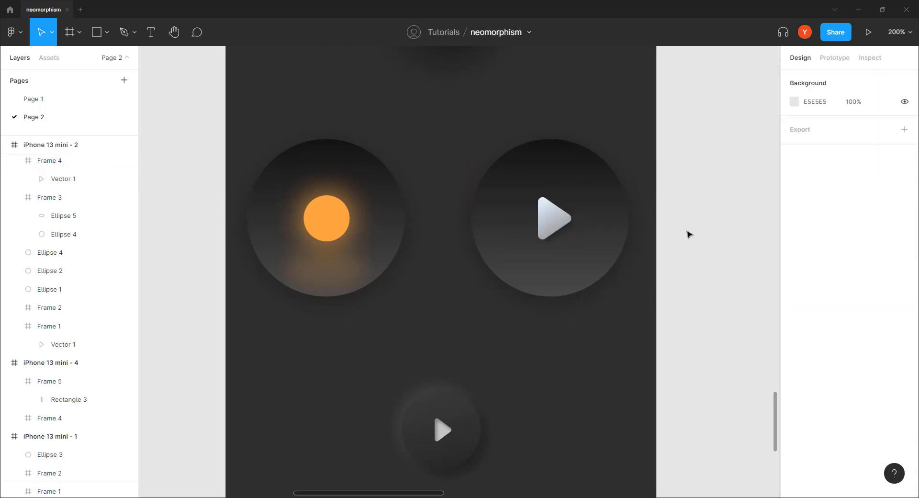
key(ctrl+minus)
drag(588, 307, 631, 284)
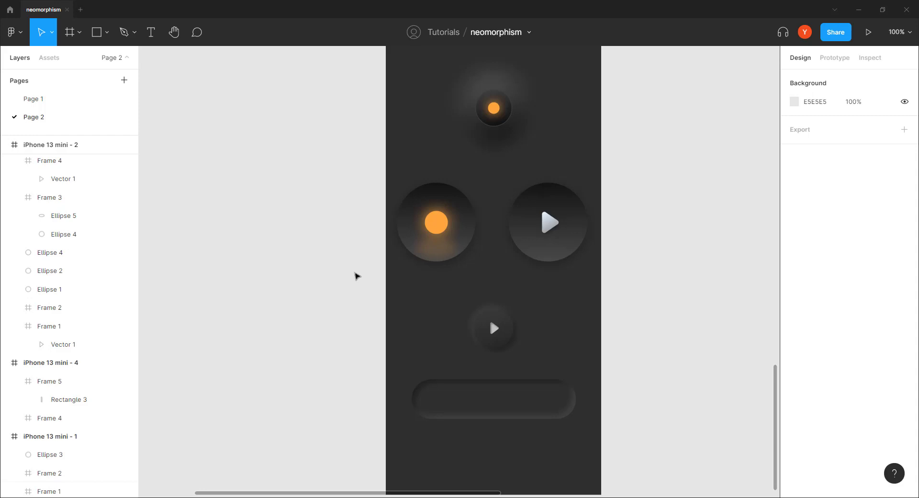
Step: Duplicate the whole dark iPhone 13 mini - 2 artboard beside the original
scroll(350, 223, right, 3)
scroll(349, 223, up, 1)
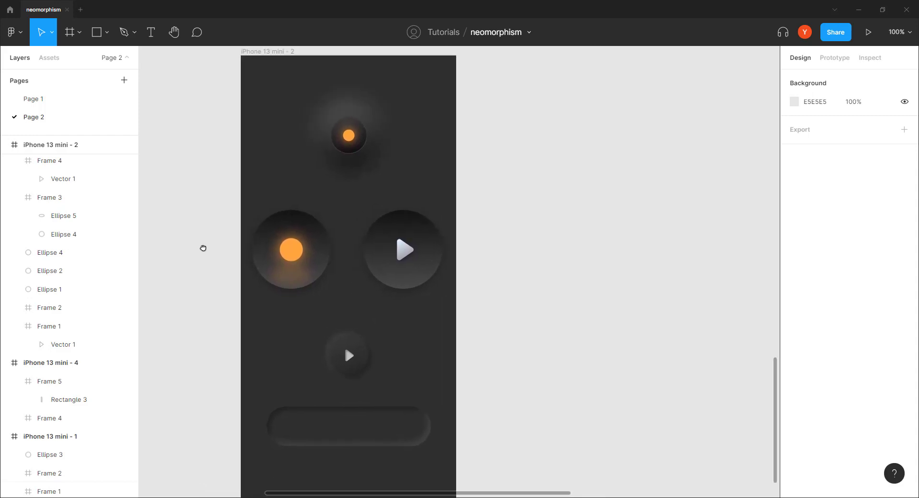
click(259, 52)
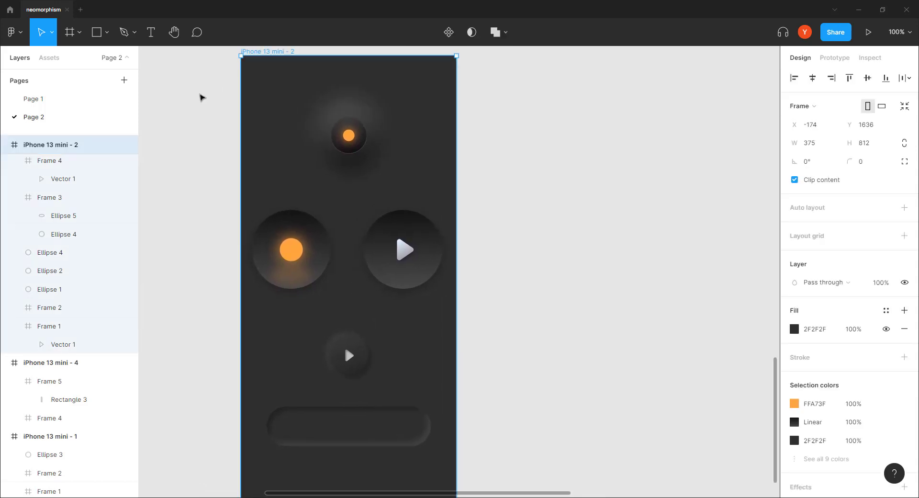
key(ctrl+d)
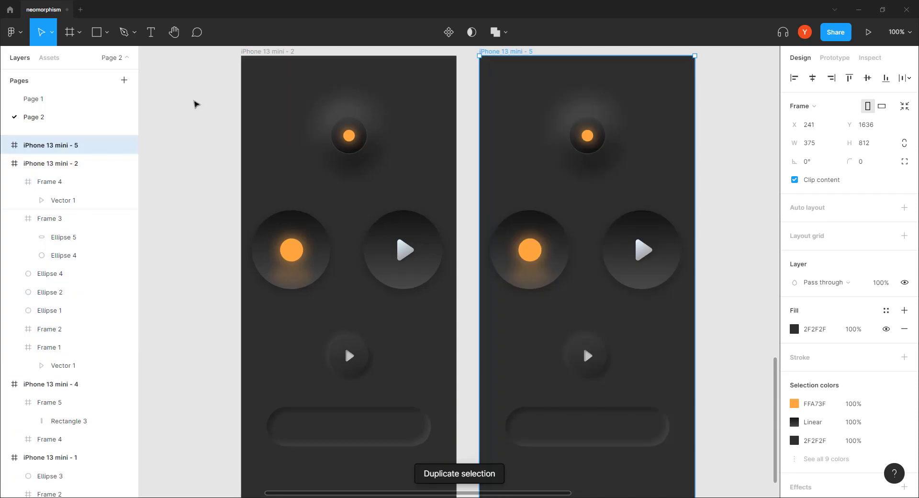
Step: Delete the empty rounded inset frame below the small play button from both the original dark artboard and its copy
scroll(569, 410, left, 3)
scroll(569, 410, down, 1)
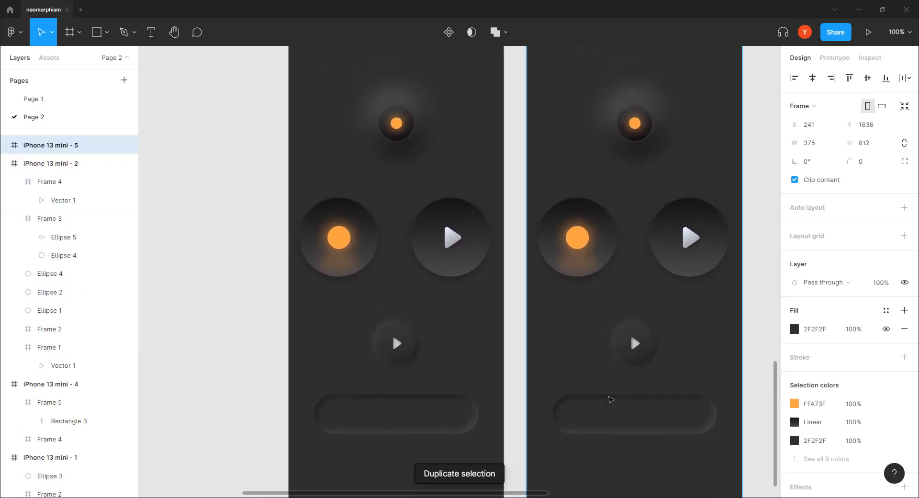
drag(507, 388, 499, 304)
click(394, 334)
key(Delete)
click(631, 338)
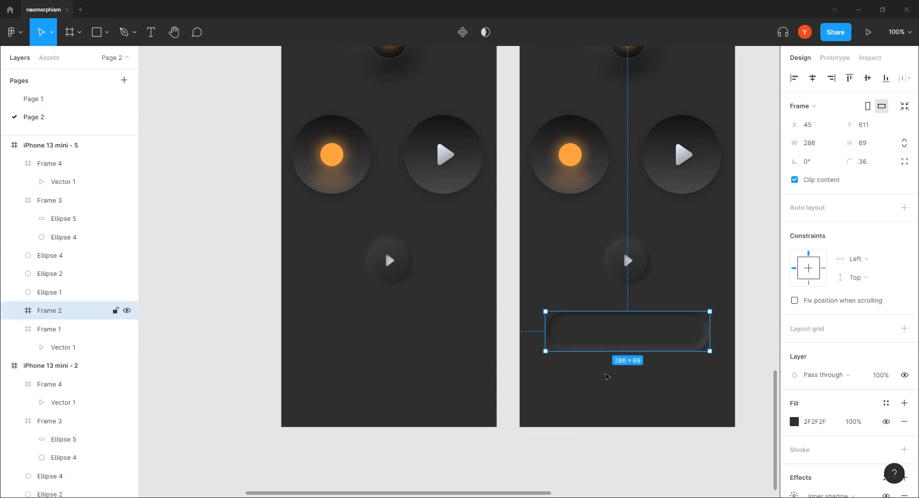
key(Delete)
Step: Draw a thin horizontal rectangle about 271 × 10 below the small play button on the original dark artboard
drag(363, 334, 408, 332)
key(ctrl+plus)
drag(336, 329, 346, 238)
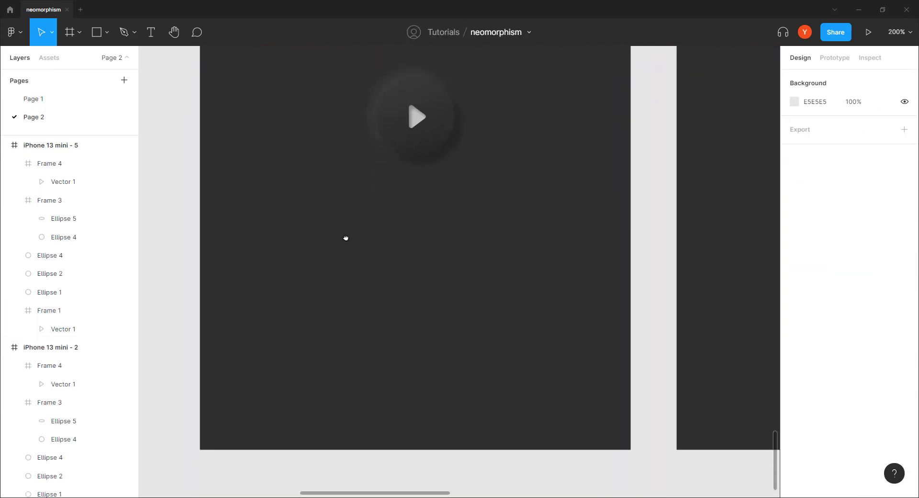
click(98, 33)
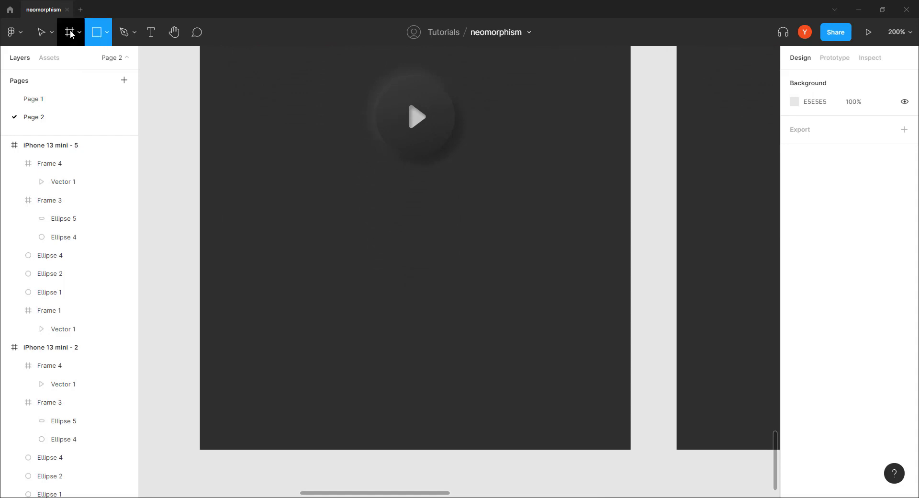
drag(578, 271, 266, 283)
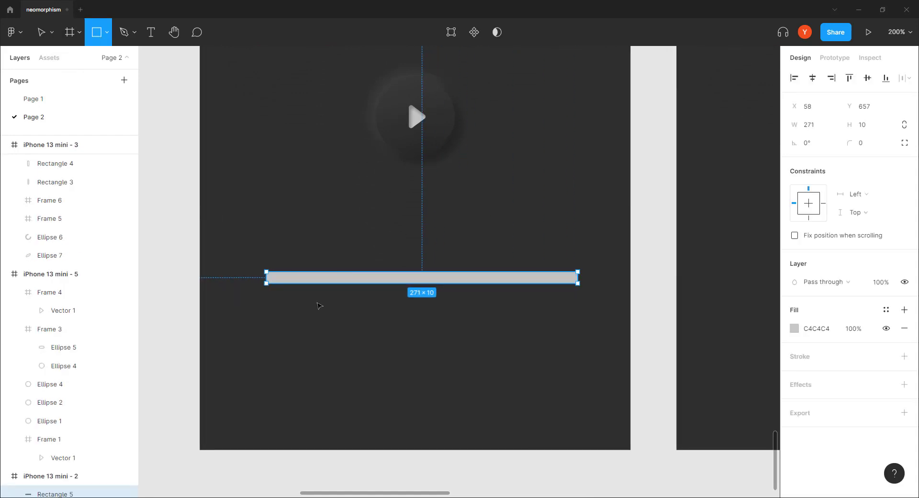
Step: Round the thin bar's corners with a radius of 18
click(868, 144)
text(18)
key(Return)
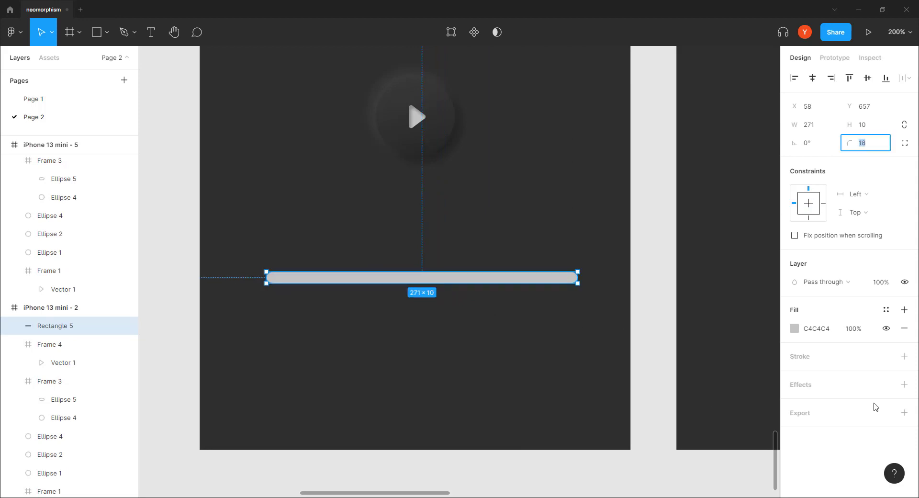
key(BackSpace)
click(548, 252)
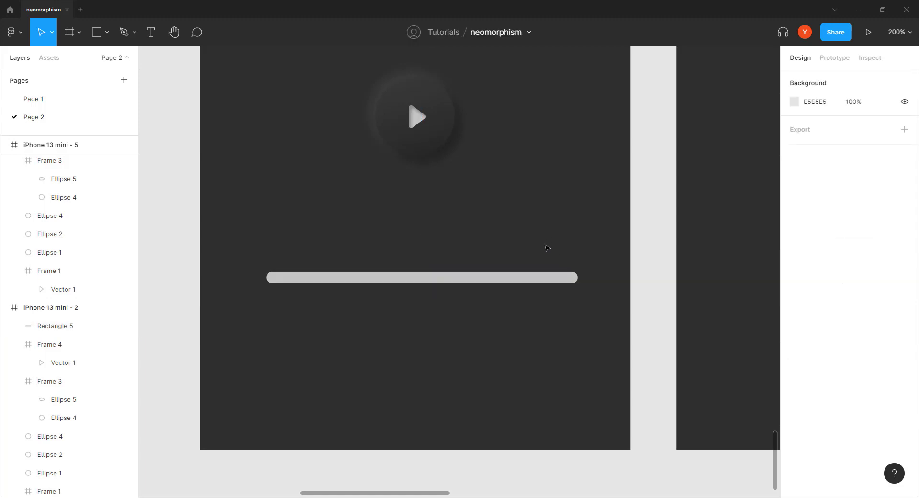
Step: Sample the artboard's background colour for the thin bar's fill and lighten it to dark grey 454545
click(517, 277)
key(i)
click(529, 242)
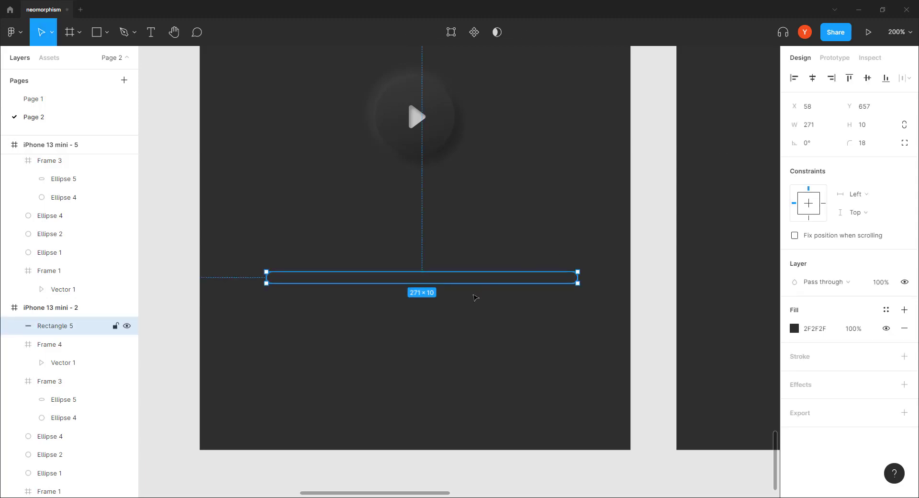
click(794, 328)
mouse_move(643, 323)
mouse_down()
mouse_move(643, 331)
mouse_move(630, 311)
mouse_up()
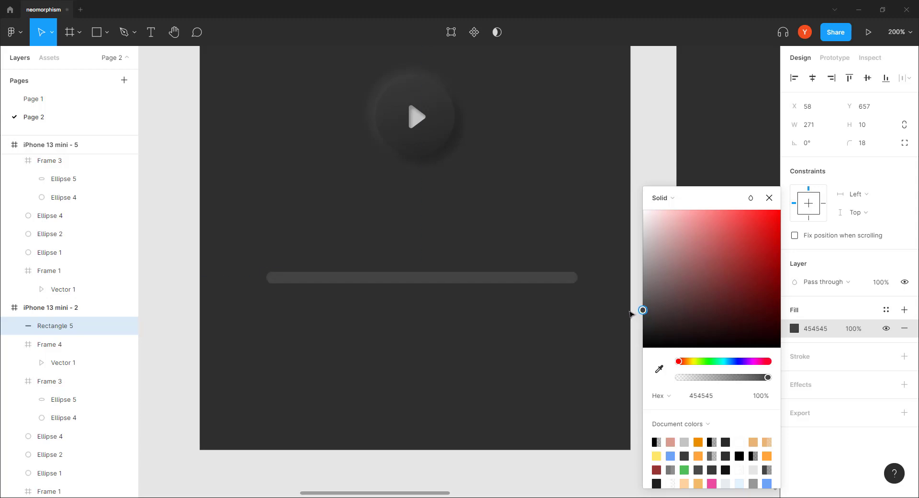
click(429, 325)
Step: Duplicate the bar in place and fill the copy with near-black 1C1C1C
click(381, 280)
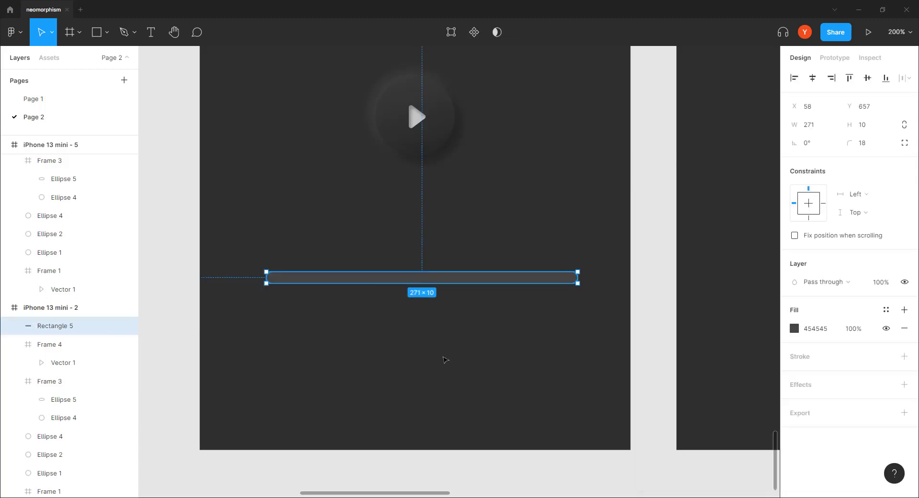
key(ctrl+d)
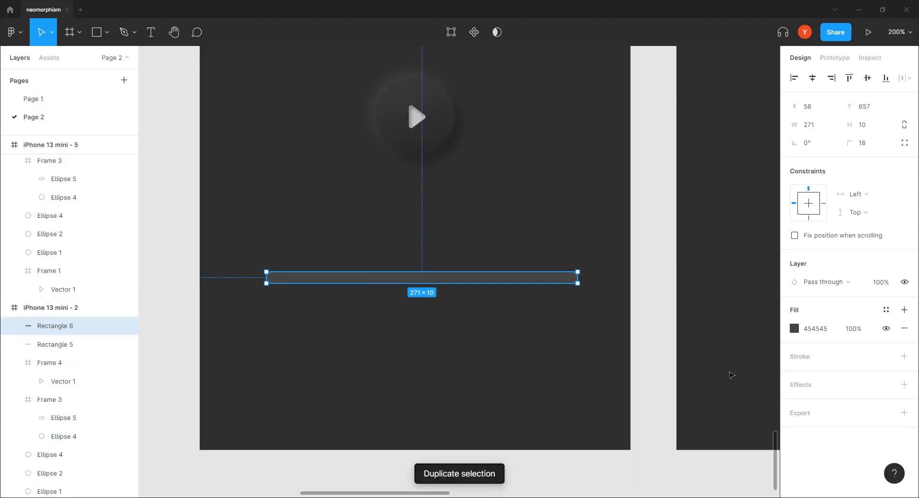
click(794, 328)
drag(642, 312, 639, 339)
click(769, 198)
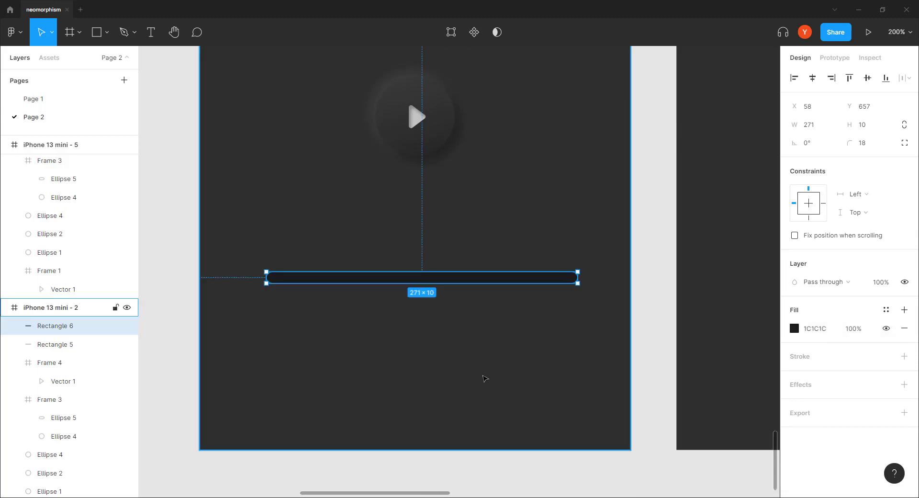
Step: Shorten the near-black bar from below to a height of 8, exposing a thin edge of the lighter bar
key(ctrl+plus)
drag(387, 291, 386, 288)
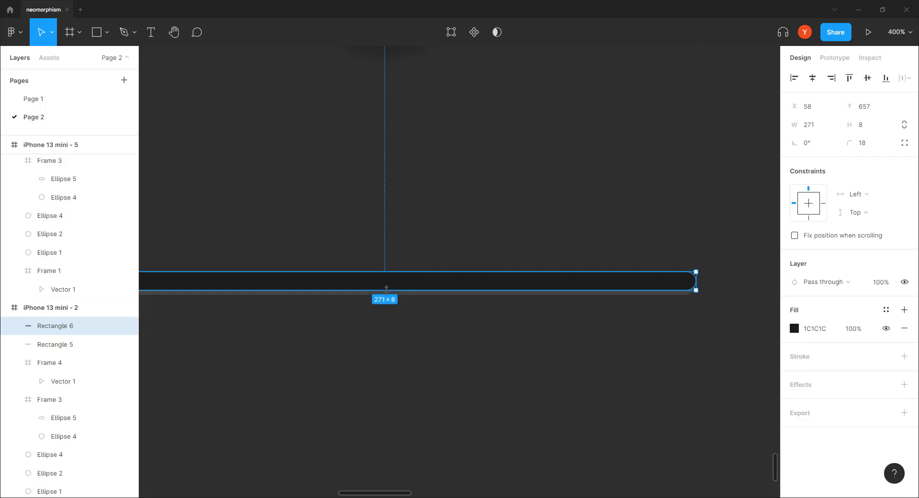
click(410, 363)
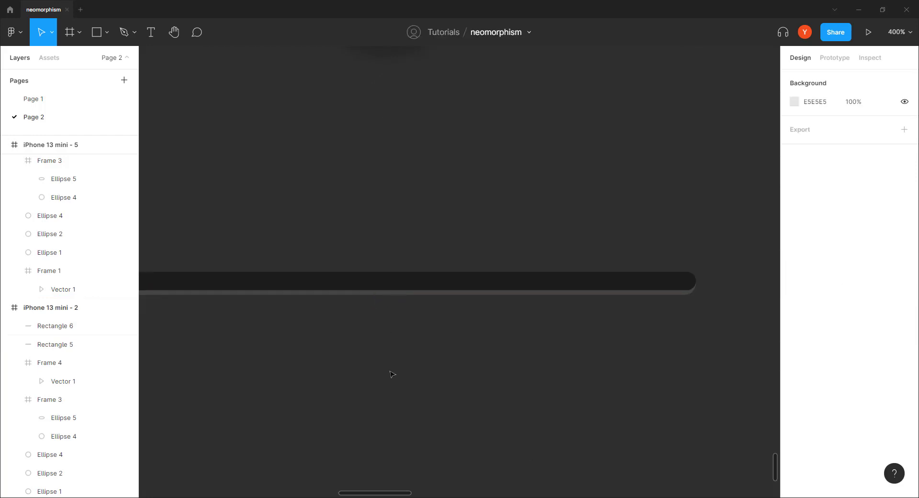
scroll(392, 373, left, 2)
scroll(392, 373, down, 1)
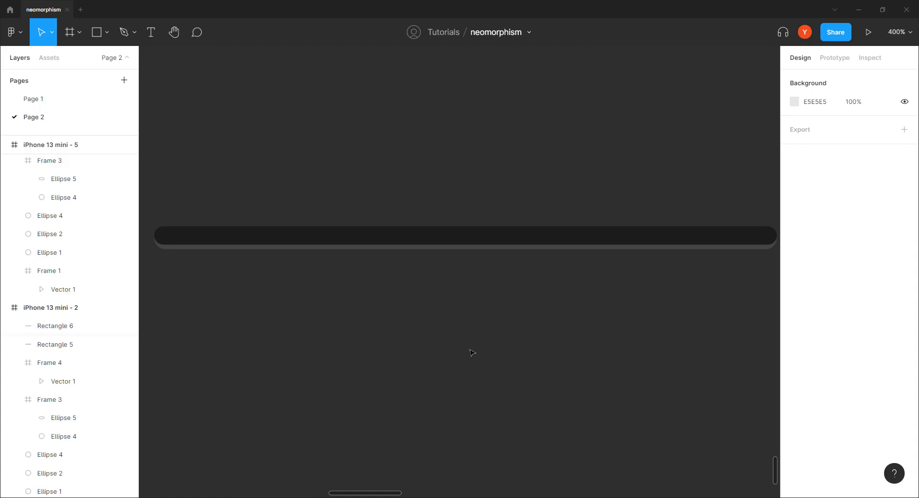
Step: Draw a slider knob circle about 47 × 47 over the left end of the dark bar
key(minus)
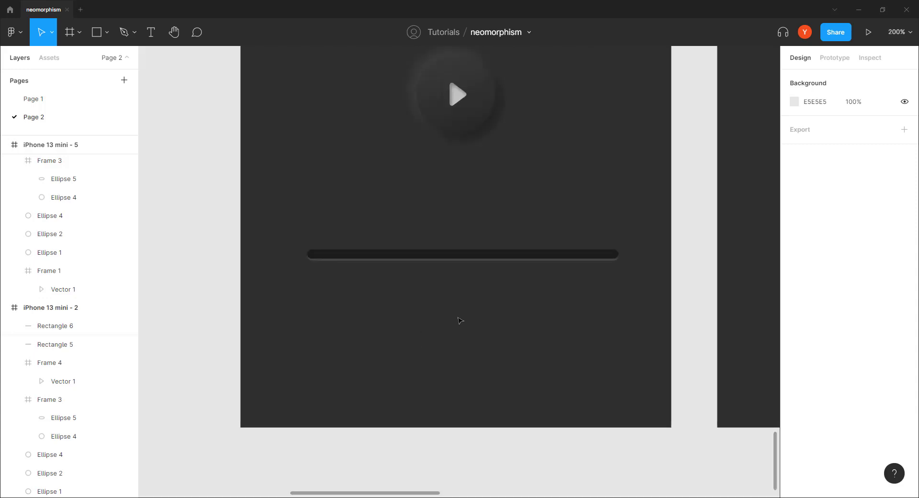
drag(506, 306, 462, 348)
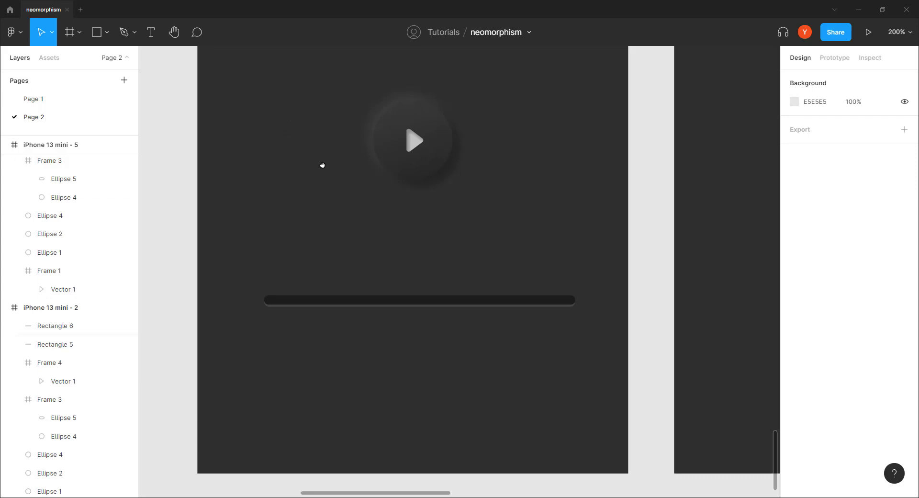
drag(322, 166, 381, 167)
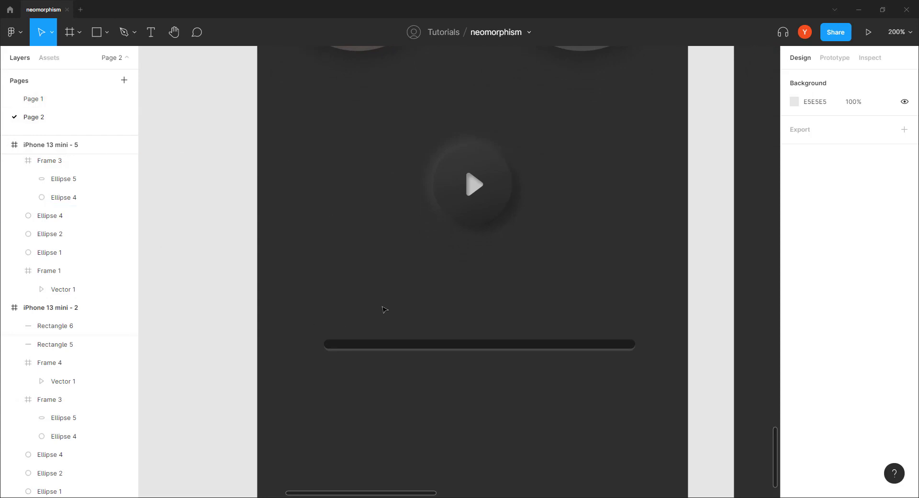
key(o)
drag(360, 316, 319, 372)
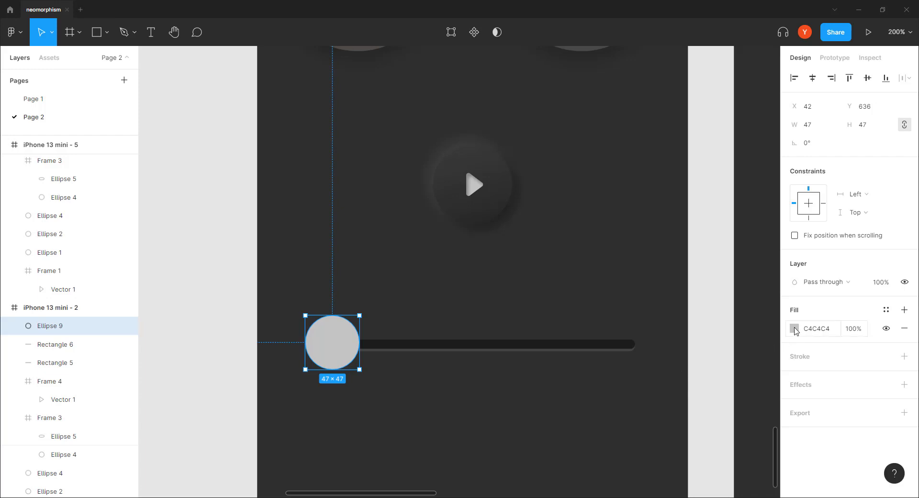
Step: Give the knob circle a linear gradient fill with a fully opaque end stop, tilting it slightly from upper left to lower right
click(795, 328)
click(660, 197)
click(668, 210)
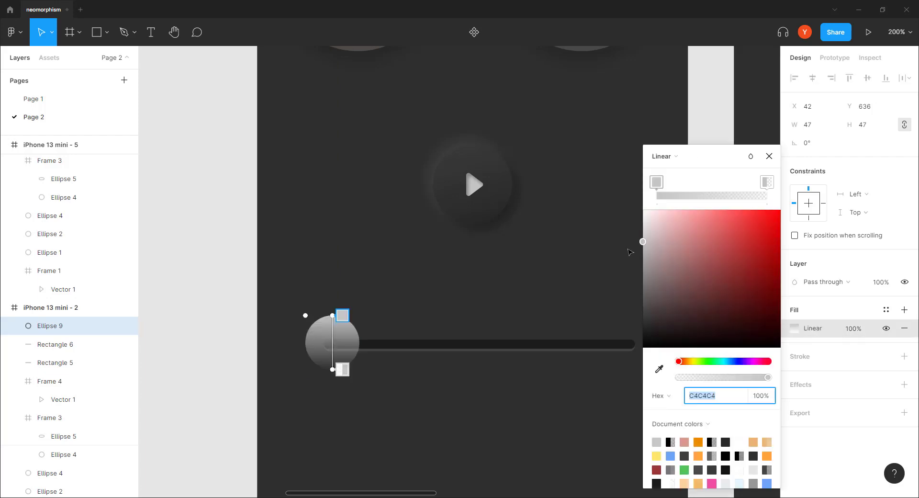
click(766, 182)
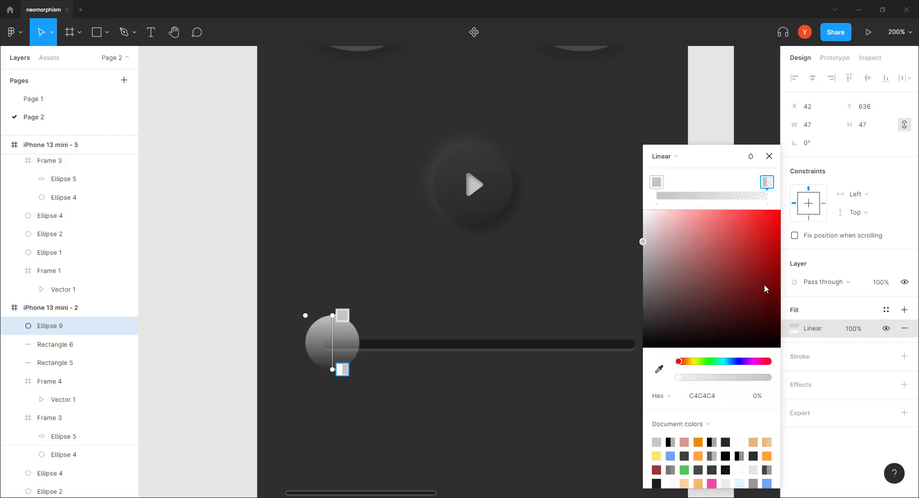
click(679, 377)
drag(682, 377, 767, 378)
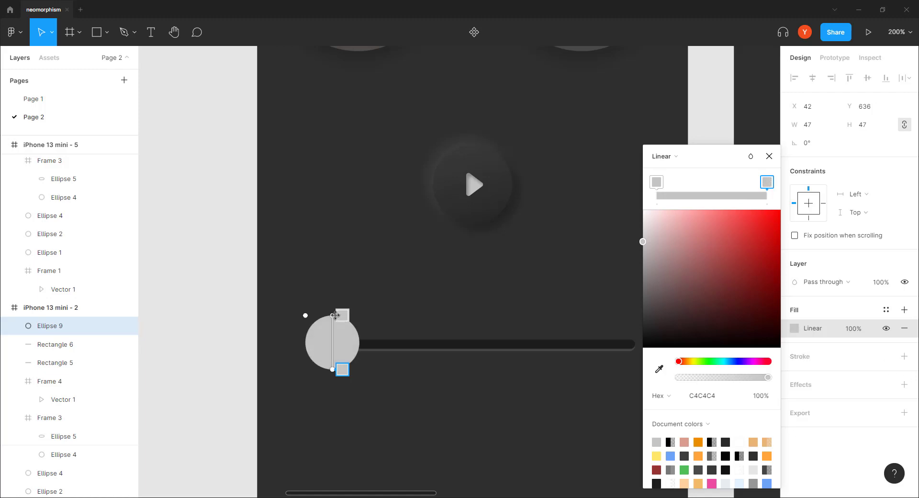
drag(332, 315, 326, 316)
drag(333, 369, 341, 368)
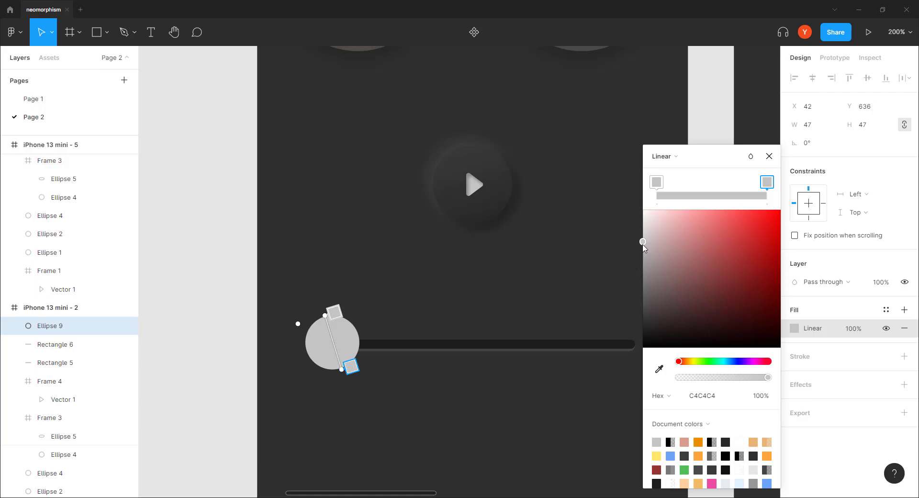
Step: Colour the knob's gradient from dark grey at the start to near-black 171717 at the end
drag(642, 242, 642, 330)
click(656, 182)
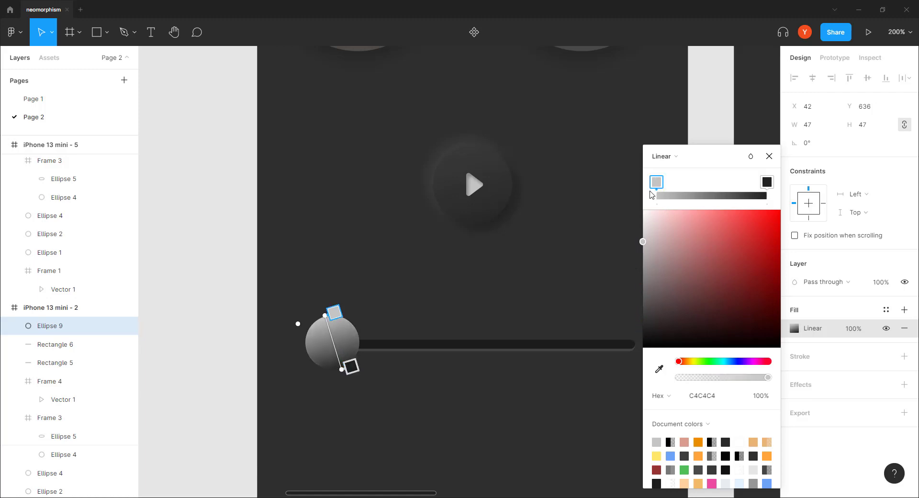
drag(642, 242, 644, 339)
click(765, 184)
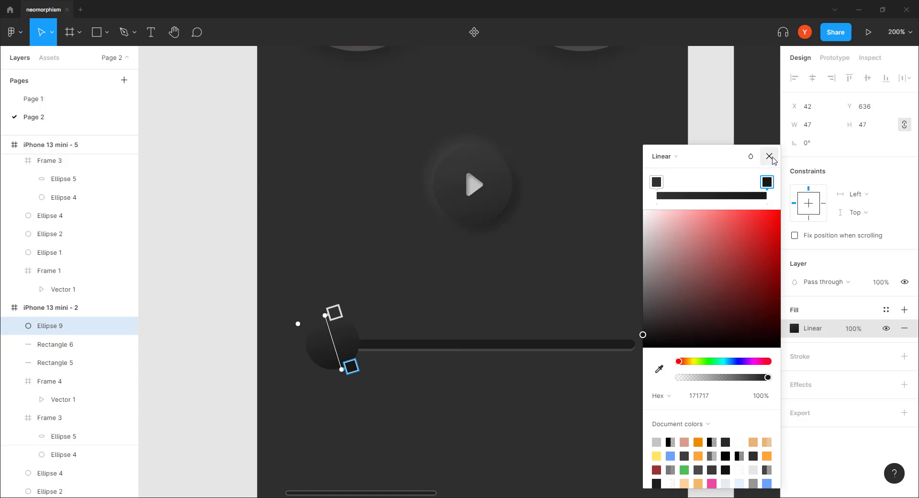
Step: Add a drop shadow to the dark slider knob
click(904, 385)
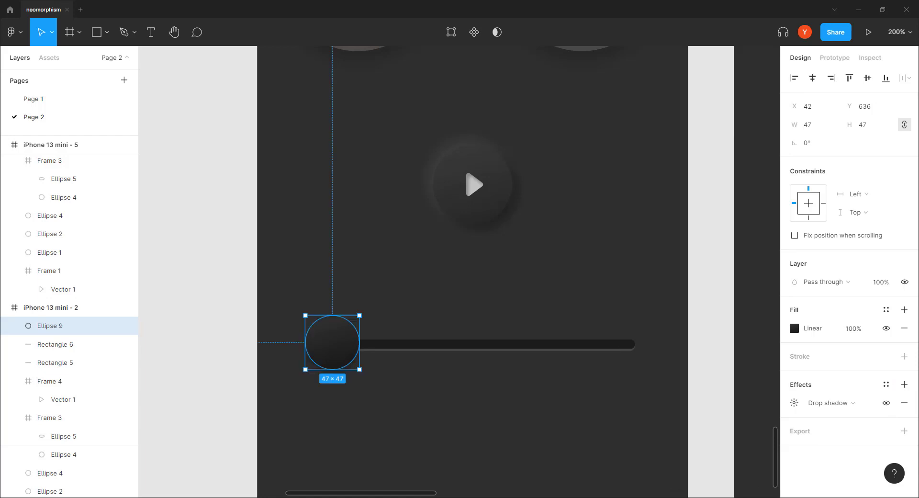
click(793, 402)
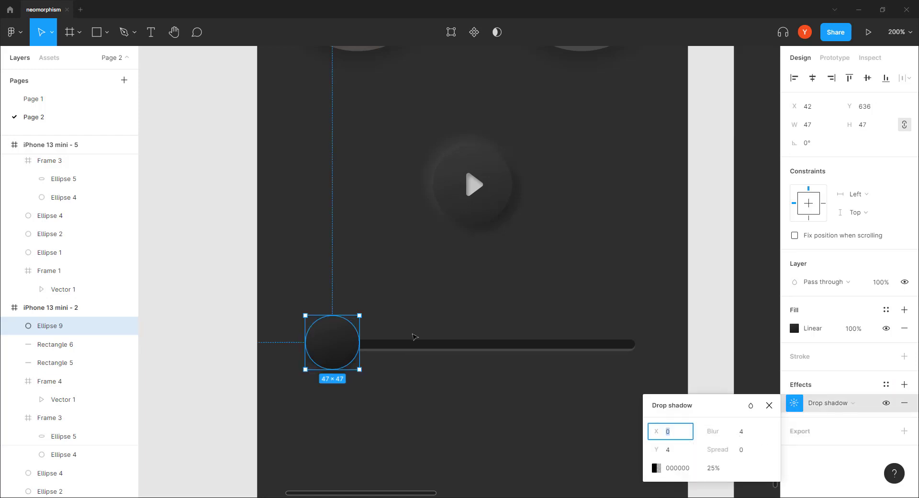
click(363, 304)
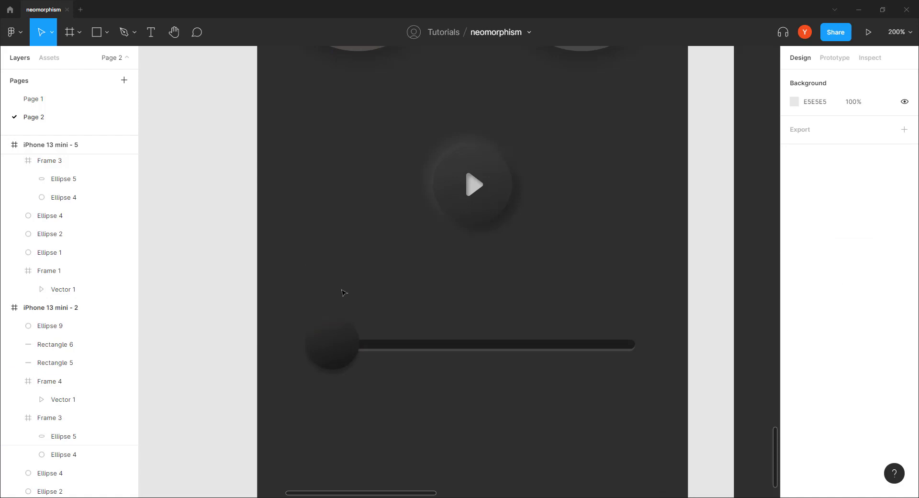
scroll(344, 293, up, 5)
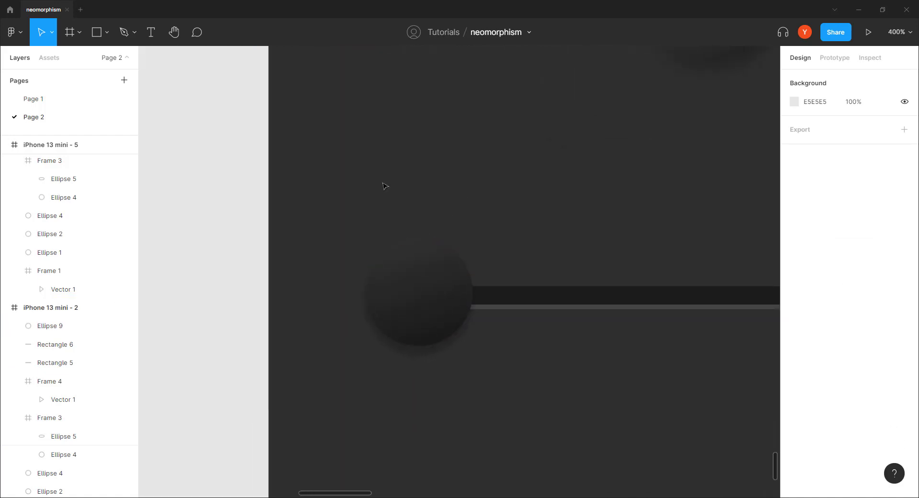
Step: Copy the glowing orange circle from the round button onto the dark slider knob, shrinking it to about 15 × 15 and centring it
scroll(509, 197, down, 10)
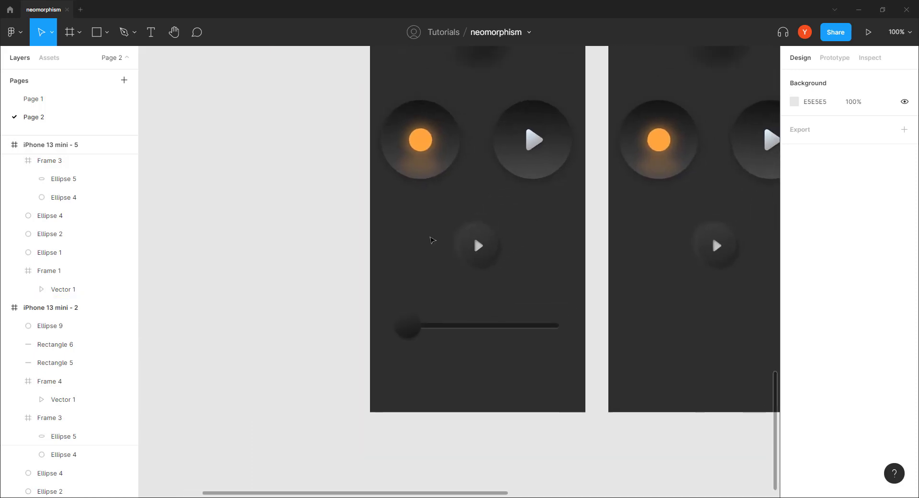
click(418, 140)
click(418, 140)
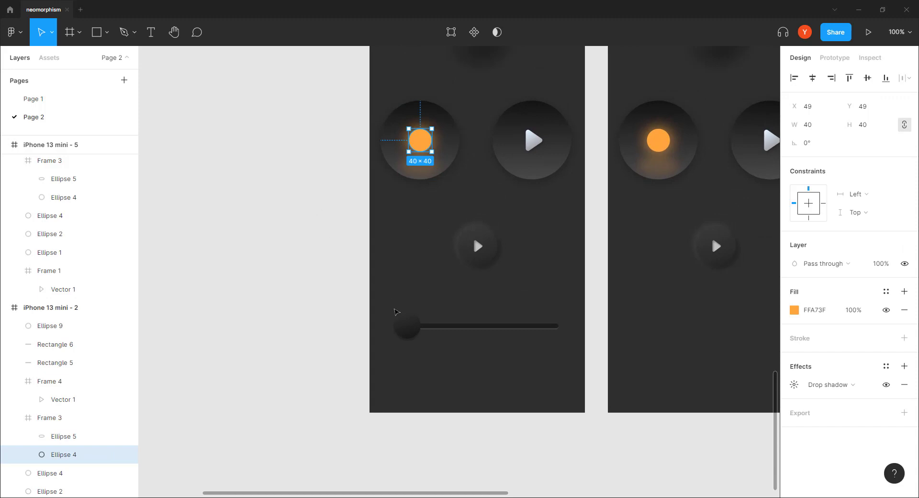
key(ctrl+plus)
key(ctrl+plus)
drag(390, 274, 552, 92)
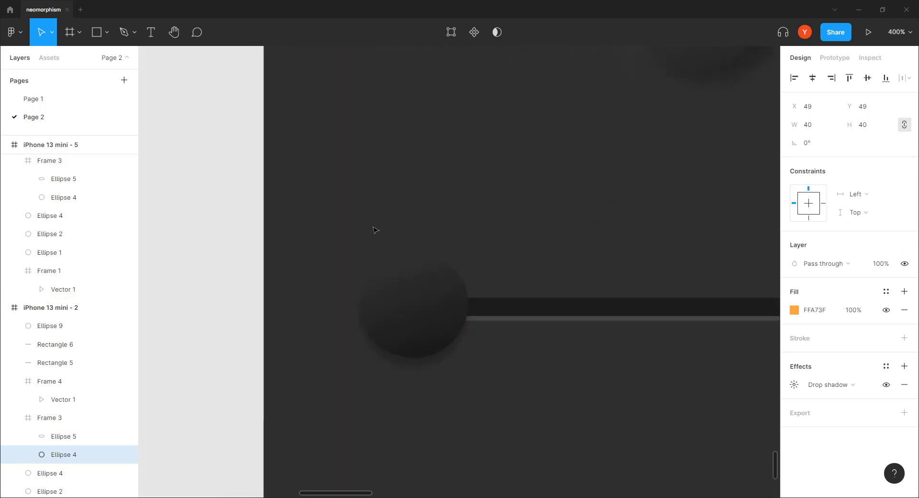
click(372, 228)
key(ctrl+v)
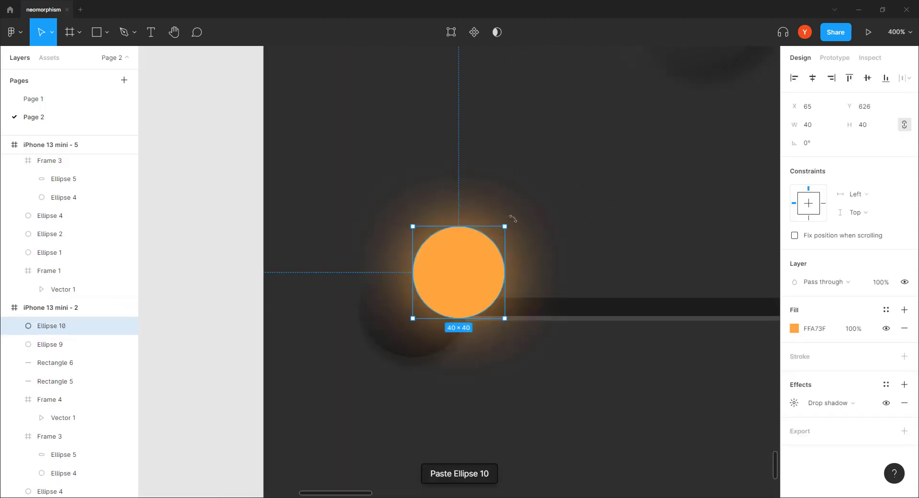
drag(504, 227, 413, 306)
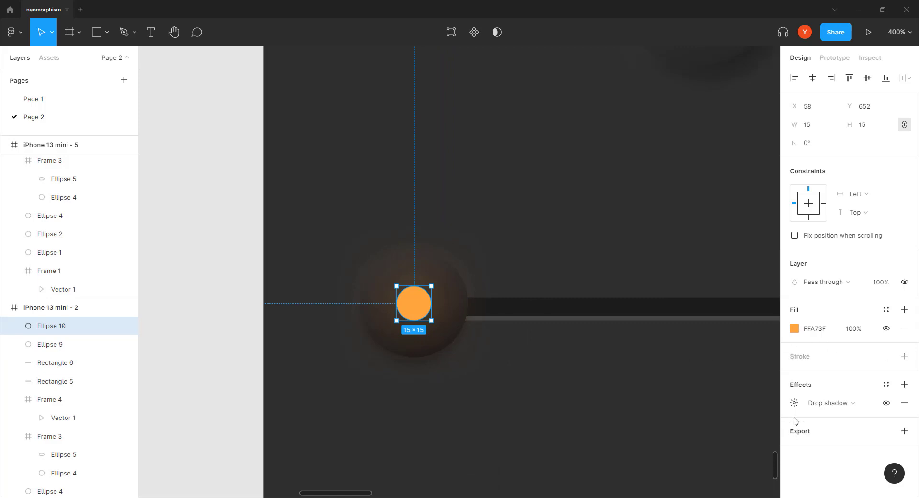
Step: Set the orange dot's drop shadow to a blur of 10 and an opacity of 80%
click(793, 402)
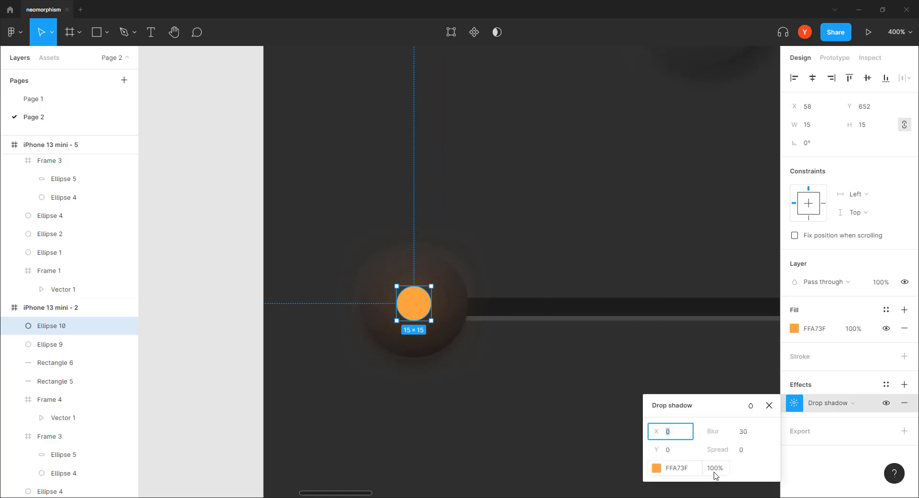
click(743, 432)
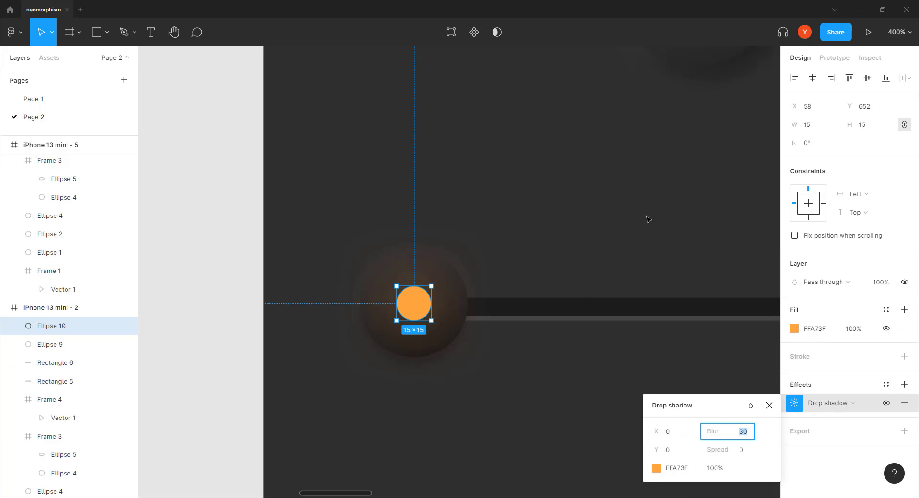
text(10)
key(Return)
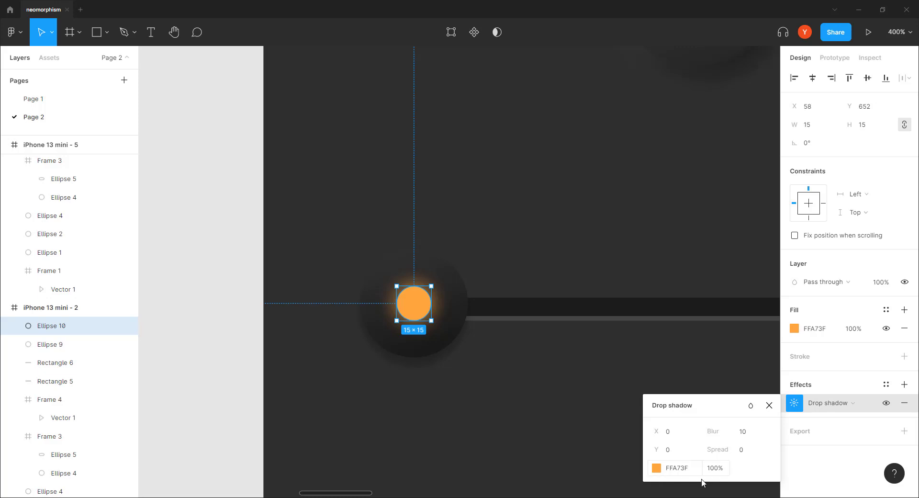
click(714, 470)
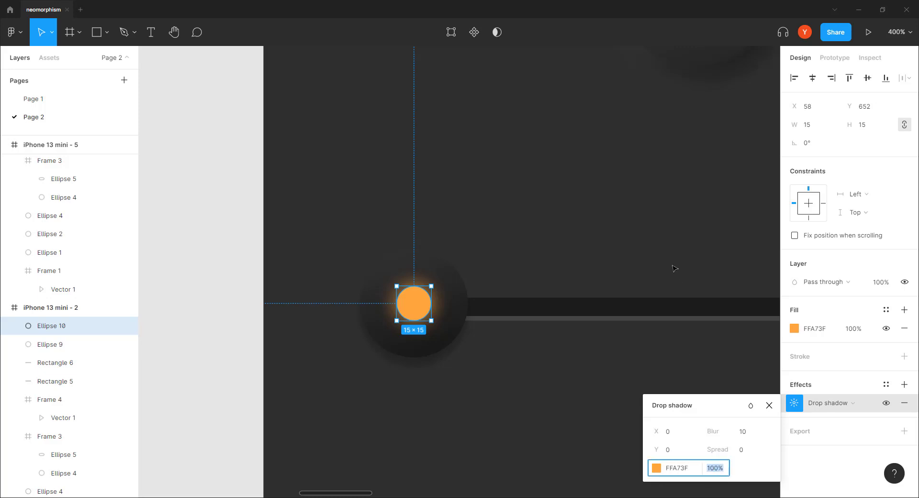
text(80)
key(Return)
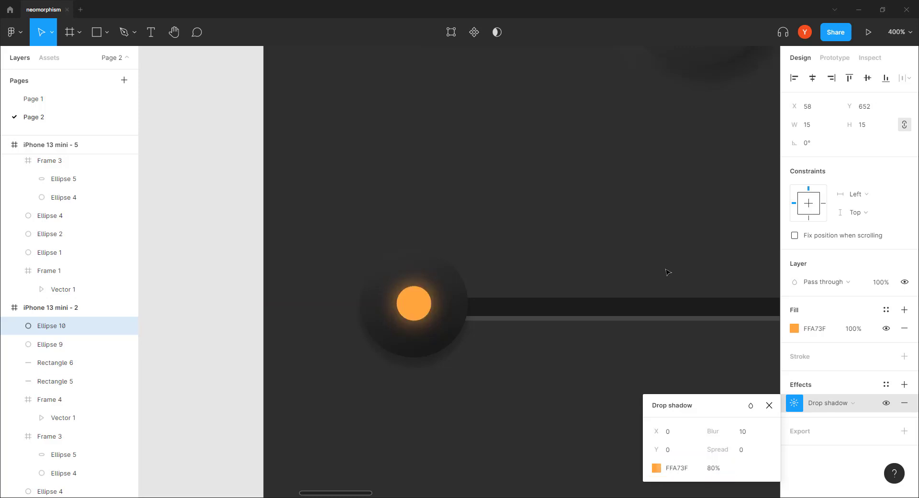
click(544, 188)
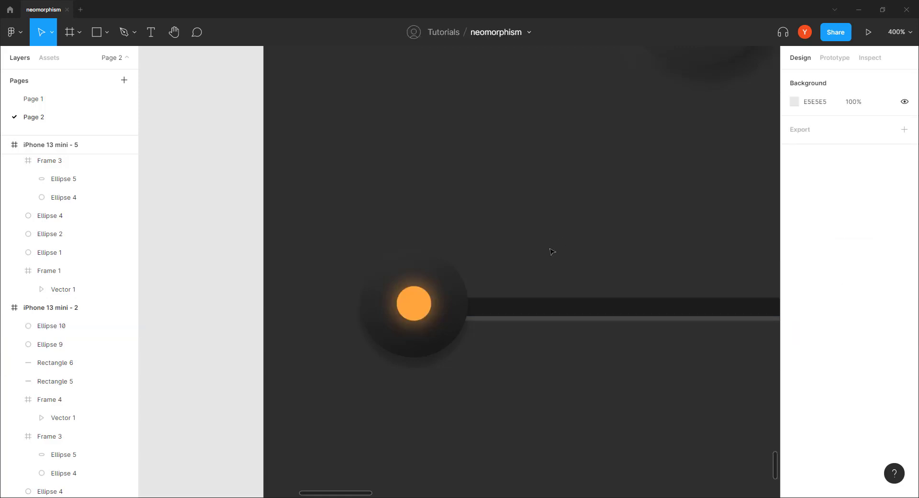
Step: Shrink the orange dot to about 11 × 11, keeping it centred on the knob
double_click(421, 307)
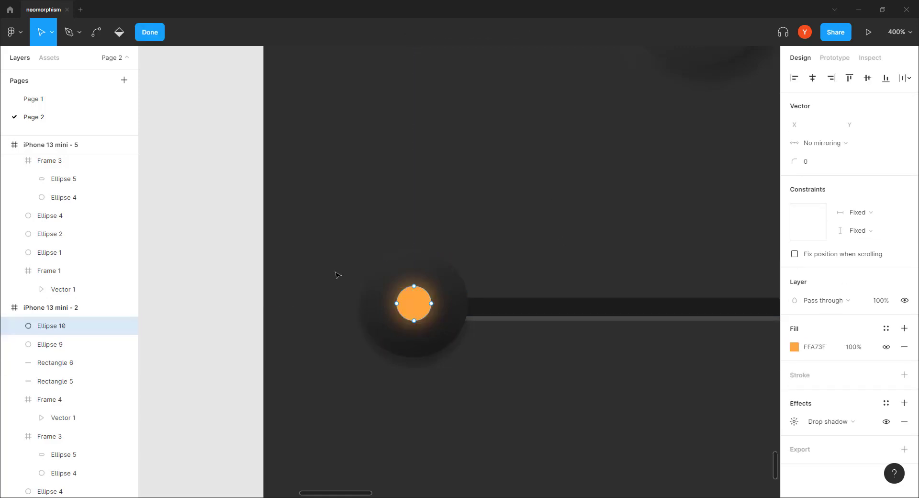
key(Escape)
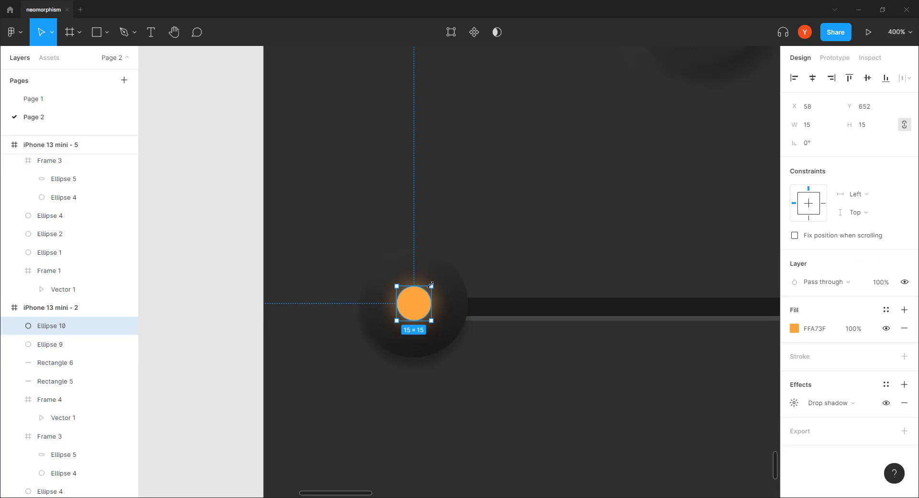
click(489, 211)
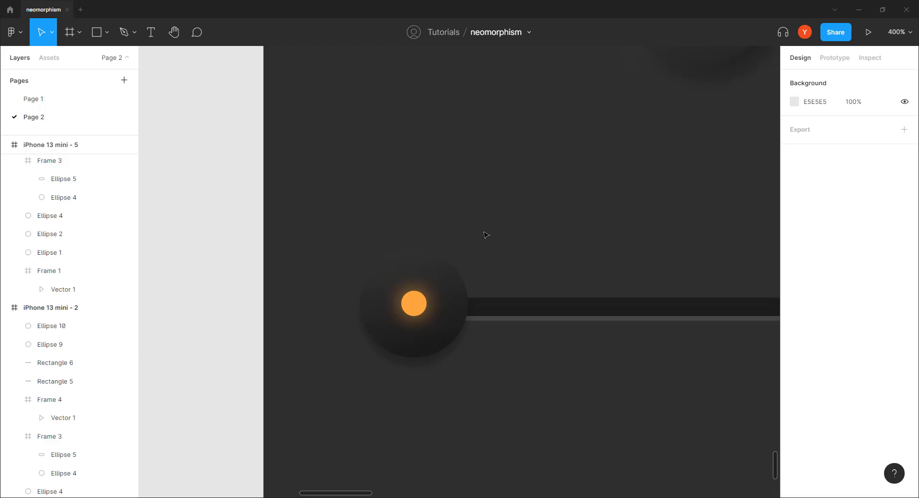
Step: Wrap the orange dot and the dark knob circle together in a frame
scroll(463, 237, down, 3)
drag(448, 195, 430, 214)
click(419, 307)
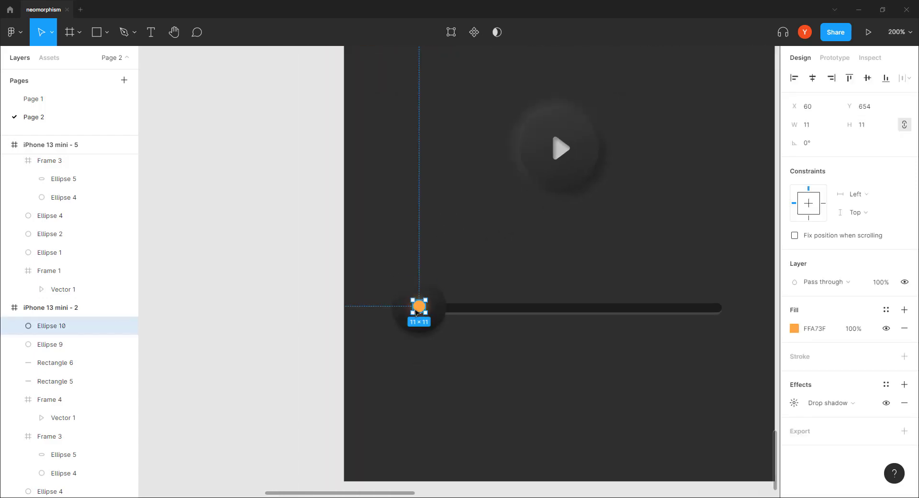
shift+click(397, 315)
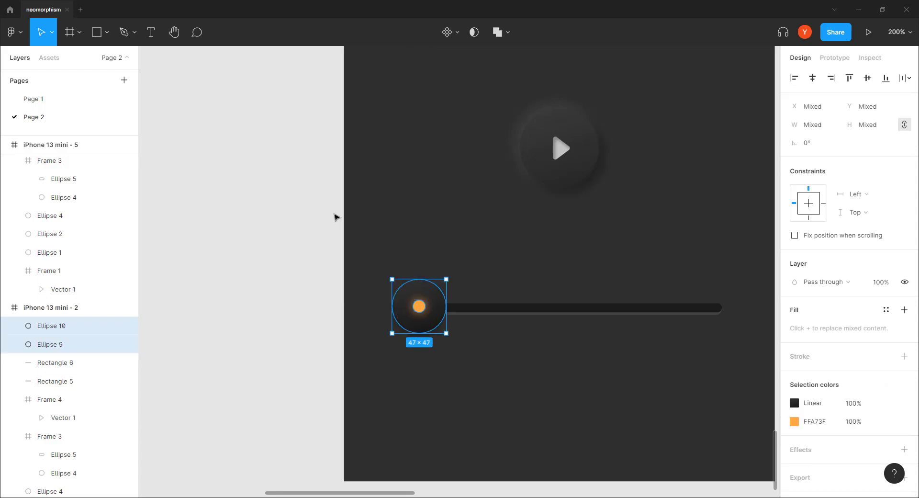
key(ctrl+alt+g)
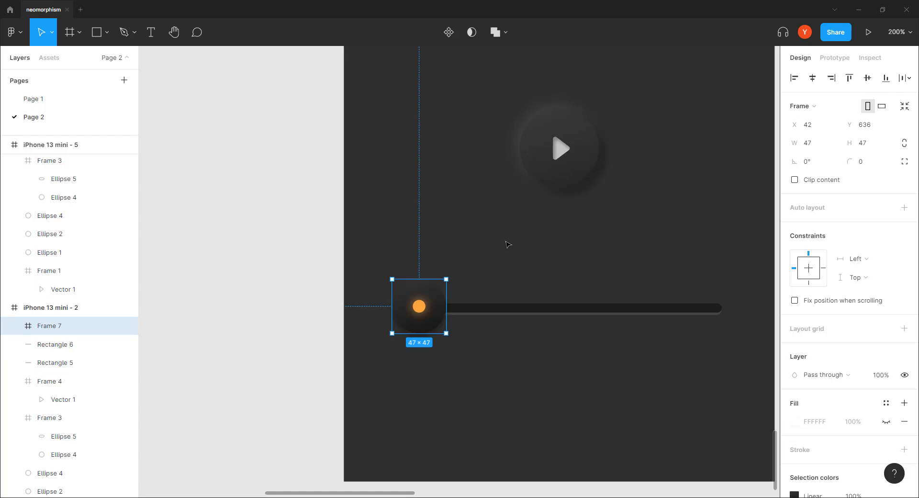
Step: Copy the complete dark slider, knob frame and both bars, into the iPhone 13 mini - 5 artboard
key(shift+0)
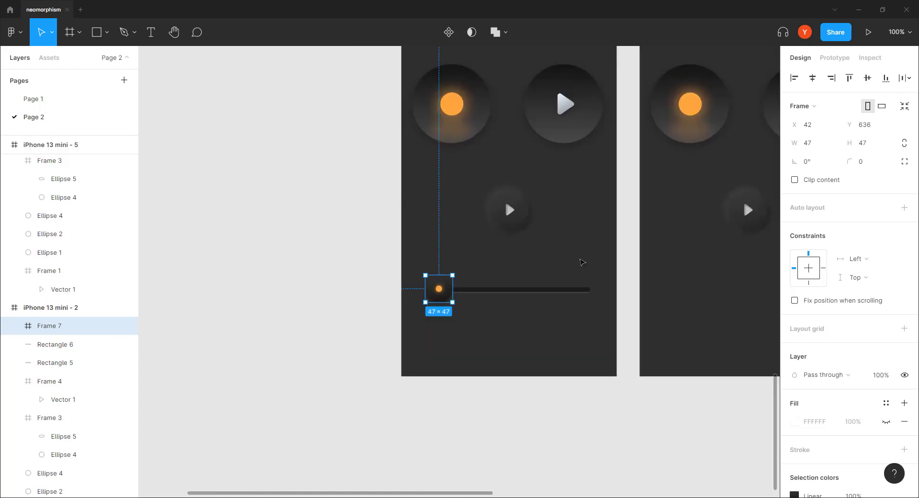
drag(595, 266, 380, 338)
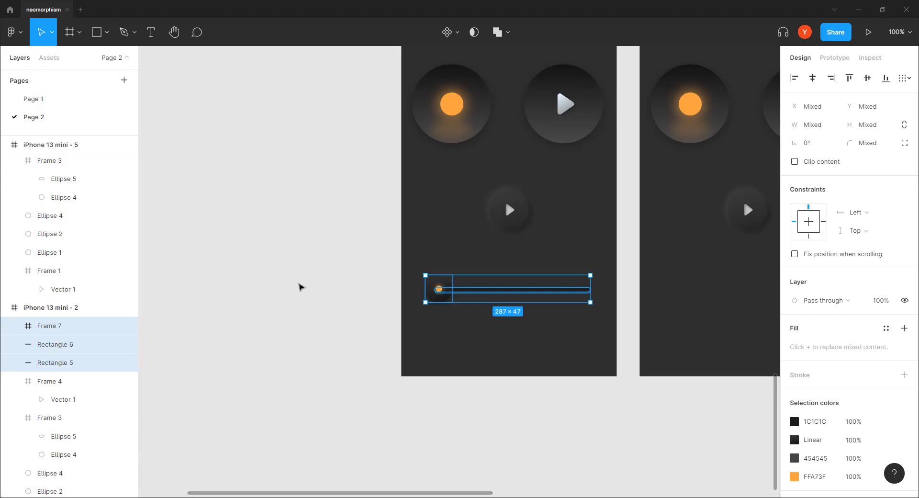
key(ctrl+minus)
drag(659, 316, 518, 349)
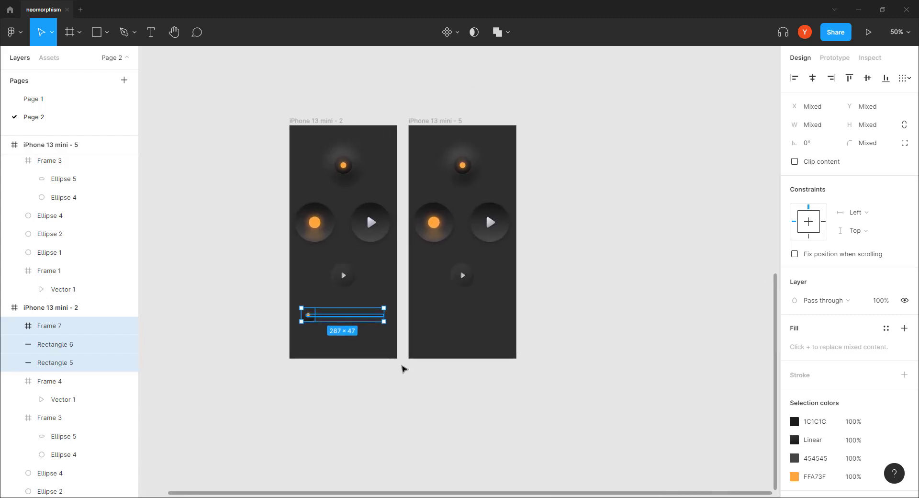
click(449, 333)
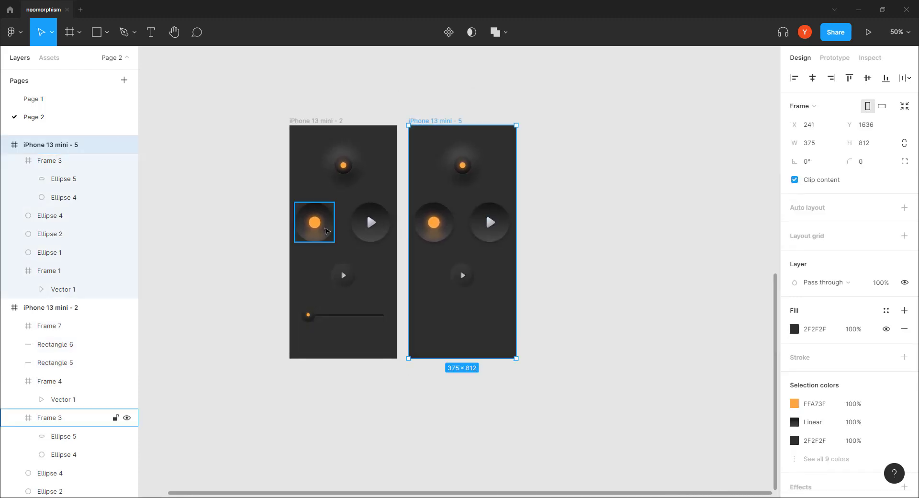
key(ctrl+v)
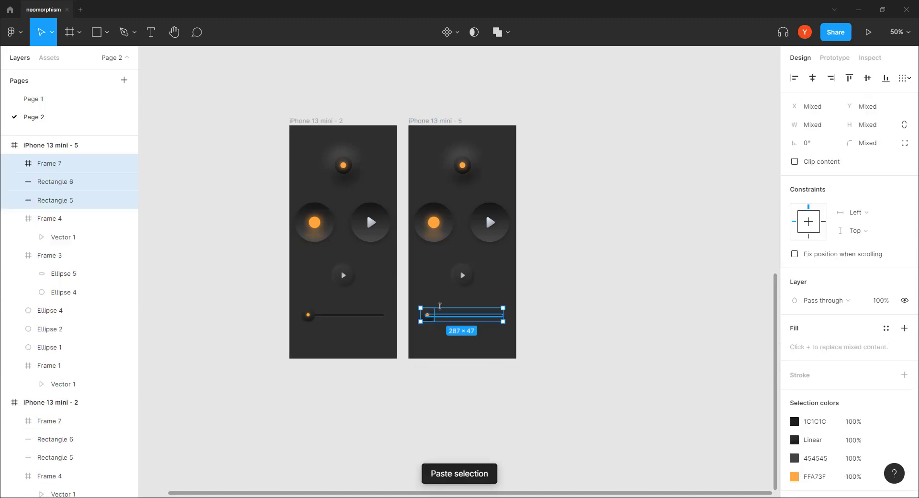
key(ctrl+plus)
click(400, 381)
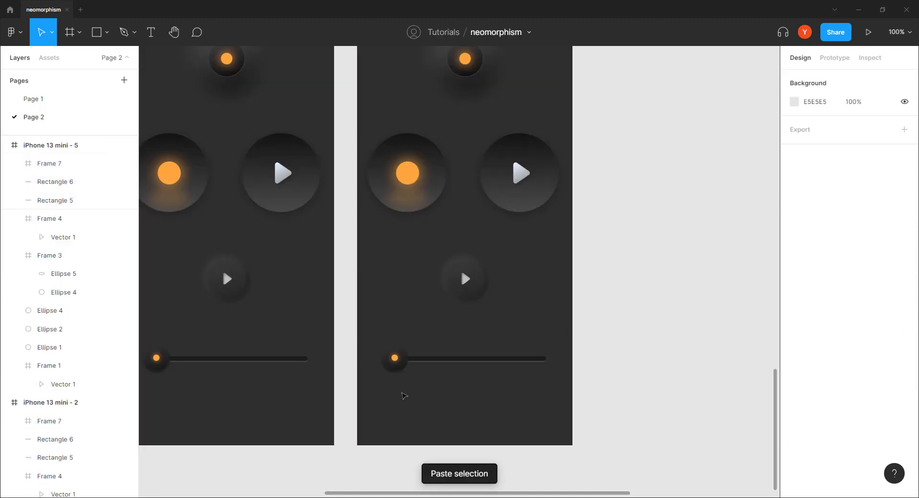
Step: Move the copied slider's knob frame along the bar to its right end, at about X 288
key(ctrl+plus)
scroll(388, 405, down, 4)
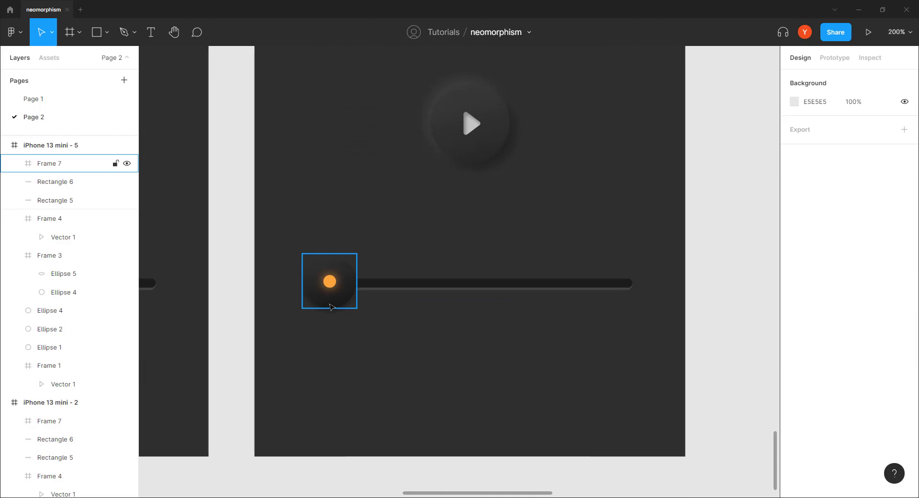
drag(329, 306, 620, 308)
drag(397, 331, 481, 309)
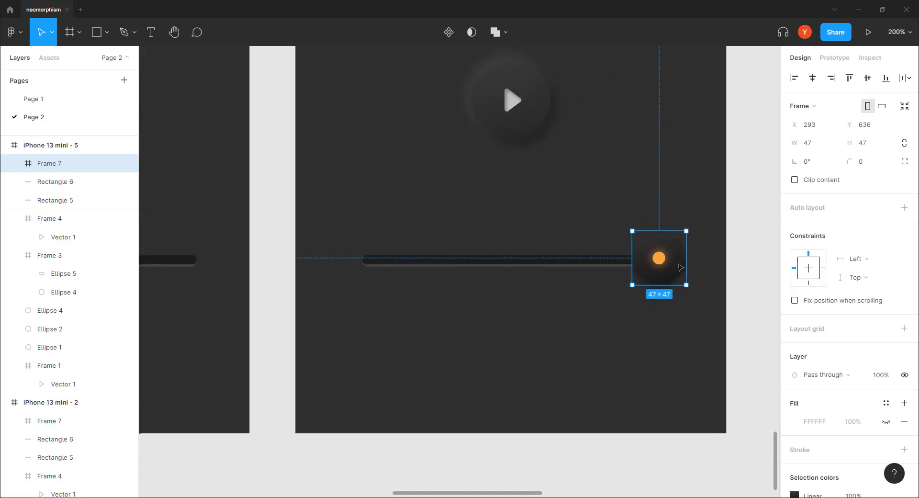
drag(668, 276, 659, 277)
click(657, 273)
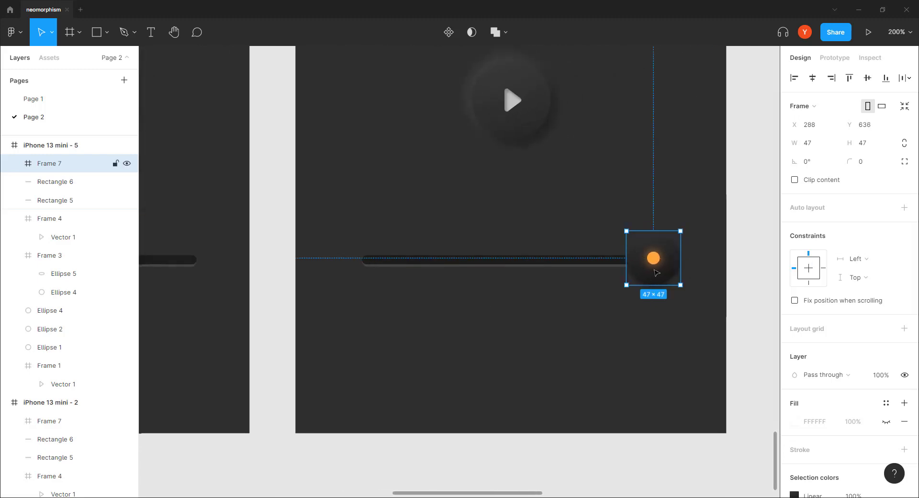
Step: Recolour the copied knob's dot with the pink fill D46299
click(654, 258)
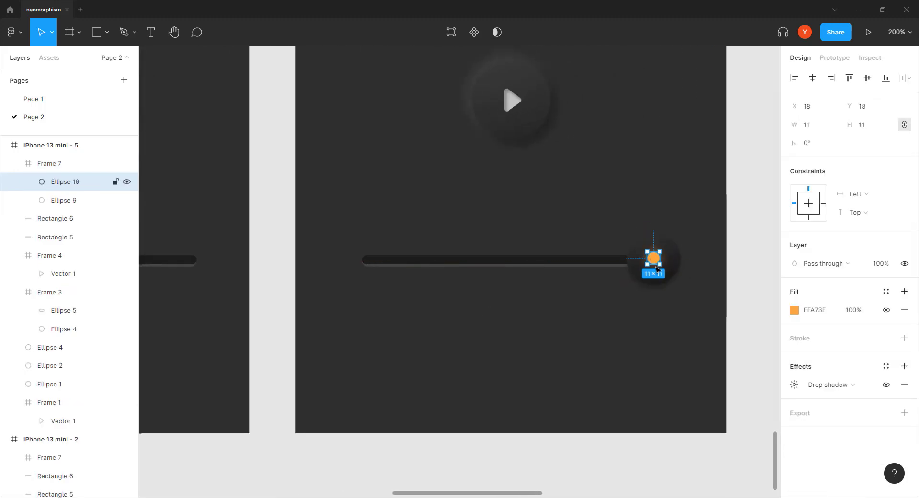
click(794, 309)
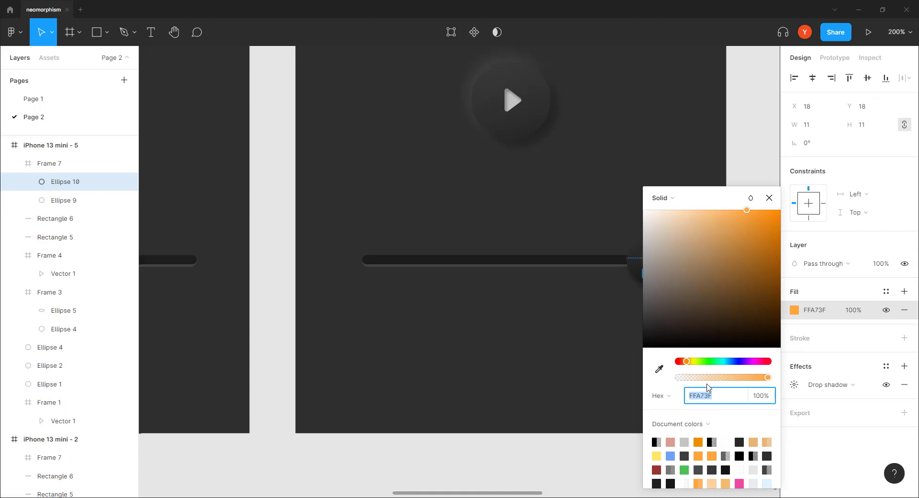
click(750, 361)
drag(699, 194, 799, 106)
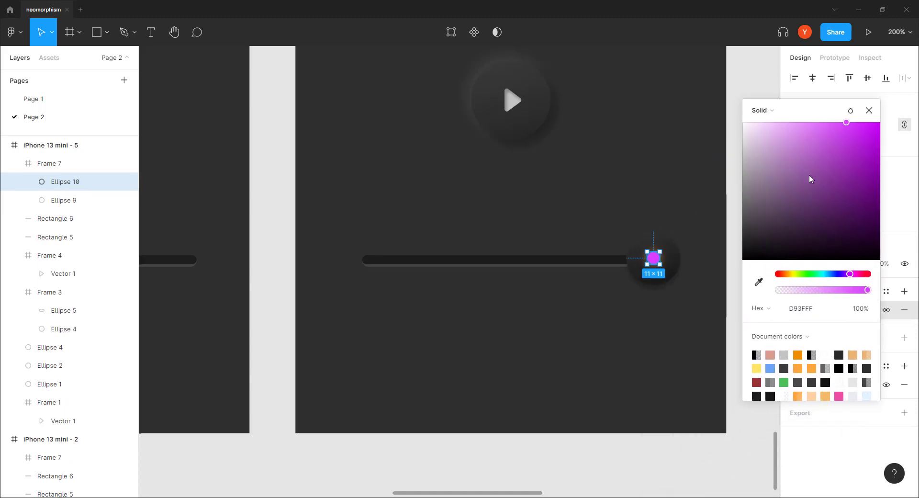
drag(848, 274, 852, 274)
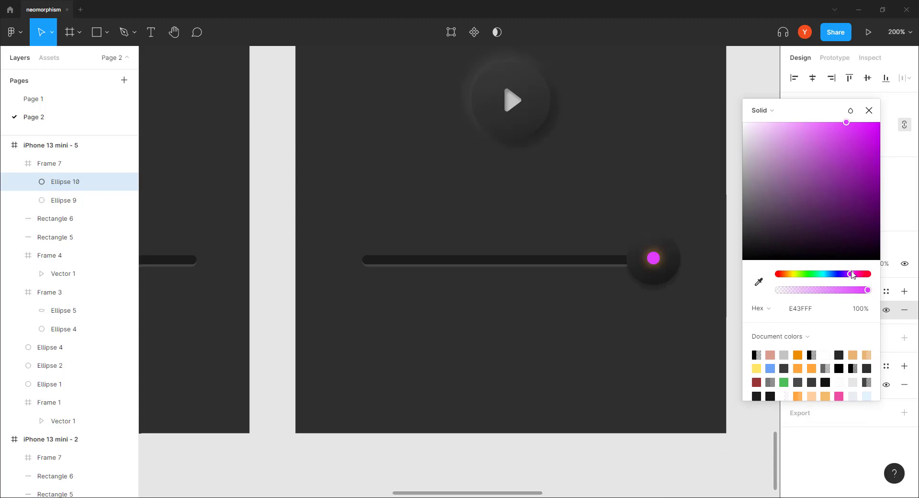
drag(845, 125, 817, 147)
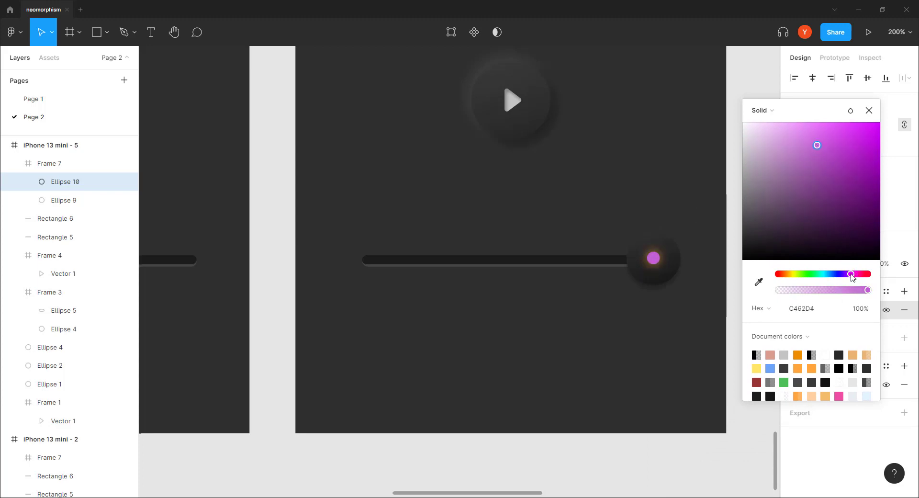
drag(851, 273, 860, 274)
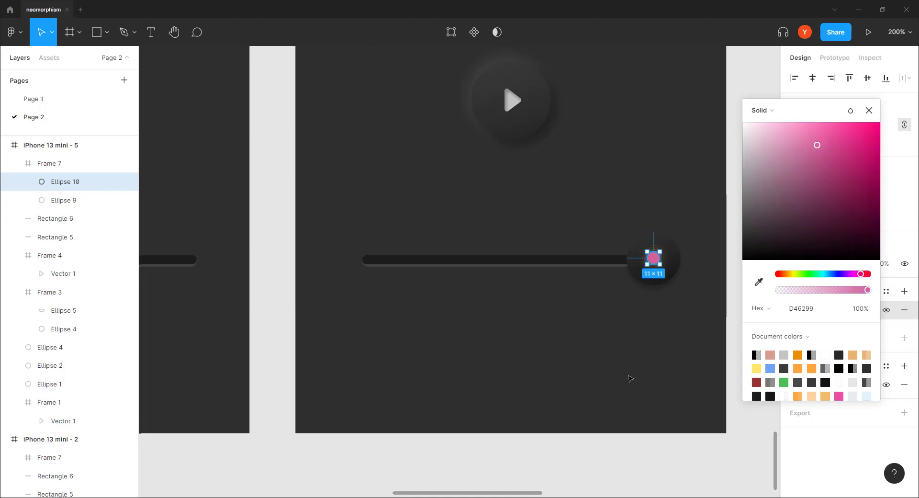
Step: Recolour the copied knob dot's drop shadow with the pink D46299 from its fill
click(811, 308)
key(ctrl+c)
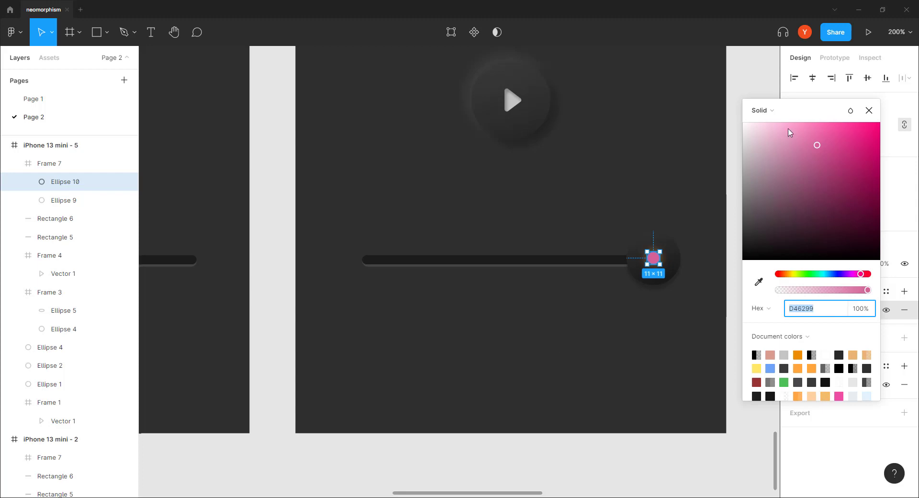
click(868, 110)
click(796, 385)
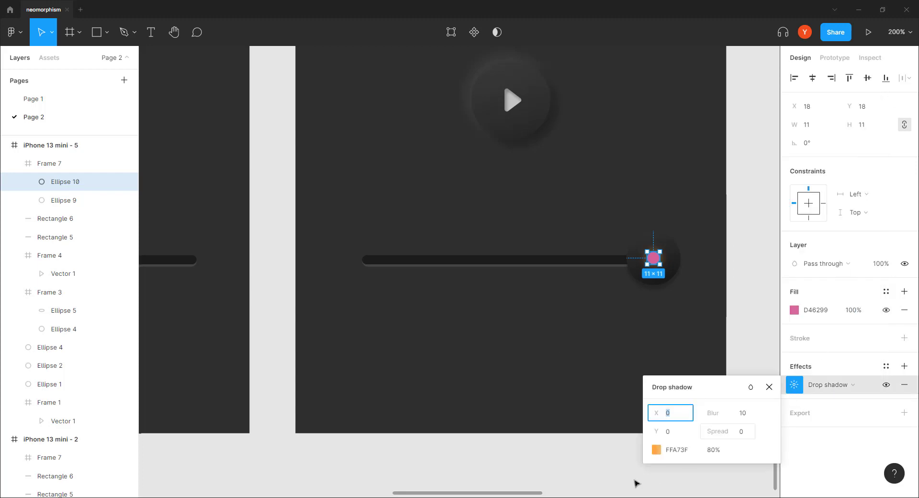
click(656, 450)
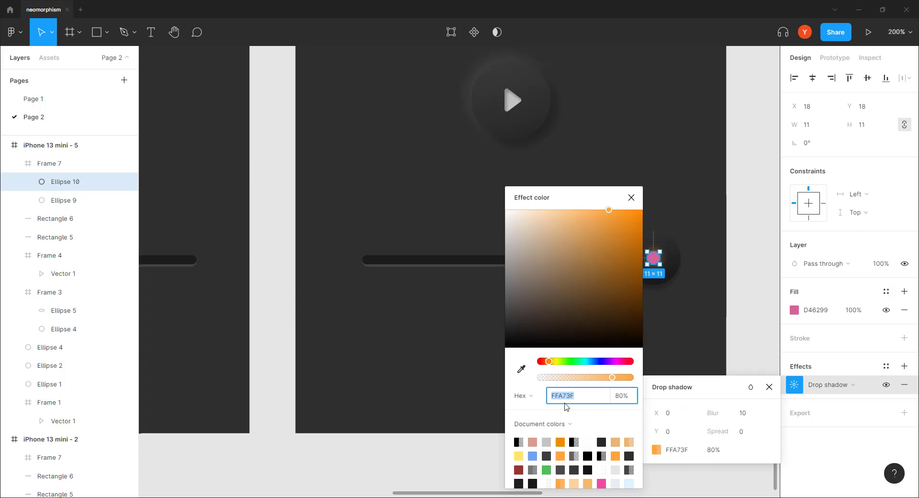
key(ctrl+v)
key(Return)
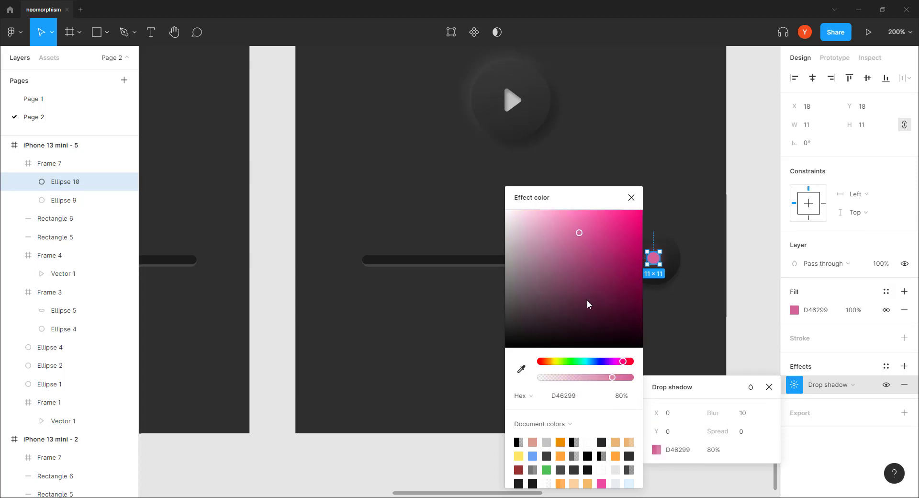
click(631, 198)
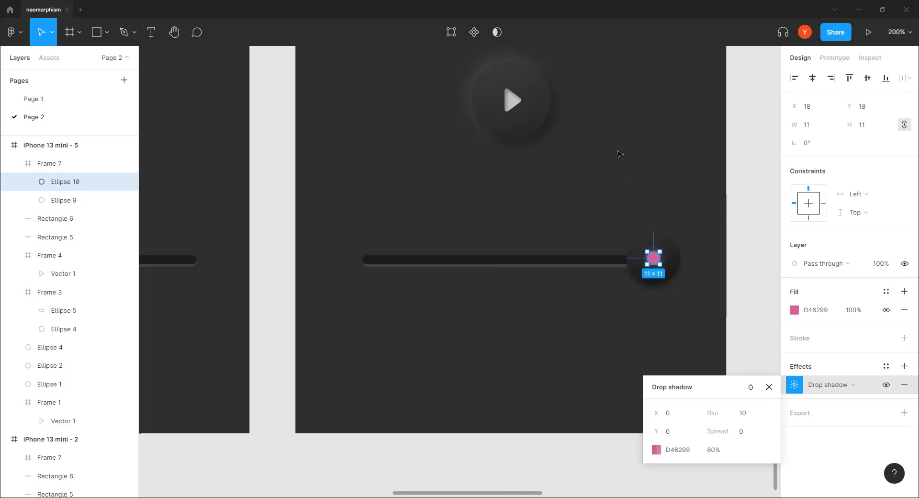
click(738, 201)
Step: Brighten the copied knob dot's fill to pink F75BA6 and give its drop shadow the same colour
double_click(654, 260)
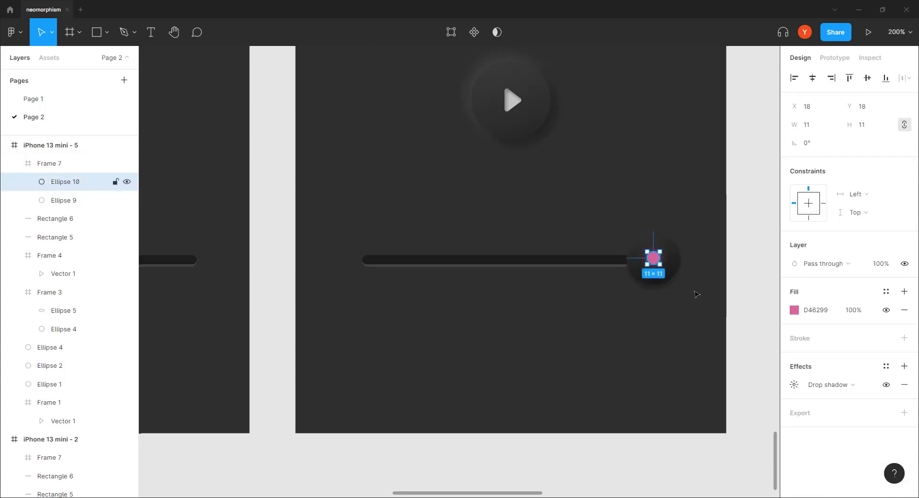
click(794, 309)
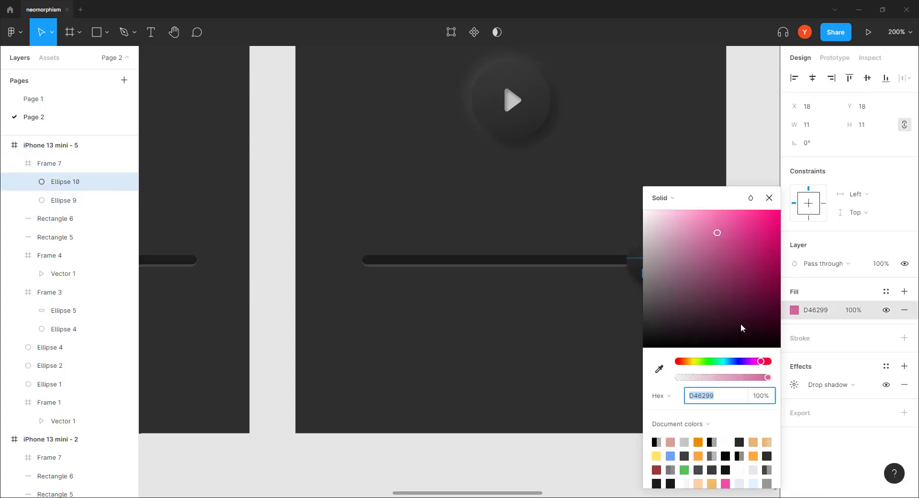
drag(721, 235, 315, 172)
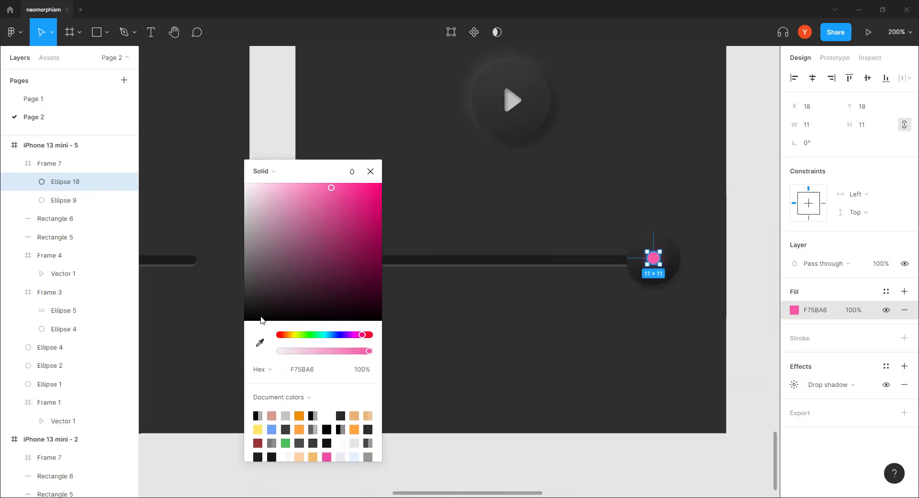
click(302, 376)
key(ctrl+c)
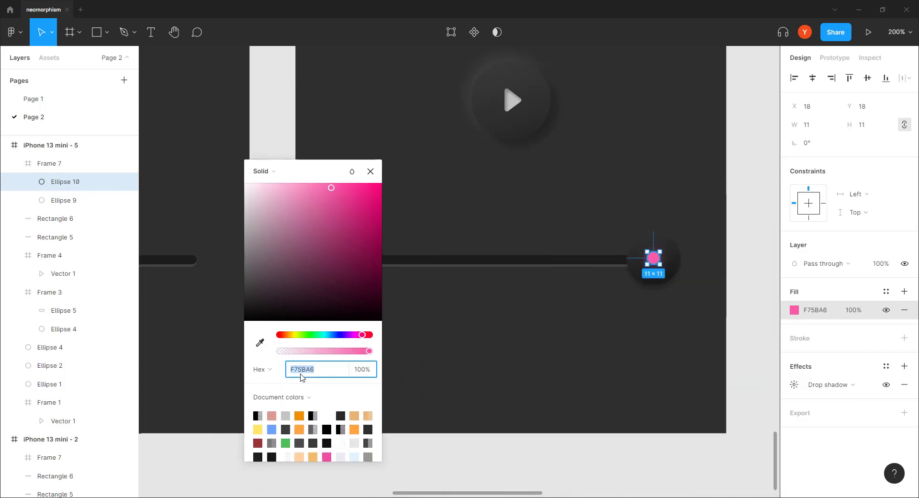
click(794, 384)
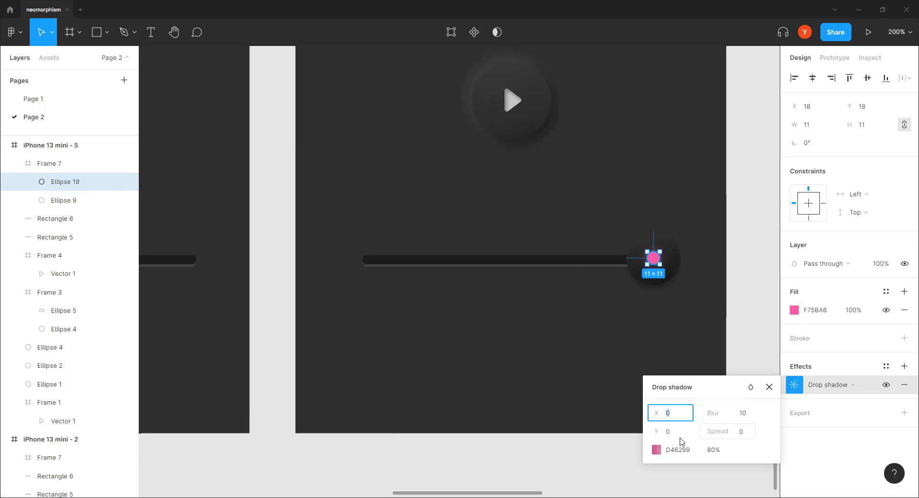
click(677, 451)
key(ctrl+v)
key(Return)
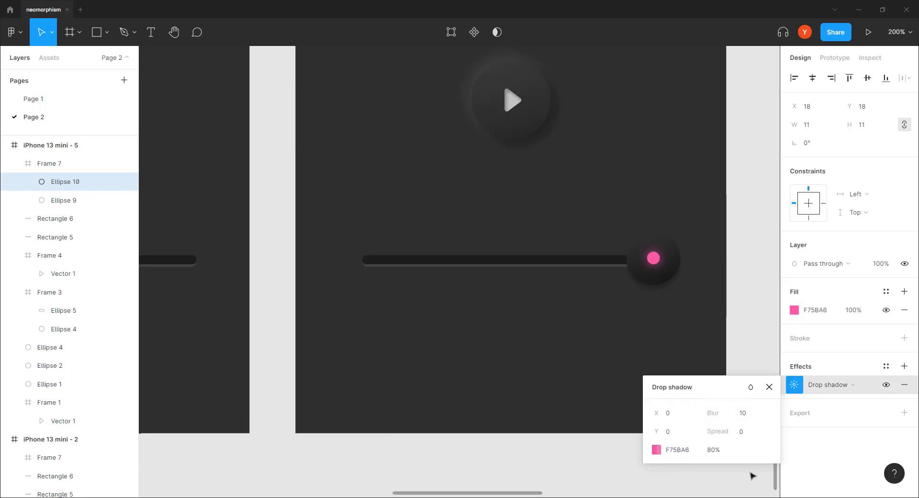
Step: Set the pink knob dot's drop shadow to 100% opacity and a blur of 16
click(713, 450)
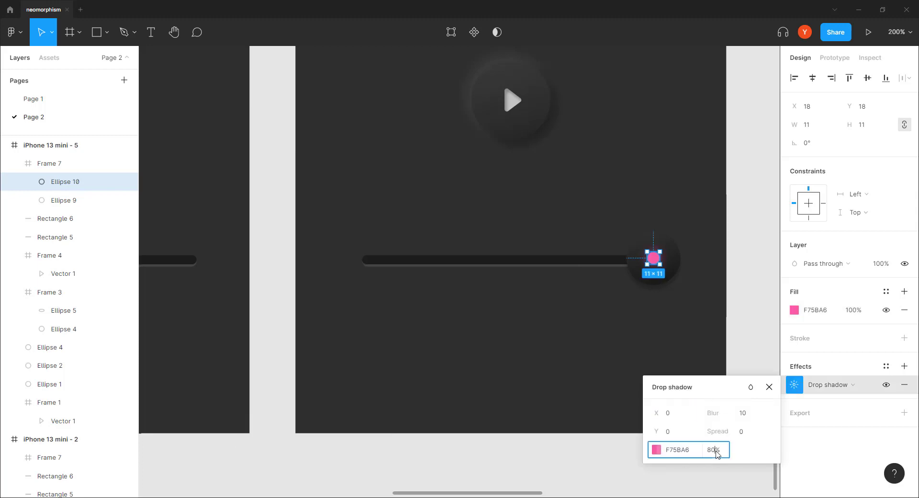
text(97)
key(Return)
key(Up)
key(Up)
key(Up)
click(743, 416)
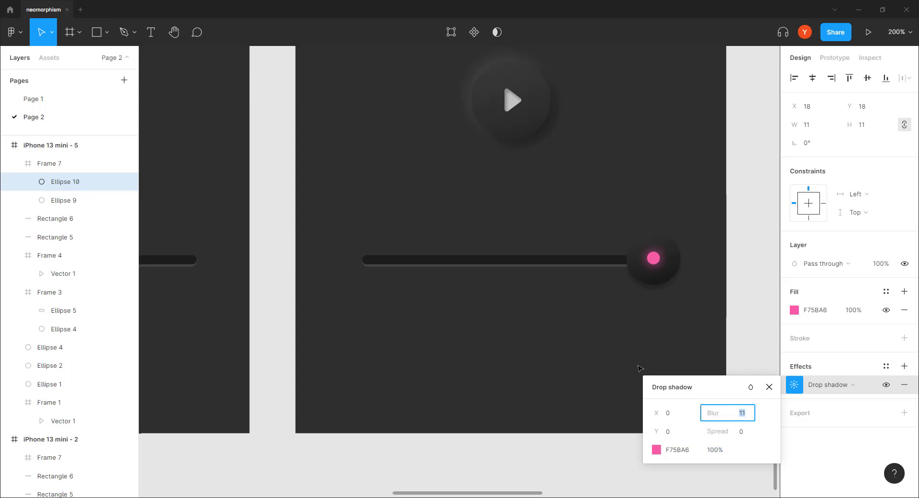
key(Up)
key(Up)
key(Up)
key(Up)
key(Up)
key(Up)
key(Up)
key(Up)
click(547, 329)
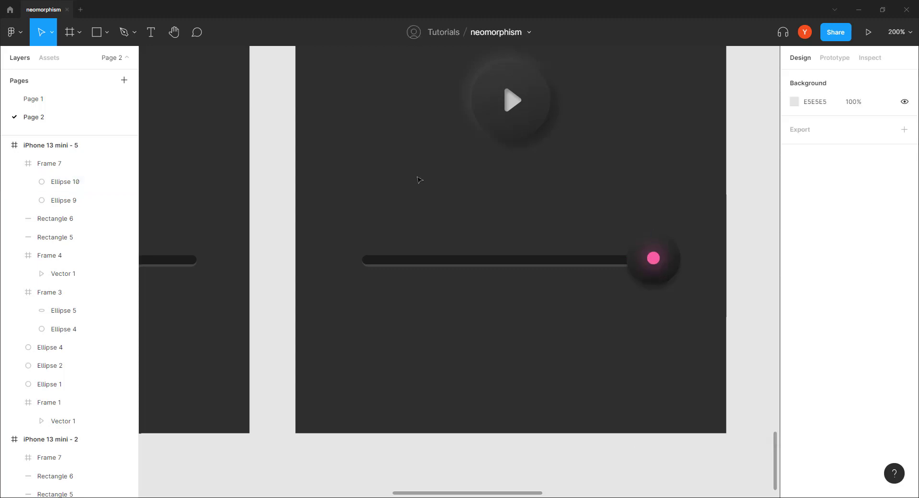
Step: Copy the pink knob dot's fill and glow onto the large orange circle in the iPhone 13 mini - 5 artboard
drag(409, 160, 456, 214)
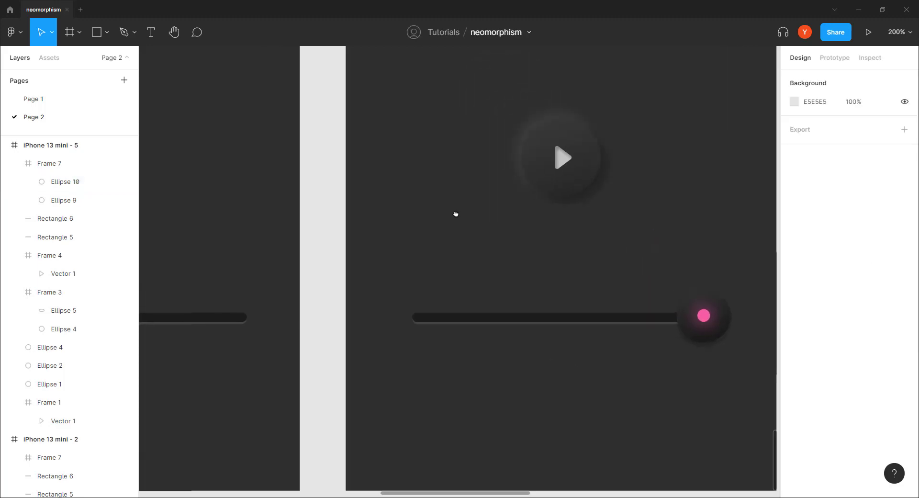
double_click(703, 316)
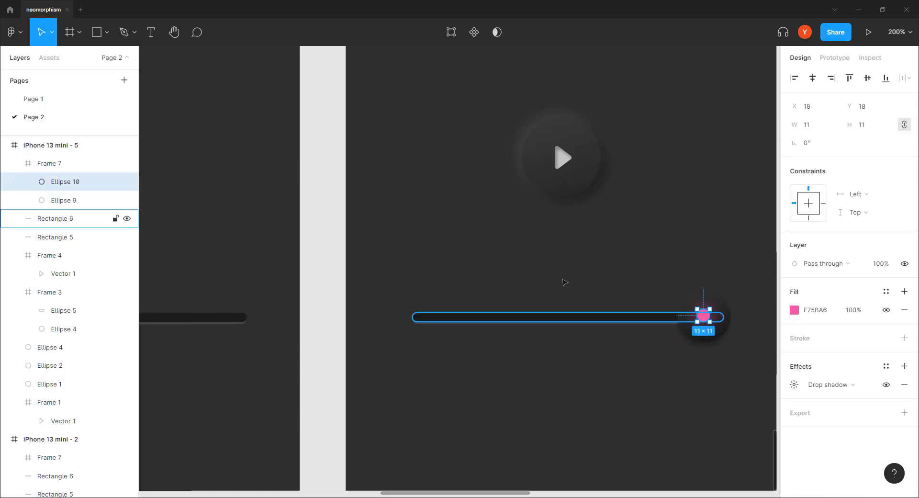
scroll(526, 215, up, 4)
double_click(445, 144)
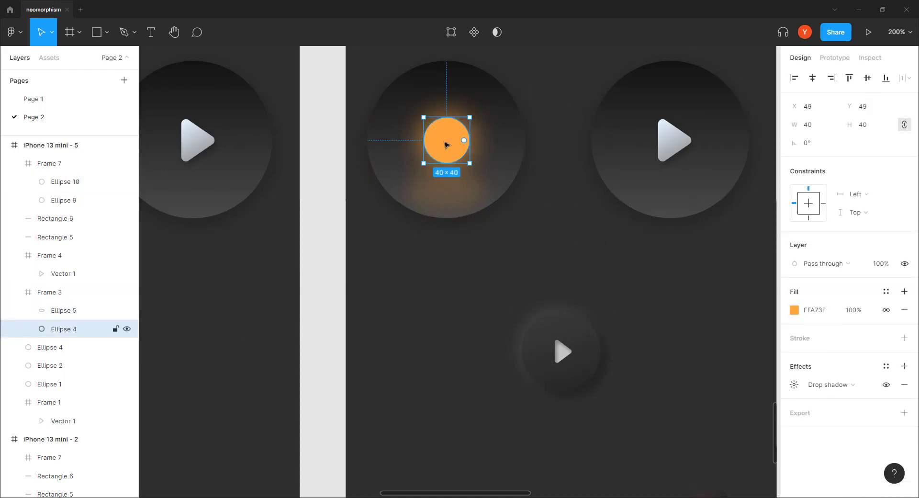
key(ctrl+alt+v)
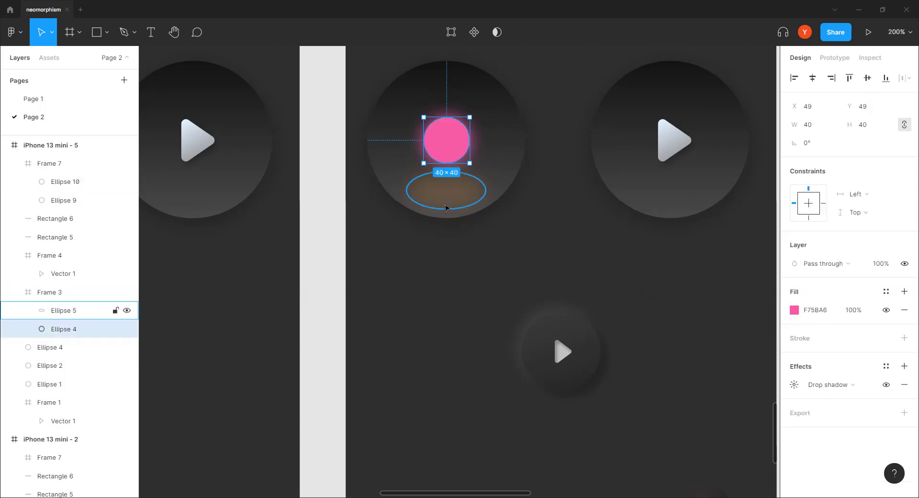
Step: Set the large pink circle's drop shadow blur to 40
click(793, 384)
click(742, 414)
double_click(742, 415)
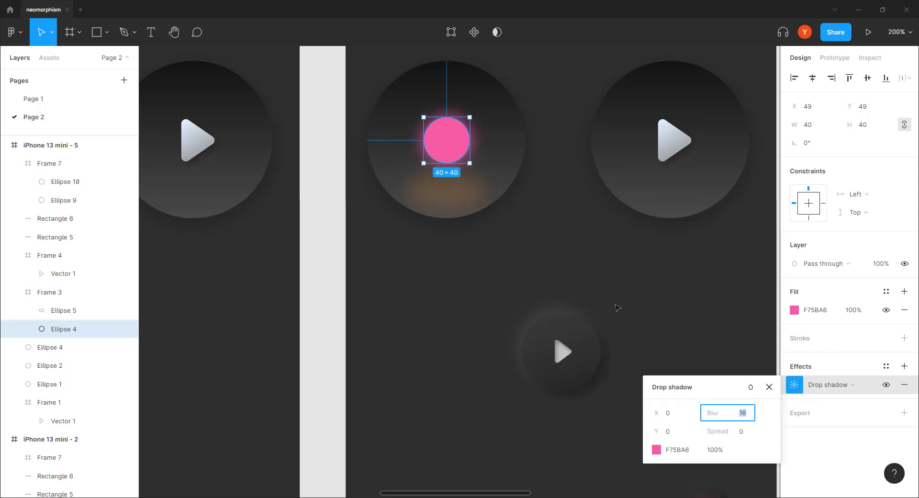
text(50)
key(Return)
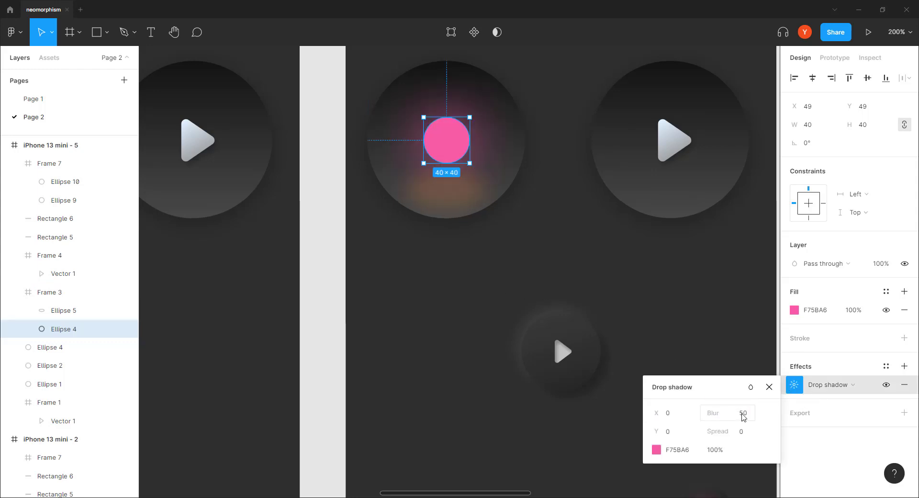
click(743, 415)
key(Return)
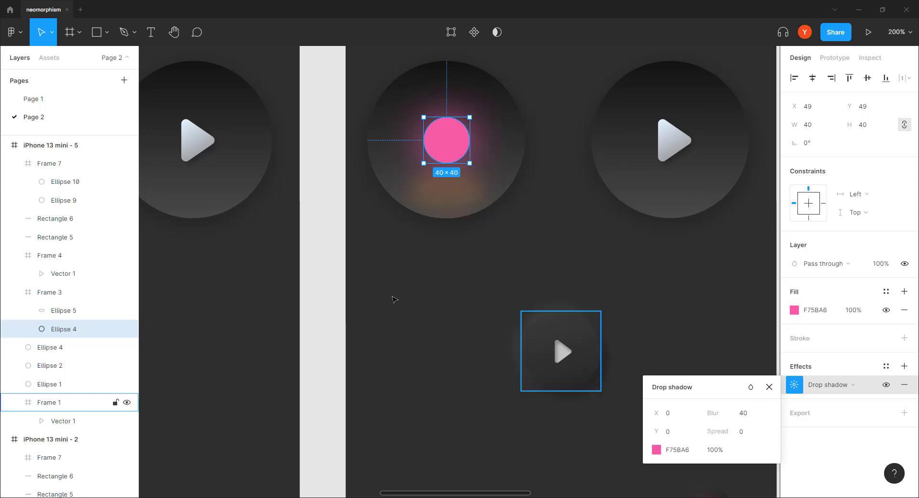
Step: Recolour the blurred orange reflection ellipse below the large circle with the circle's sampled pink
click(439, 207)
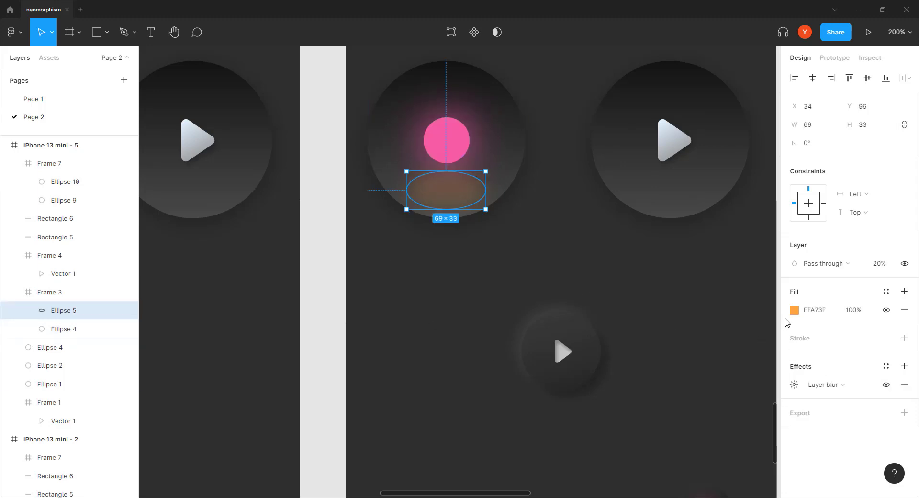
key(i)
click(431, 137)
click(612, 286)
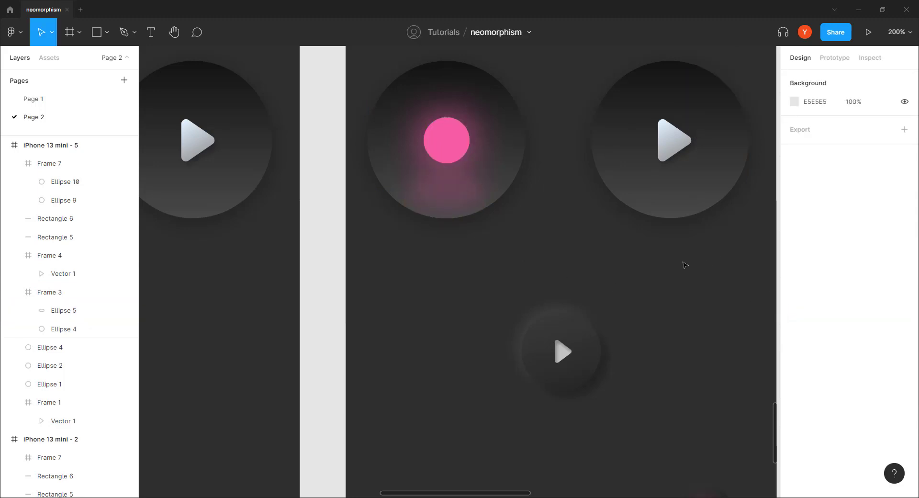
Step: Apply the copied pink fill and glow to the small orange dot in the uppermost knob of iPhone 13 mini - 5
key(ctrl+minus)
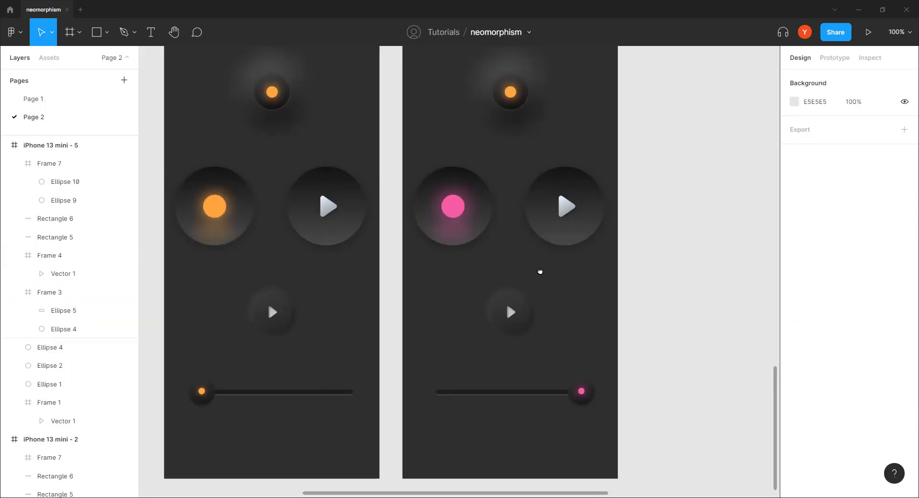
drag(539, 271, 551, 327)
key(ctrl+plus)
drag(470, 189, 435, 315)
click(550, 154)
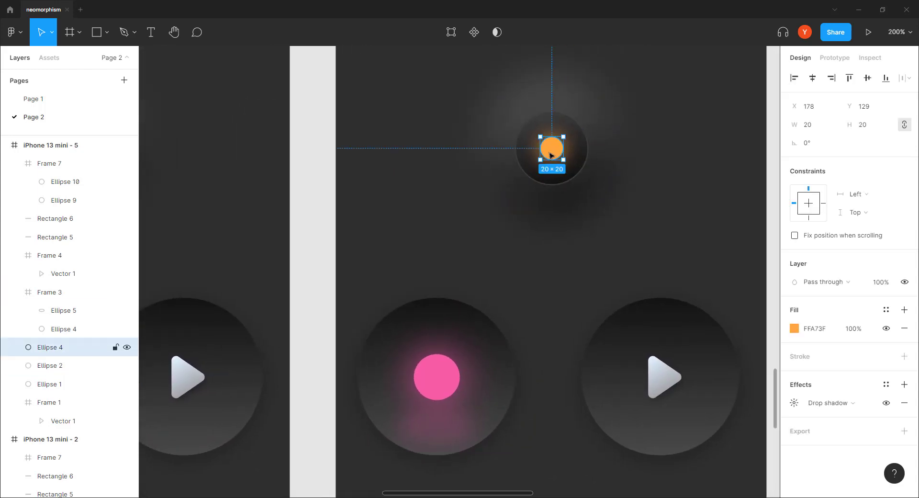
key(ctrl+alt+v)
click(394, 199)
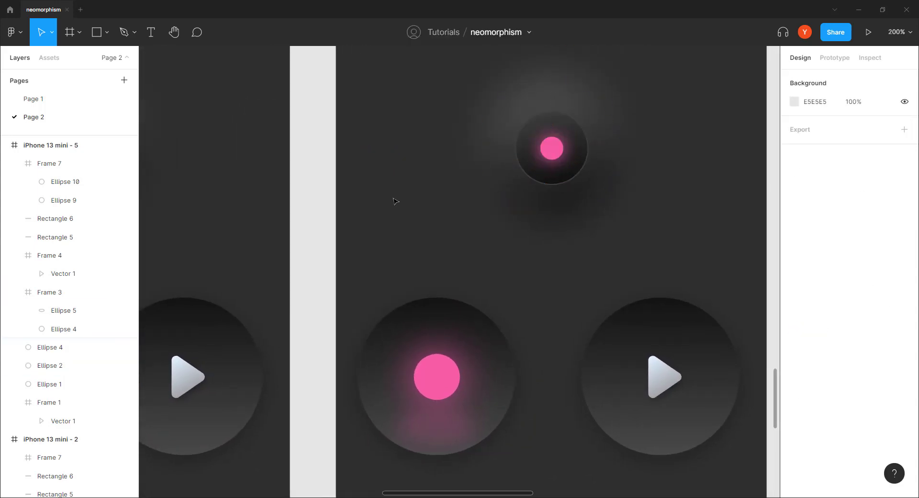
key(ctrl+minus)
drag(441, 398, 513, 322)
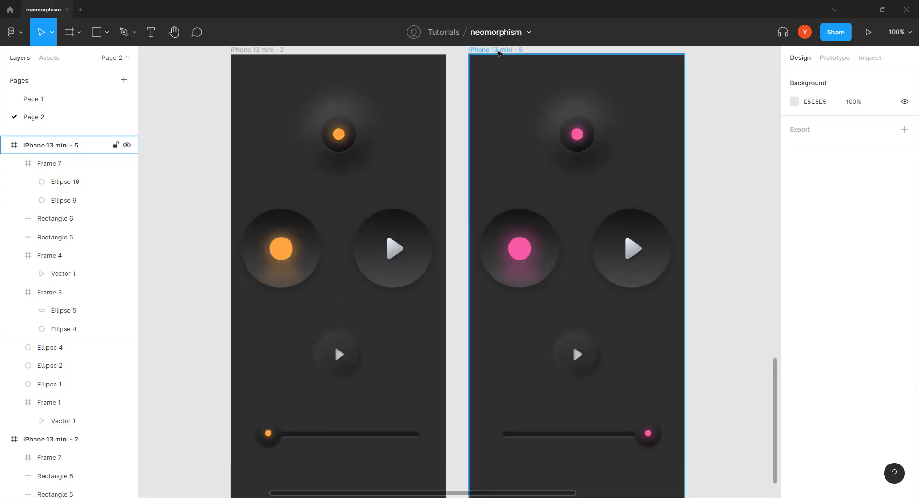
drag(496, 49, 520, 50)
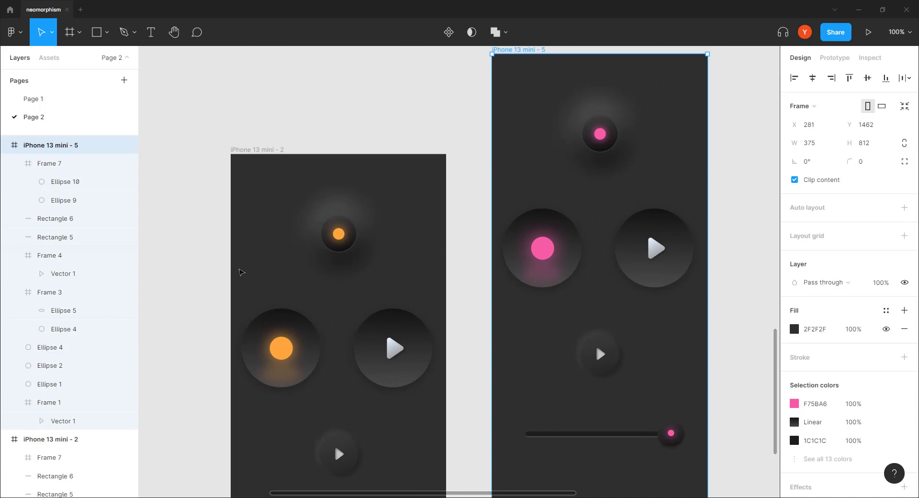
key(ctrl+z)
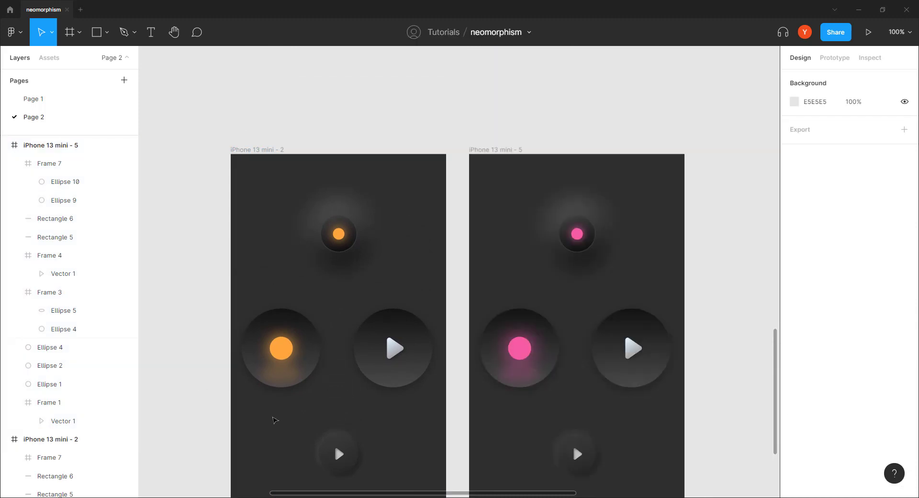
Step: Move the iPhone 13 mini - 5 artboard horizontally away from iPhone 13 mini - 2, to about X 413
key(ctrl+minus)
drag(279, 332, 224, 299)
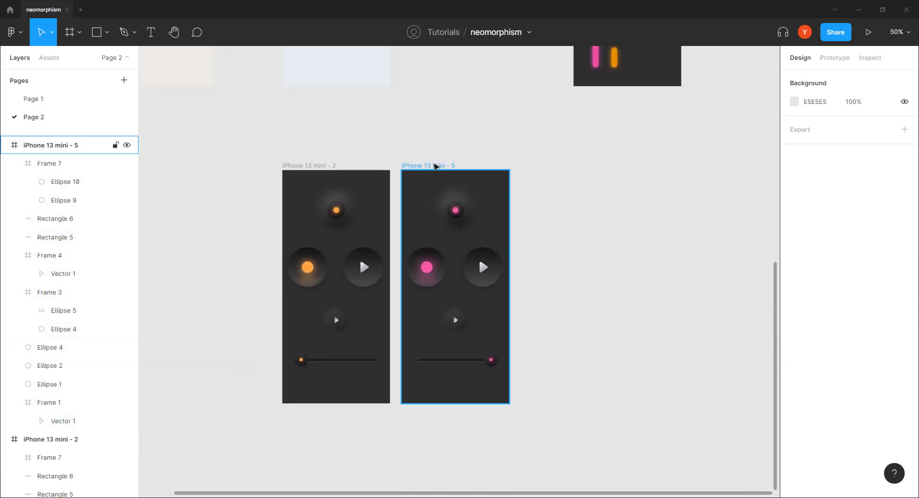
drag(437, 165, 495, 165)
scroll(422, 303, up, 5)
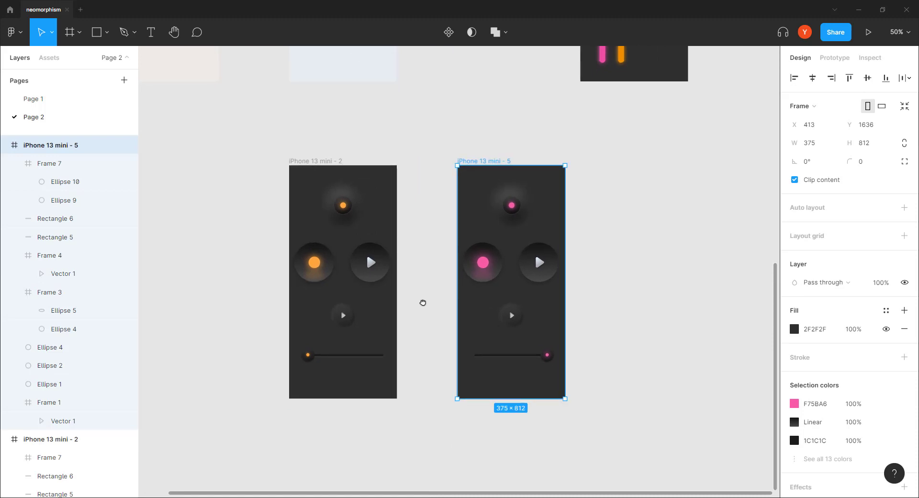
Step: Add a prototype connection from the orange slider knob's frame in iPhone 13 mini - 2 to the iPhone 13 mini - 5 artboard
scroll(390, 327, up, 2)
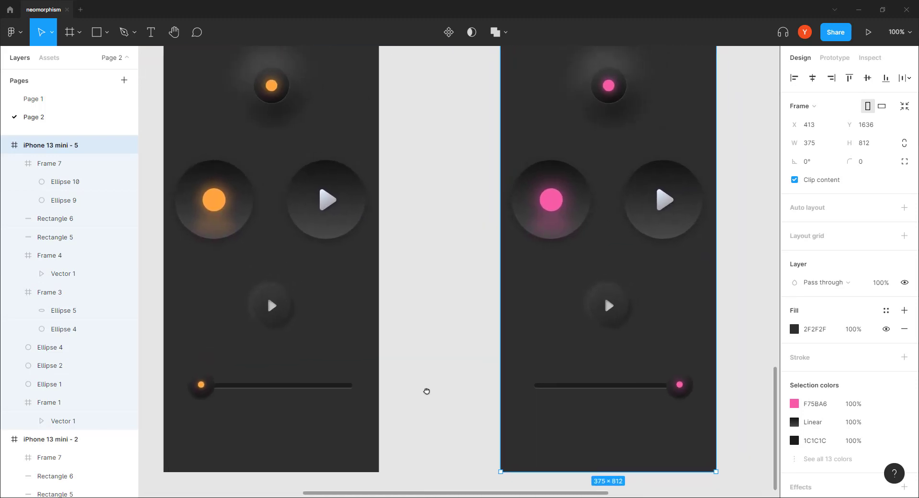
click(199, 373)
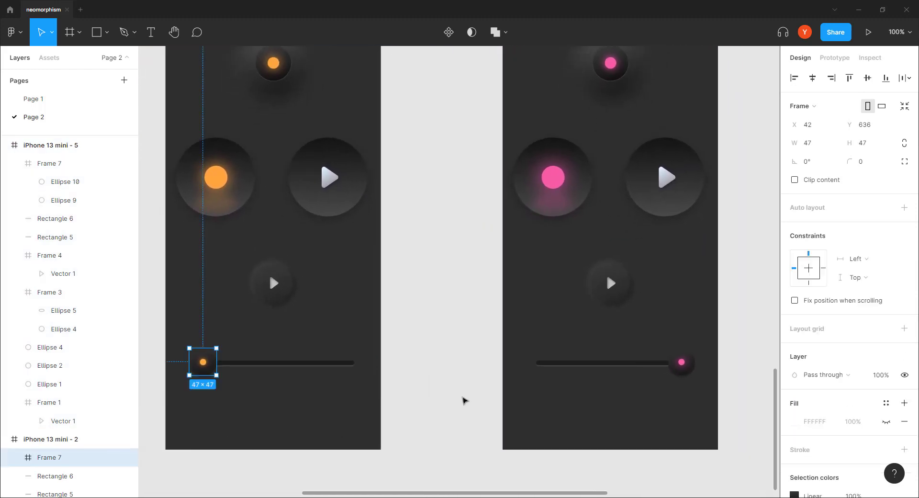
click(834, 58)
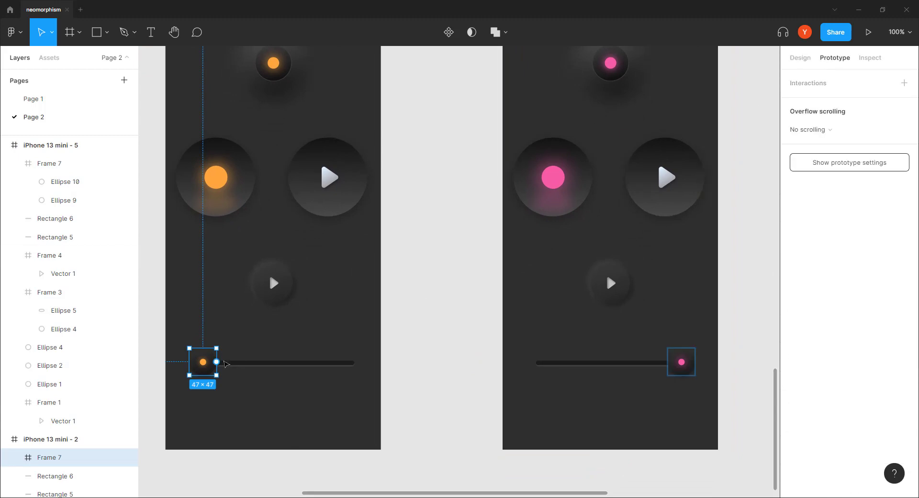
drag(216, 362, 571, 238)
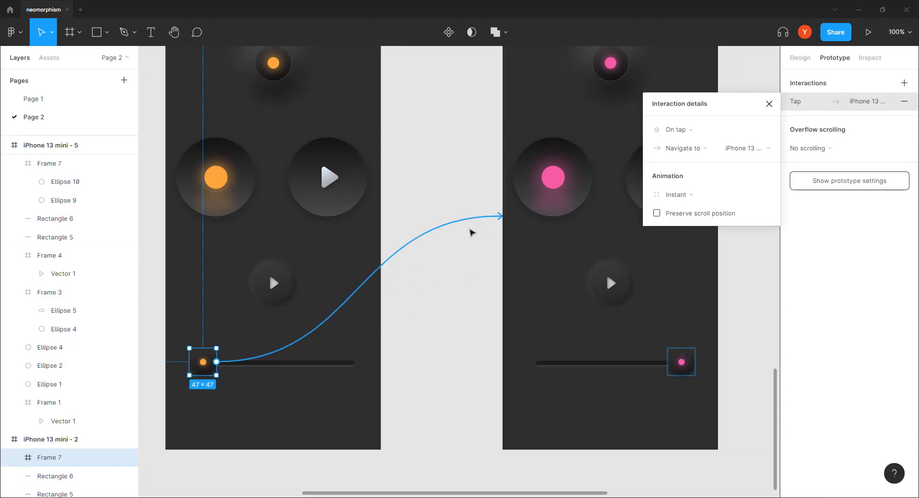
Step: Set the orange knob's interaction to On drag, and connect the pink slider knob in iPhone 13 mini - 5 back to iPhone 13 mini - 2
click(691, 130)
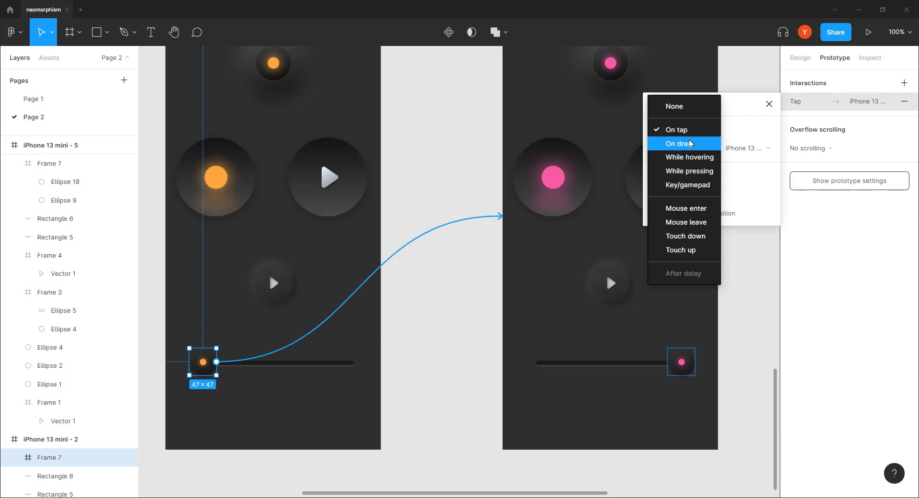
click(691, 140)
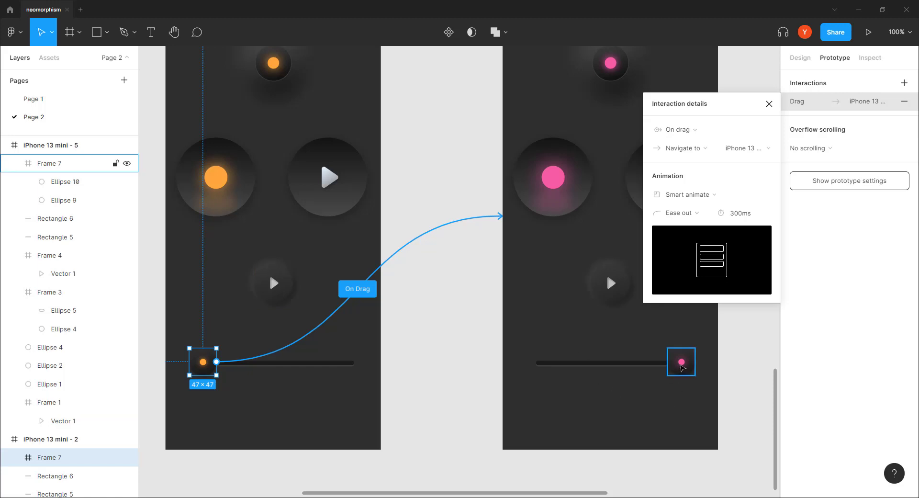
click(681, 361)
drag(695, 362, 322, 269)
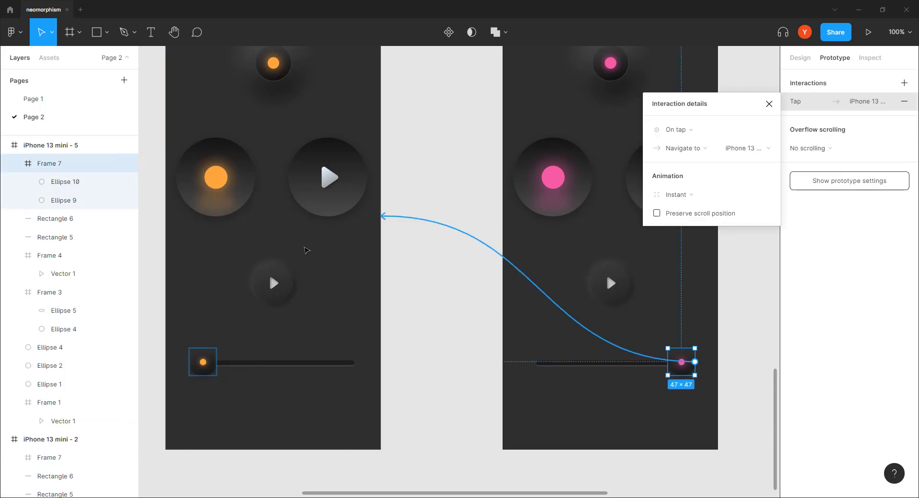
Step: Preview Flow 1 and test sliding the orange knob to the far end of its track
drag(317, 170, 420, 340)
click(261, 161)
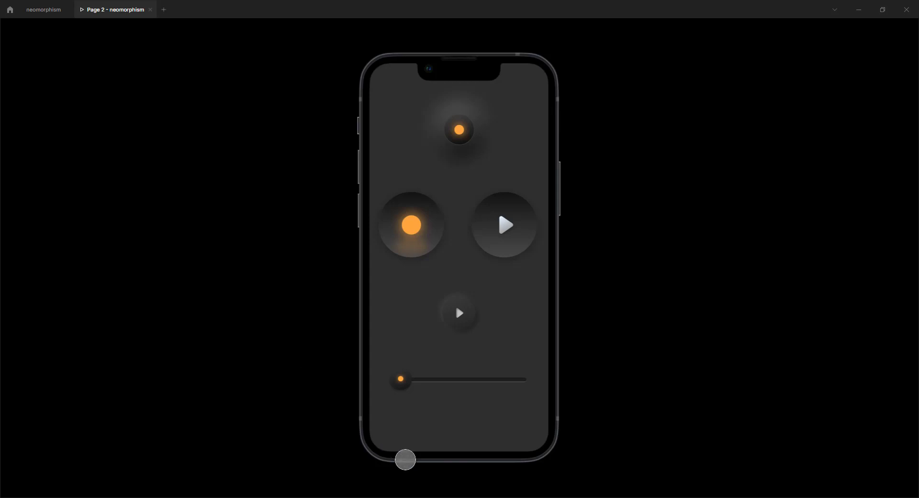
drag(399, 380, 524, 378)
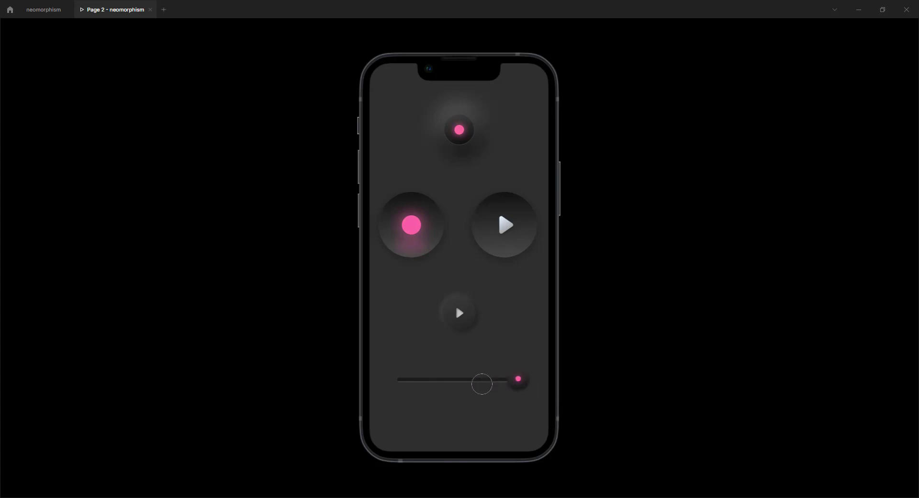
Step: Return to the neomorphism file and set the pink knob's interaction trigger to On drag
click(44, 19)
click(595, 421)
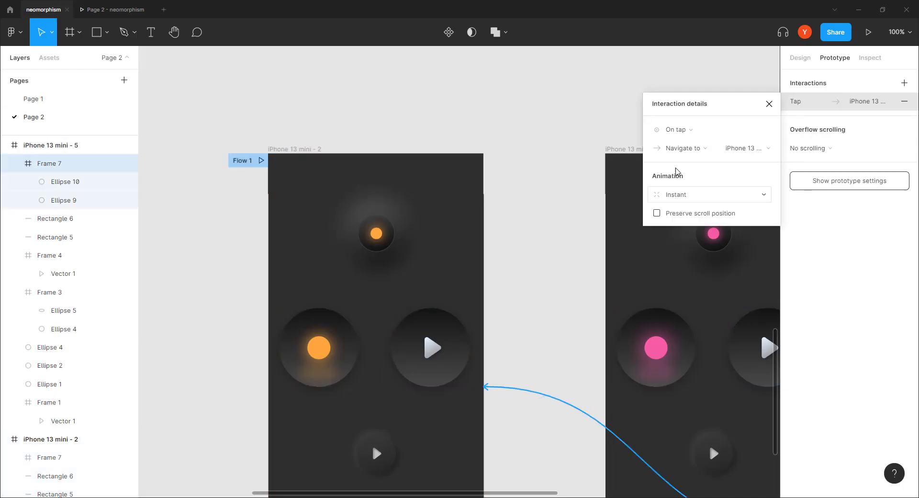
click(682, 132)
click(683, 139)
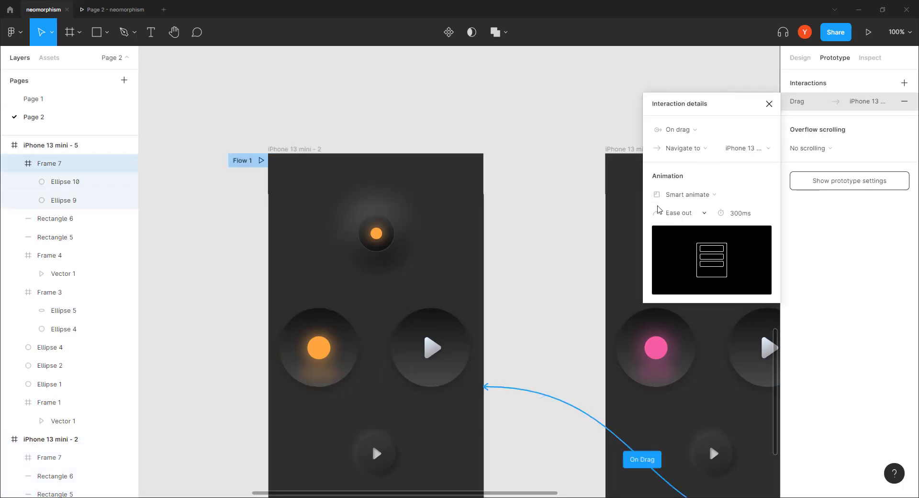
Step: Test the slider in both directions in the prototype preview, and close the interaction details back in the neomorphism file
click(108, 9)
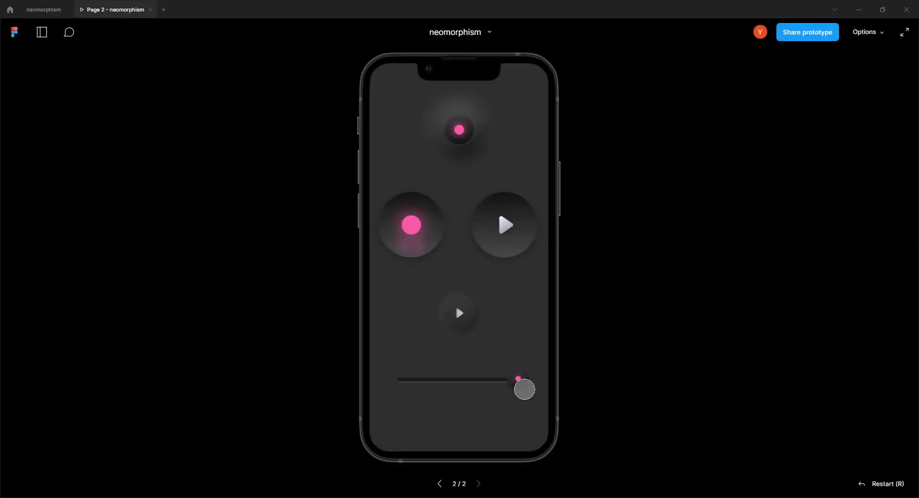
drag(520, 383, 301, 377)
drag(398, 383, 605, 387)
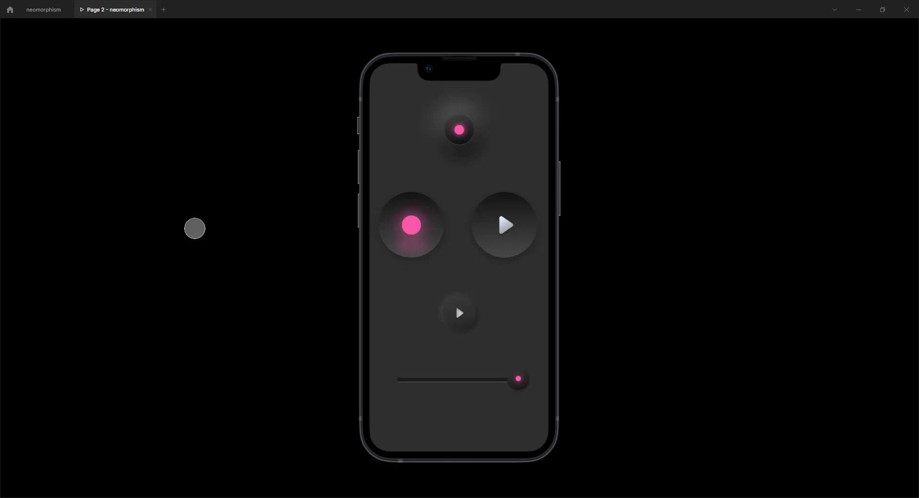
click(42, 13)
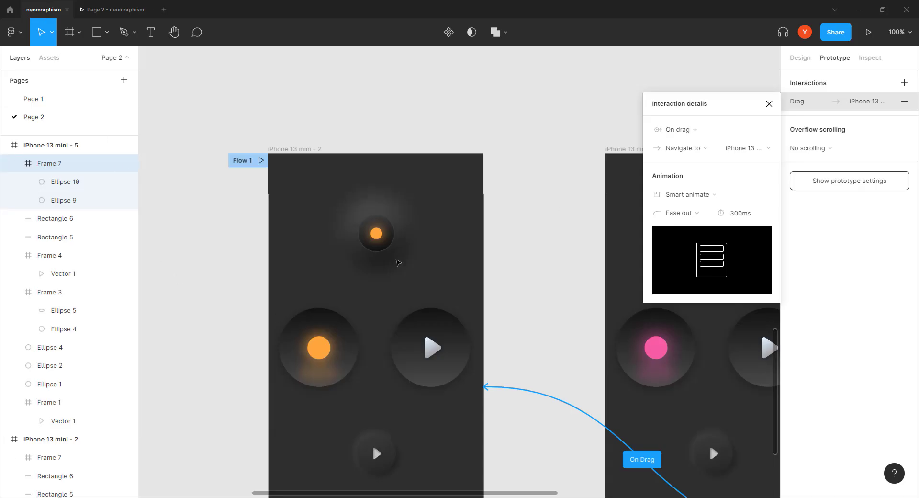
click(768, 105)
Step: Deselect the pink knob's frame and review the light and dark artboards with the two slider connections
scroll(512, 279, down, 5)
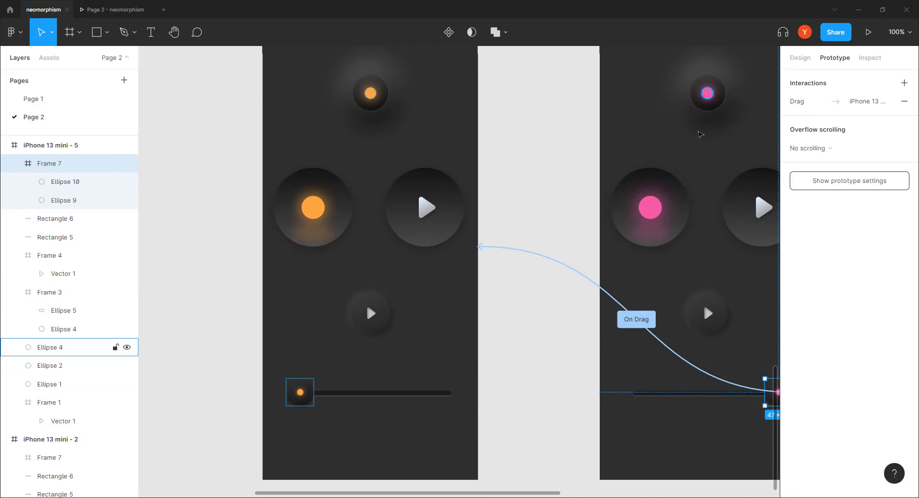
key(minus)
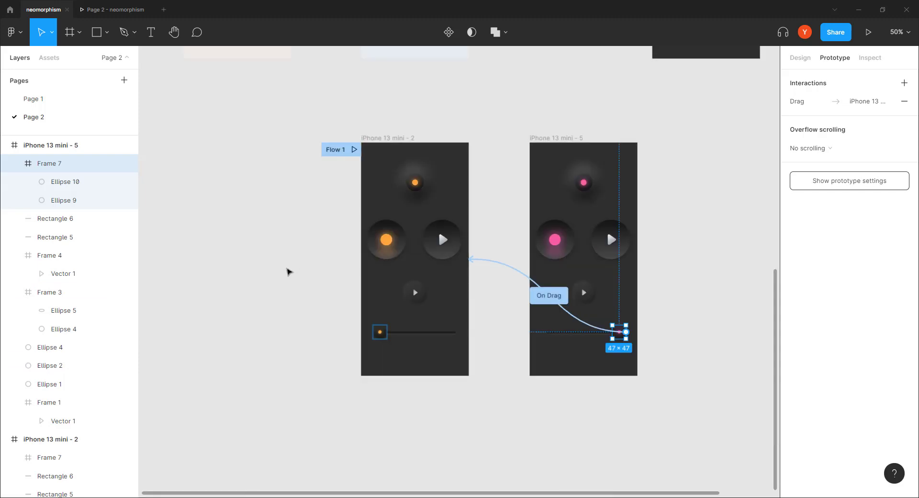
drag(252, 248, 204, 272)
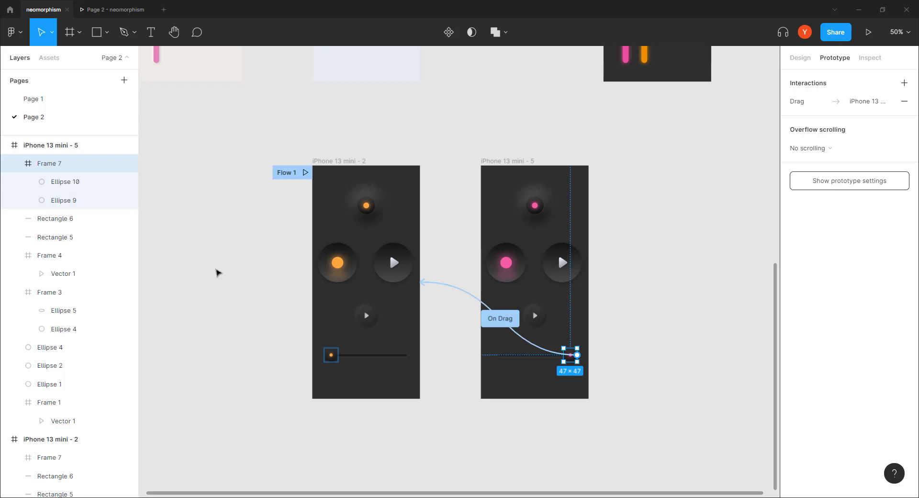
click(247, 289)
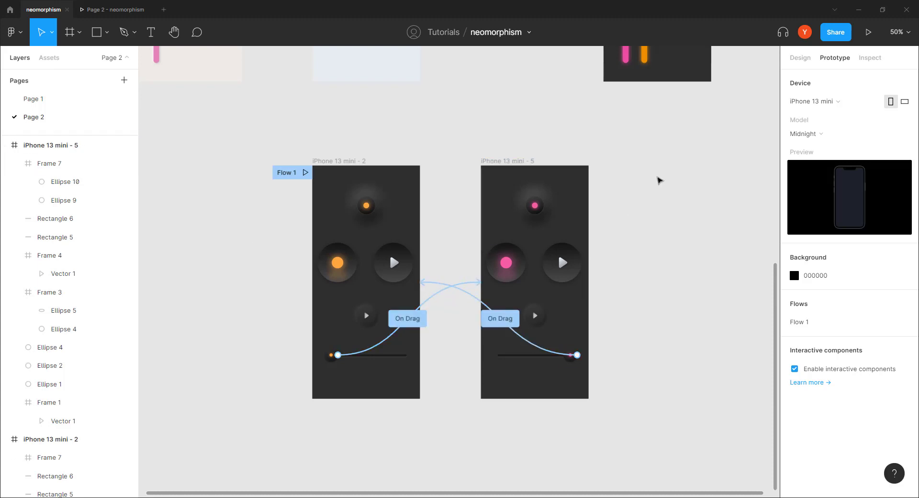
drag(636, 196, 617, 436)
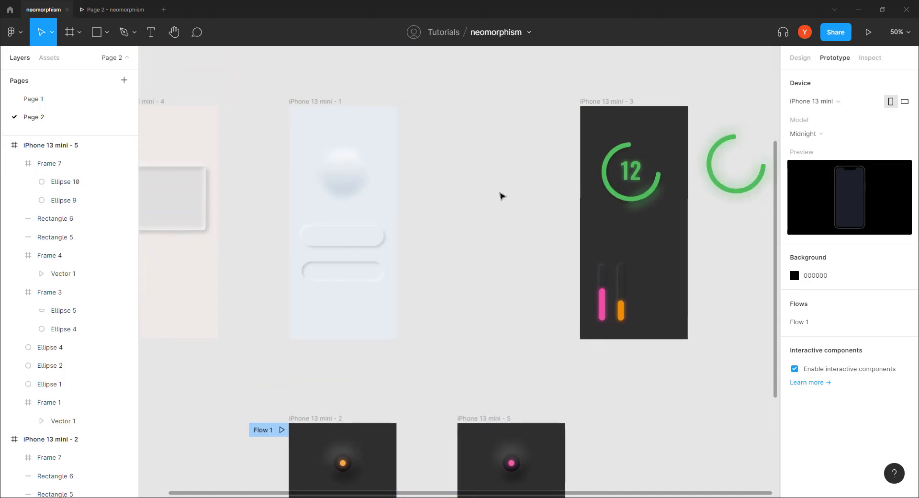
drag(437, 183, 409, 245)
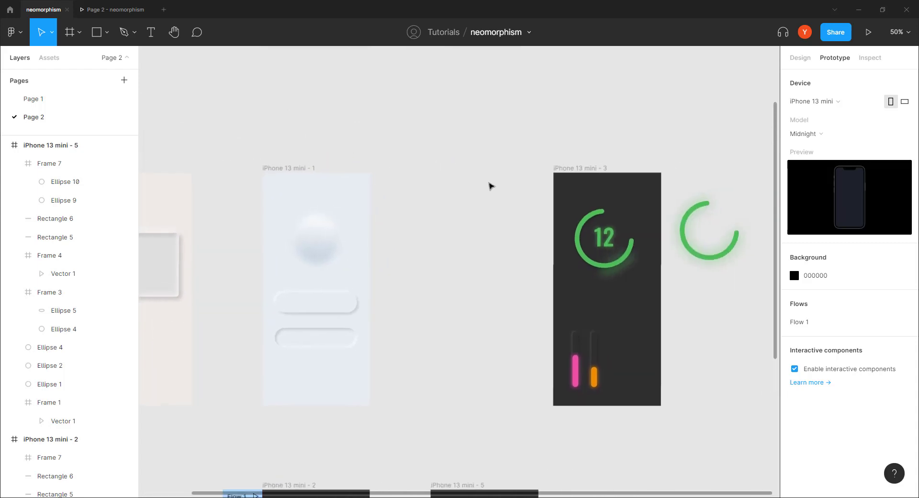
drag(495, 179, 478, 117)
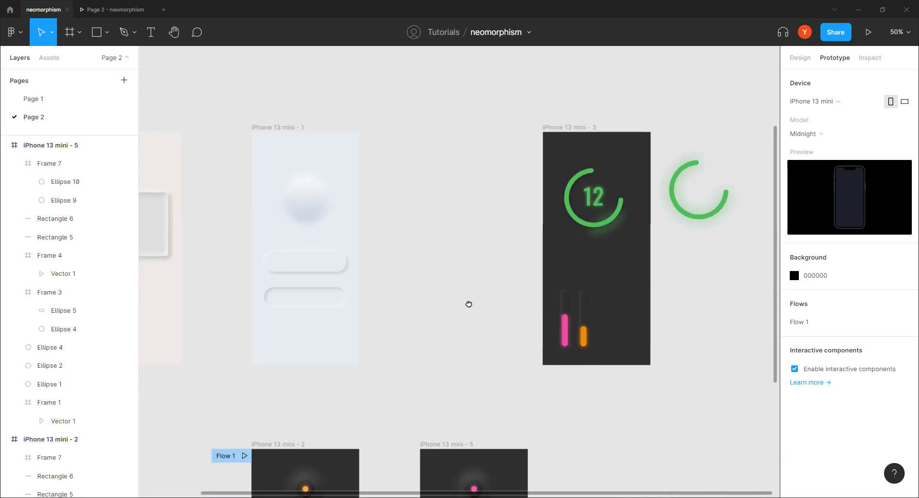
drag(468, 303, 503, 121)
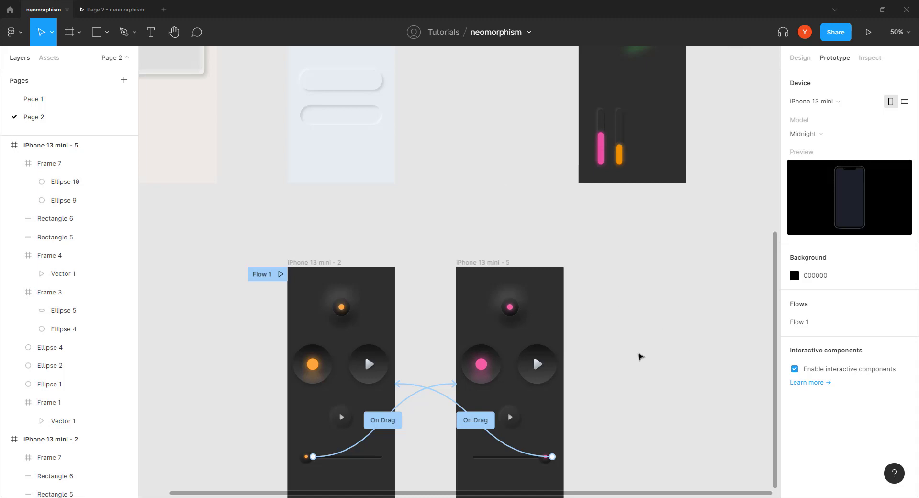
scroll(639, 357, down, 3)
drag(630, 276, 628, 283)
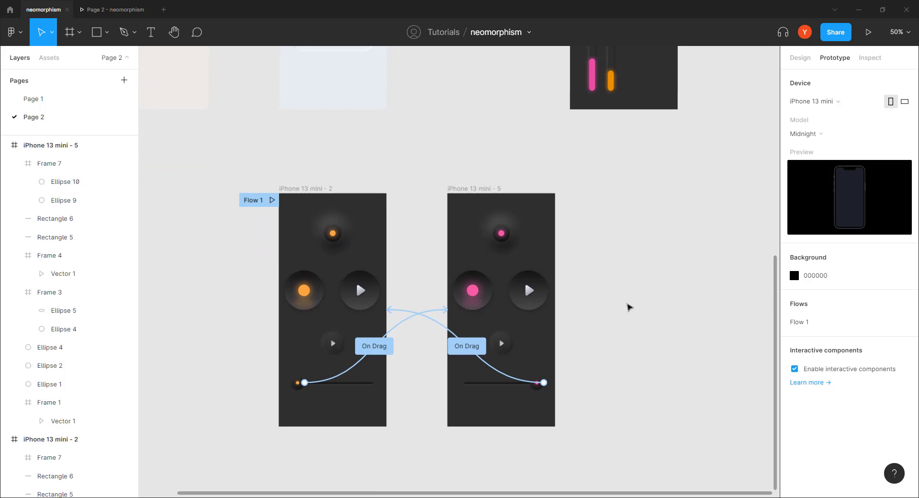